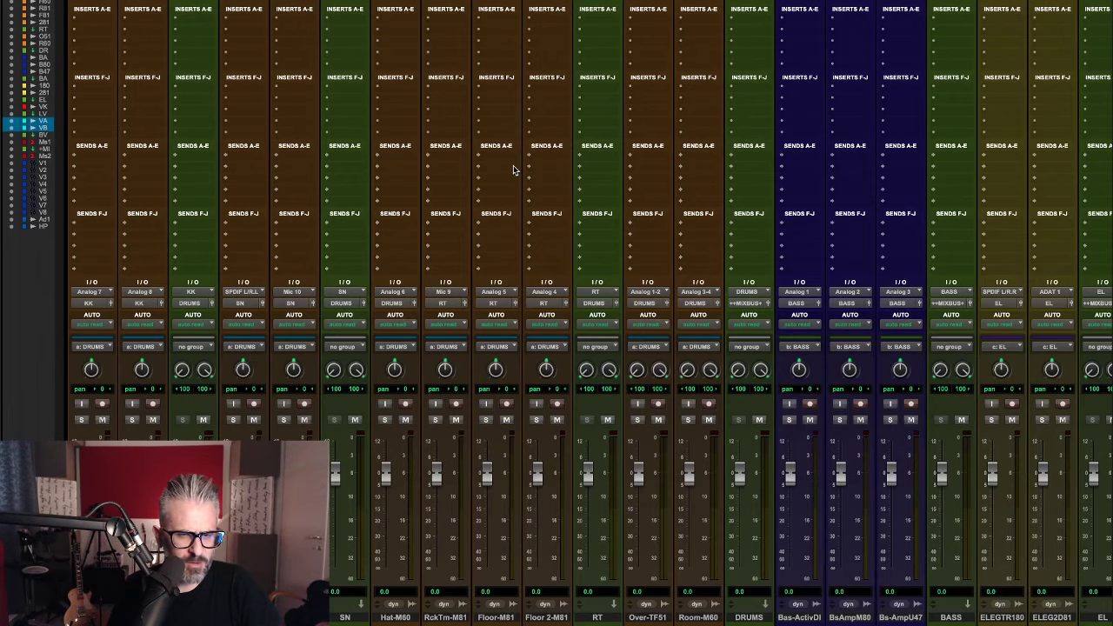
Look over the mixer's channel strips from the drum tracks through bass, guitars and vocals to the master and VCA tracks.
scroll(513, 170, right, 1)
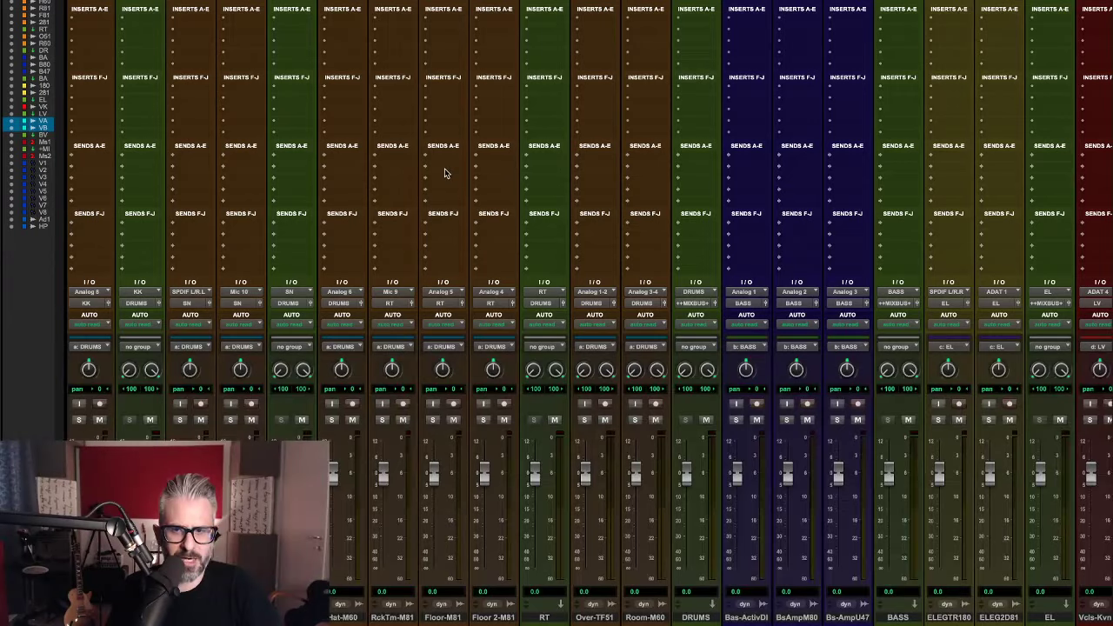
scroll(446, 172, left, 1)
scroll(418, 179, right, 6)
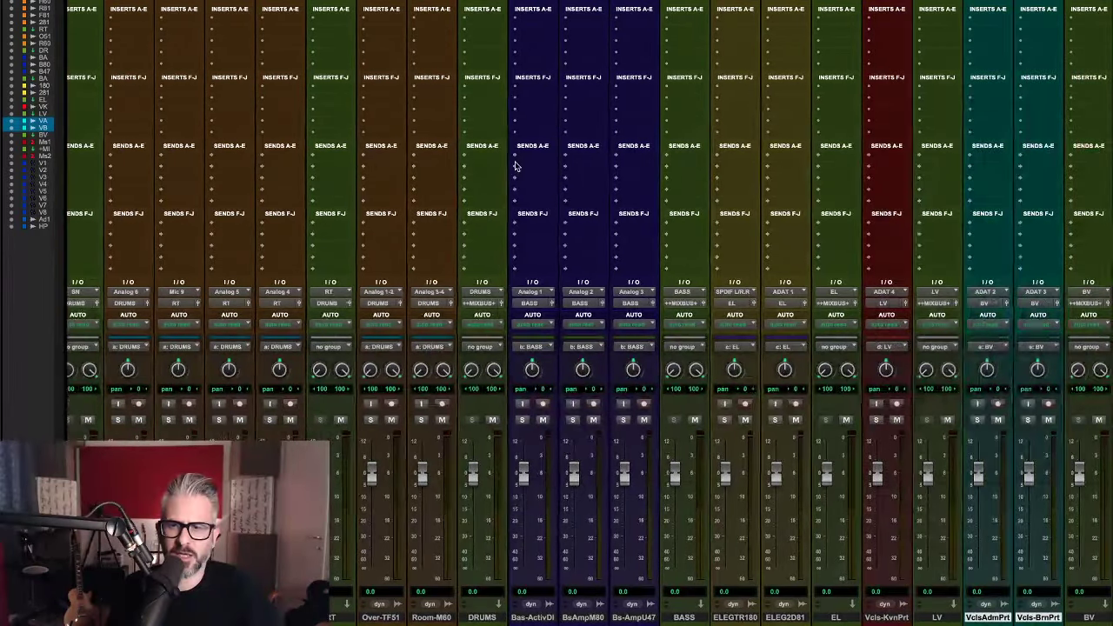
scroll(513, 166, right, 5)
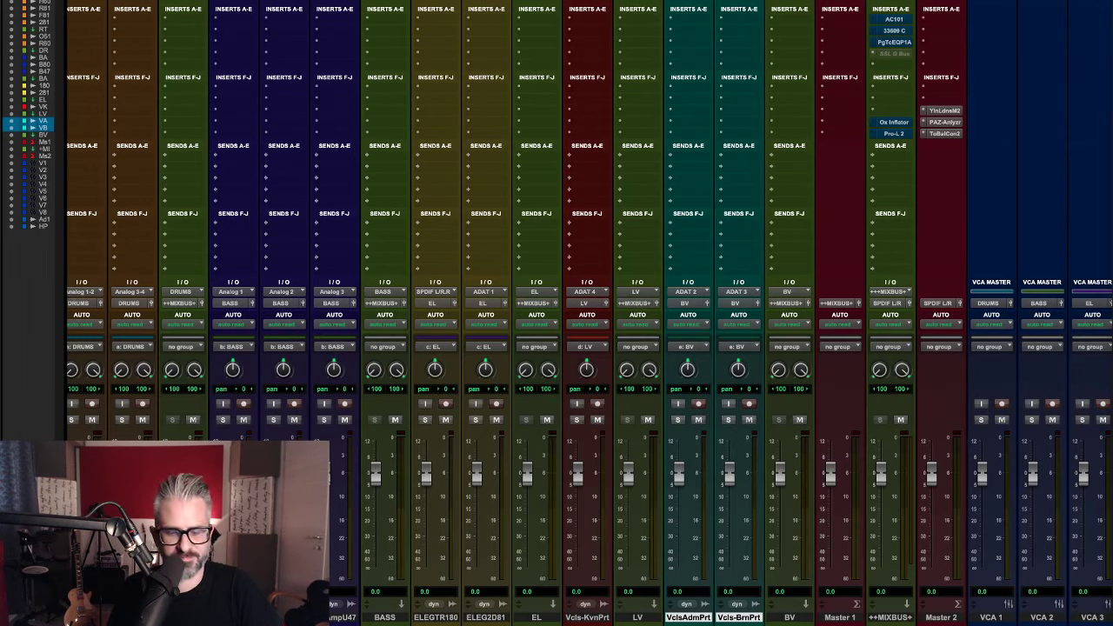
Play the session and check the channel meters from the masters back to the first drum tracks.
key(space)
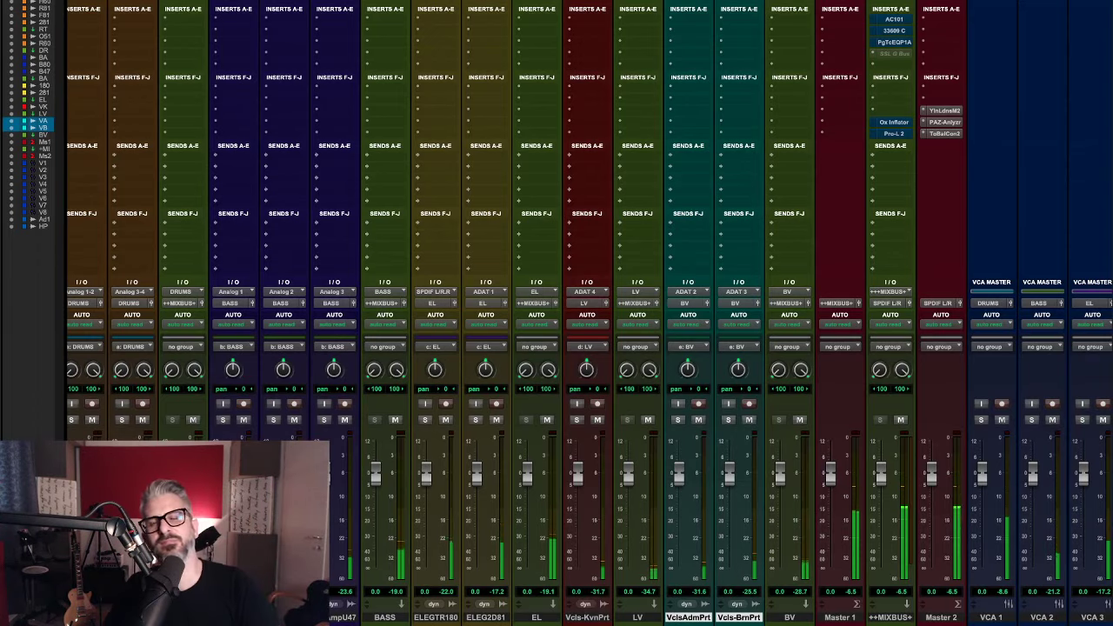
scroll(564, 480, left, 3)
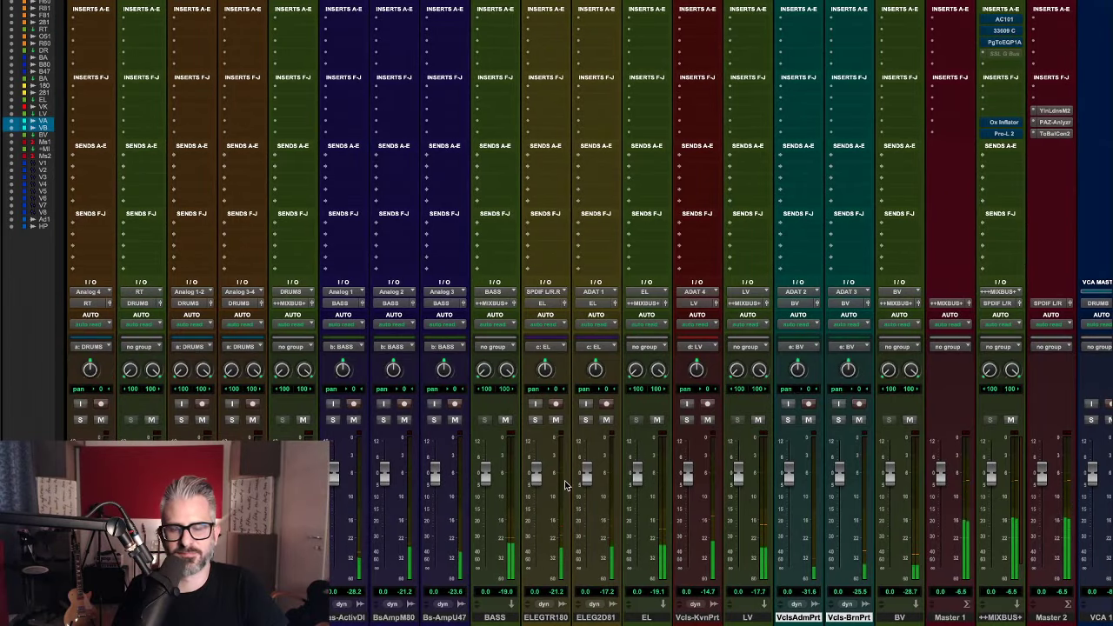
scroll(564, 480, left, 4)
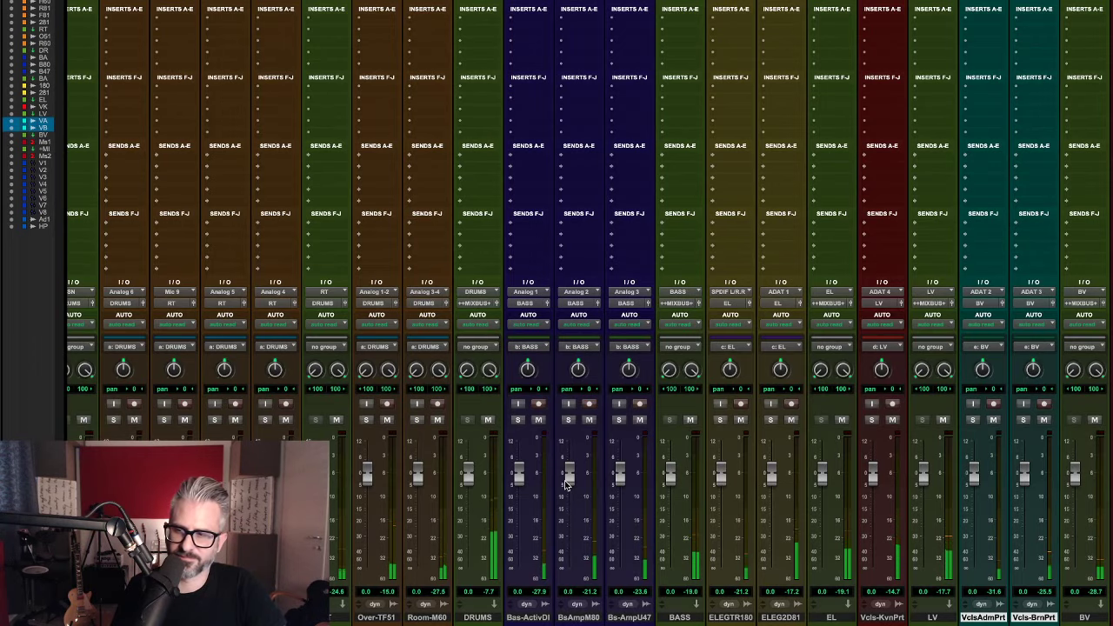
scroll(564, 484, left, 5)
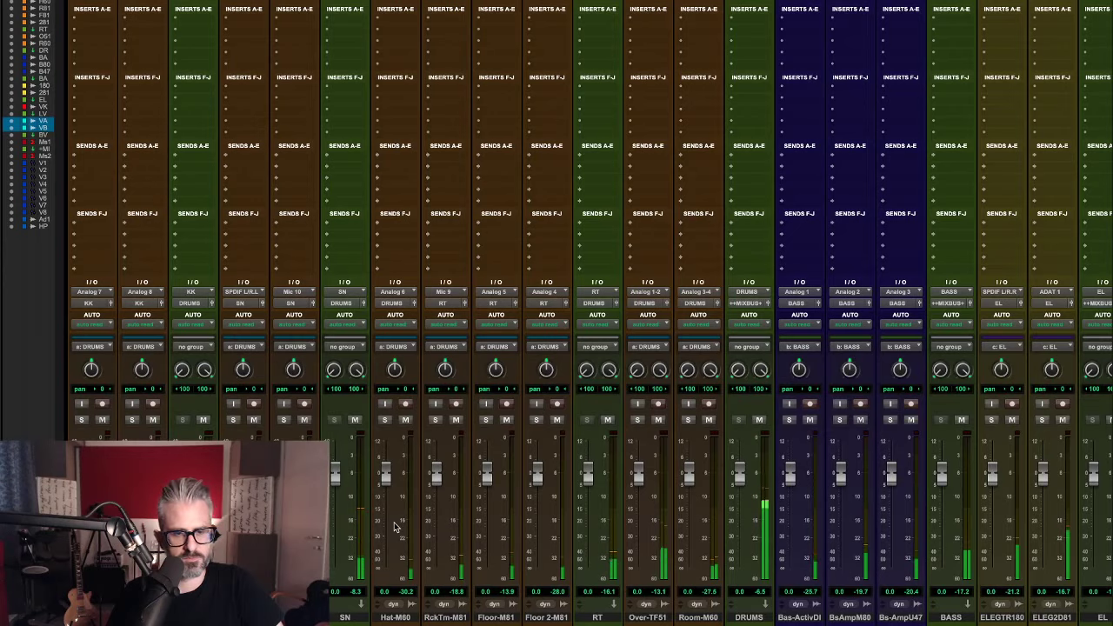
Compare the playing levels of the drum, bass, guitar and vocal channels with Master 1 and the mix bus.
scroll(408, 522, right, 3)
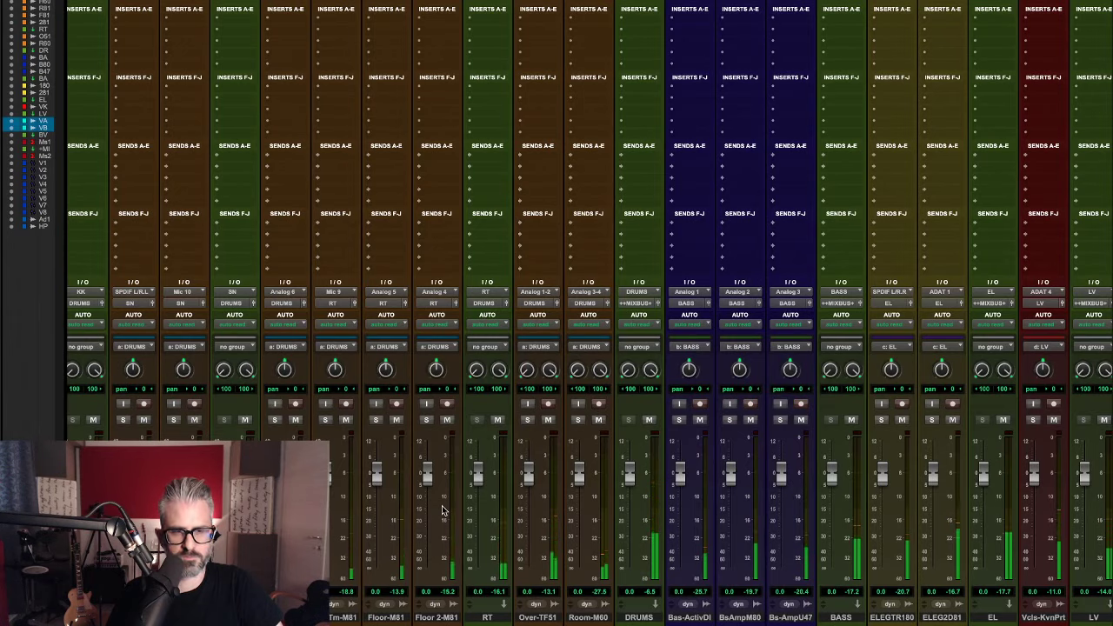
scroll(442, 511, right, 5)
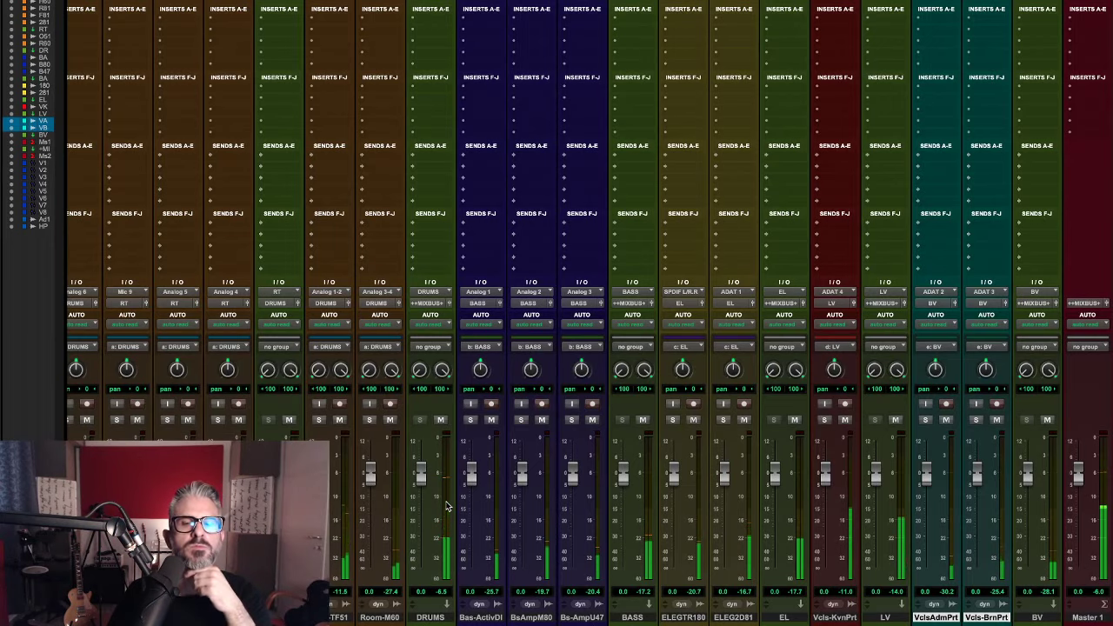
scroll(445, 507, right, 1)
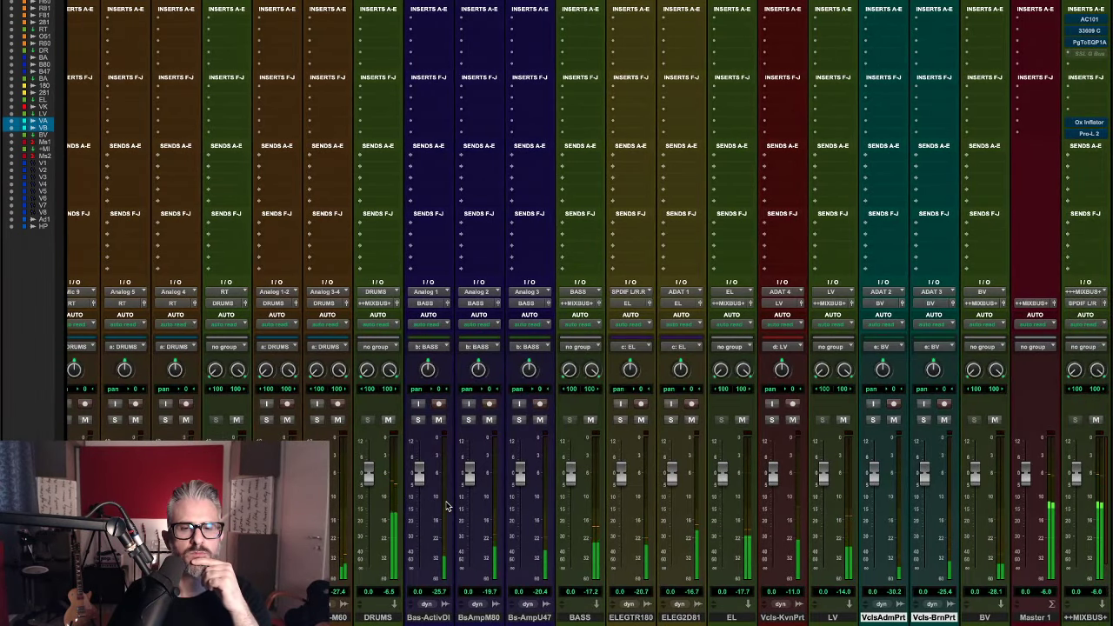
scroll(445, 507, left, 1)
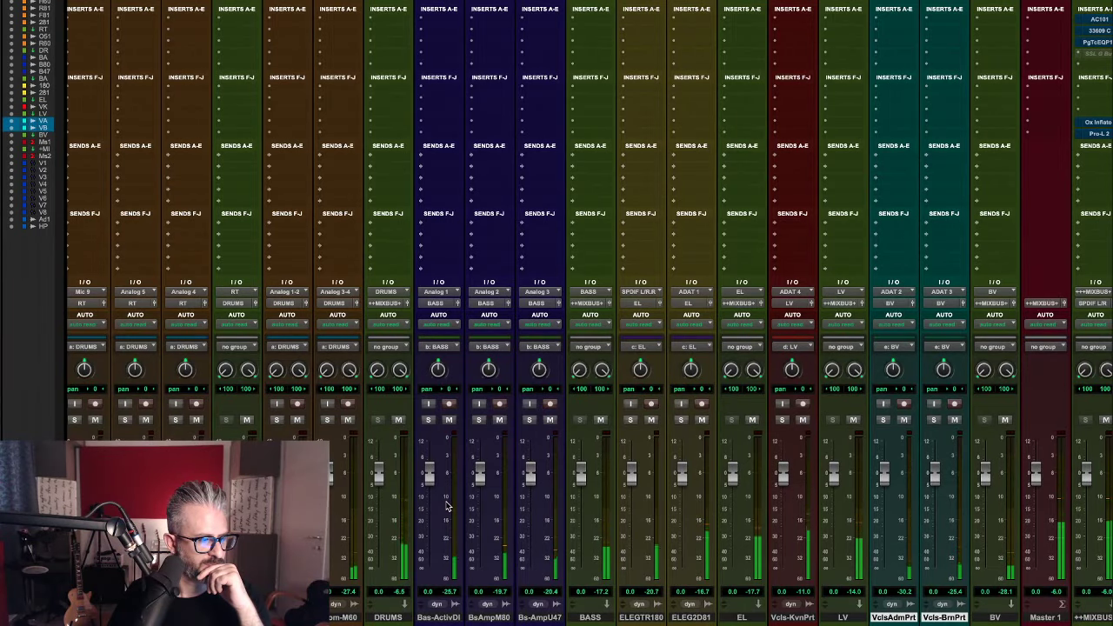
scroll(445, 507, right, 2)
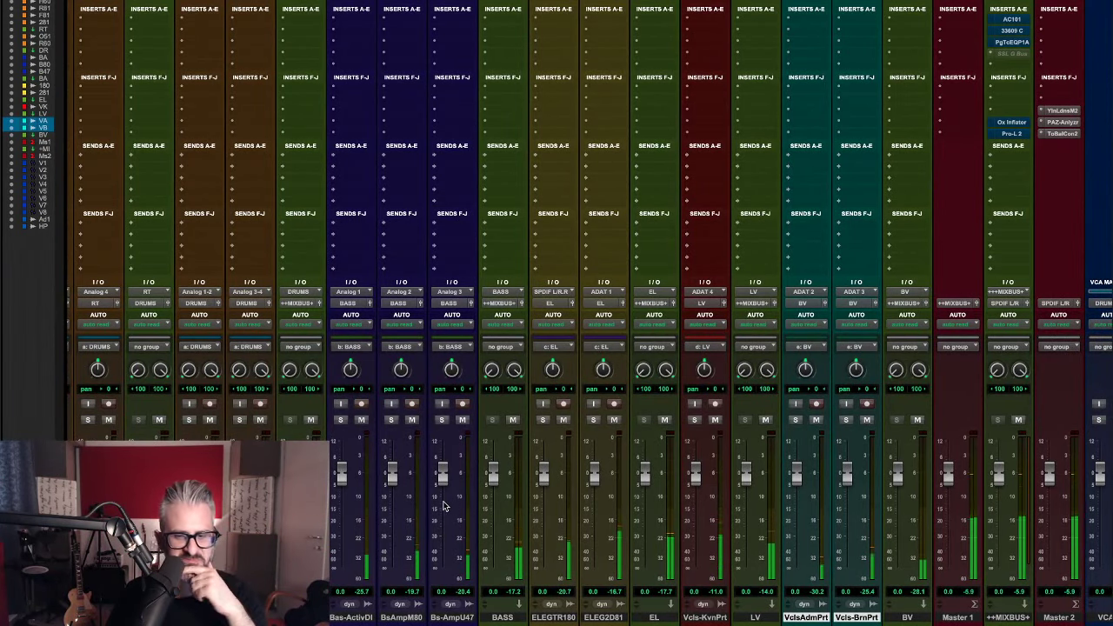
scroll(443, 506, right, 3)
scroll(443, 506, left, 5)
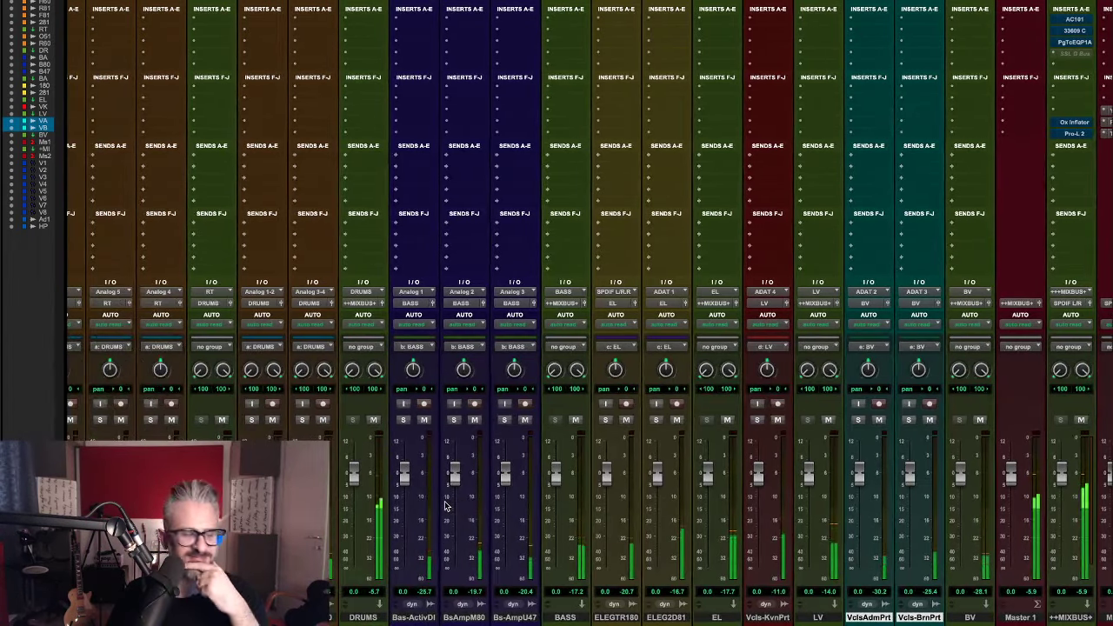
scroll(443, 501, left, 2)
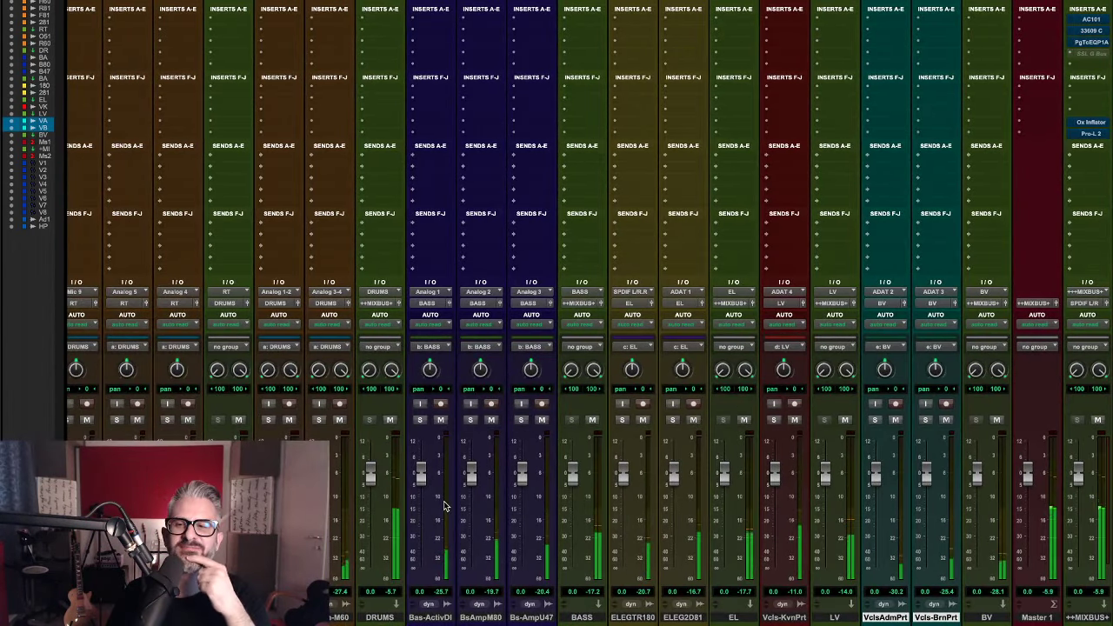
scroll(443, 502, left, 3)
scroll(443, 506, left, 3)
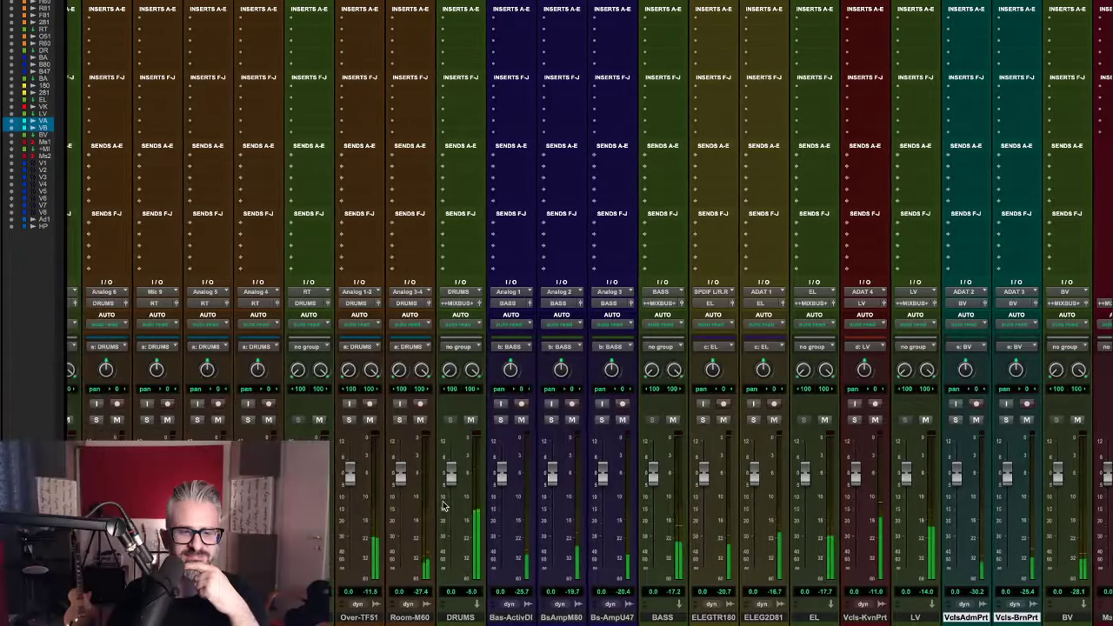
scroll(444, 506, left, 10)
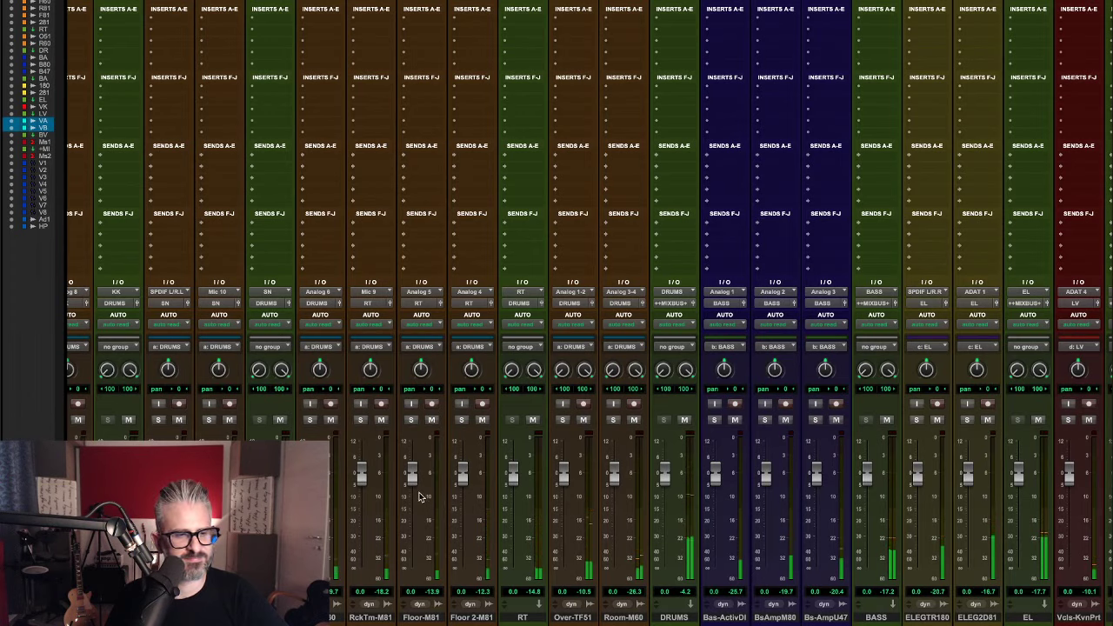
scroll(574, 451, left, 3)
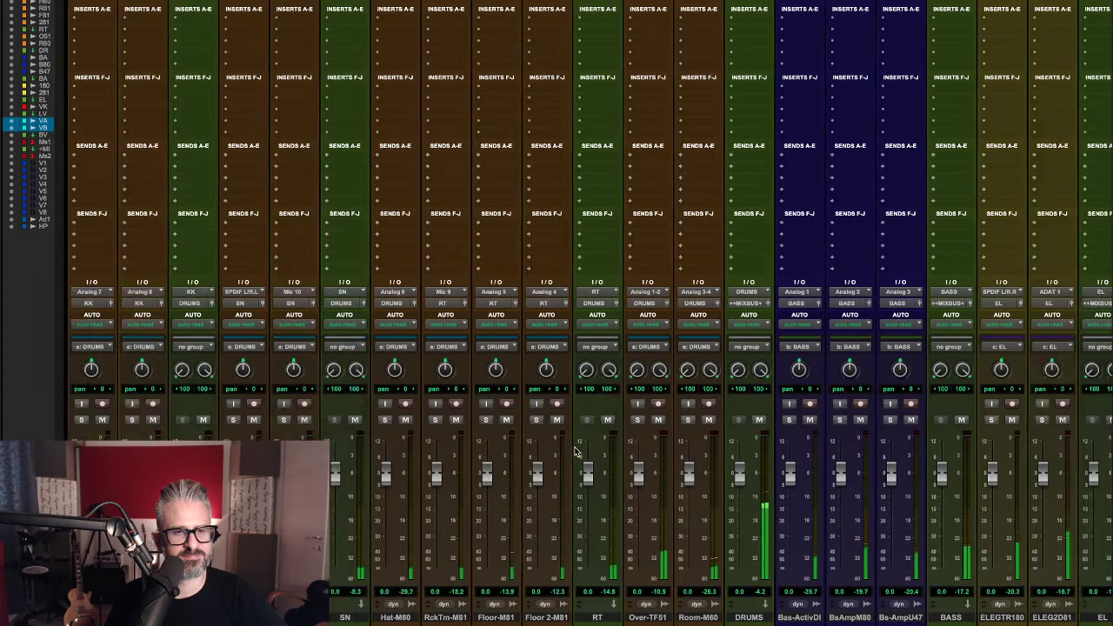
Examine the meters during playback from the drum channels to Master 2, returning to the drums.
scroll(574, 451, right, 2)
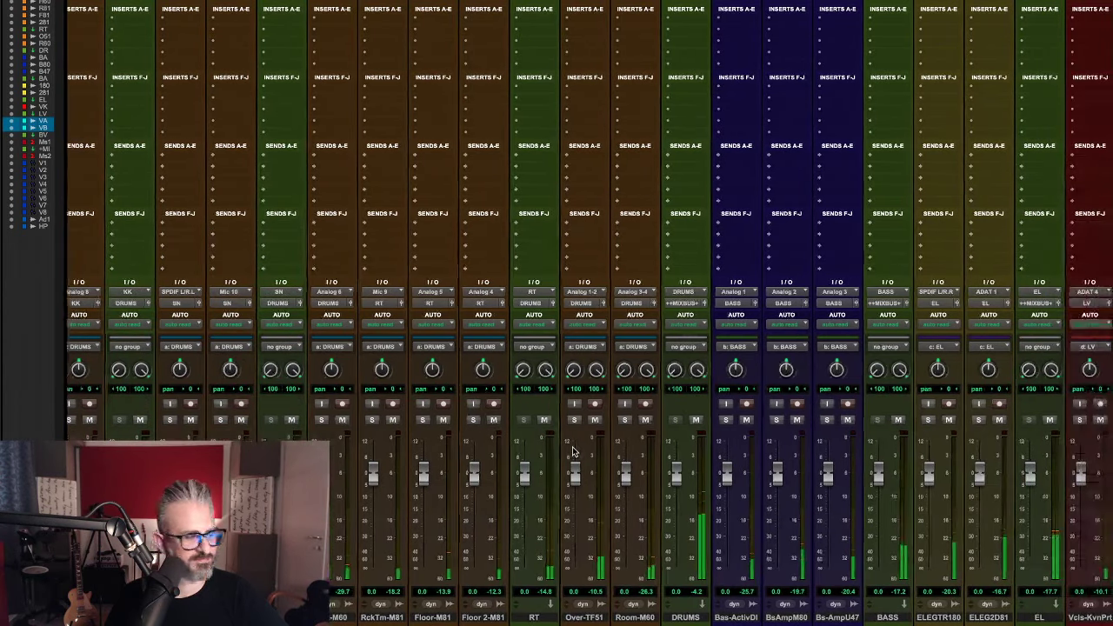
scroll(572, 452, right, 4)
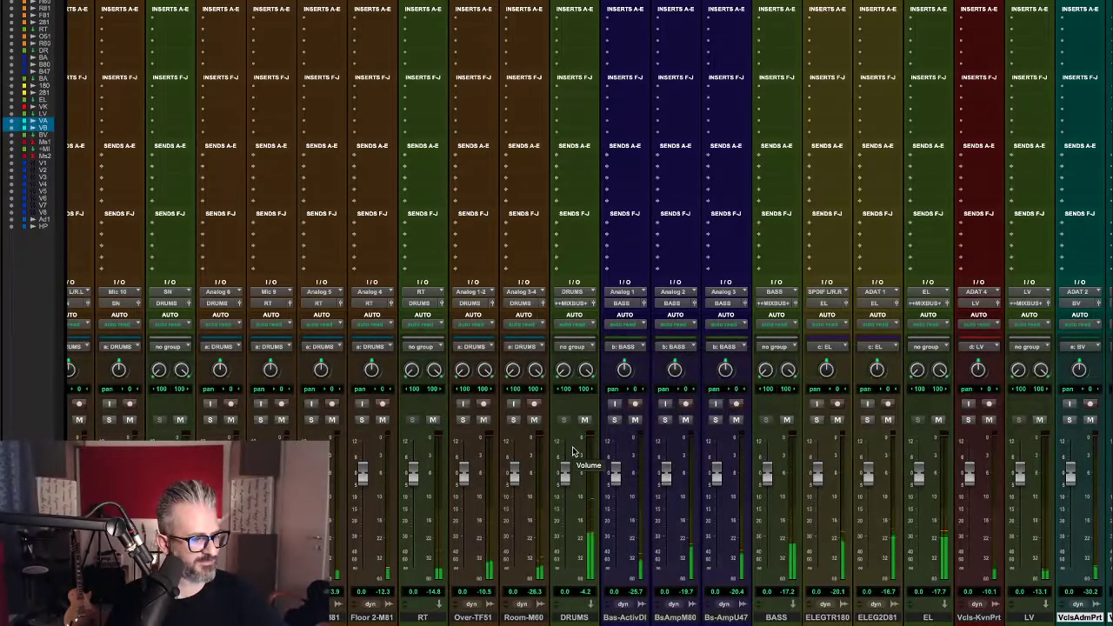
scroll(572, 451, right, 5)
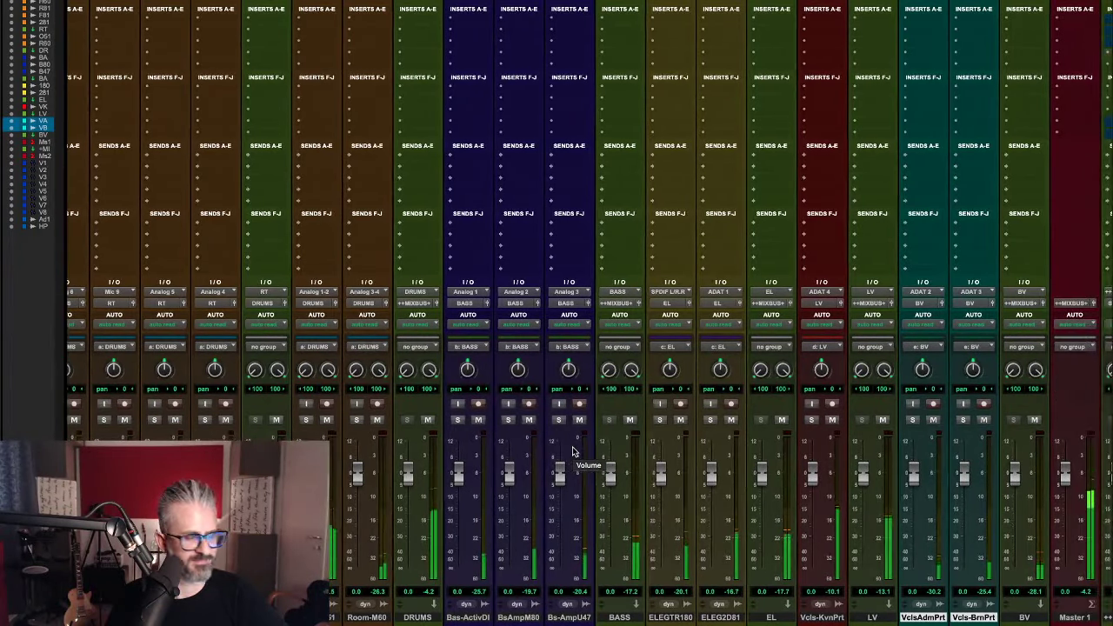
scroll(572, 451, right, 3)
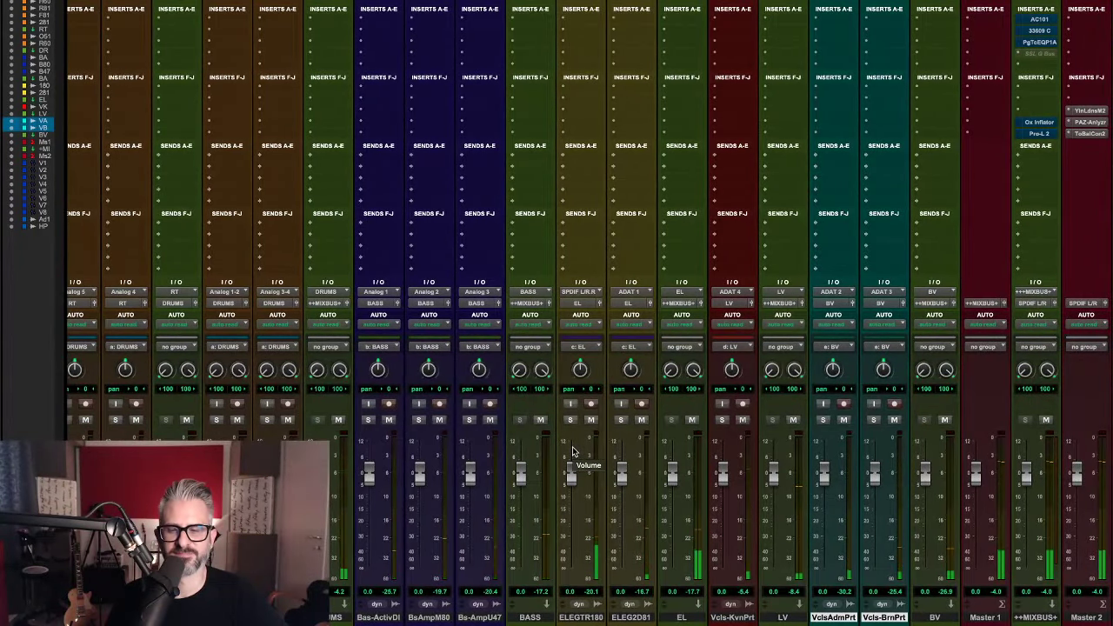
scroll(572, 451, right, 1)
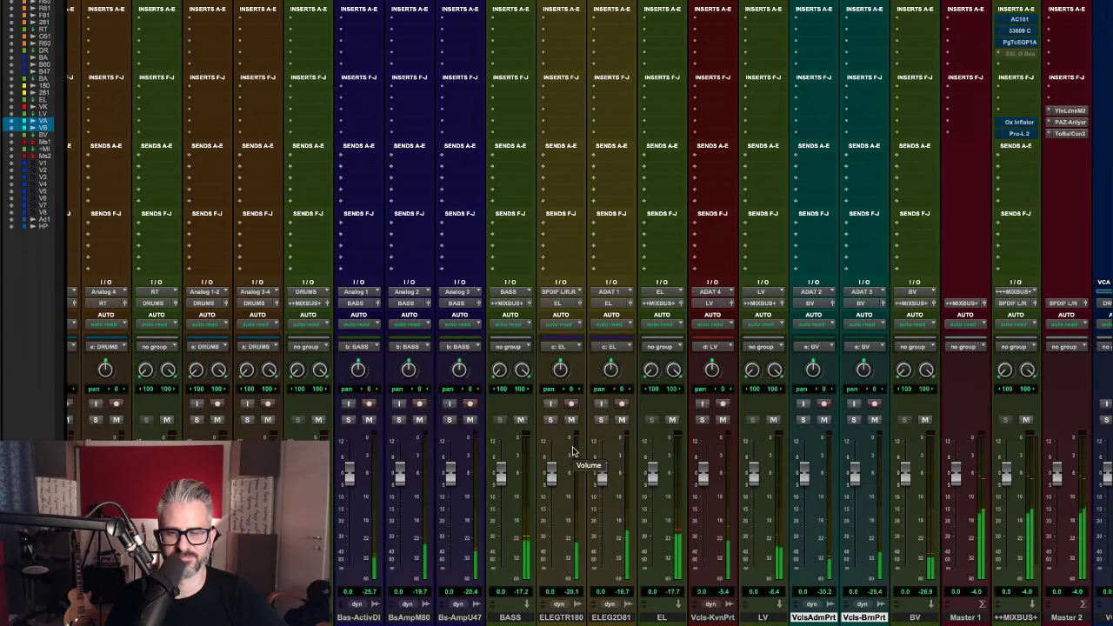
scroll(572, 451, left, 3)
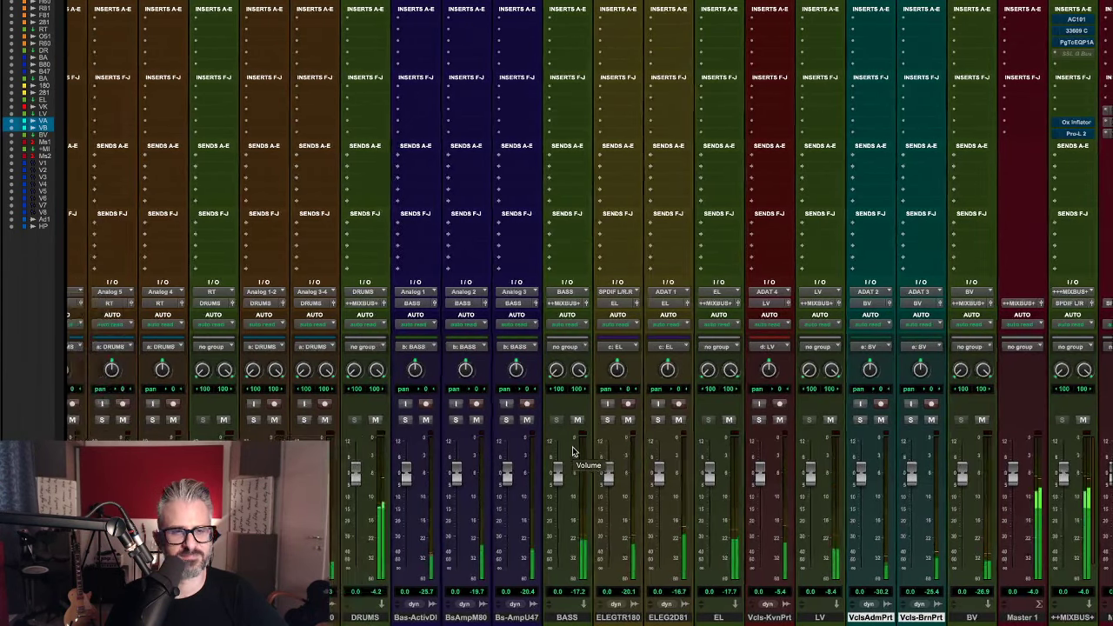
scroll(572, 451, left, 20)
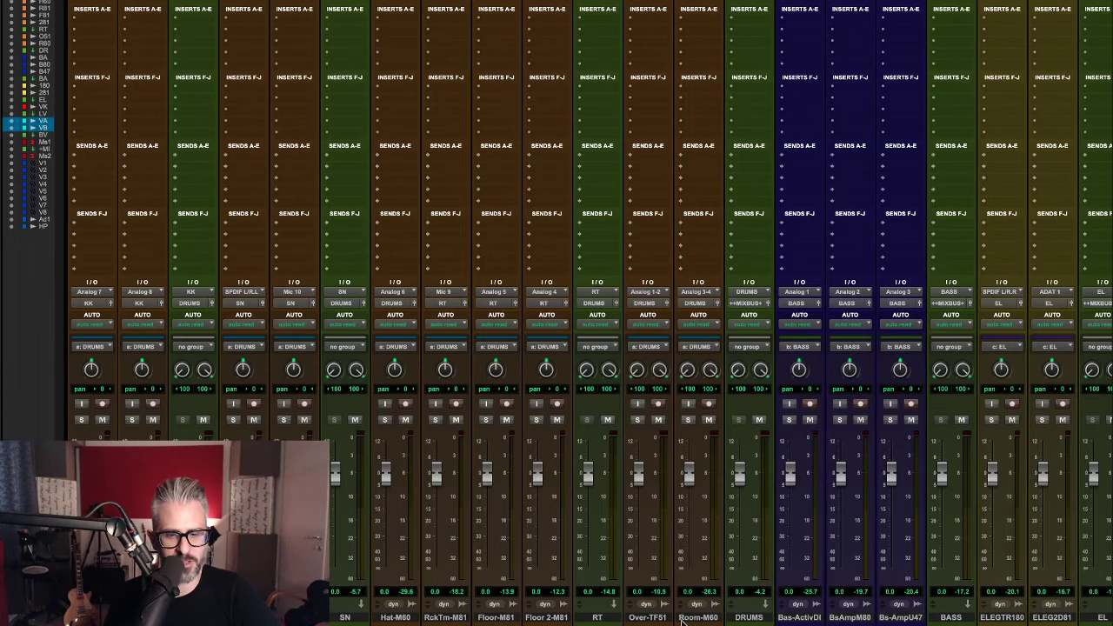
Review the raw tracks and their peak levels from the drums to Master 2 with playback stopped.
scroll(589, 312, right, 4)
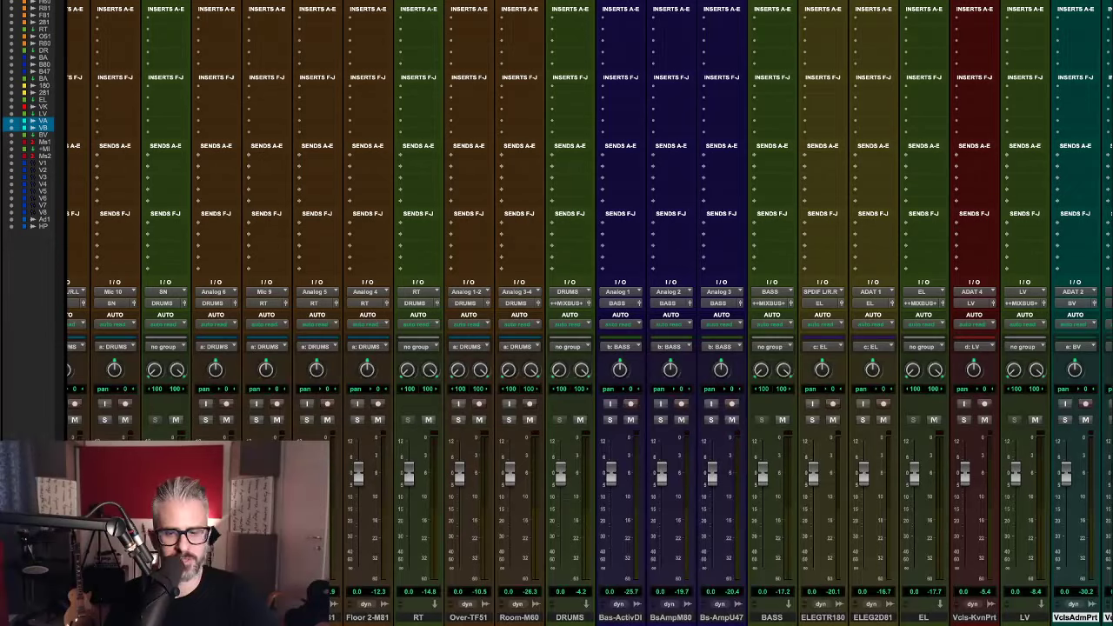
scroll(589, 313, right, 3)
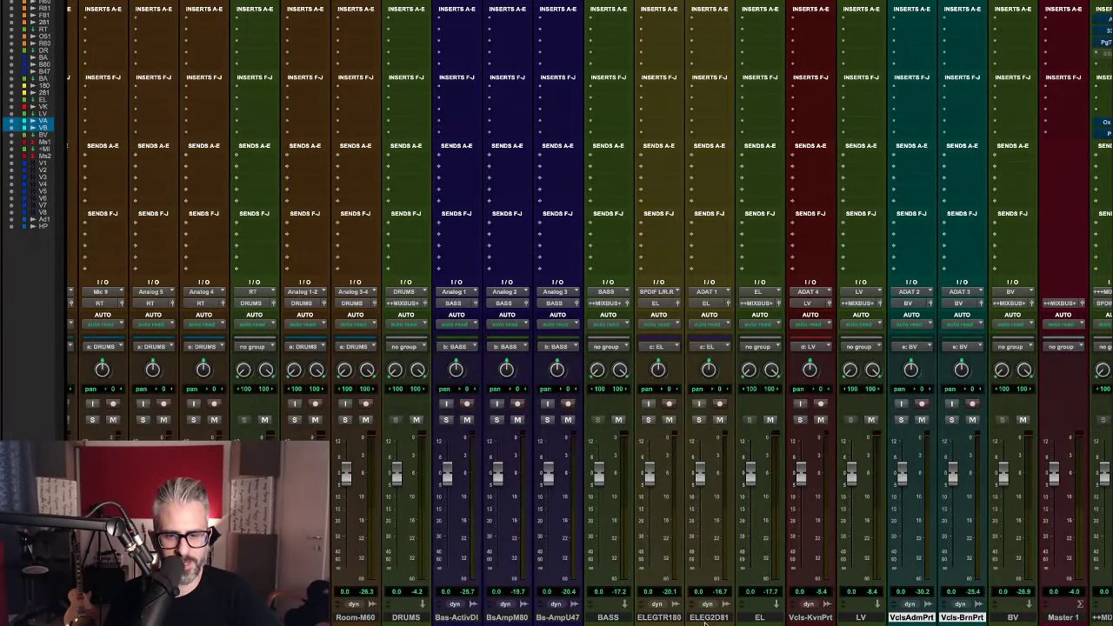
scroll(822, 619, right, 2)
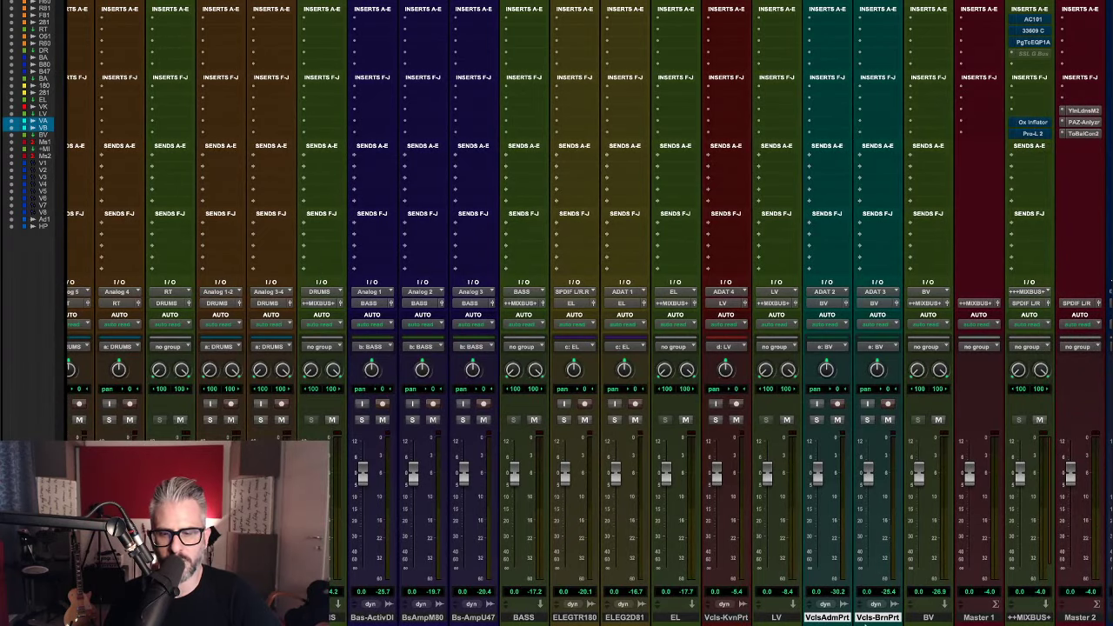
scroll(864, 619, left, 8)
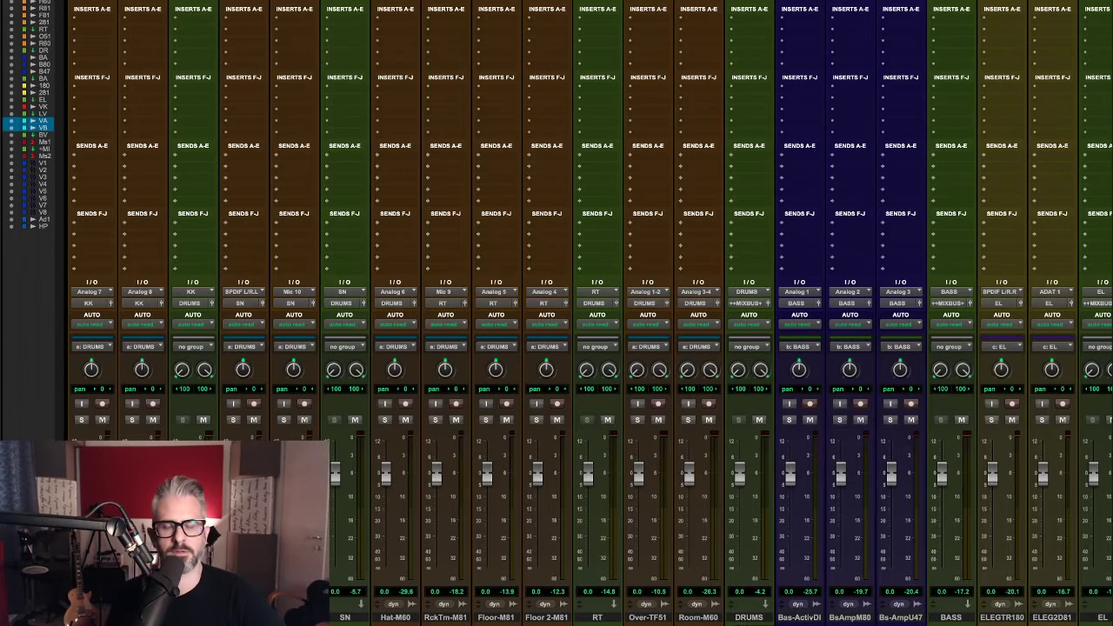
Examine the drum, bass, guitar and vocal tracks with their submix buses, ending at the mix bus inserts and VCA masters.
scroll(589, 313, right, 2)
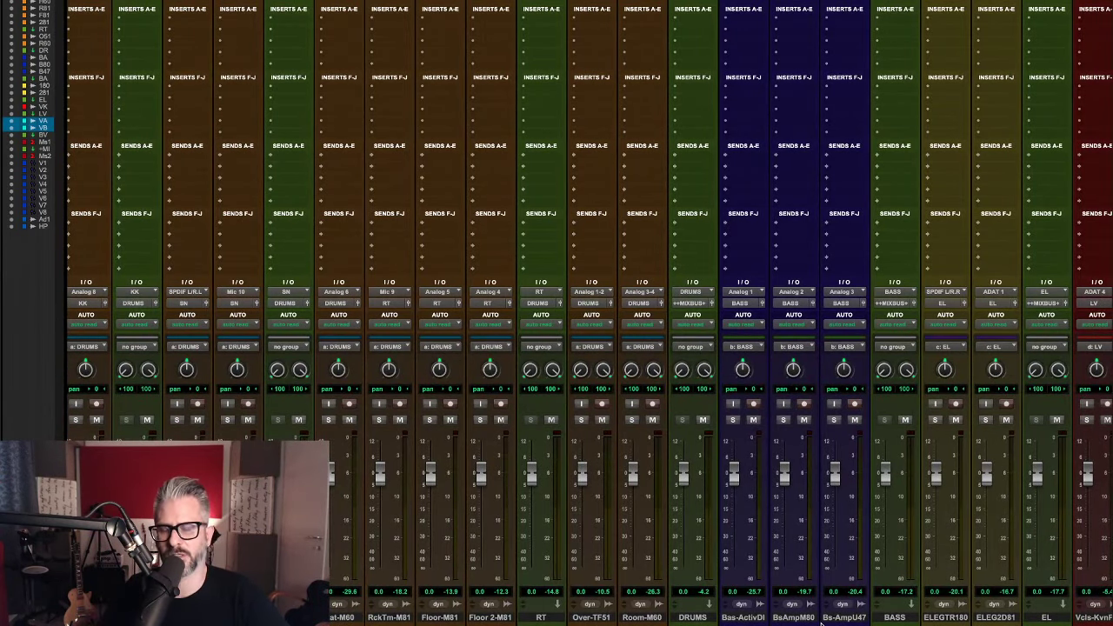
scroll(822, 619, right, 2)
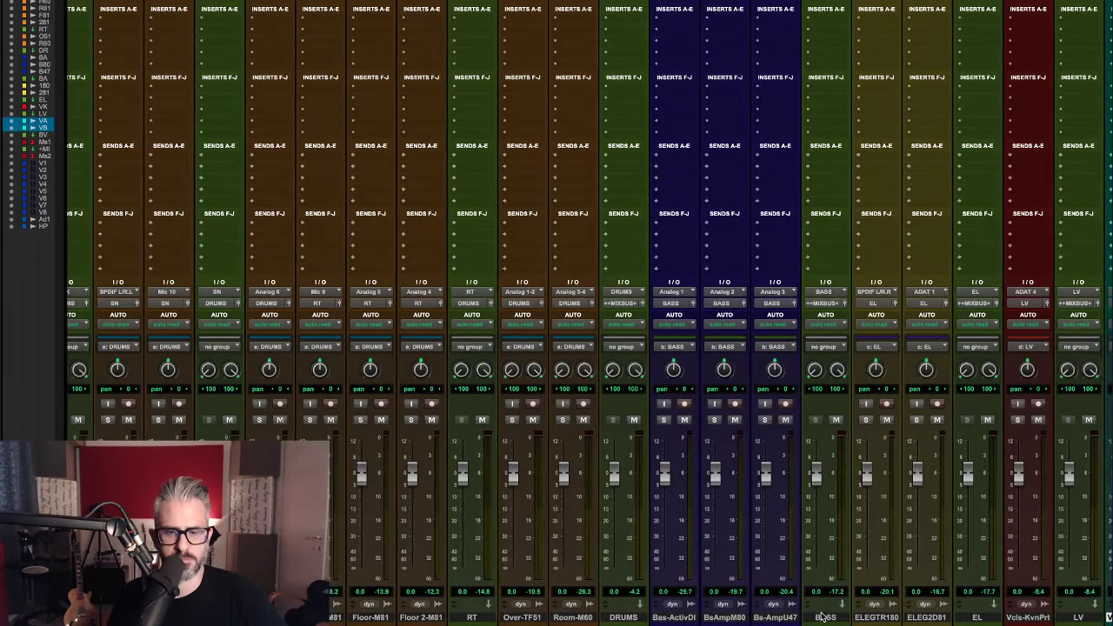
scroll(823, 619, right, 2)
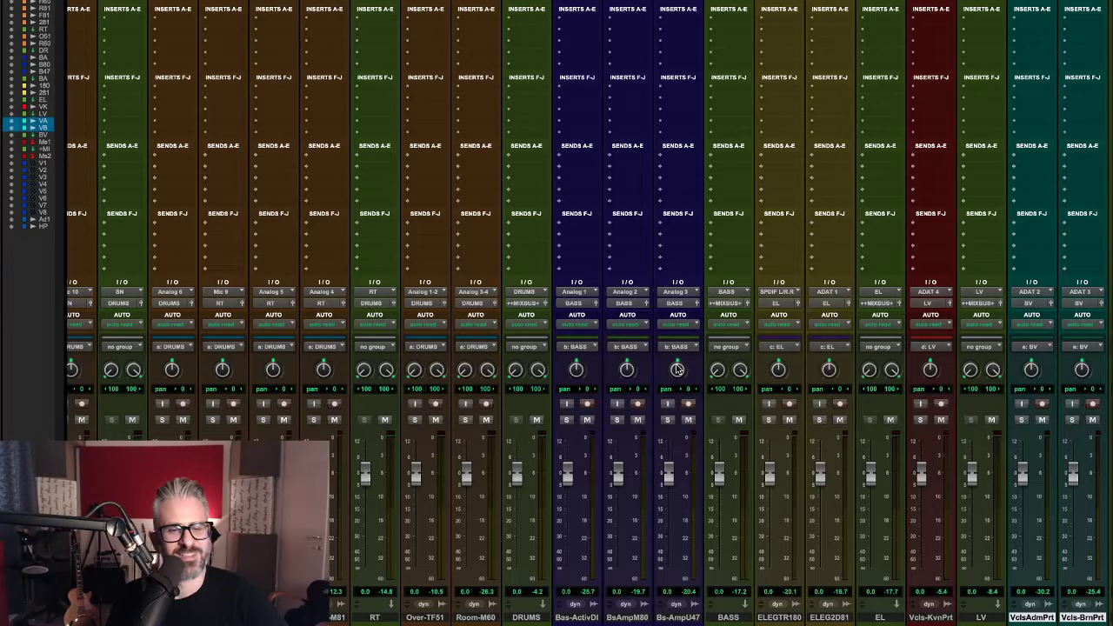
scroll(658, 619, right, 2)
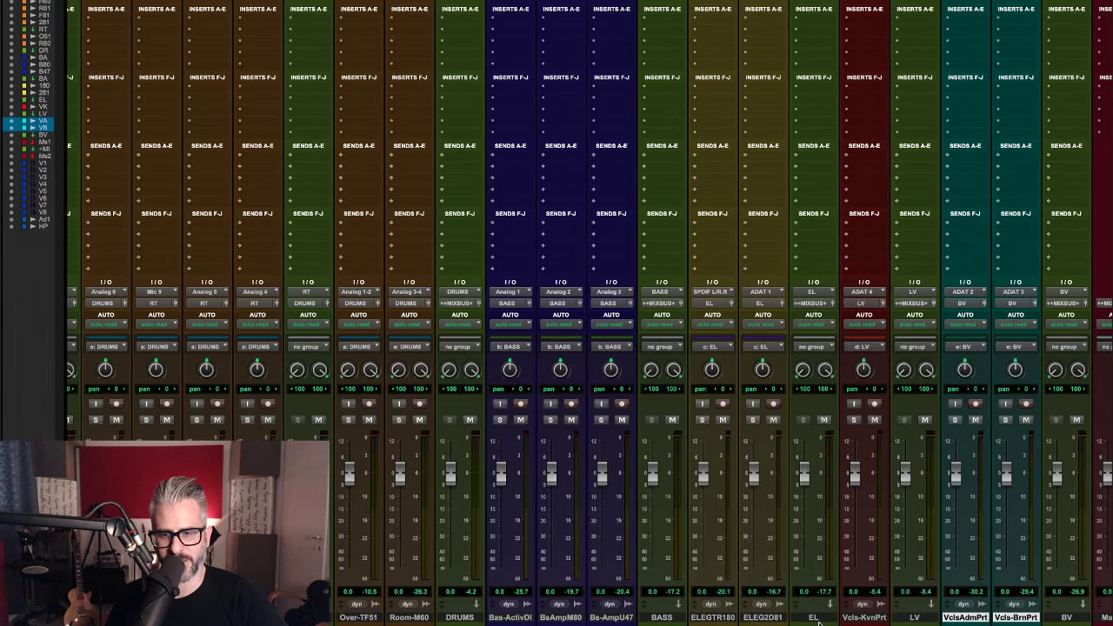
scroll(818, 623, right, 4)
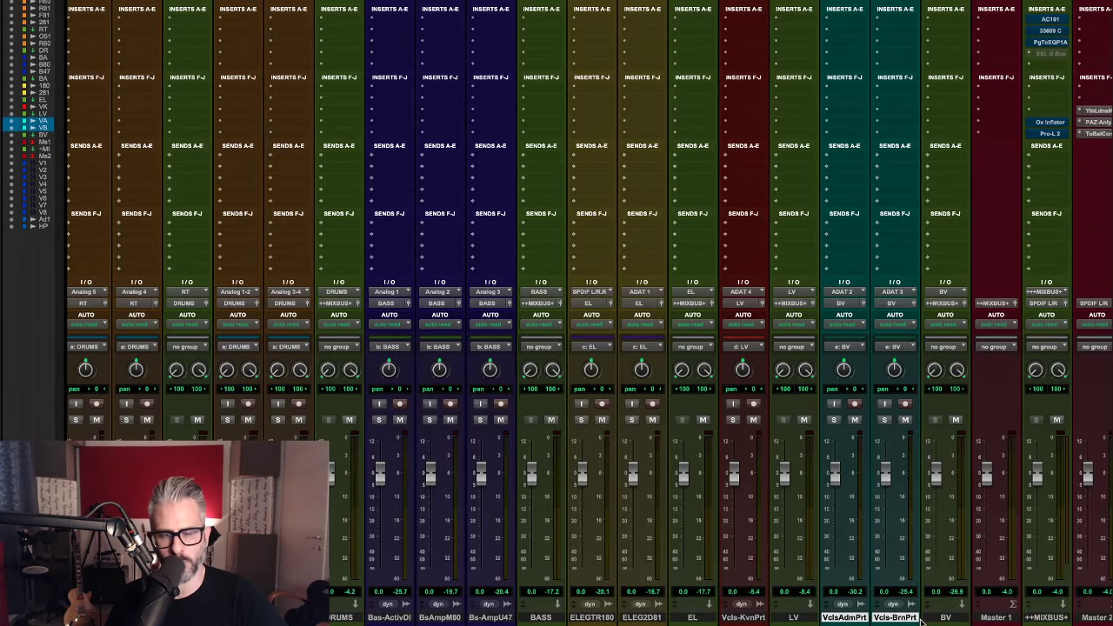
scroll(911, 619, right, 2)
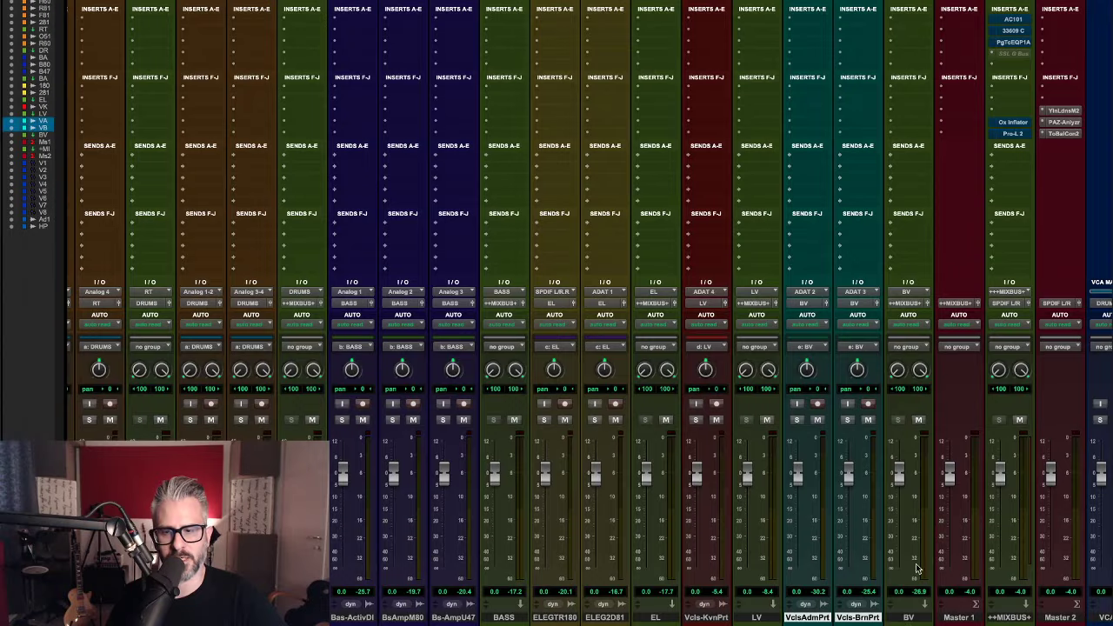
scroll(918, 570, right, 5)
scroll(897, 585, right, 1)
scroll(896, 584, right, 1)
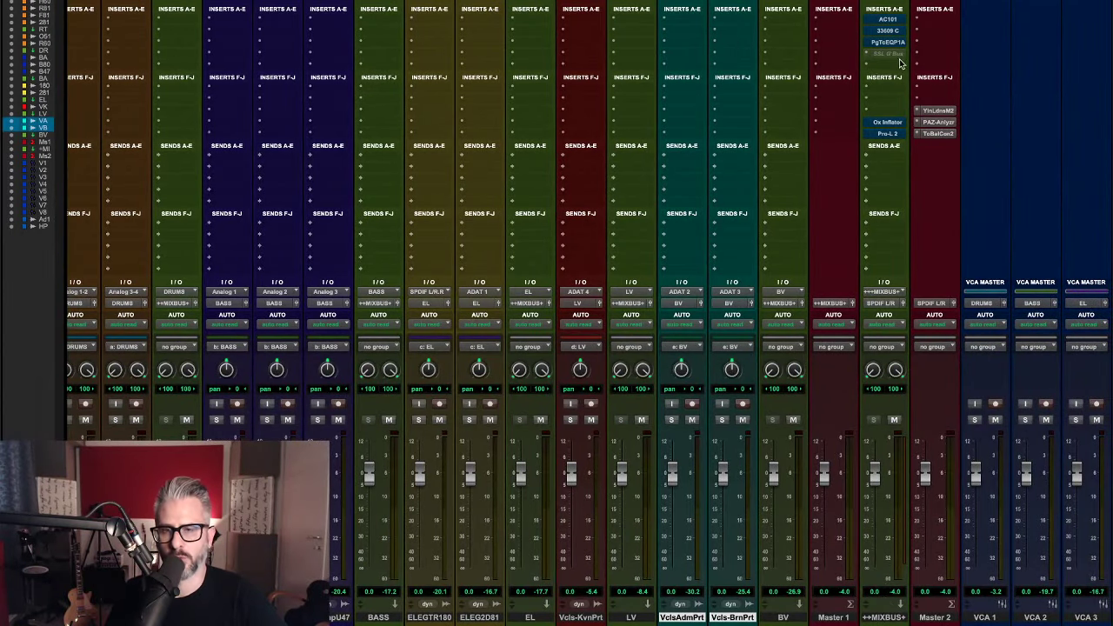
Examine the Master 1 and Master 2 tracks, including the Tonal Balance Control analyzer on Master 2.
scroll(887, 39, right, 1)
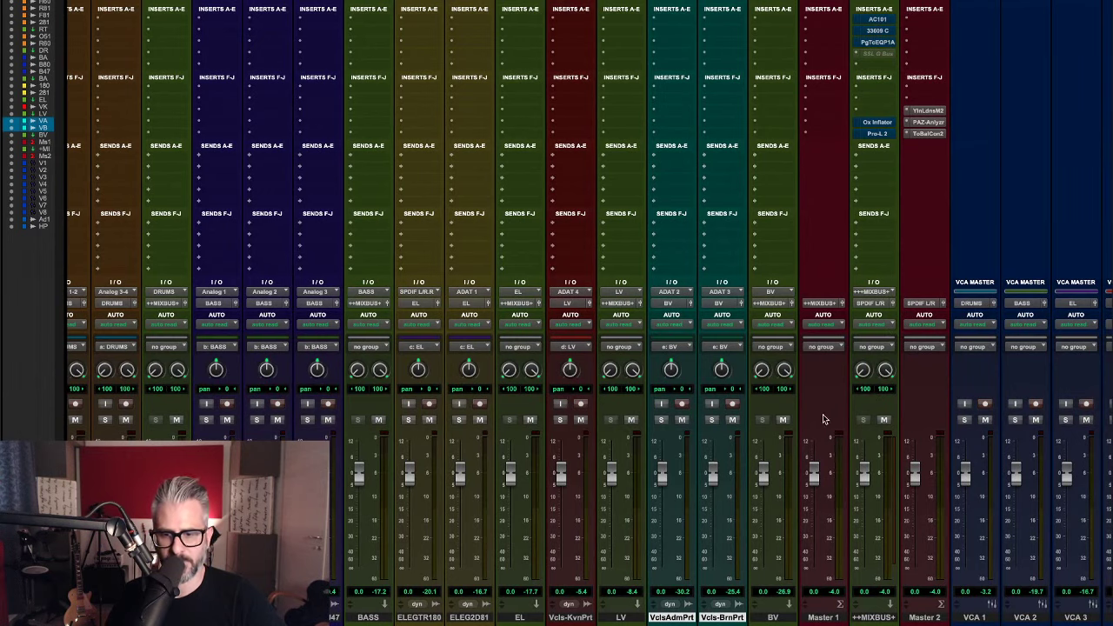
click(814, 618)
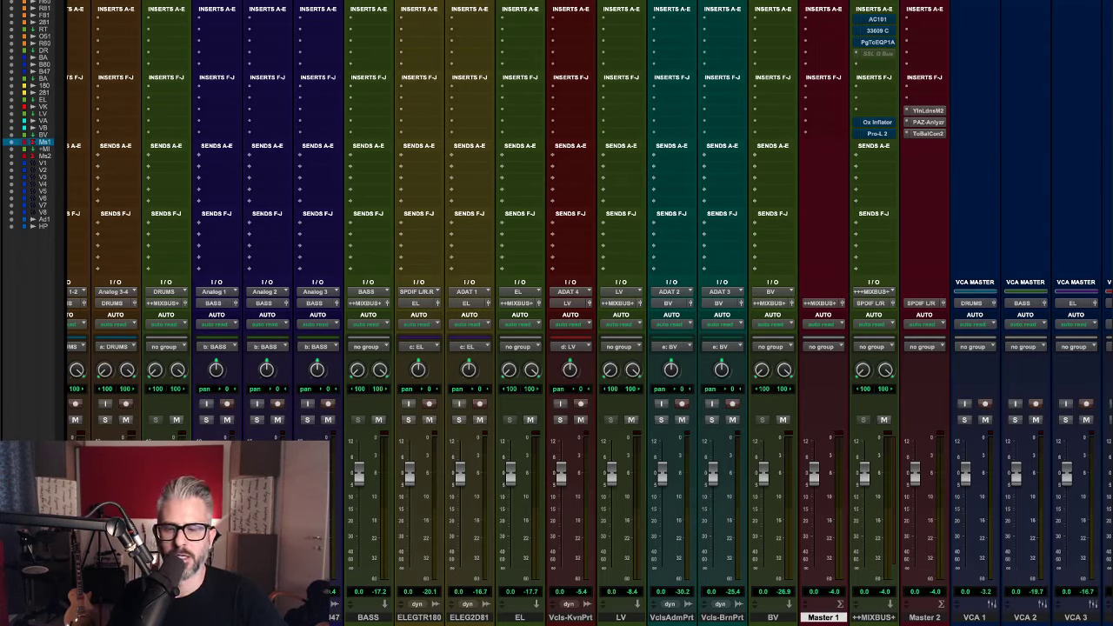
click(925, 619)
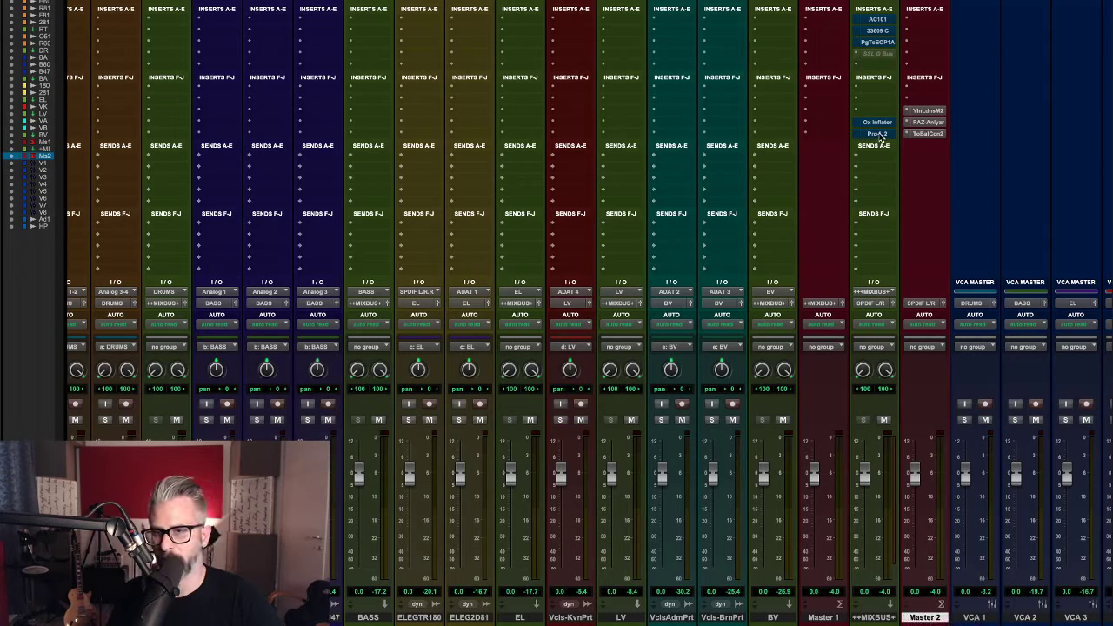
click(927, 123)
click(928, 124)
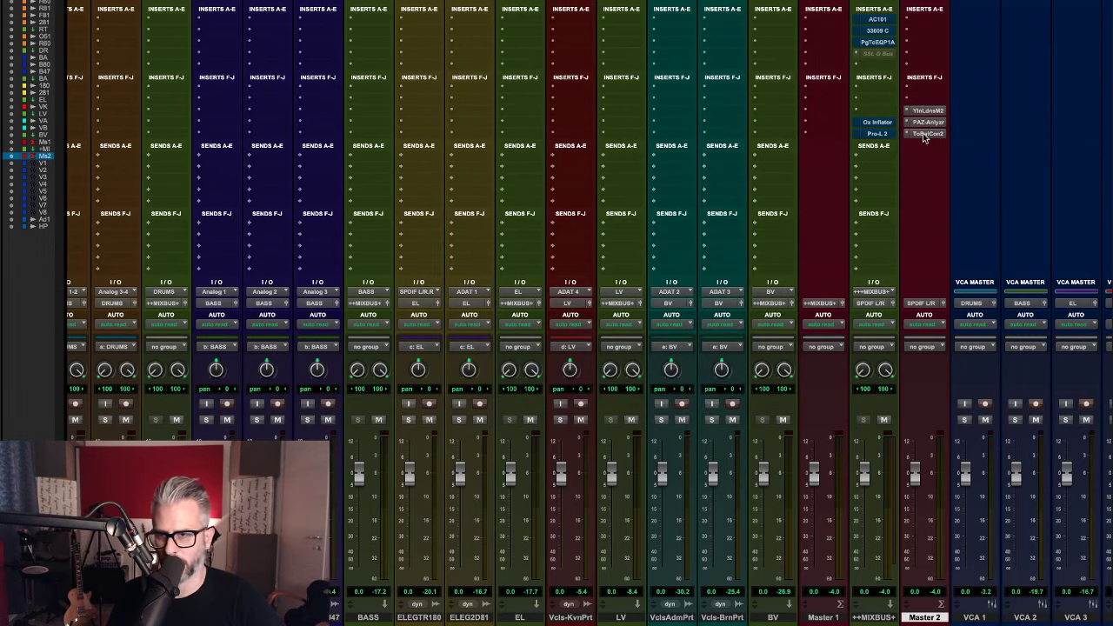
click(926, 135)
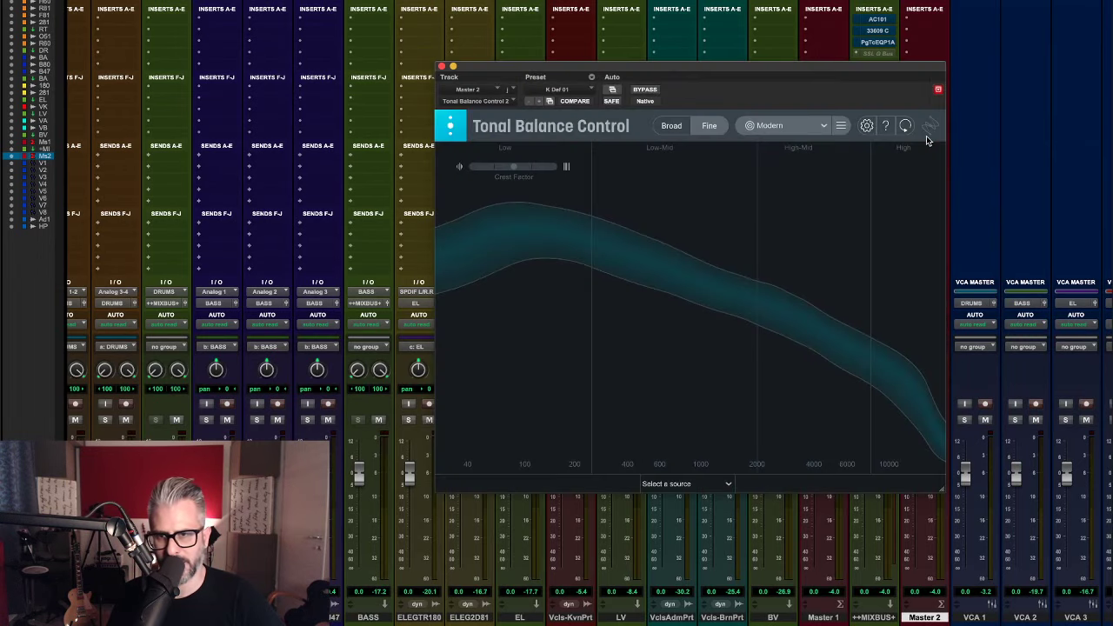
click(445, 66)
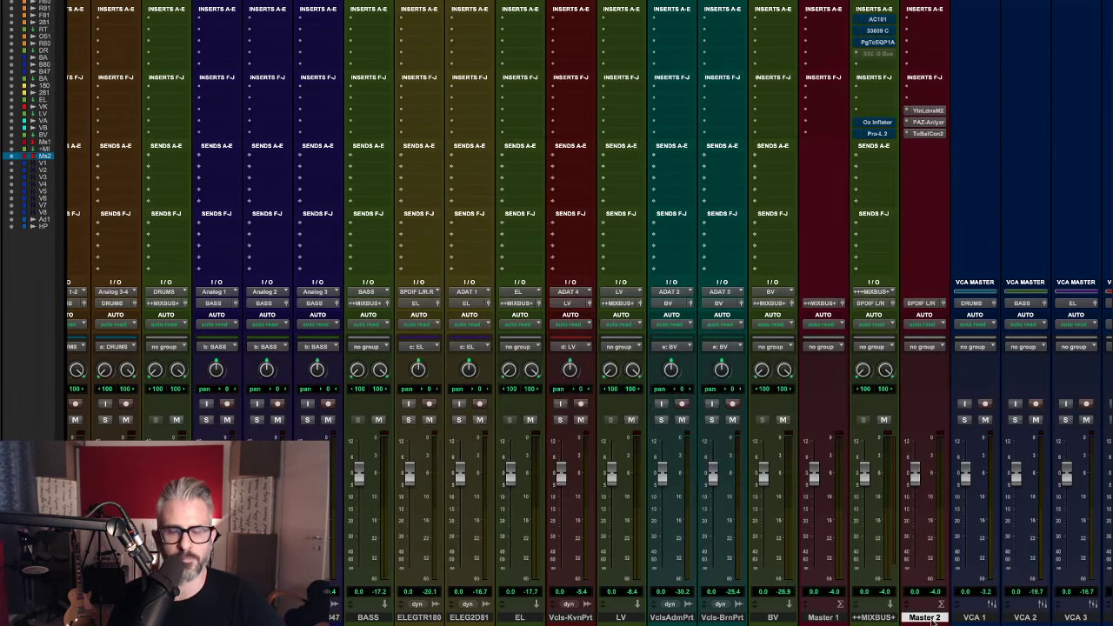
Select the mix bus and look over its AC101 and FabFilter Pro-L 2 inserts, including the limiter's output setting.
click(864, 618)
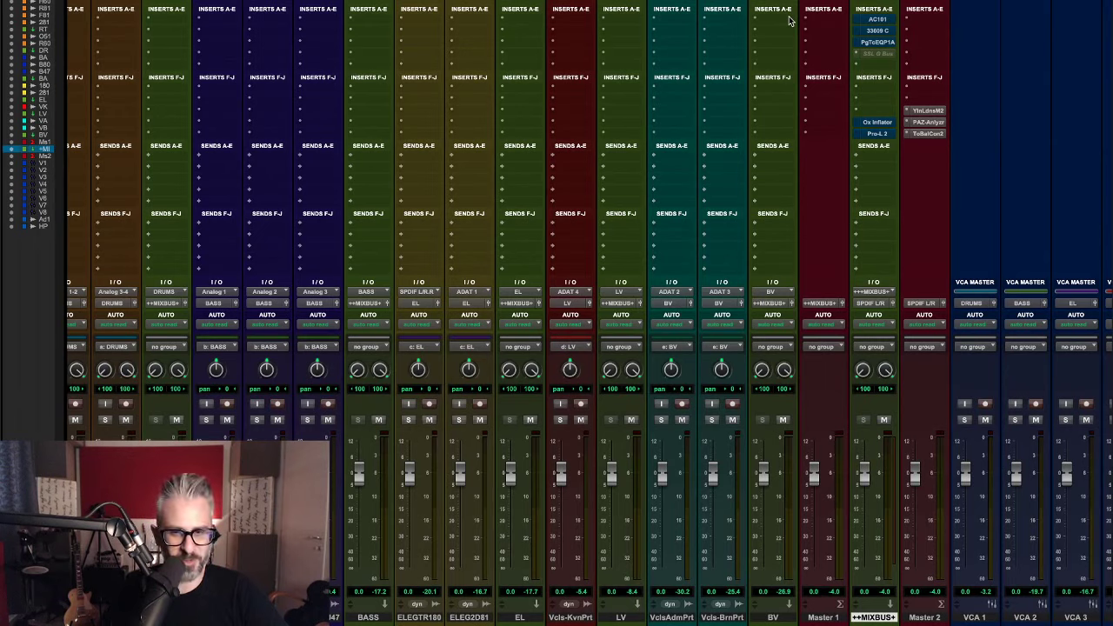
click(879, 20)
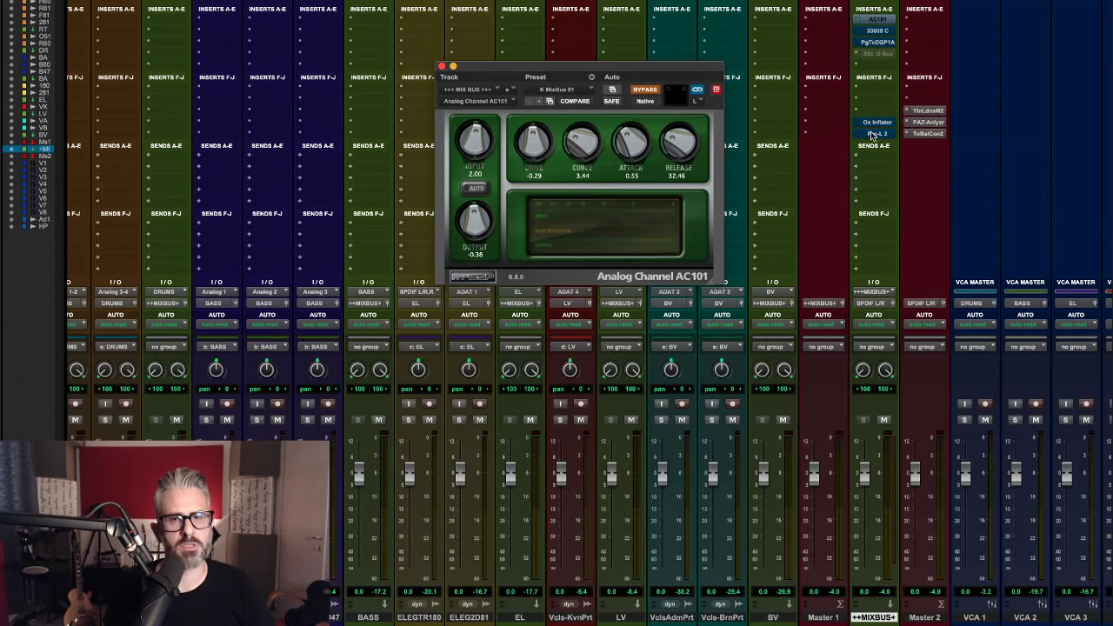
click(875, 135)
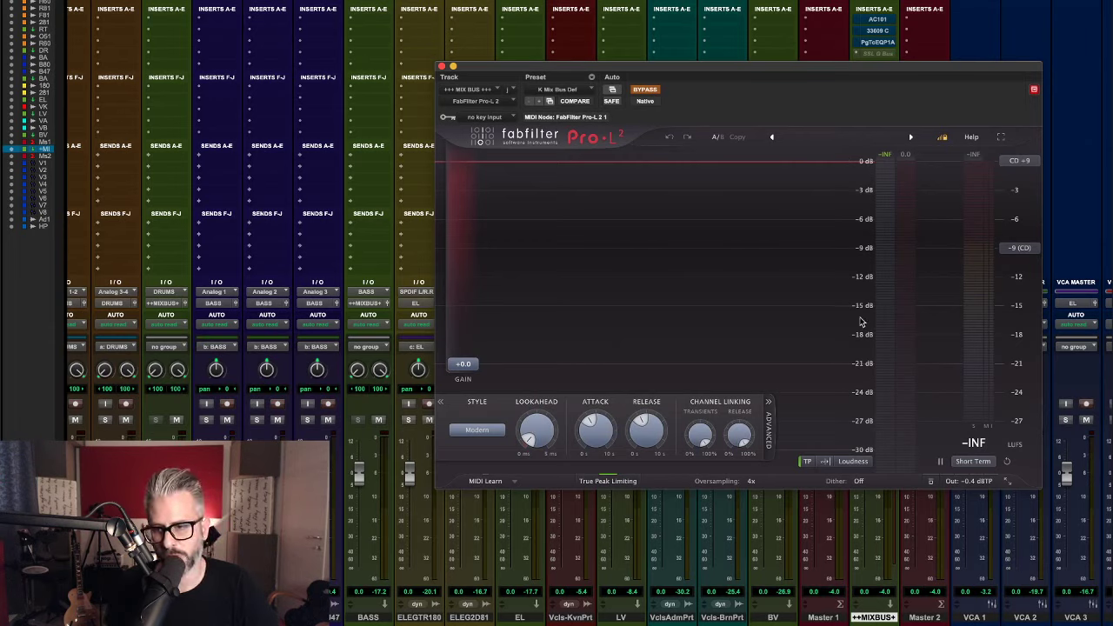
mouse_move(989, 487)
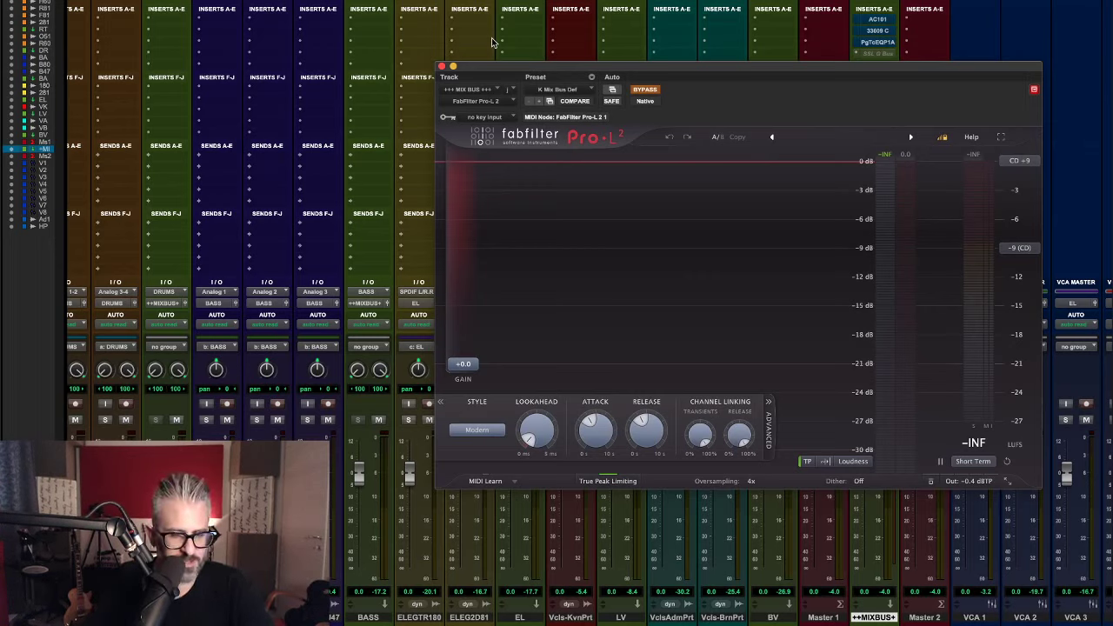
click(443, 66)
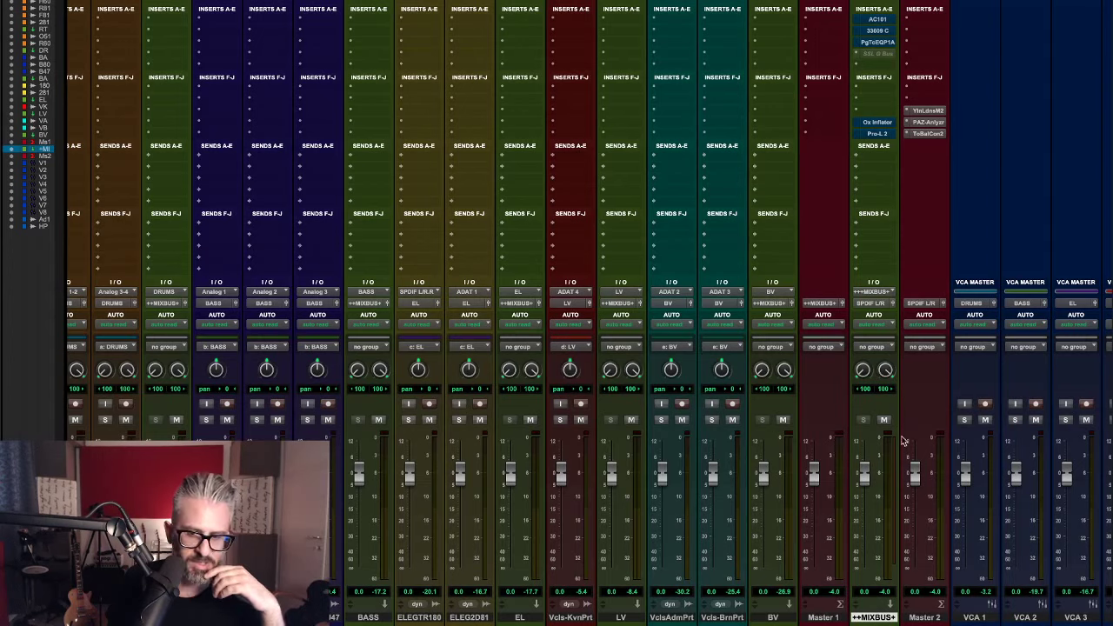
View the mix bus's meter type options without changing them and glance at its UAD Neve 33609 C insert.
right_click(878, 449)
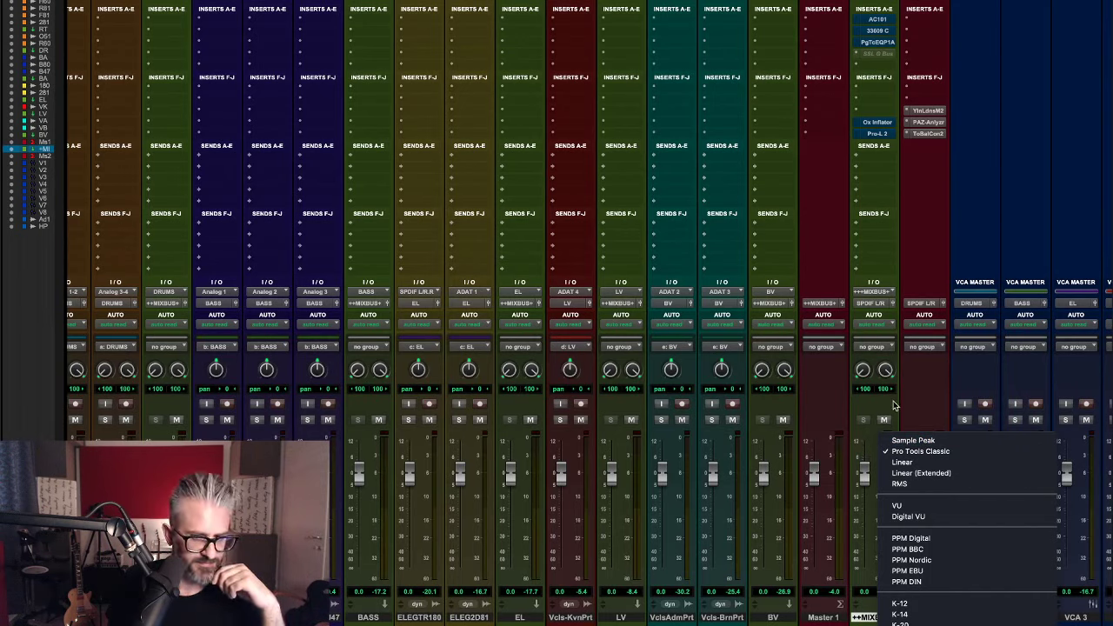
click(893, 404)
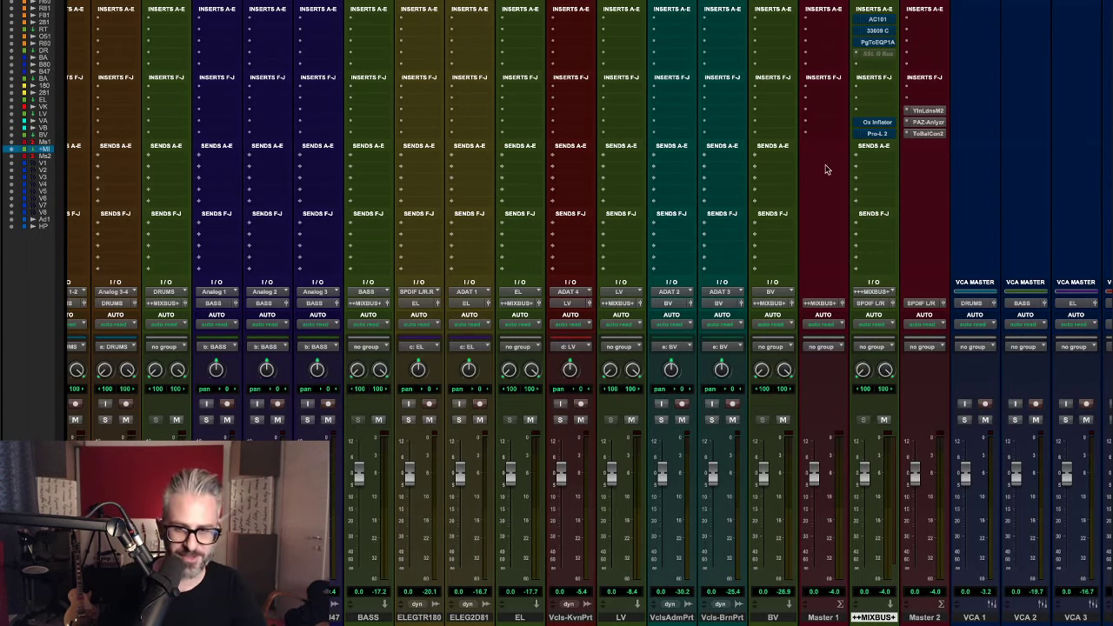
click(878, 31)
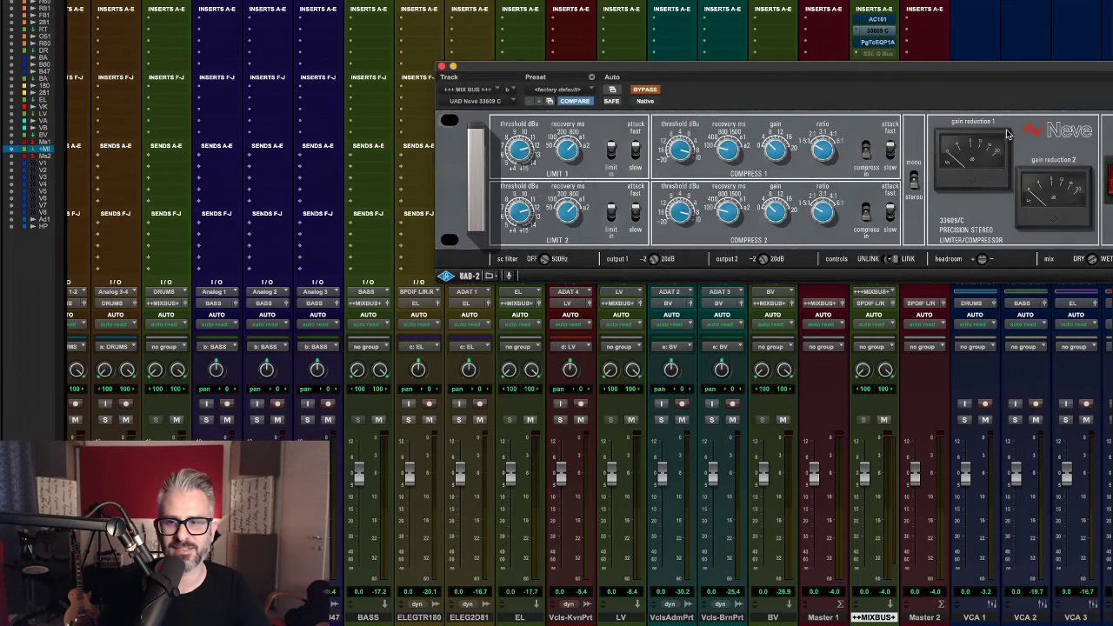
click(440, 67)
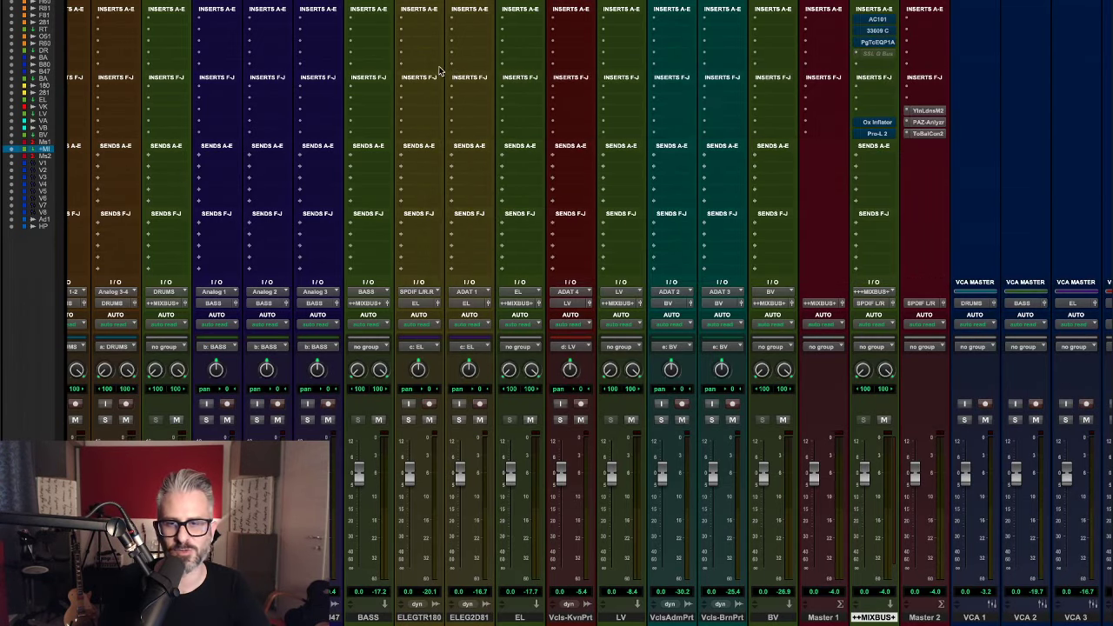
Review the Analog Channel AC101 settings on the mix bus, including its preset, and close the plug-in window.
click(873, 19)
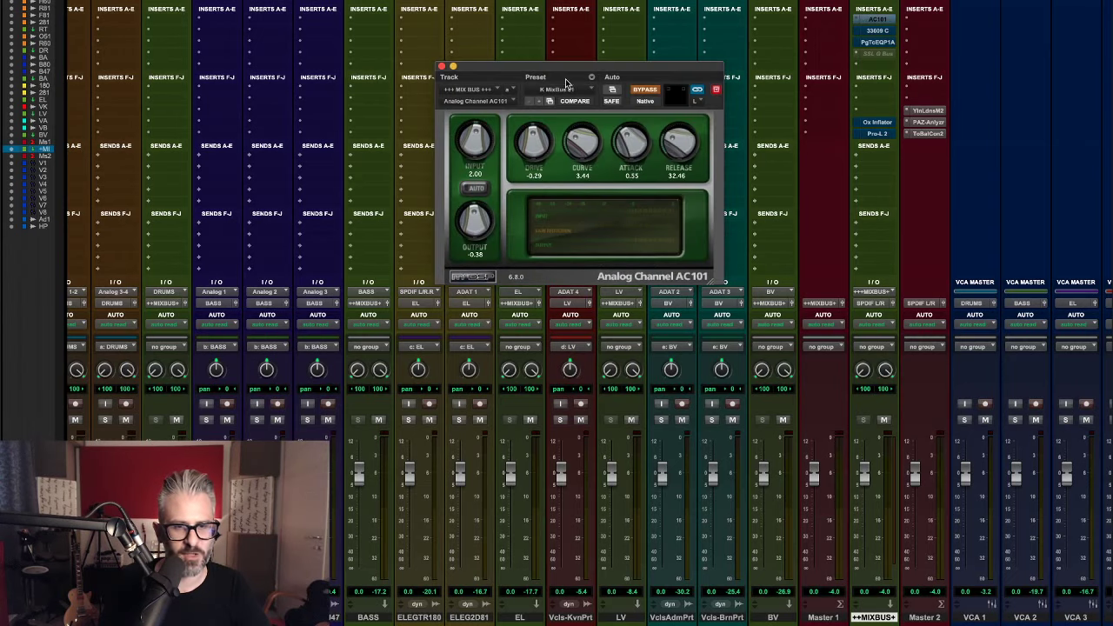
click(612, 19)
click(574, 70)
drag(575, 69, 537, 131)
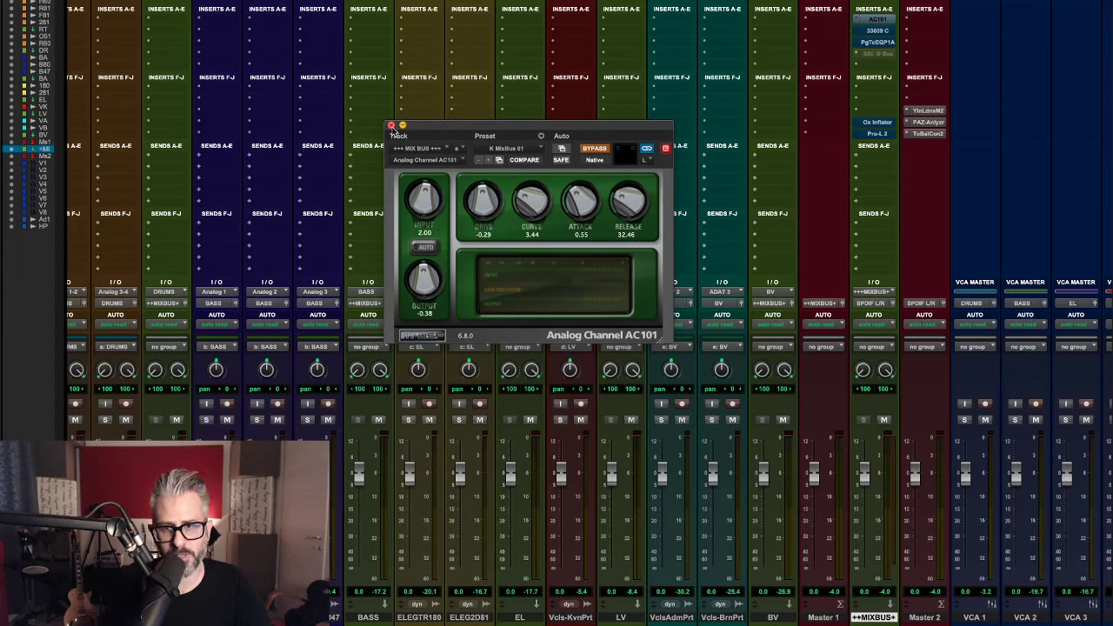
click(391, 126)
Review the limiter and compressor settings of the UAD Neve 33609 C on the mix bus with its whole window in view.
click(874, 33)
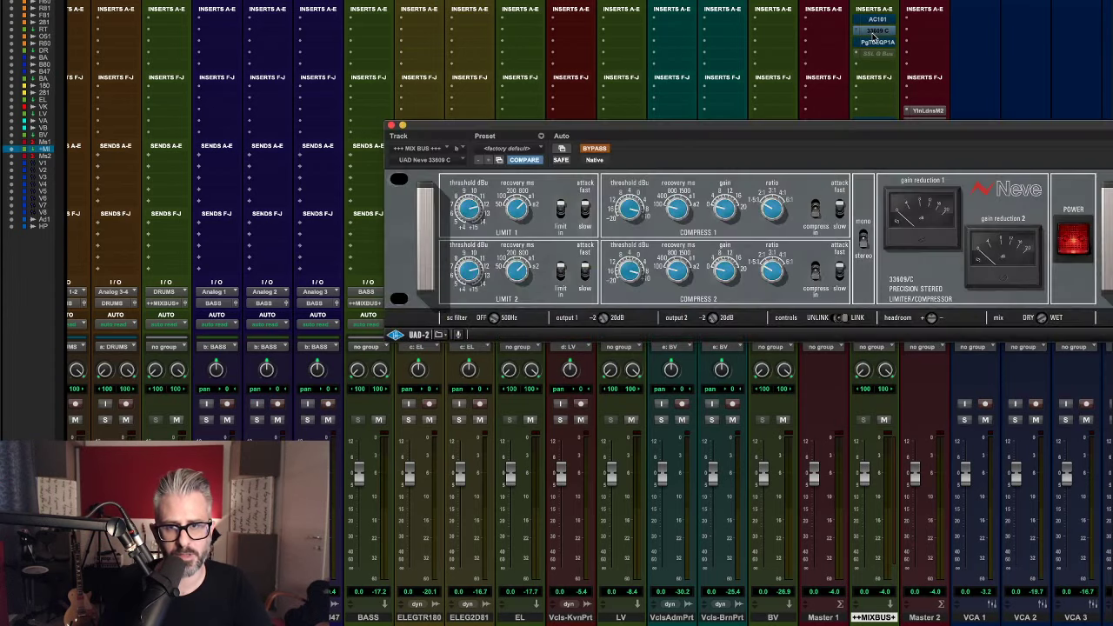
drag(702, 127, 509, 172)
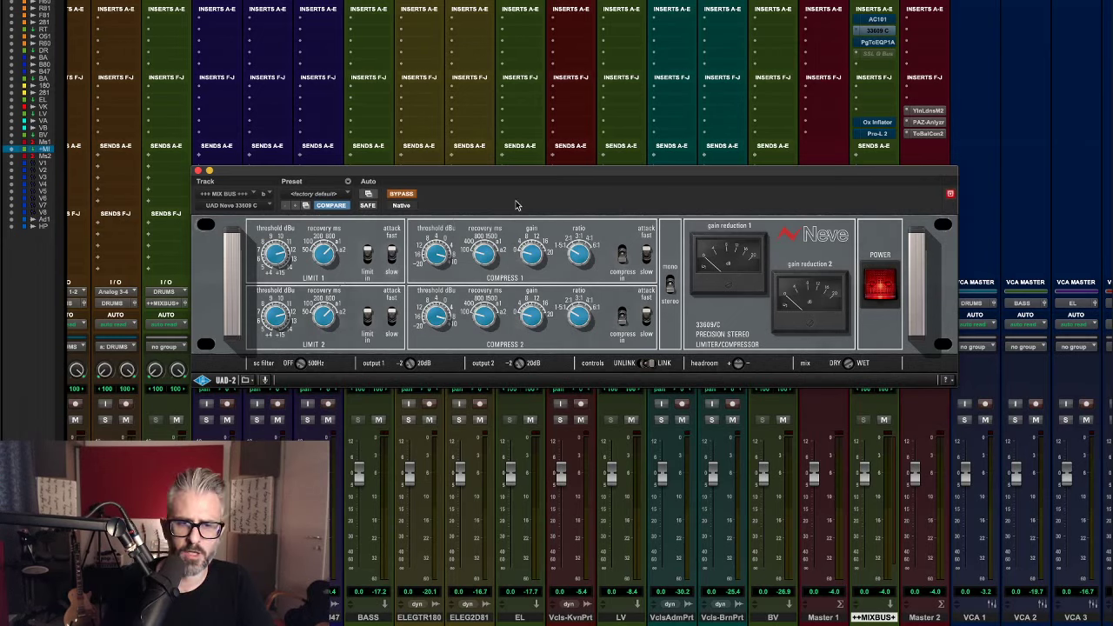
click(199, 172)
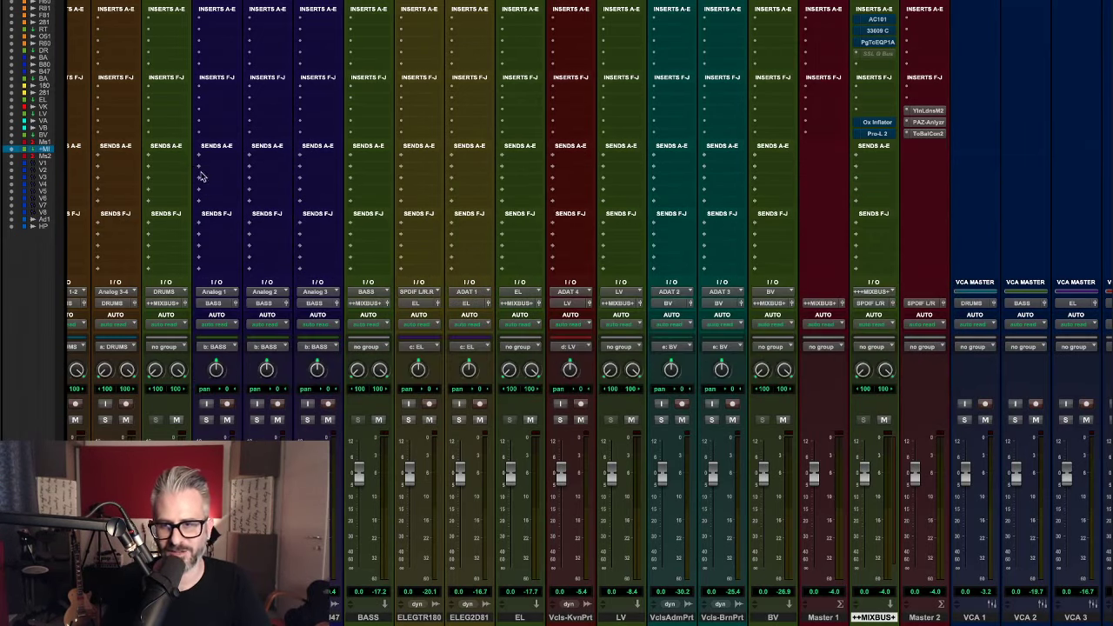
Review the PuigTec EQP1A equalizer and Oxford Inflator settings on the mix bus.
click(878, 43)
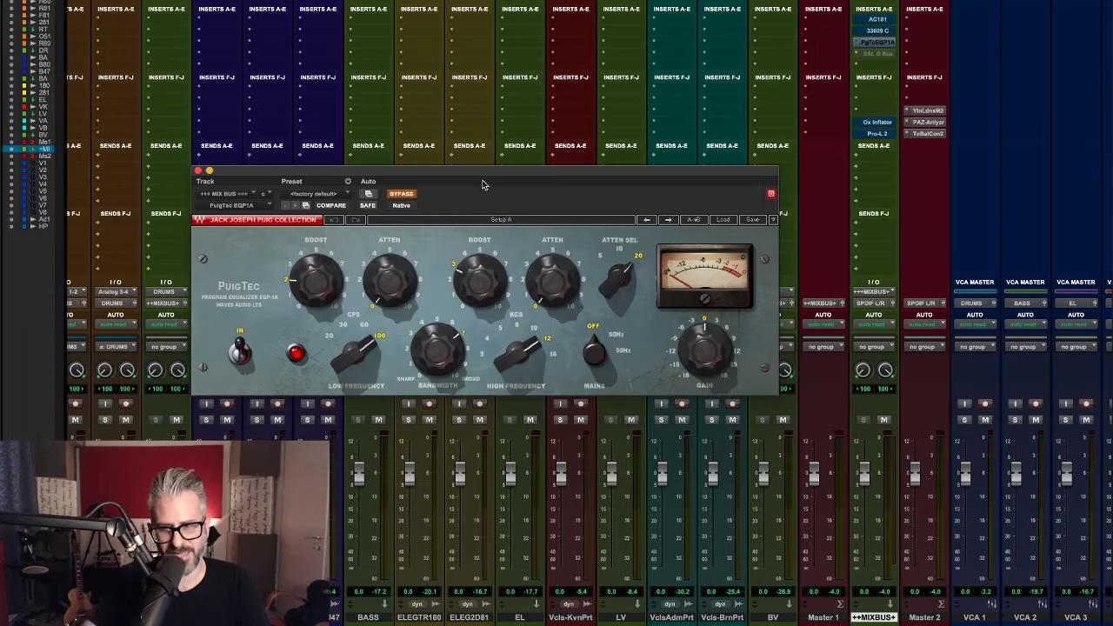
click(198, 171)
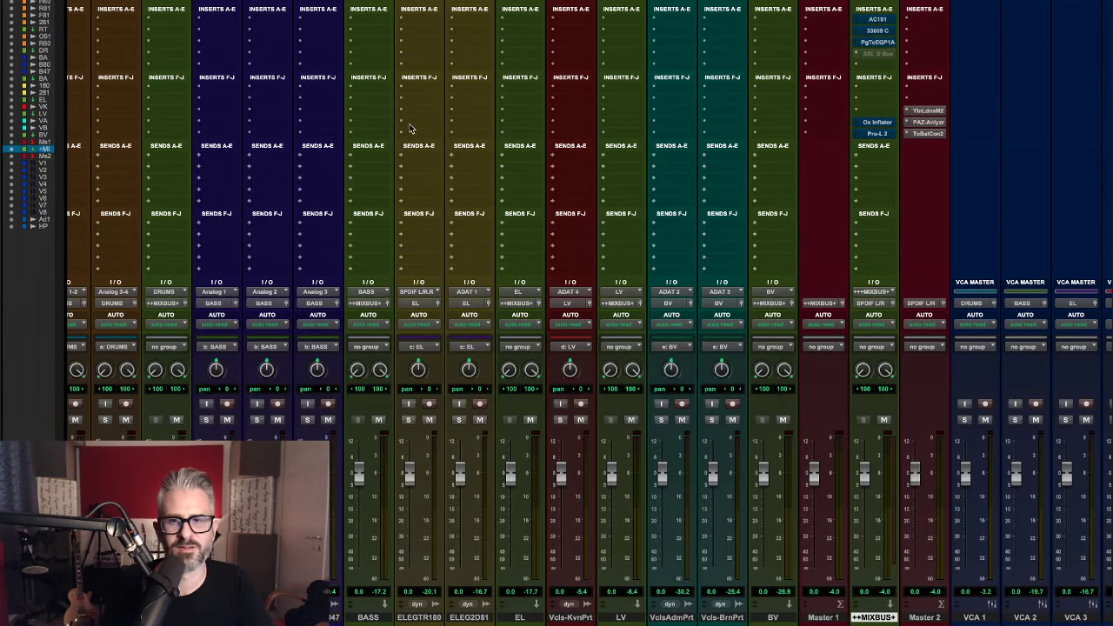
click(880, 122)
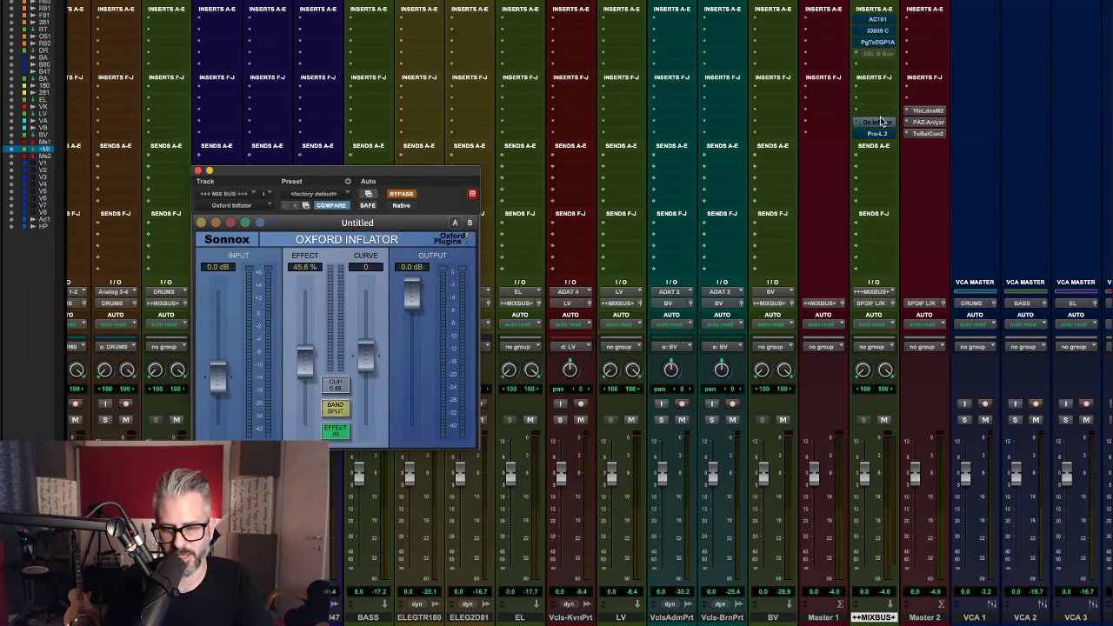
click(198, 171)
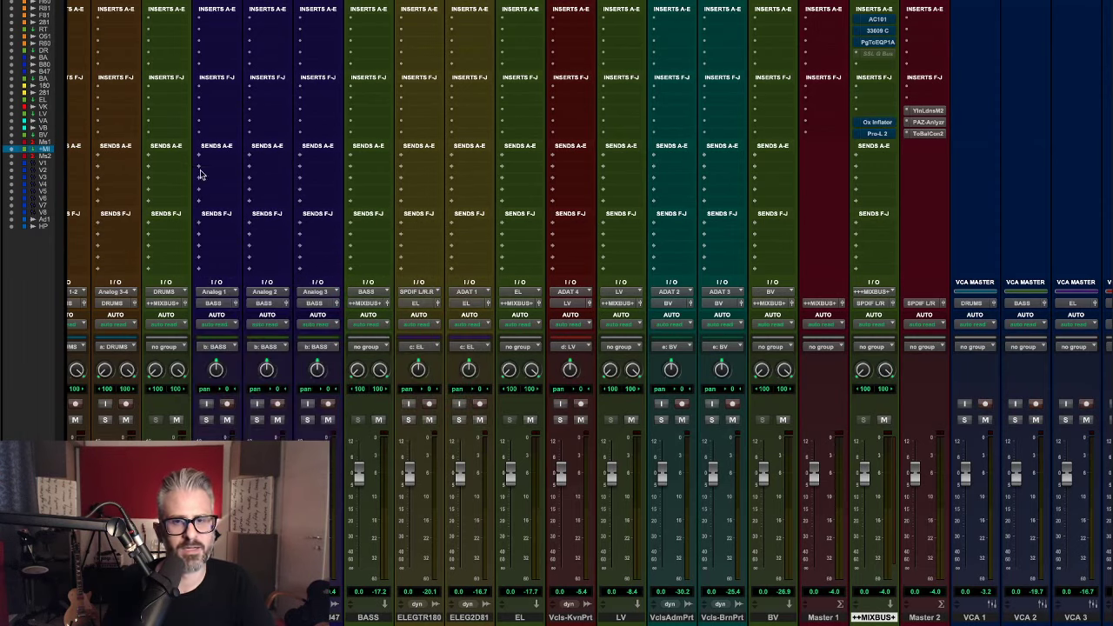
Review the FabFilter Pro-L 2 limiter's true peak limiting and output level settings on the mix bus.
click(869, 135)
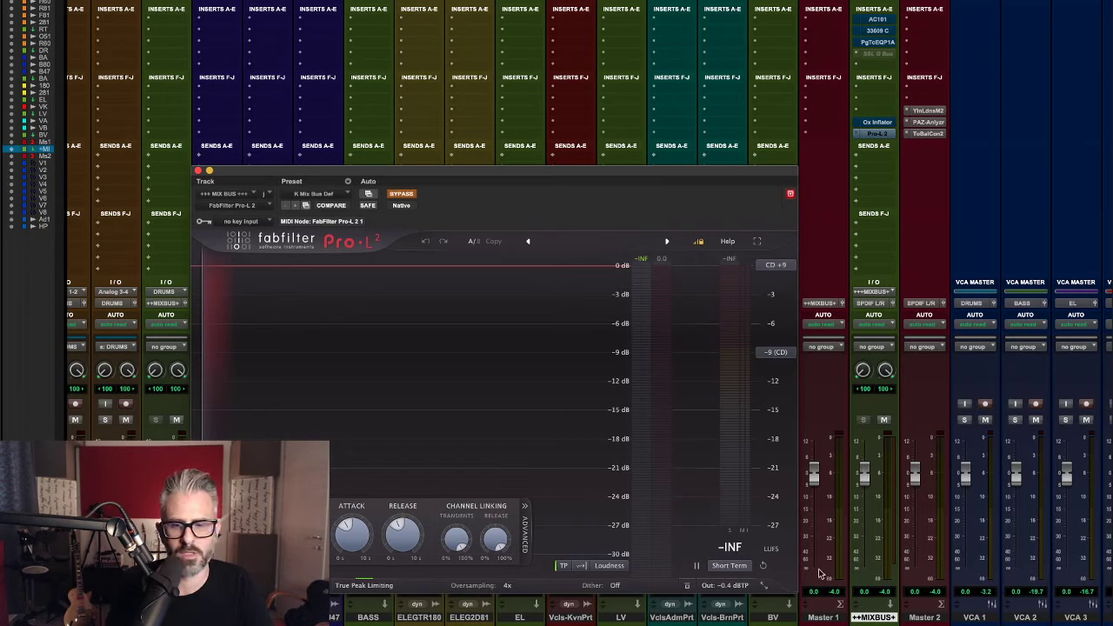
mouse_move(733, 594)
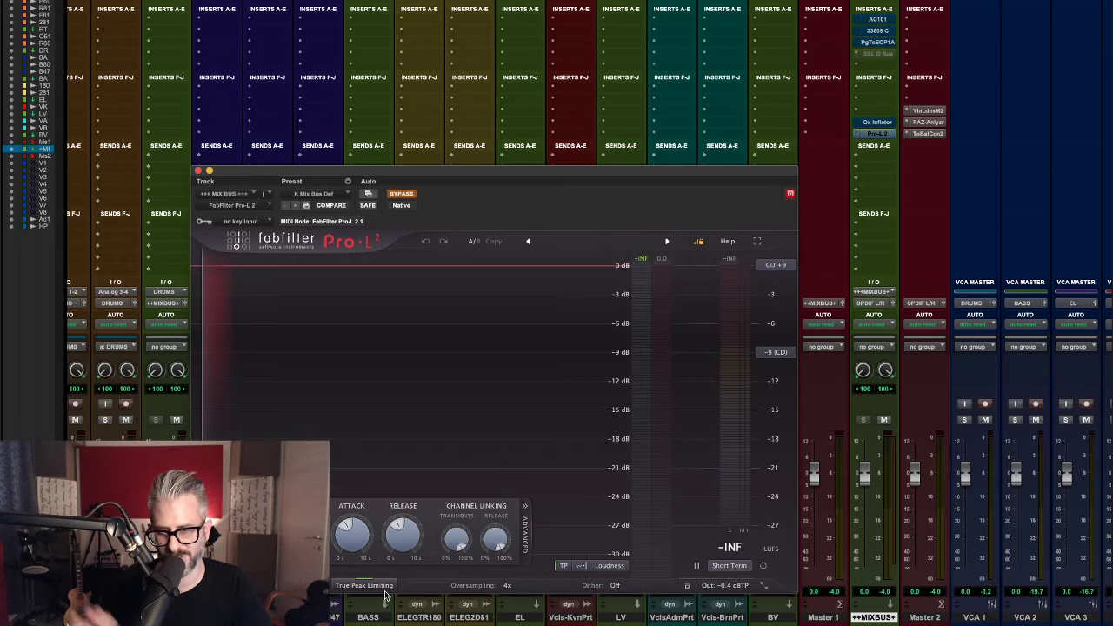
click(198, 170)
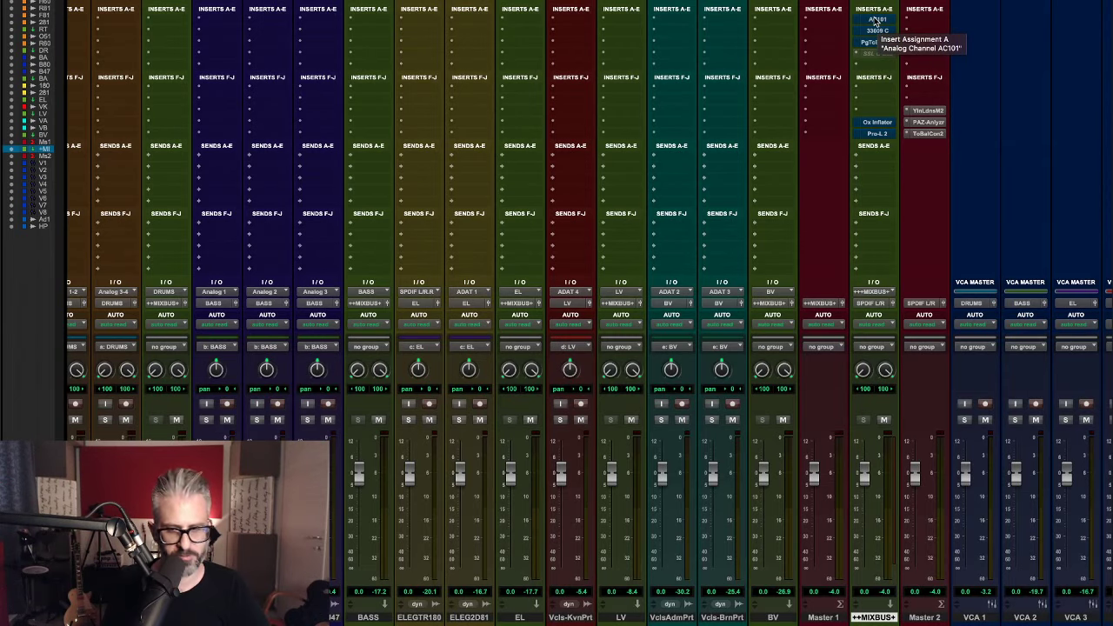
Play the session and toggle bypass on all mix bus inserts repeatedly to compare processed and unprocessed sound, leaving them bypassed.
key(space)
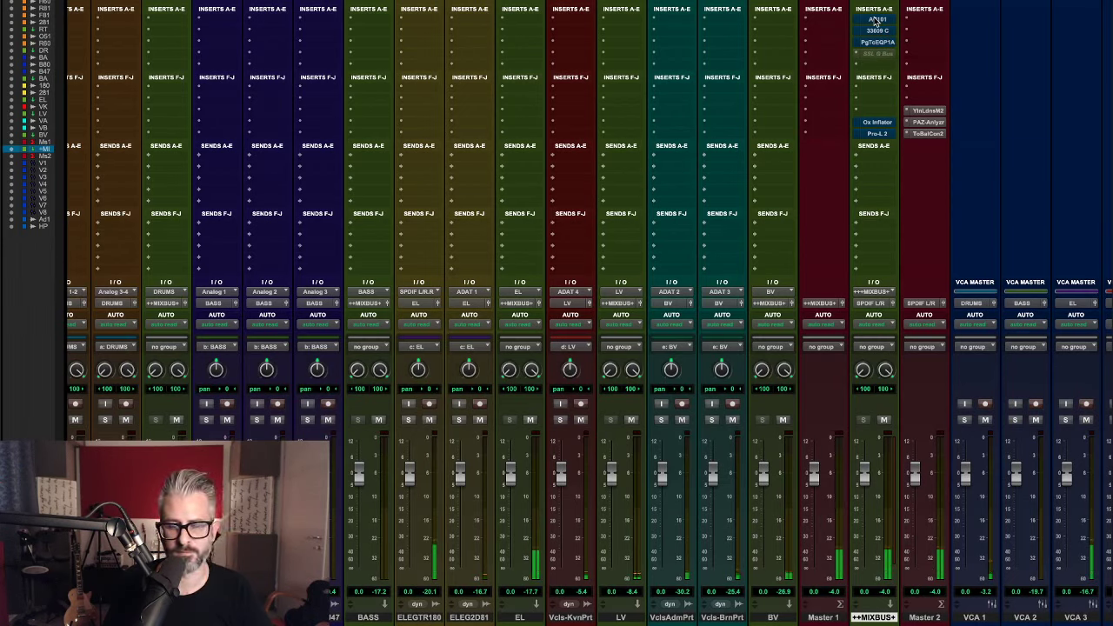
shift+super+click(876, 21)
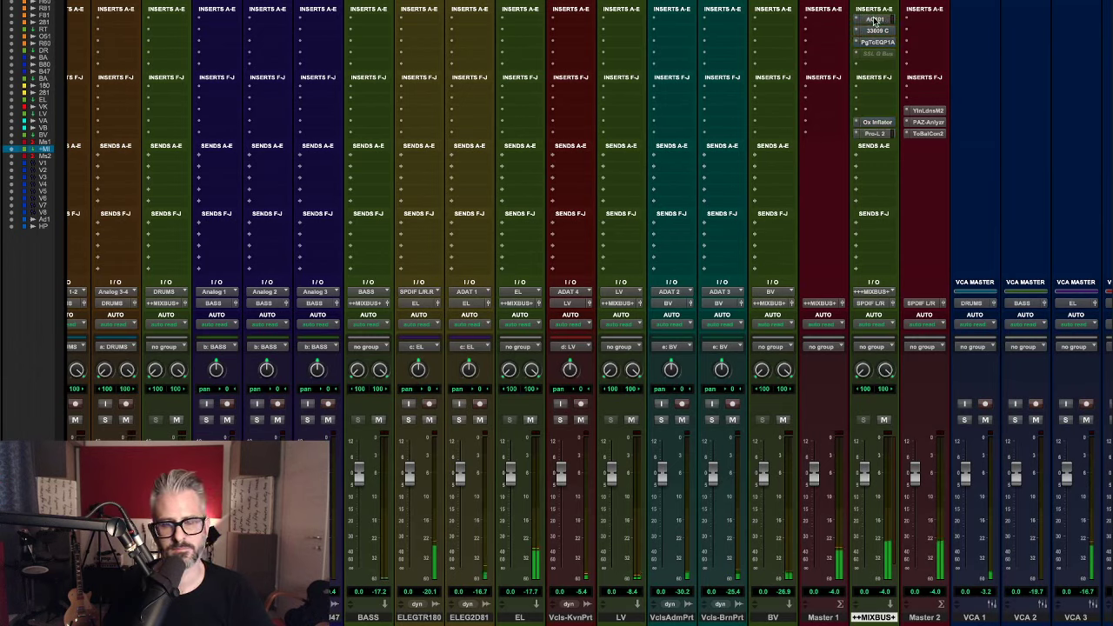
shift+super+click(876, 21)
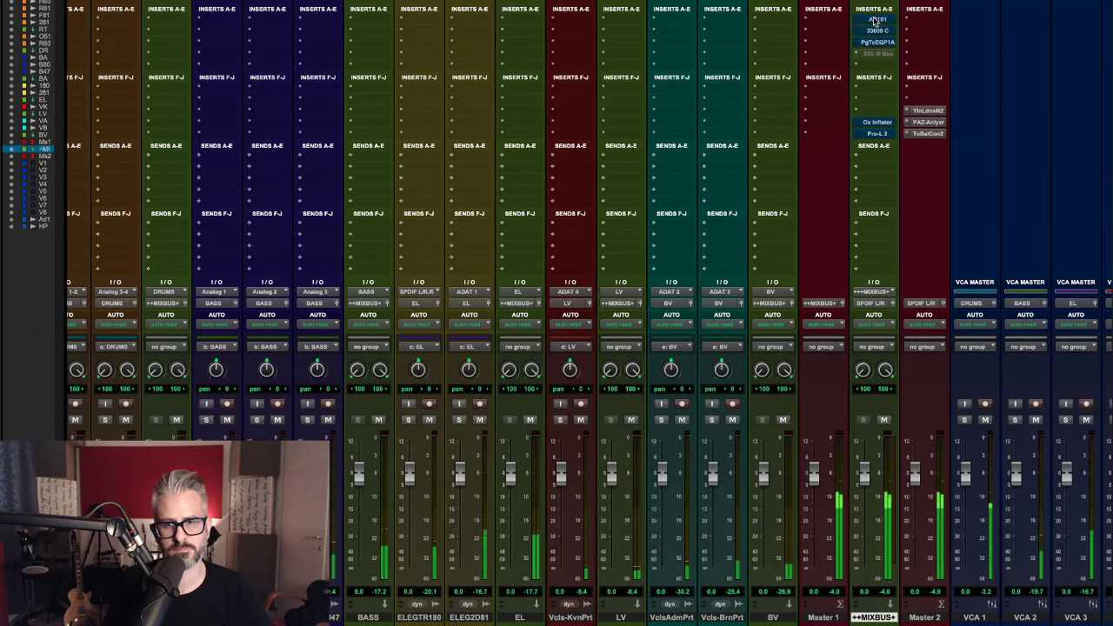
shift+super+click(876, 21)
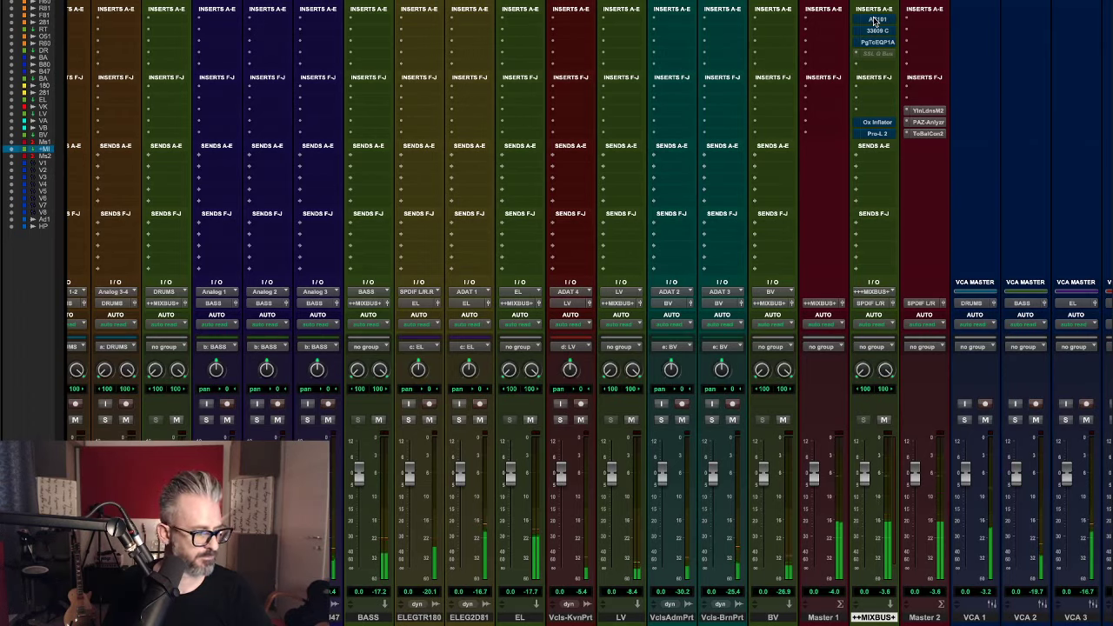
shift+super+click(874, 21)
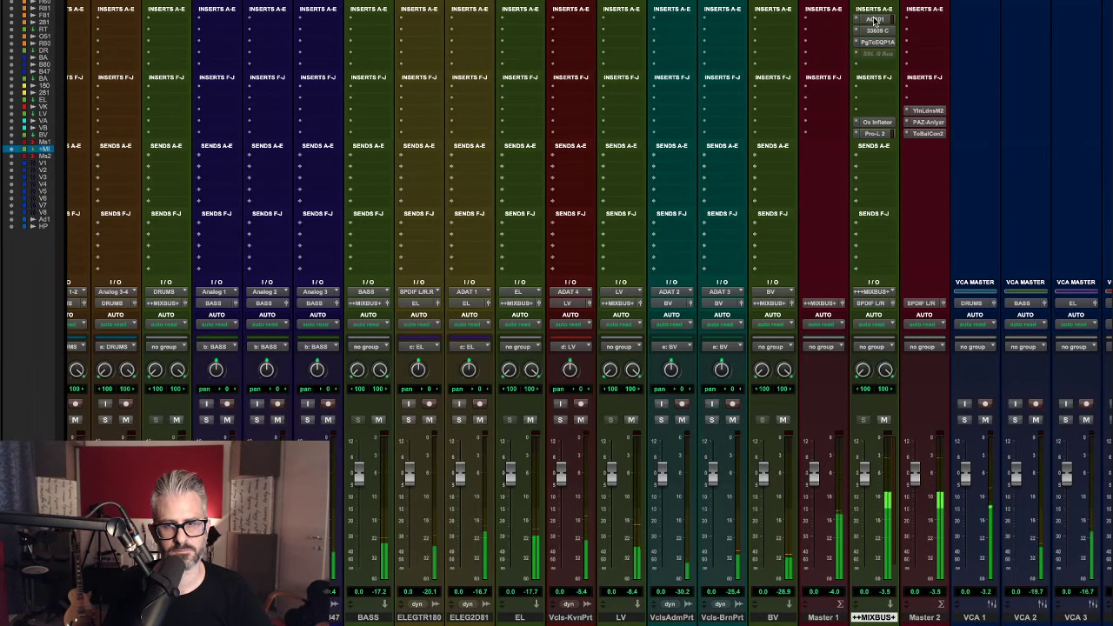
shift+super+click(875, 22)
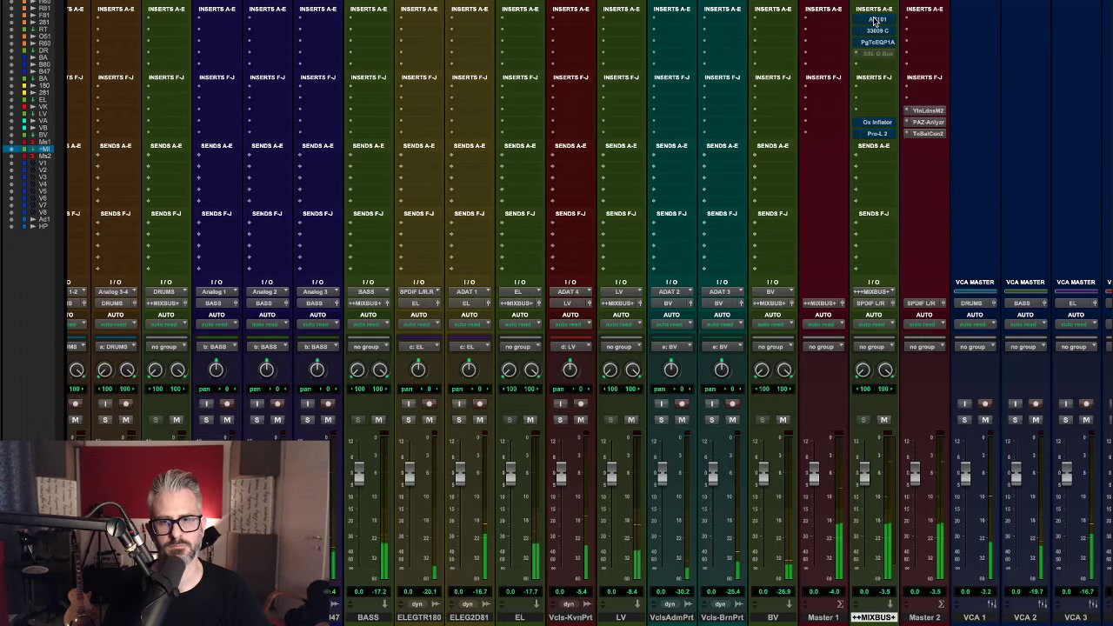
shift+super+click(875, 22)
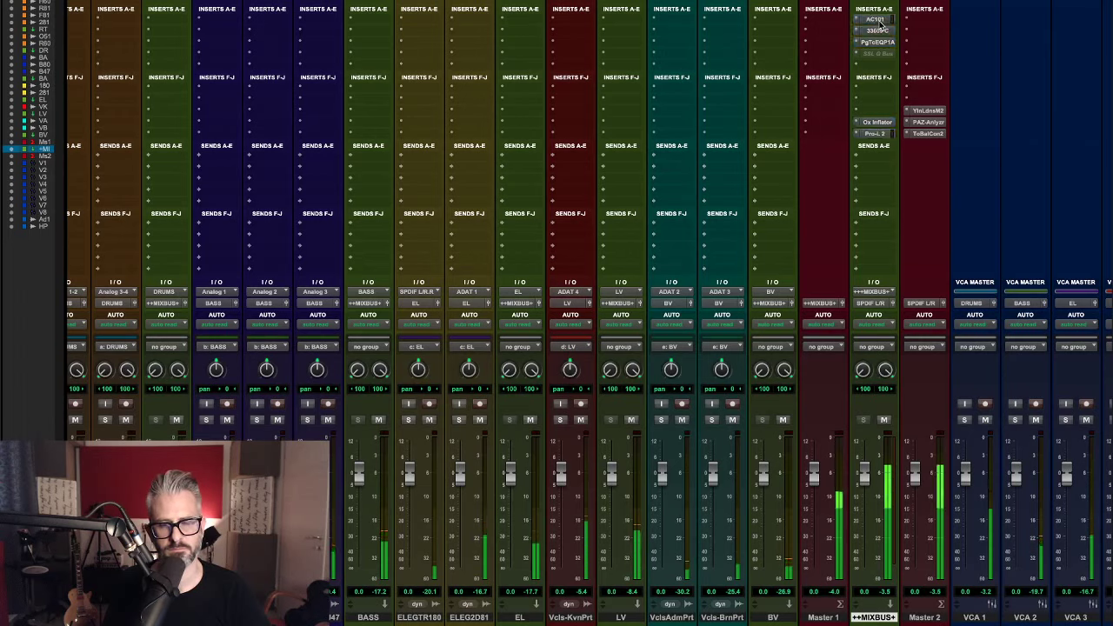
shift+super+click(880, 20)
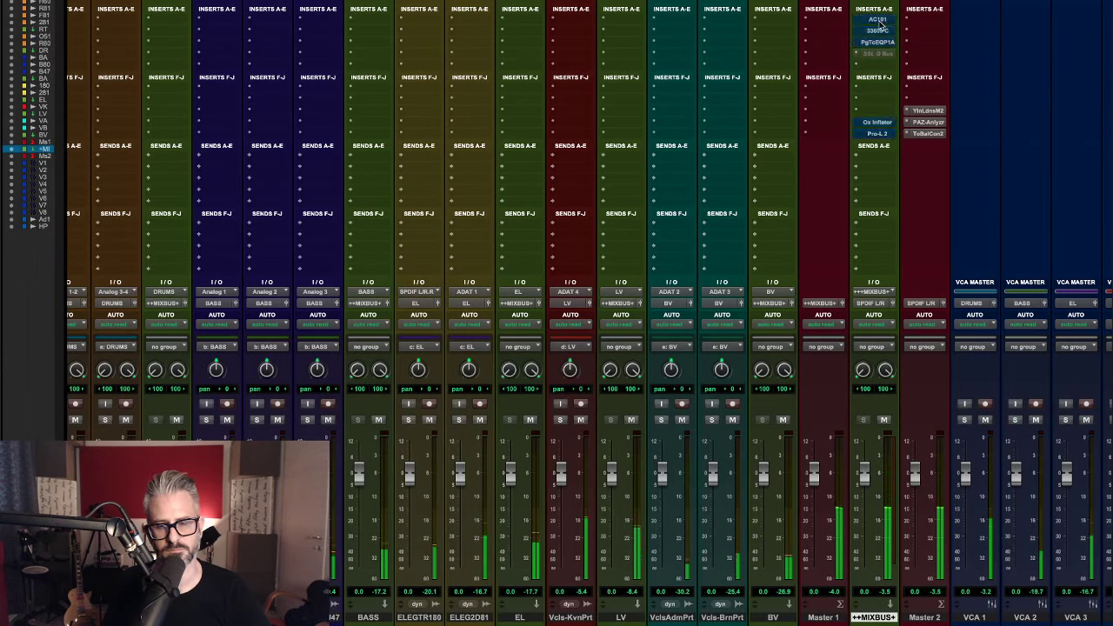
Compare the playing mix with and without the mix bus inserts by toggling their bypass once more.
shift+super+click(880, 21)
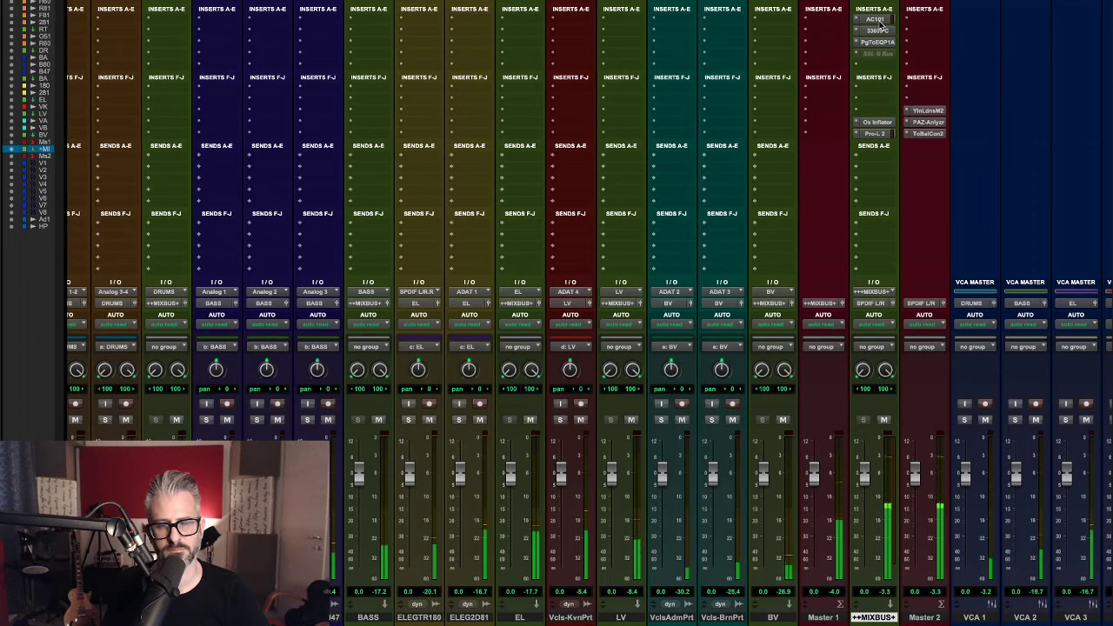
shift+super+click(880, 21)
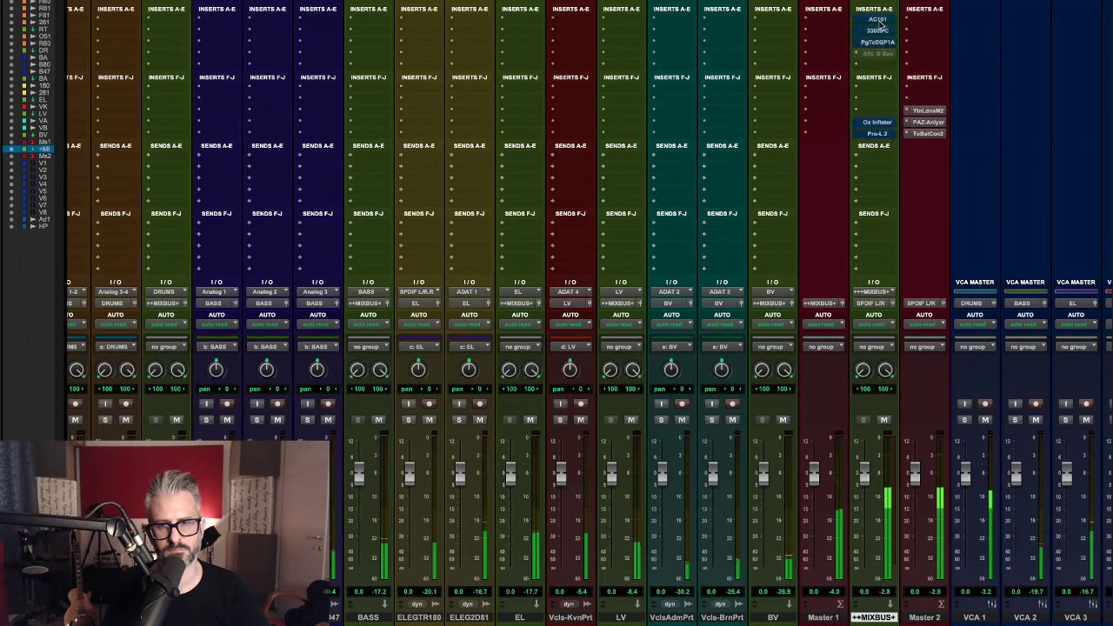
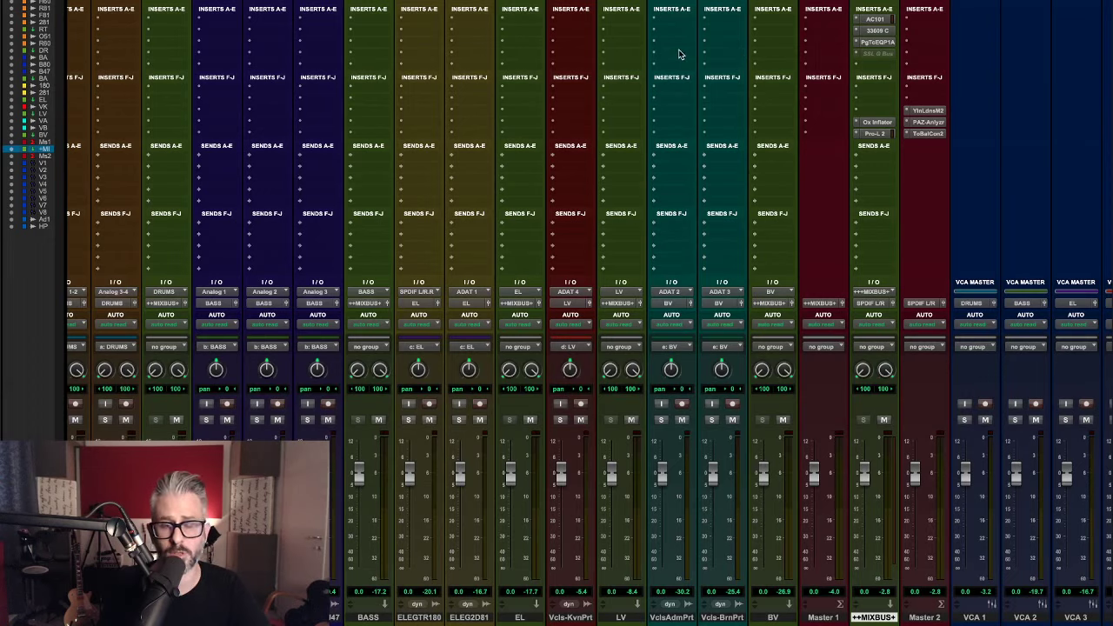
scroll(676, 52, left, 3)
scroll(672, 54, right, 4)
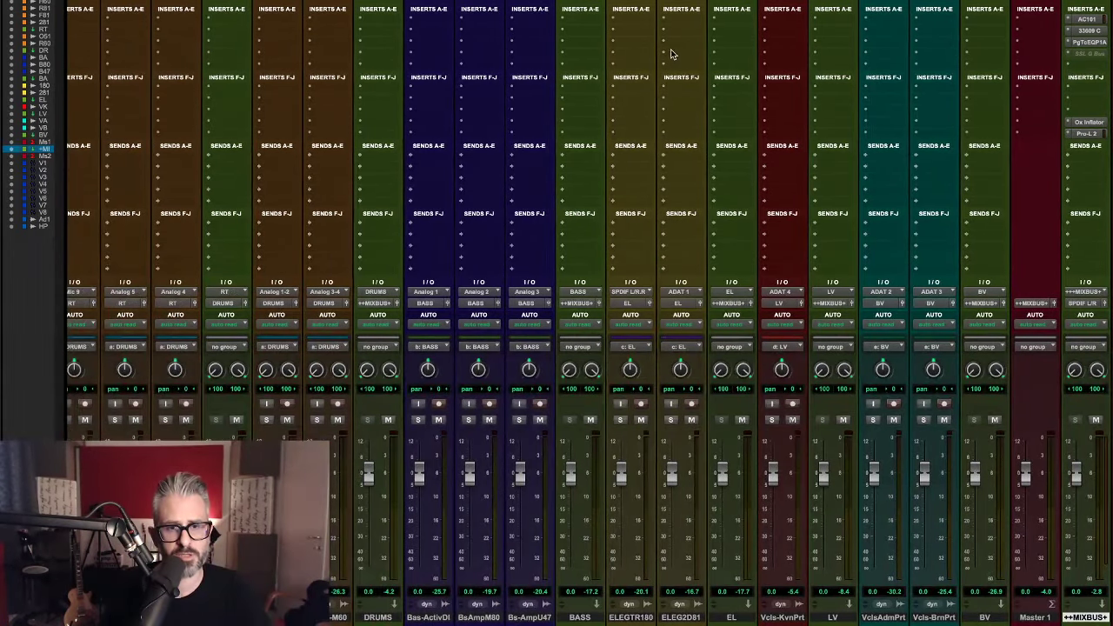
scroll(668, 54, left, 3)
scroll(668, 54, left, 4)
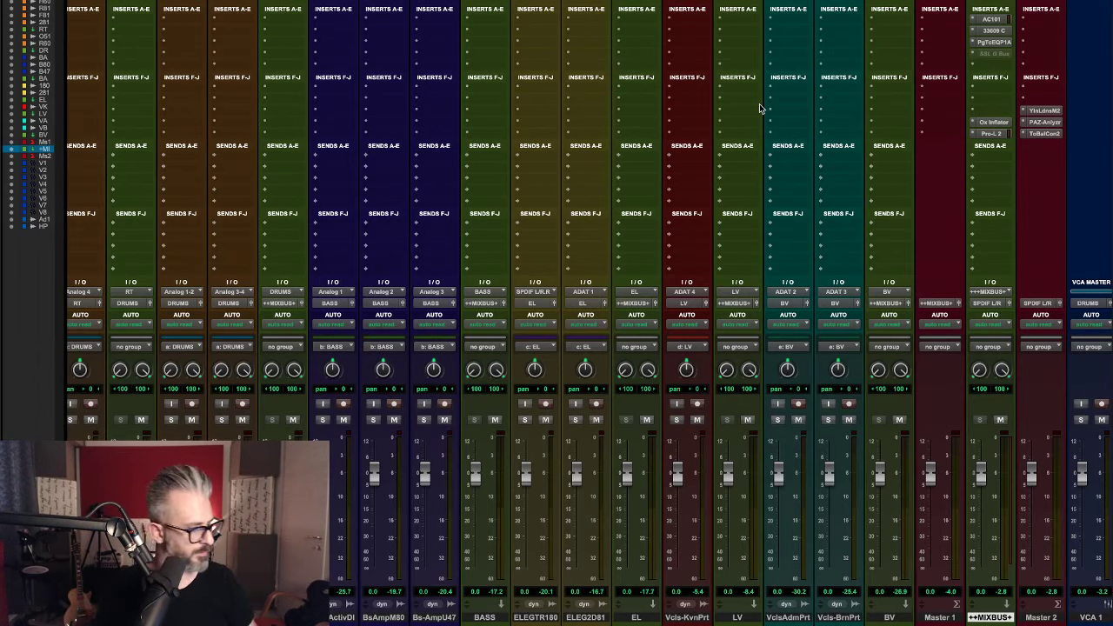
Solo the VCA 1 master controlling the DRUMS group and play back the drums alone briefly.
scroll(757, 131, left, 10)
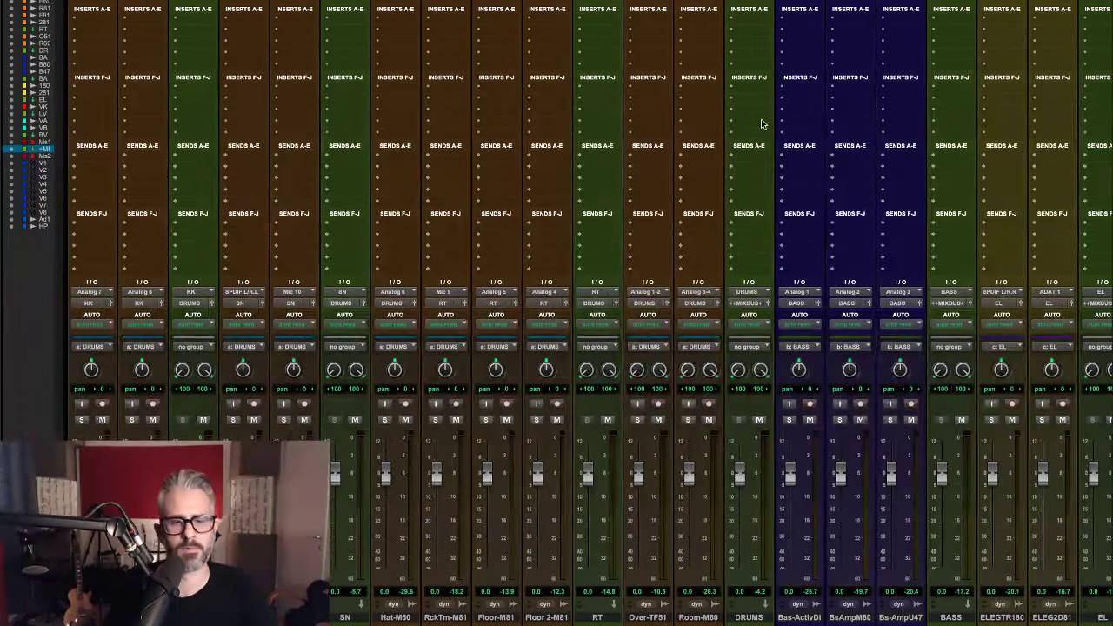
scroll(748, 122, right, 10)
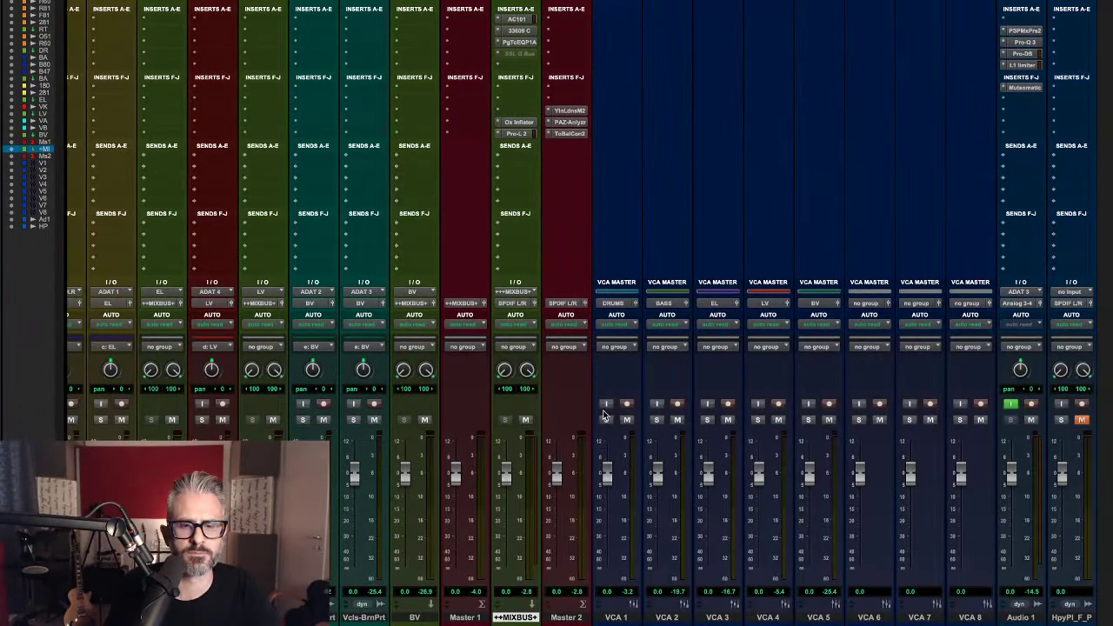
click(605, 420)
scroll(388, 321, left, 15)
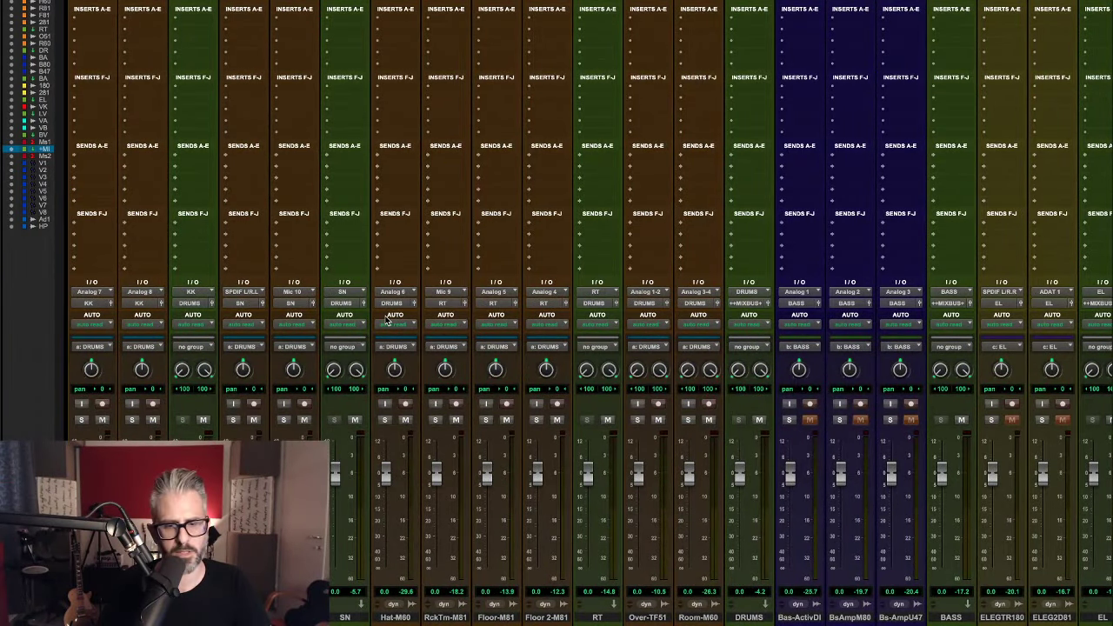
key(space)
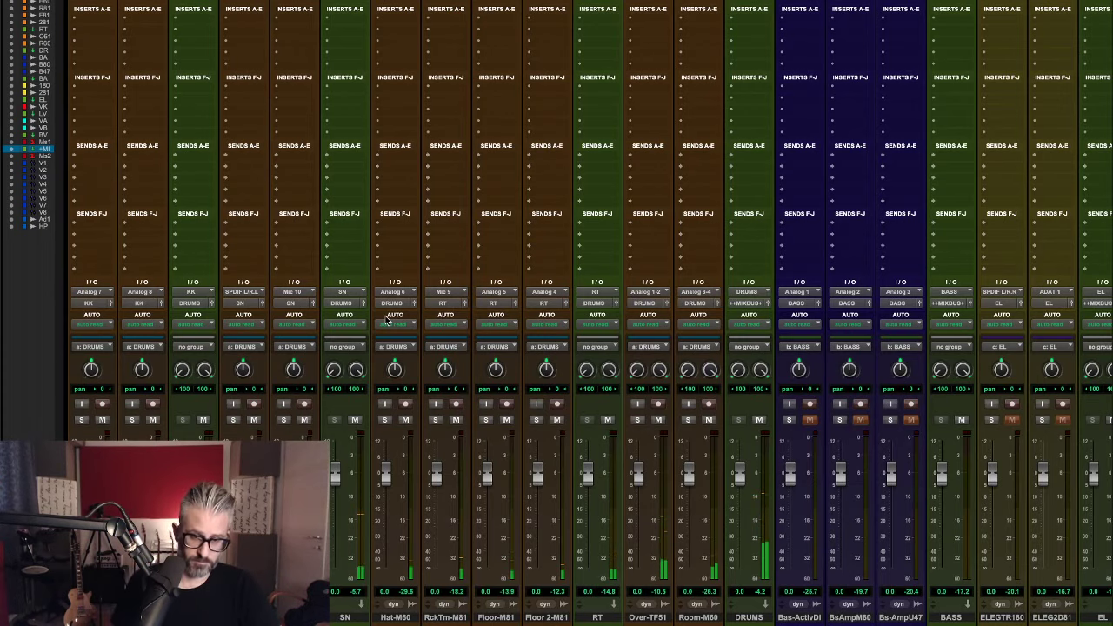
key(space)
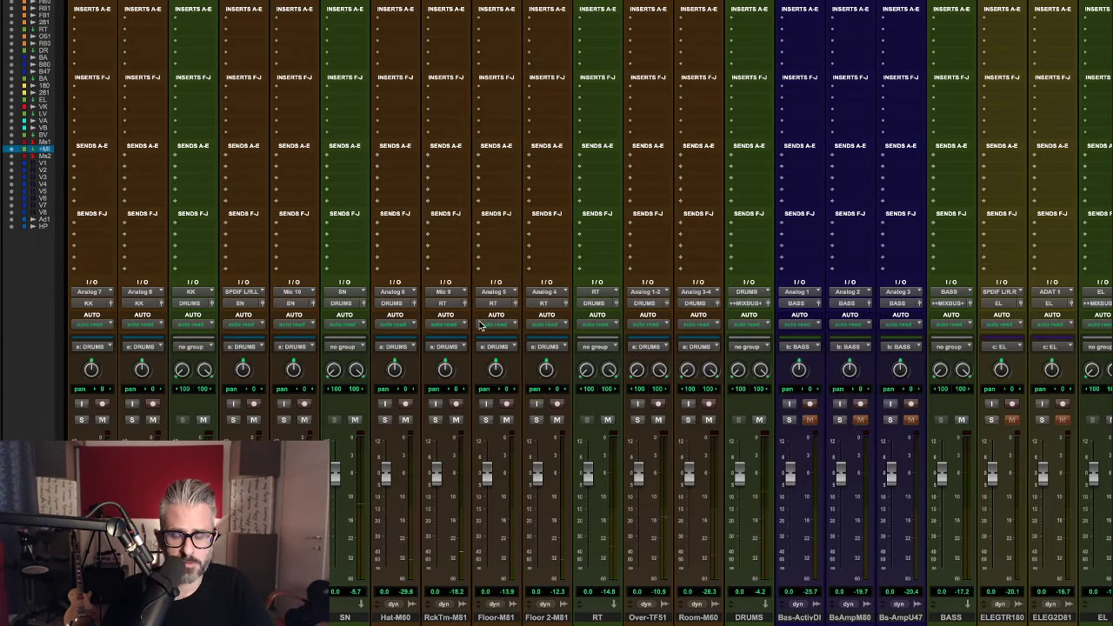
scroll(594, 370, right, 3)
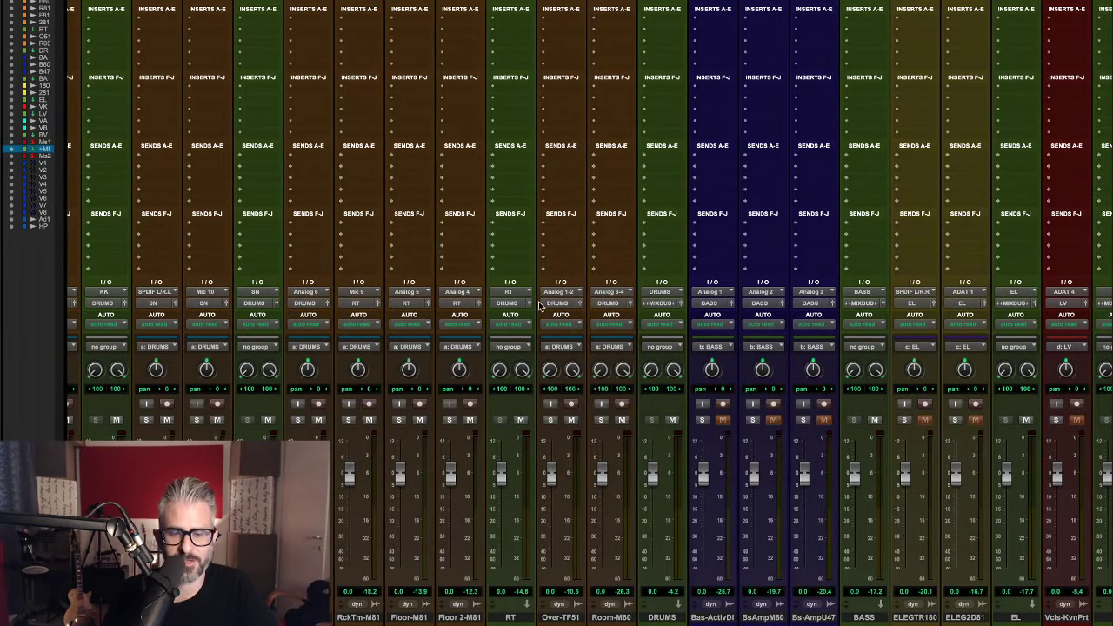
scroll(486, 311, right, 8)
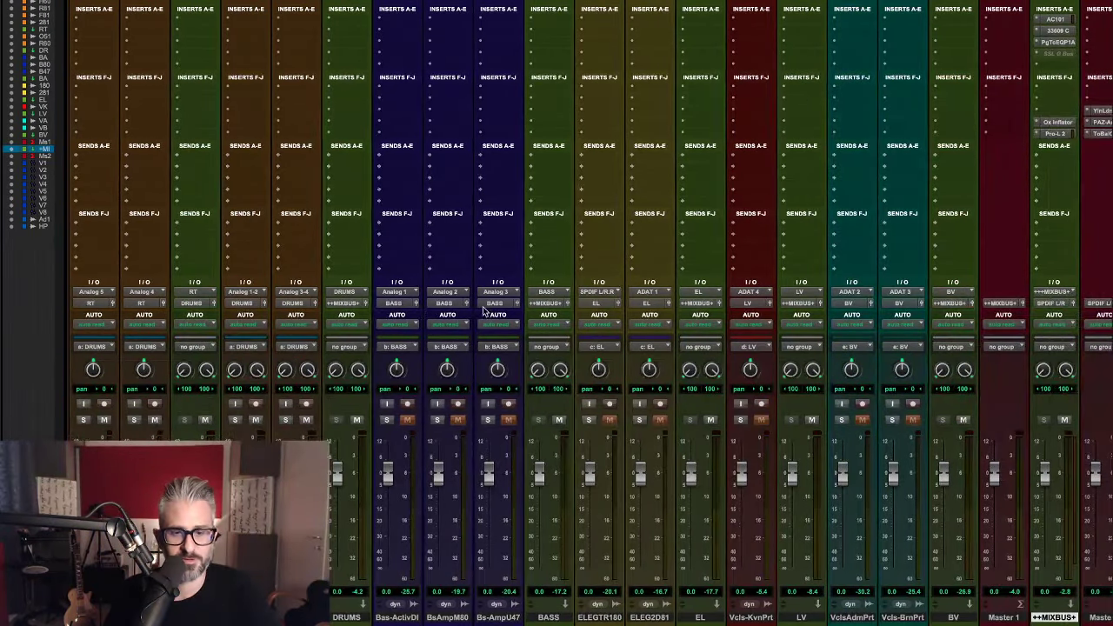
scroll(483, 310, left, 4)
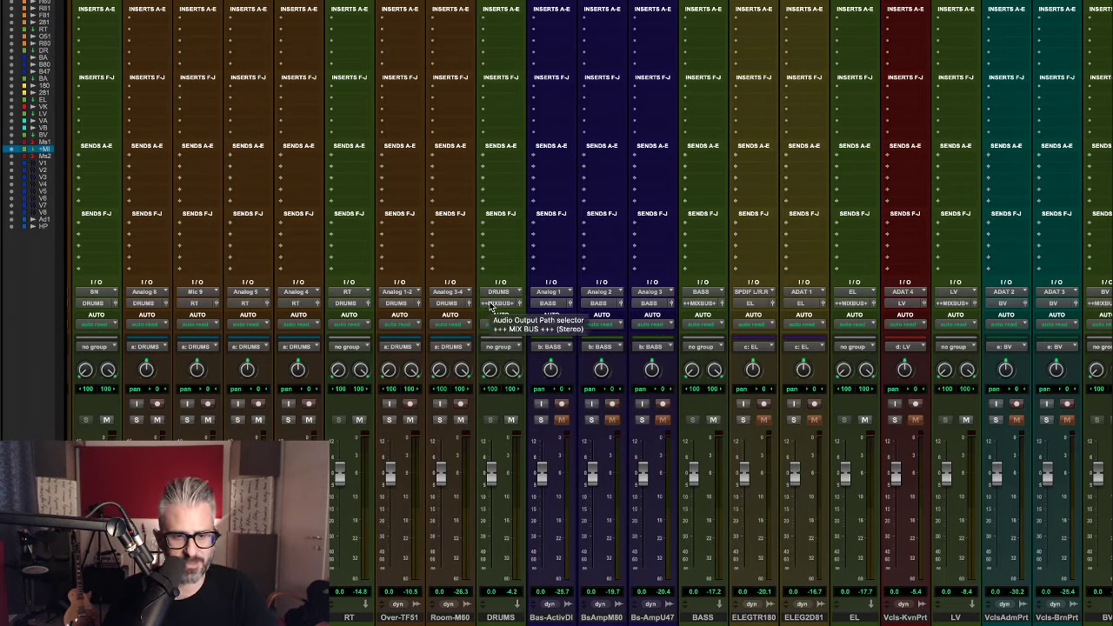
scroll(477, 256, left, 6)
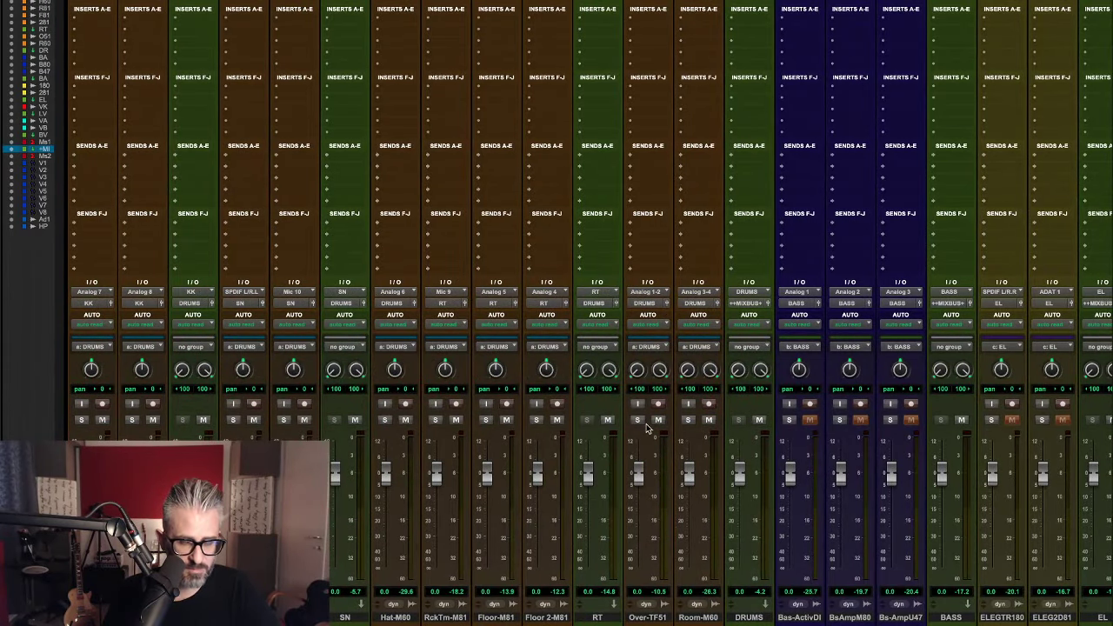
Audition the drums and the soloed Room-M60 track, leaving Room-M60 muted and unsoloed with its fader at minus infinity.
key(space)
click(688, 421)
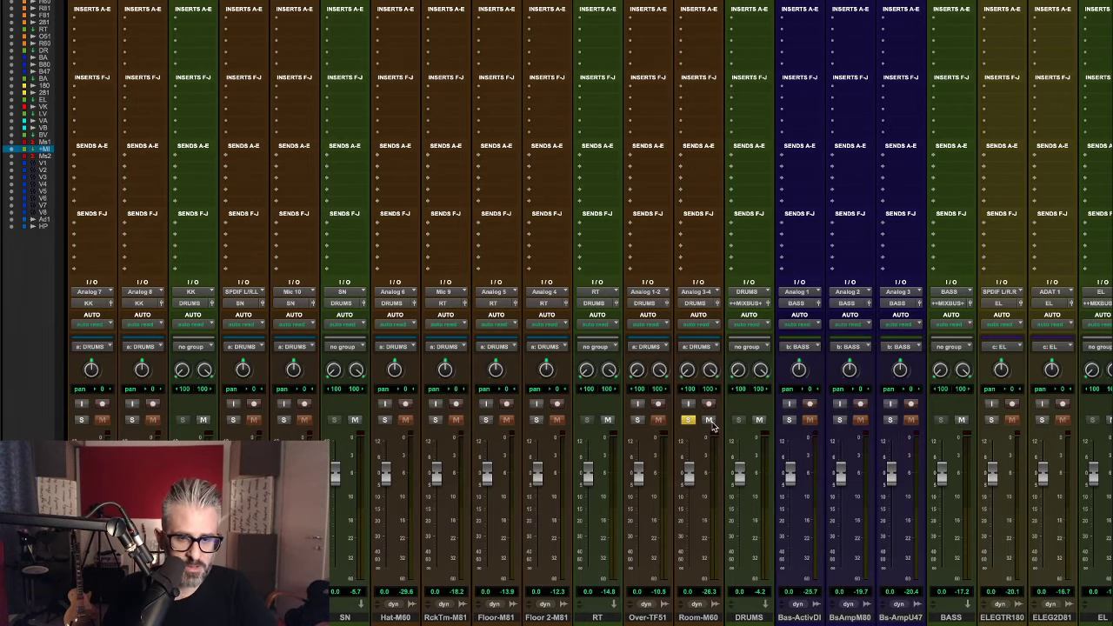
click(710, 423)
click(688, 422)
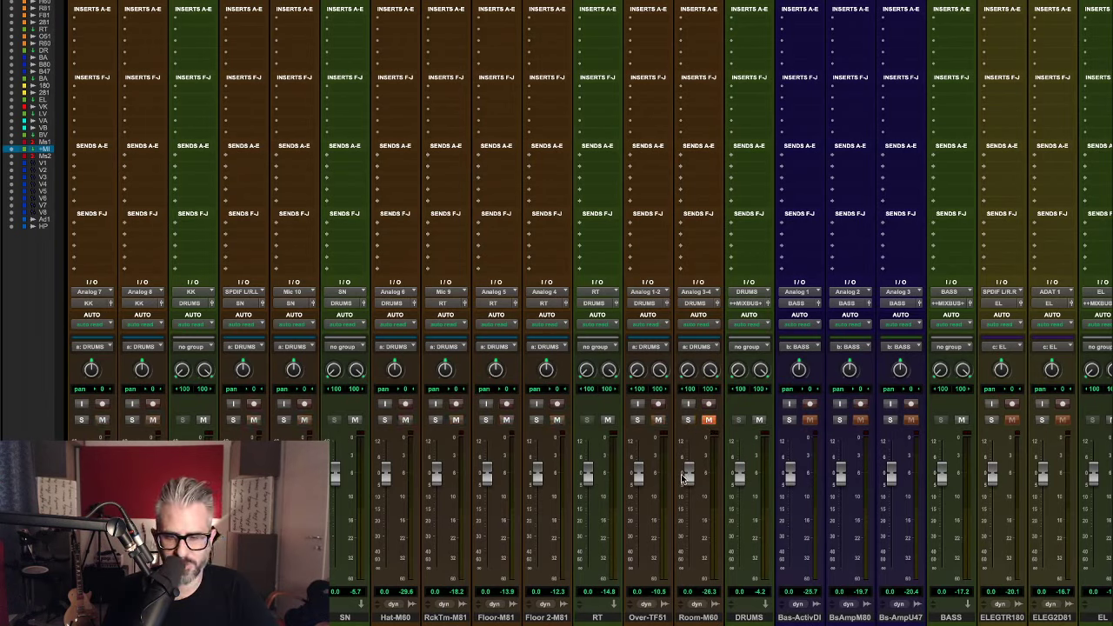
drag(688, 477, 687, 589)
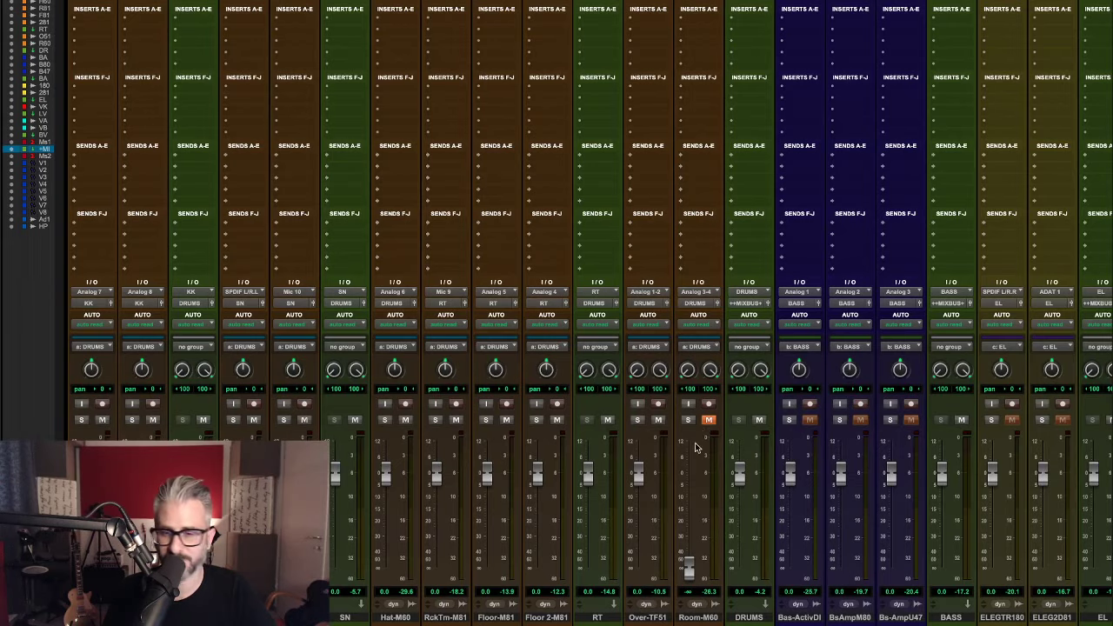
Play back the drums without the Room-M60 track to judge their sound.
scroll(695, 448, right, 2)
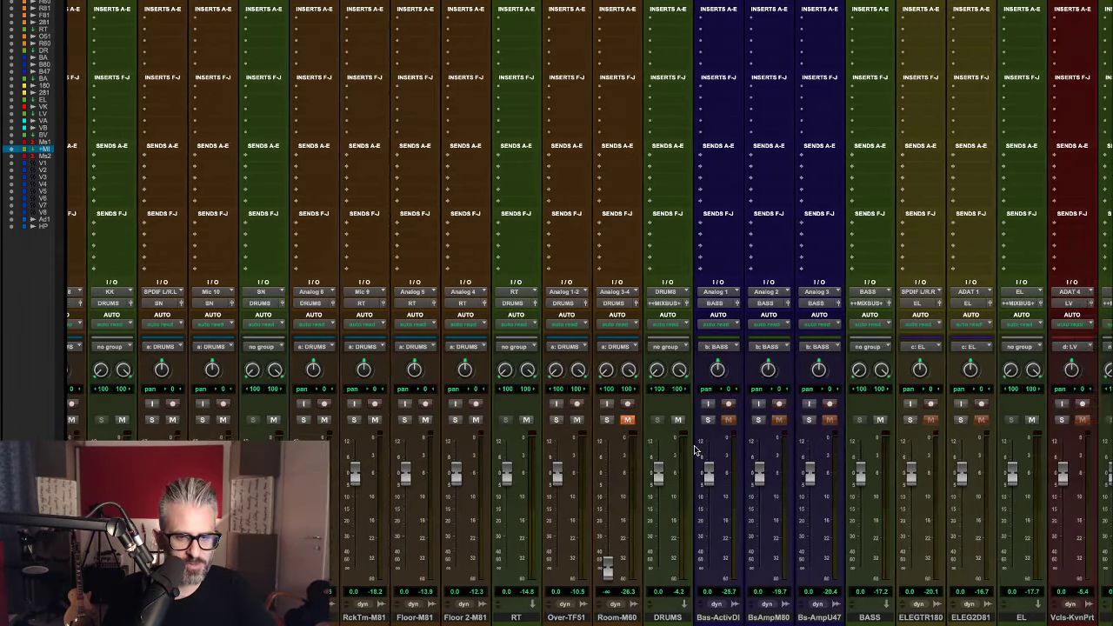
scroll(696, 449, right, 9)
scroll(700, 448, left, 11)
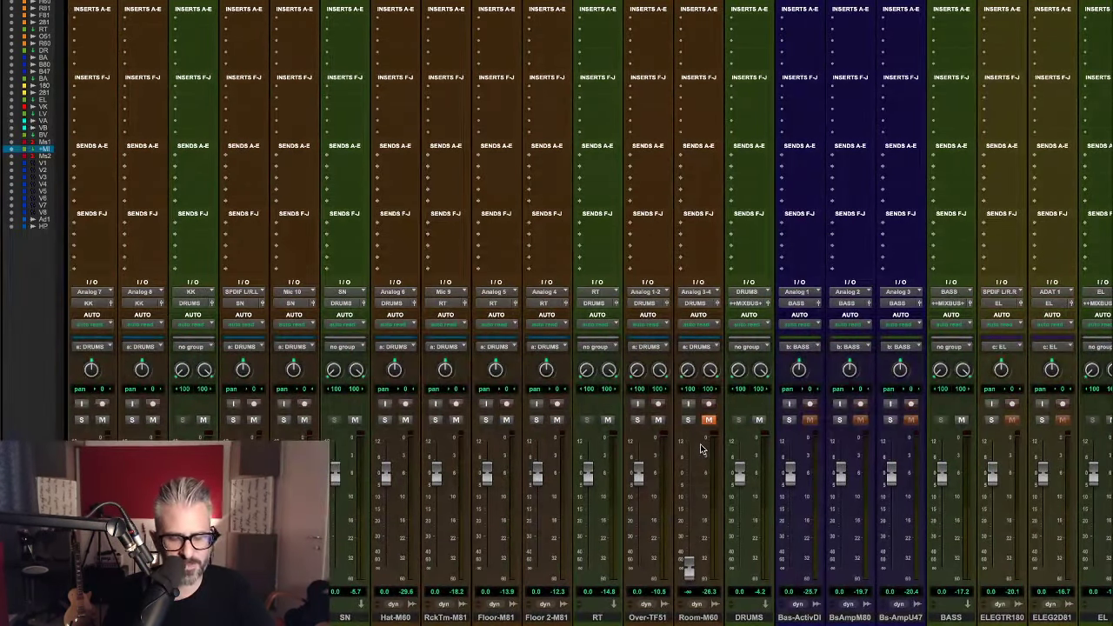
key(space)
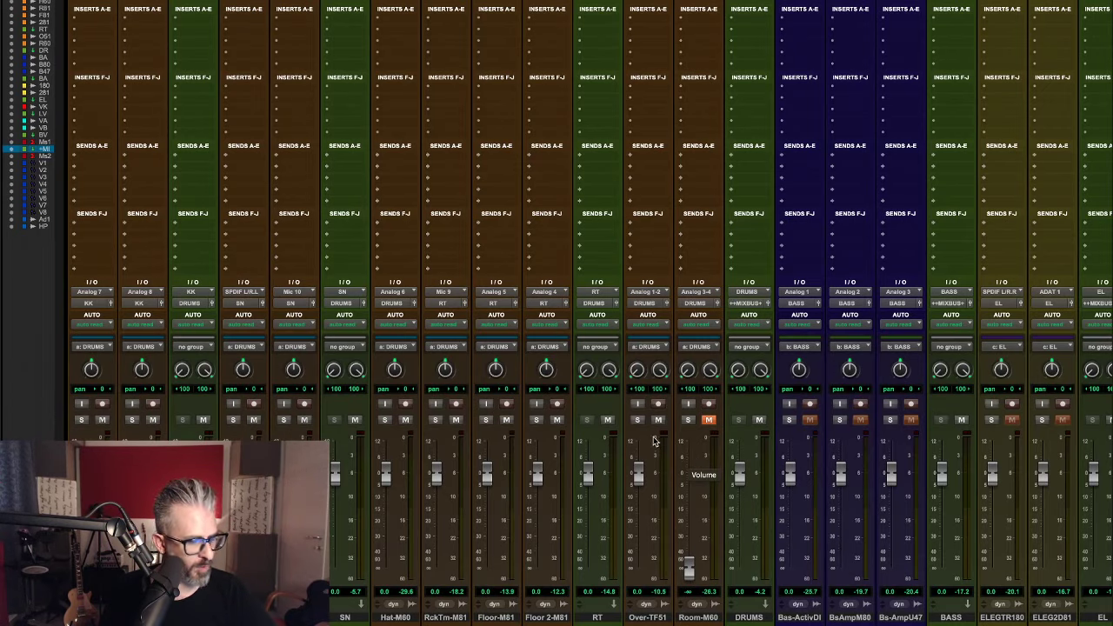
scroll(666, 417, right, 1)
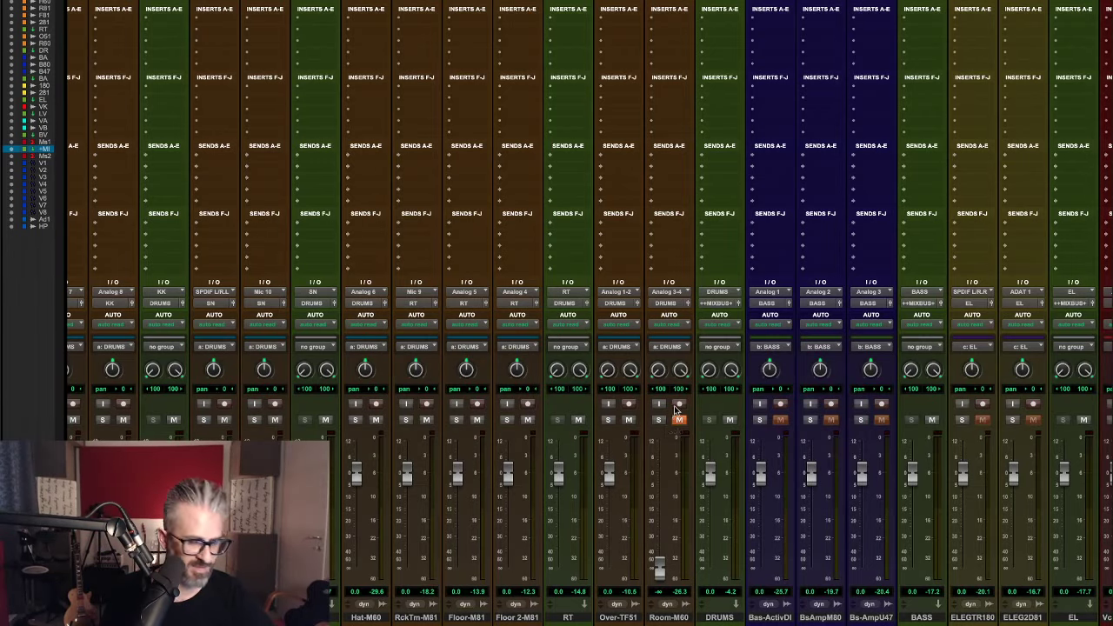
scroll(666, 415, right, 1)
scroll(651, 410, left, 2)
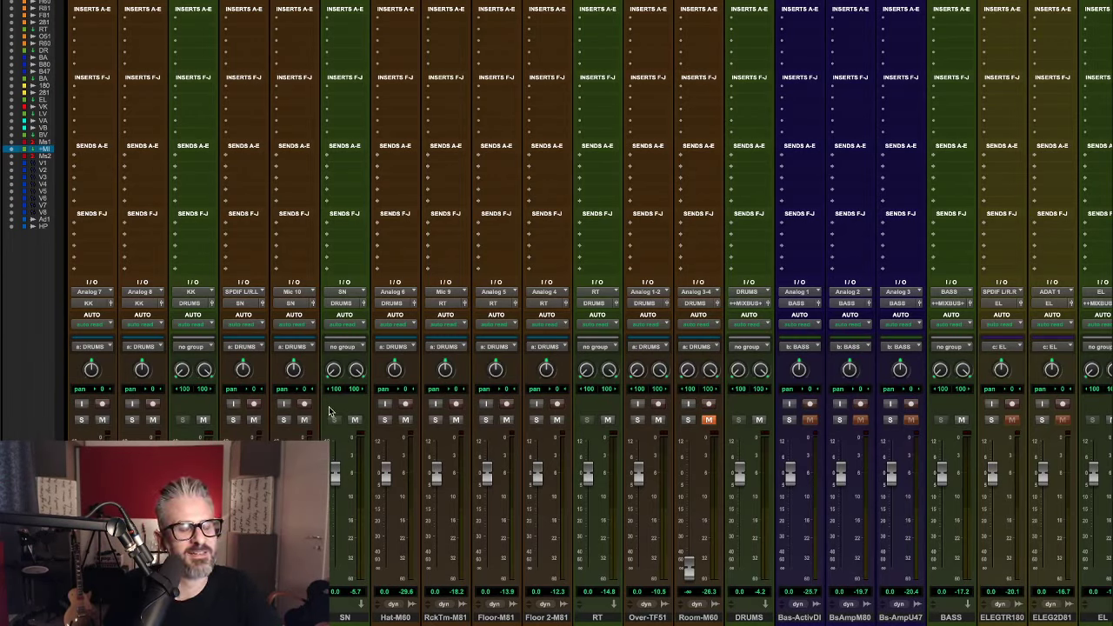
key(space)
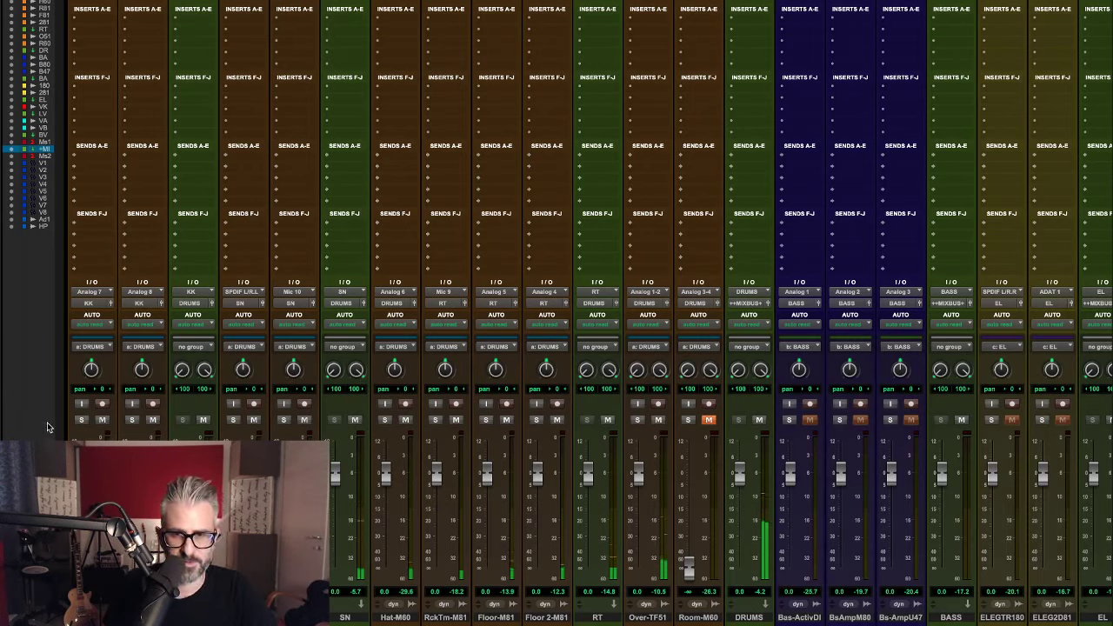
key(space)
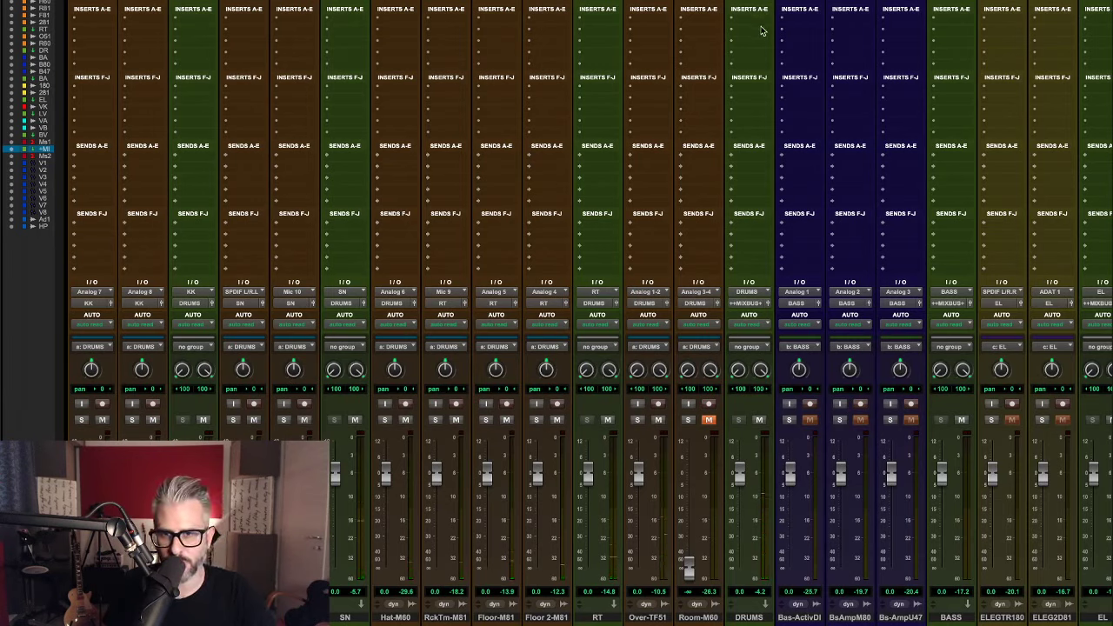
Create a send on the DRUMS track to a new stereo Aux Input track named DRUM PAR 01, placed next to the current track.
click(763, 160)
mouse_move(763, 159)
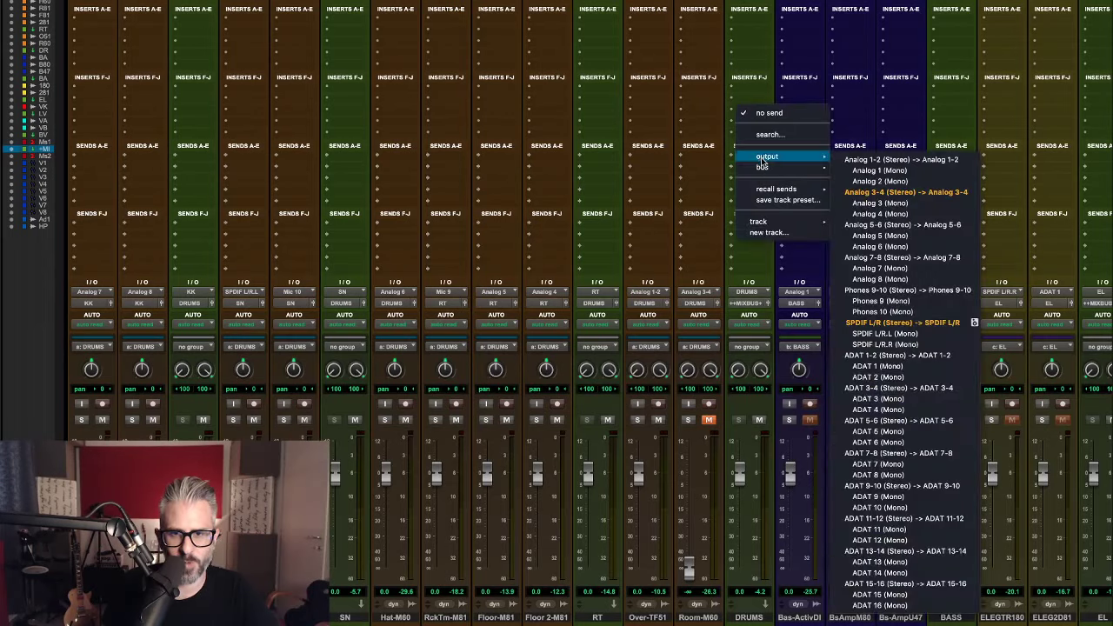
click(769, 232)
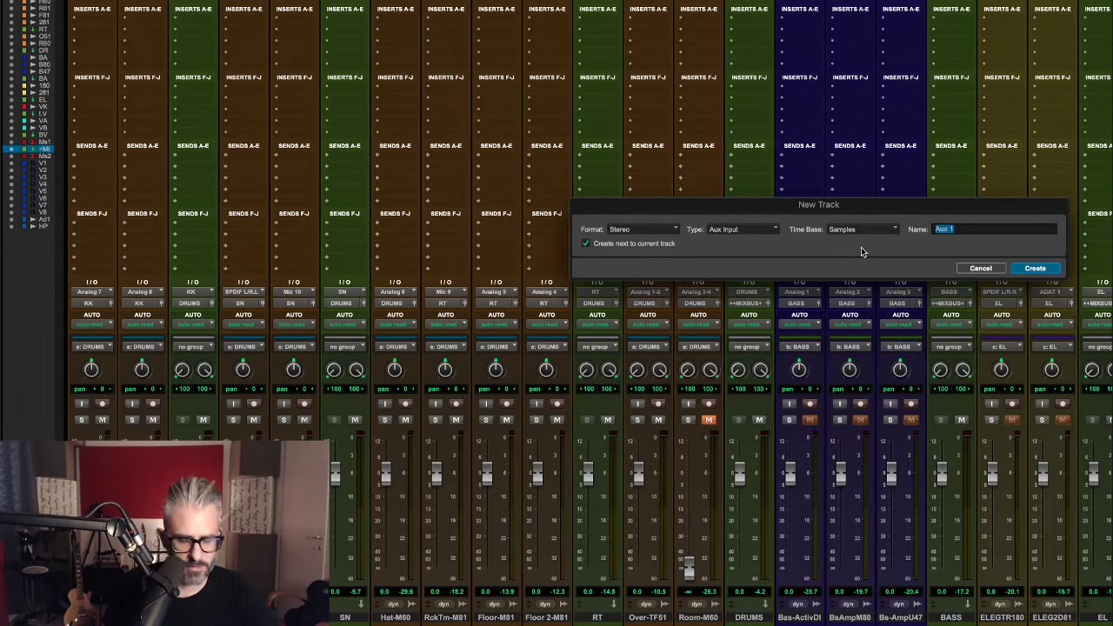
text(DRUM PAR)
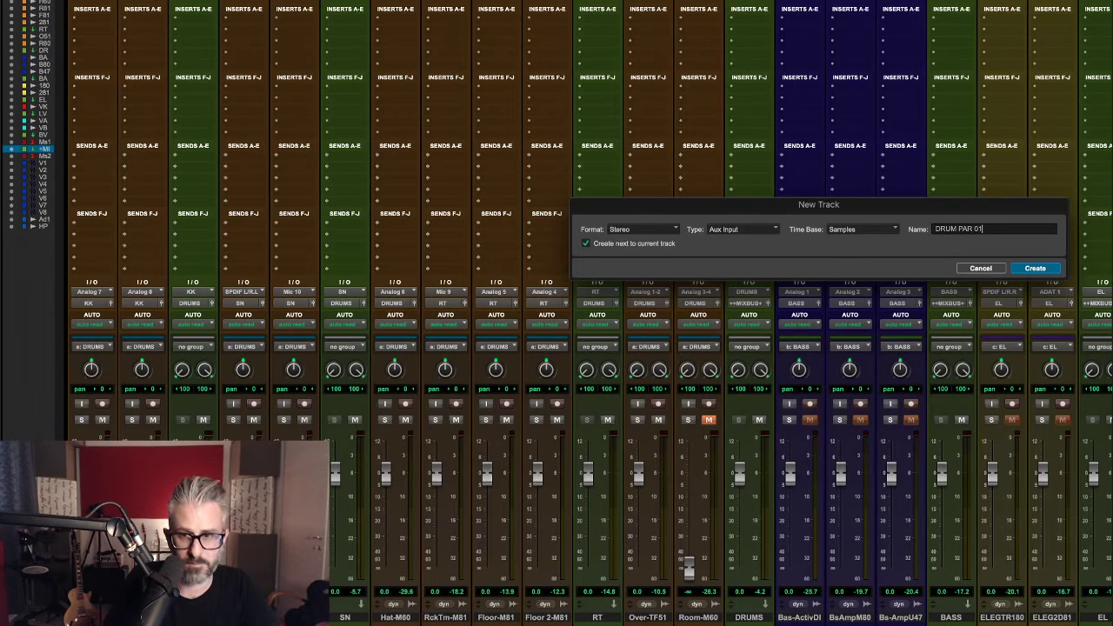
key(Return)
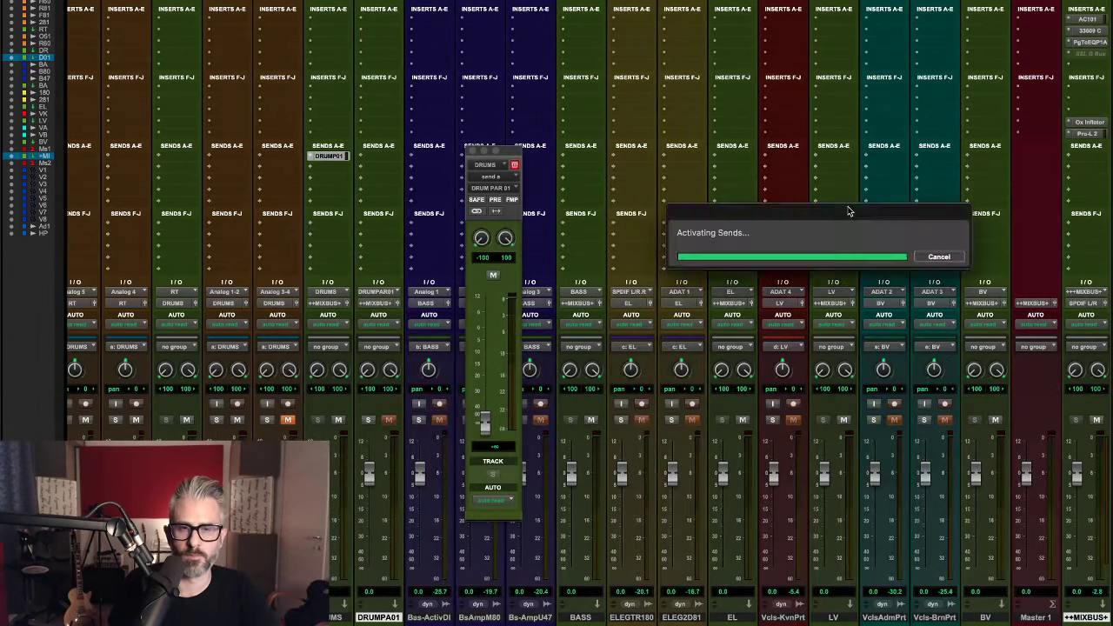
Insert the stereo PuigChild 670 compressor in insert slot B of the DRUM PAR 01 track.
scroll(802, 133, left, 10)
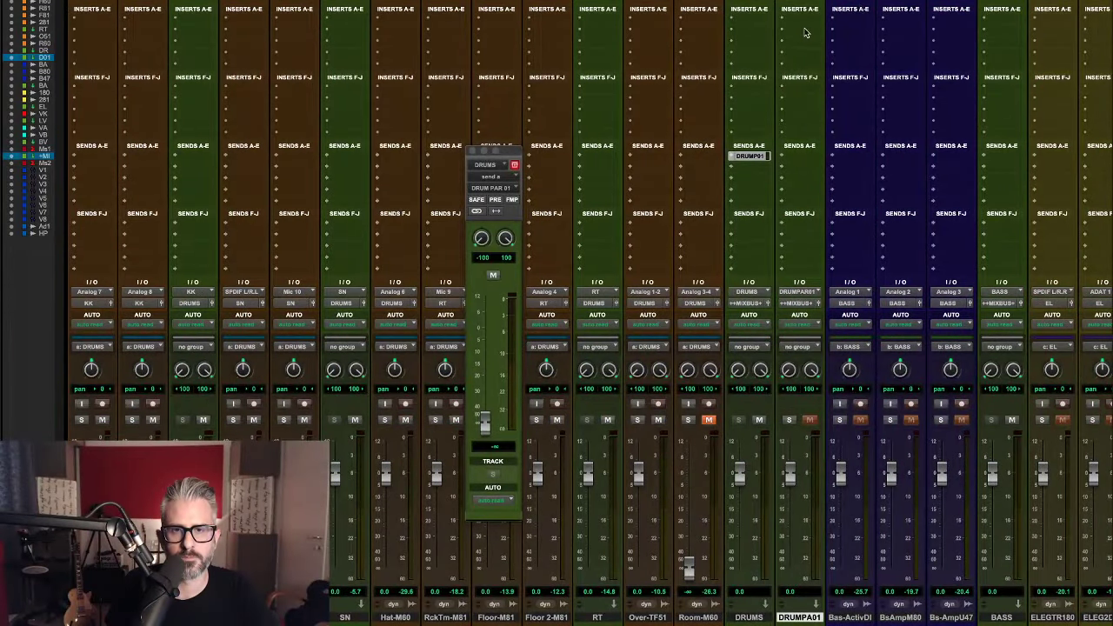
click(804, 32)
click(820, 11)
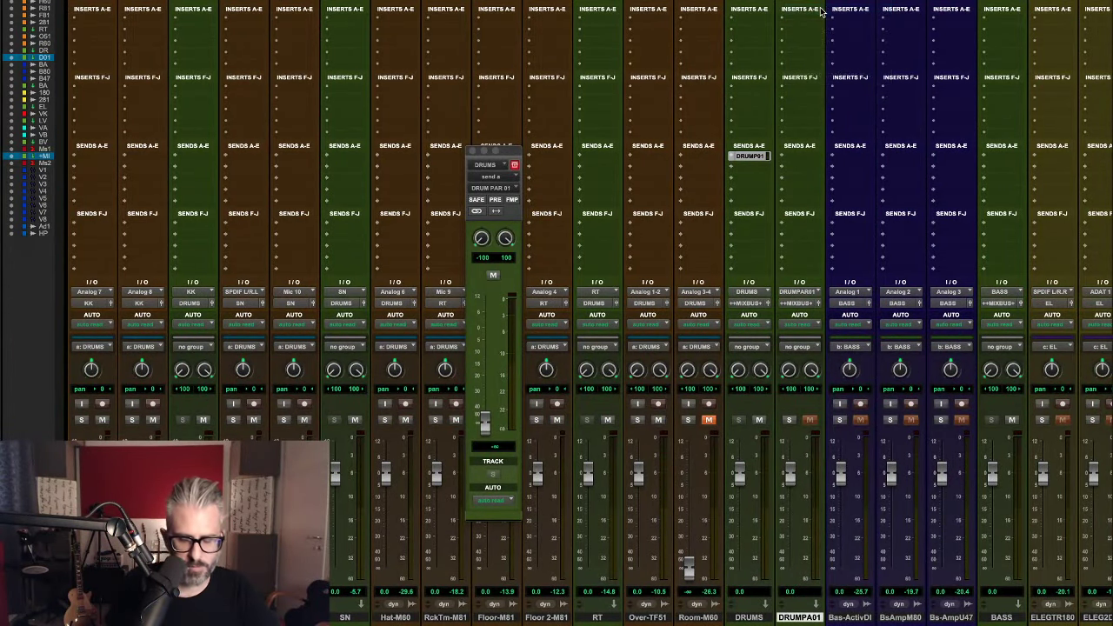
text(puig)
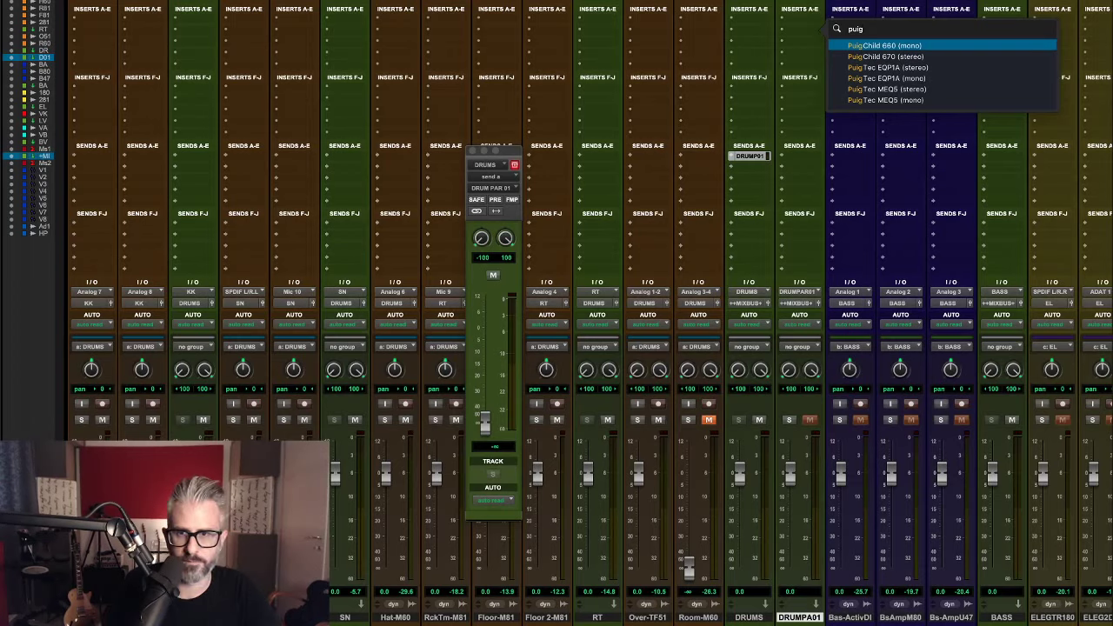
click(883, 56)
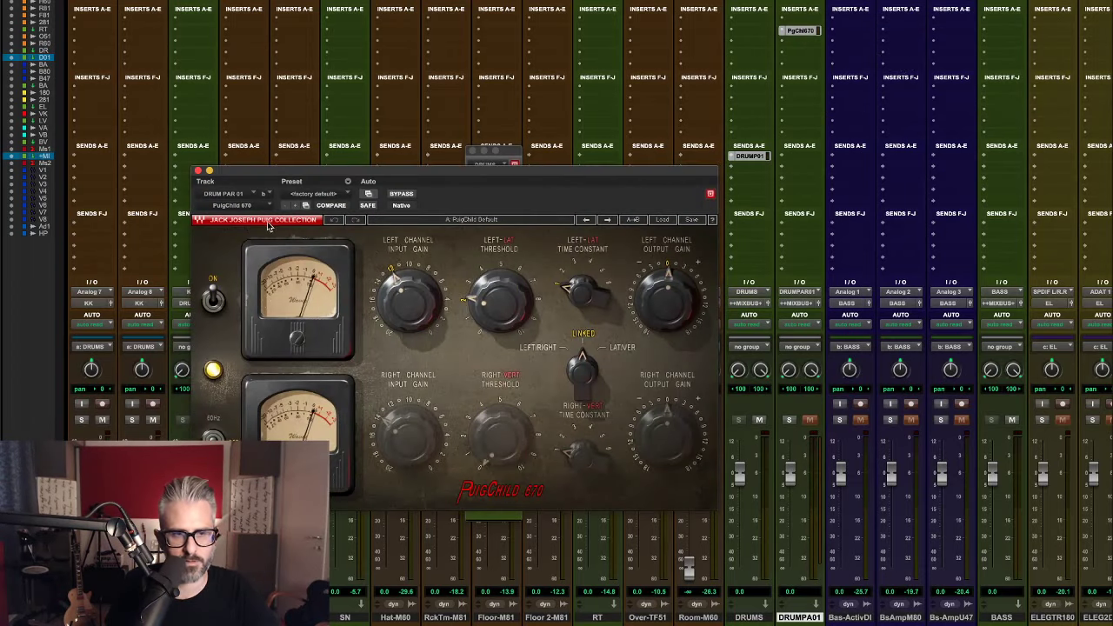
Close the PuigChild 670 window and set the DRUMS send level to DRUM PAR 01 to 0.0 dB.
drag(222, 174, 776, 124)
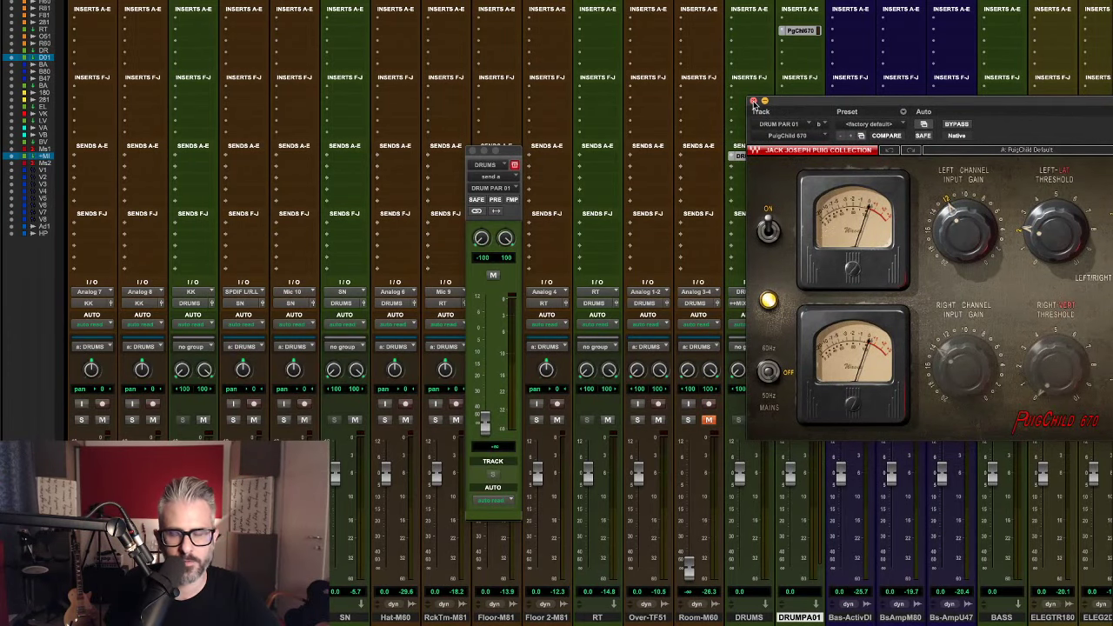
click(754, 101)
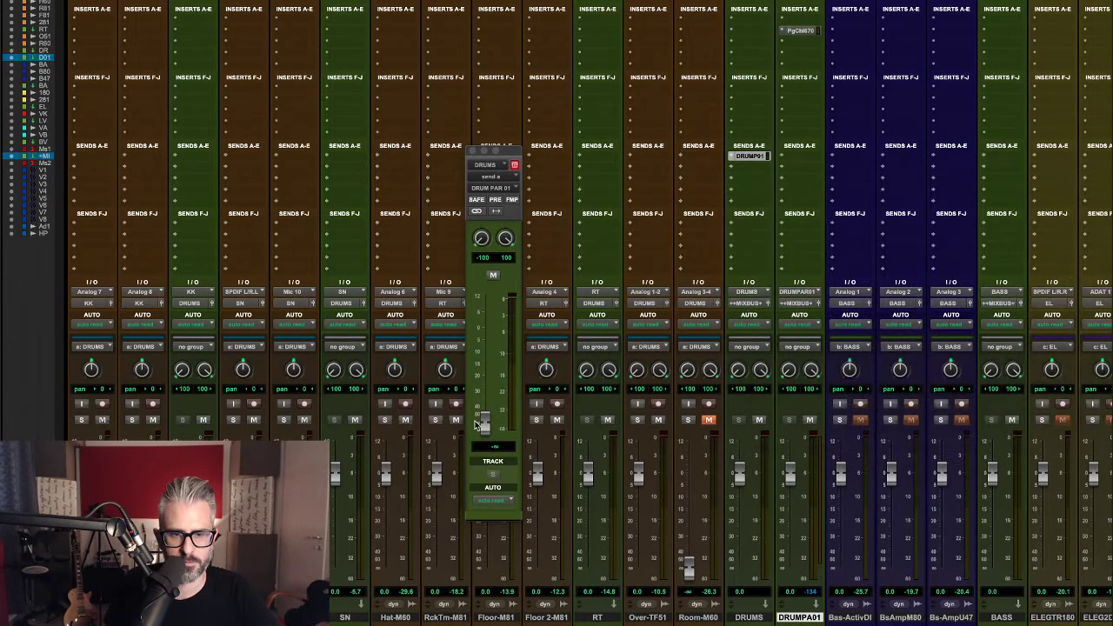
alt+click(484, 424)
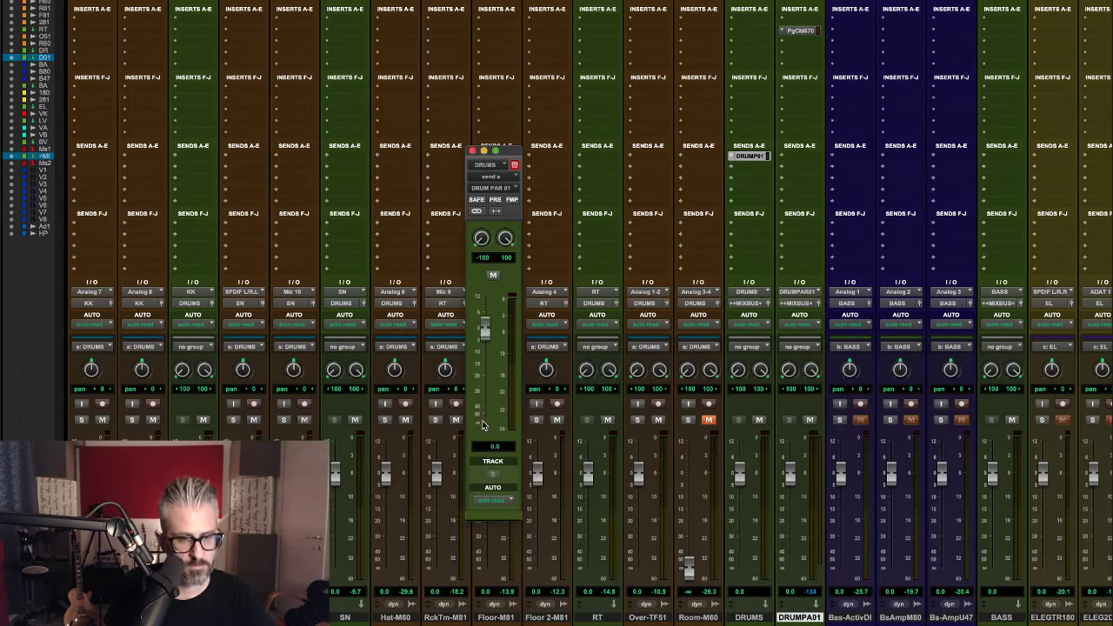
Play the drums while alternately muting and unmuting DRUM PAR 01 to compare the sound with and without parallel compression.
click(806, 421)
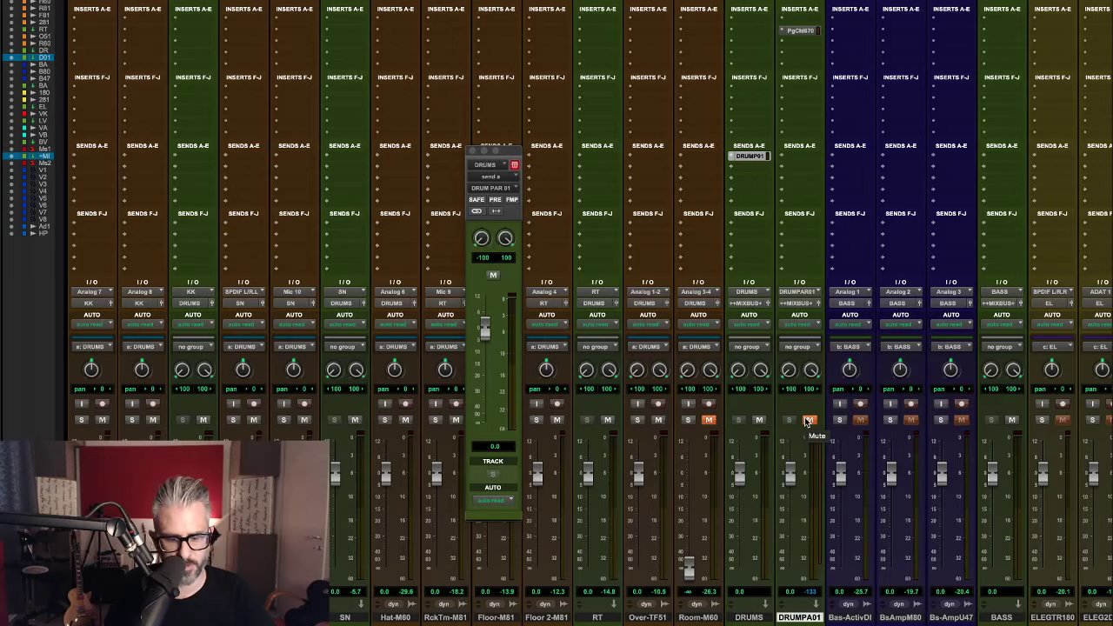
key(space)
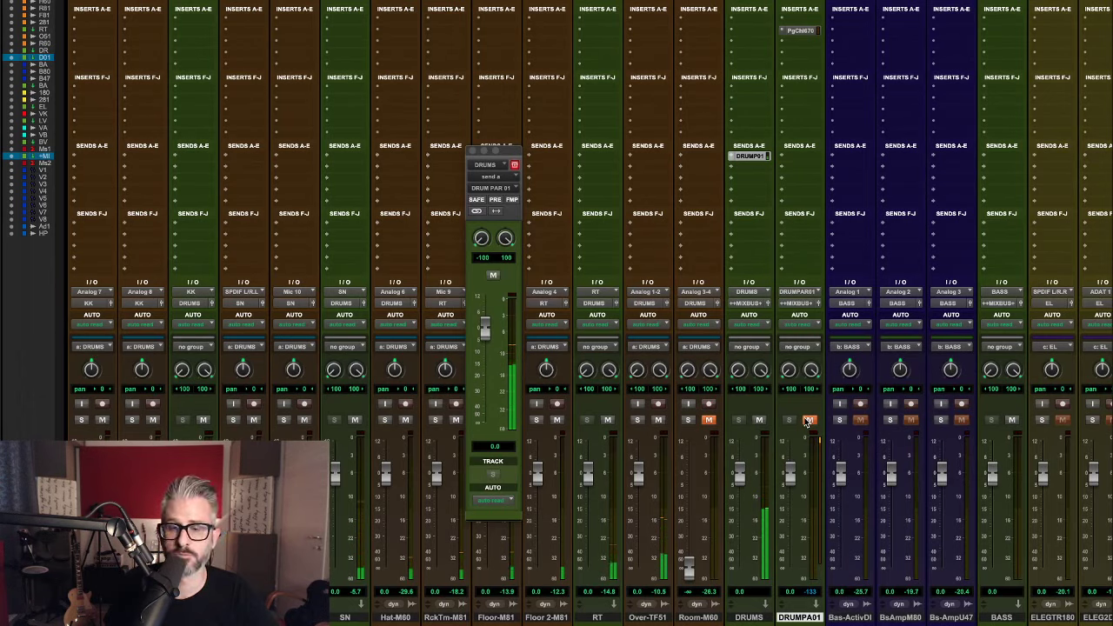
click(807, 422)
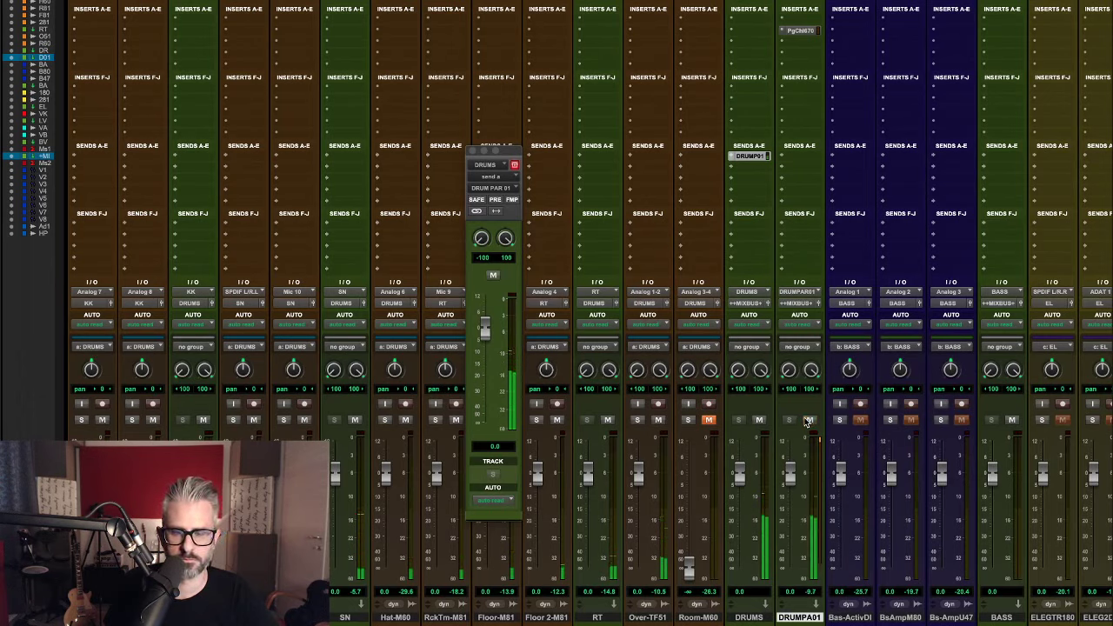
click(807, 422)
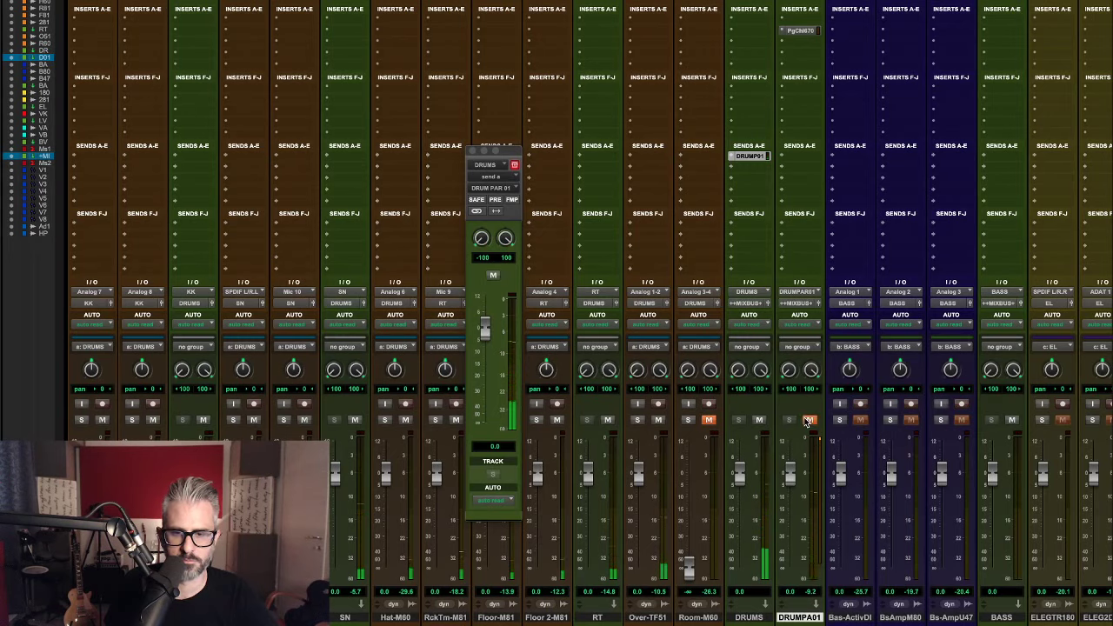
click(807, 422)
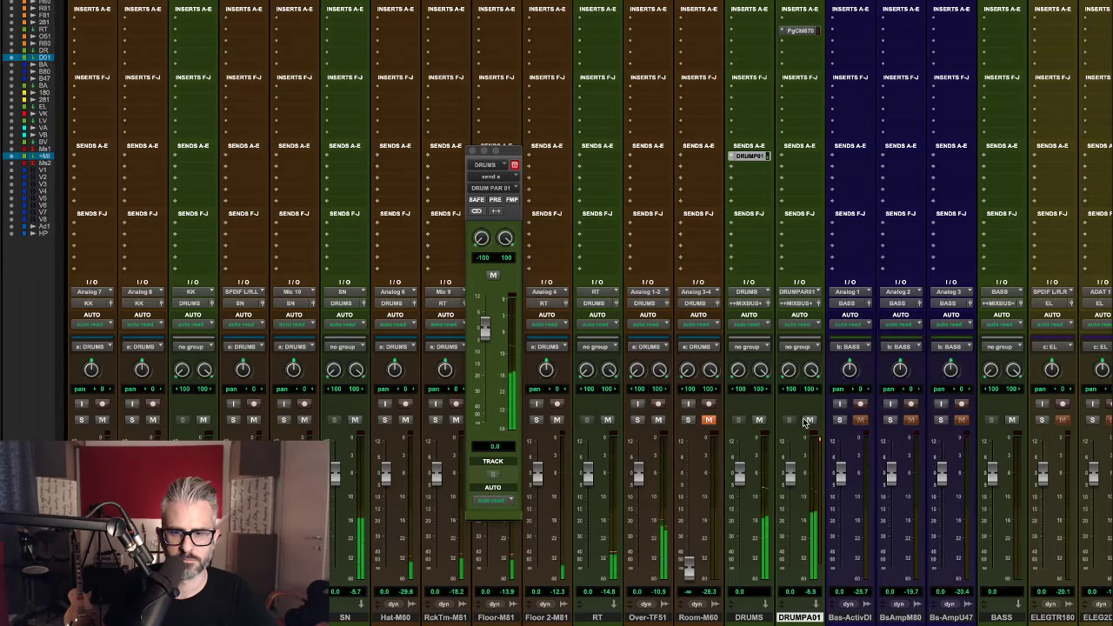
click(806, 421)
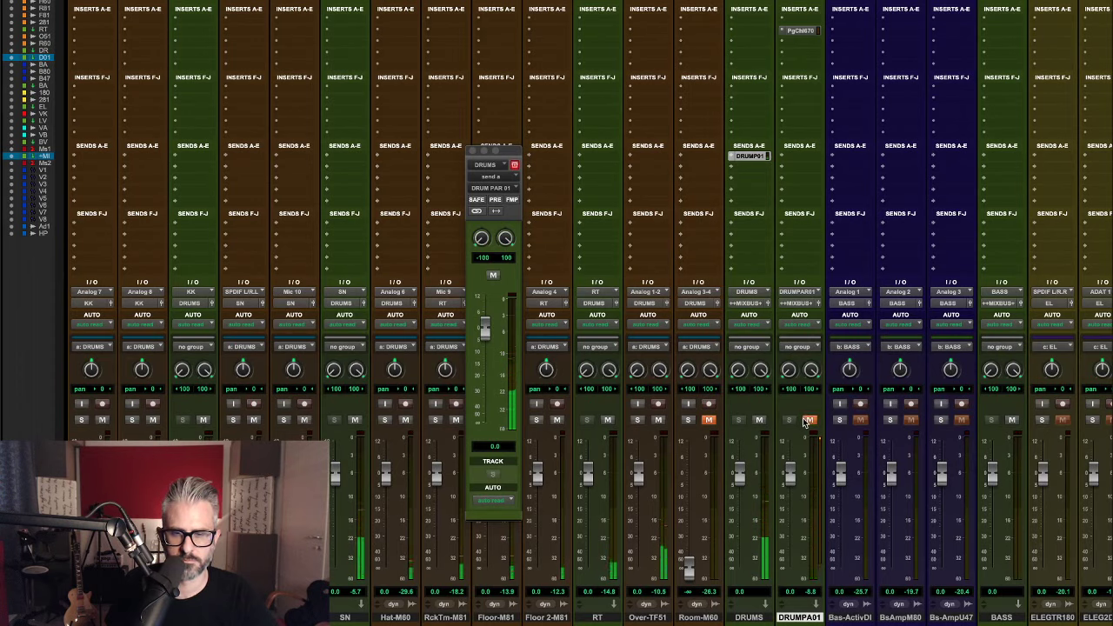
click(807, 422)
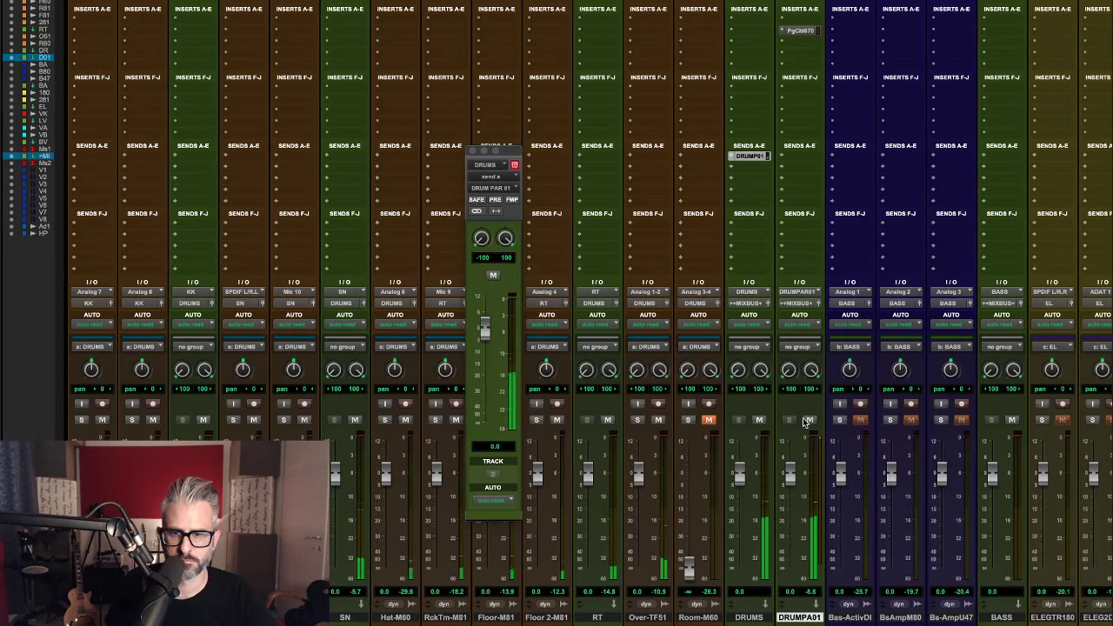
click(806, 422)
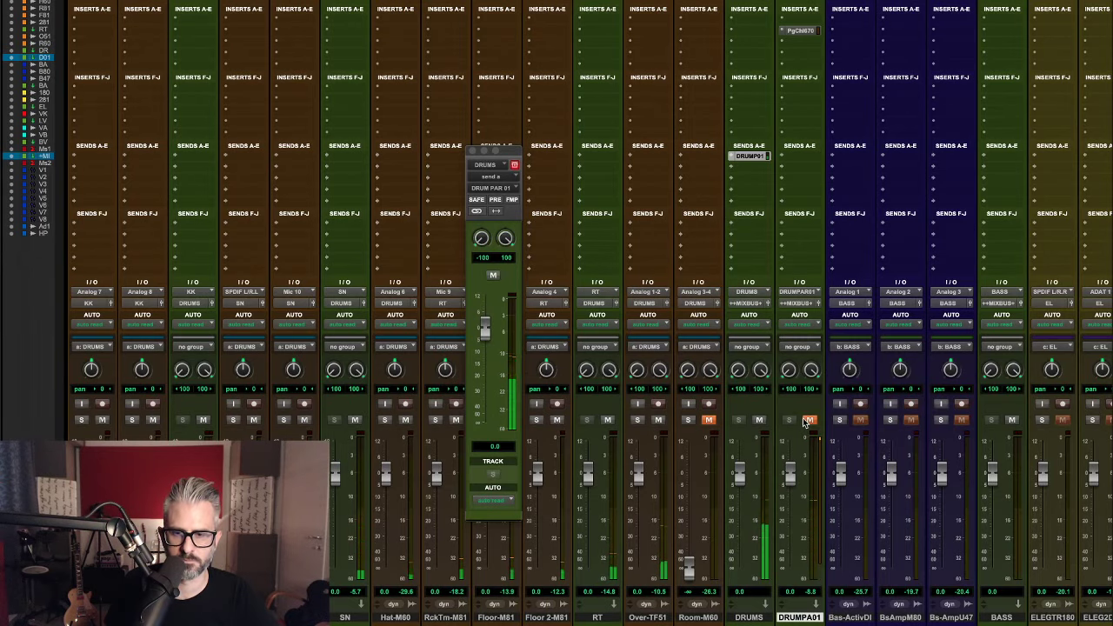
click(806, 422)
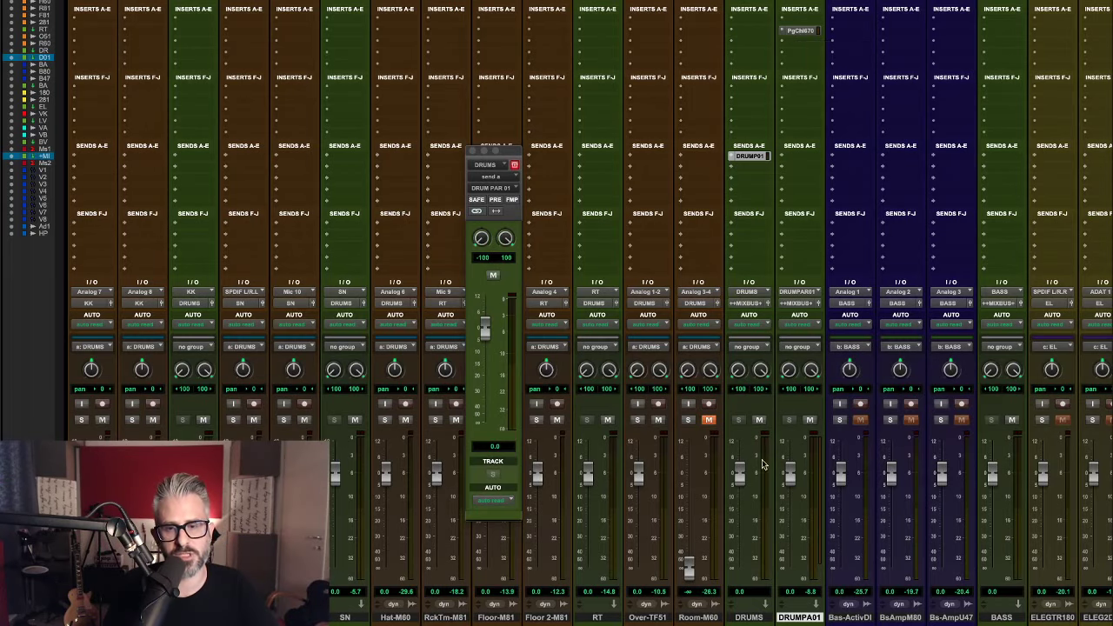
Repeat the muted and unmuted DRUM PAR 01 comparison during playback, leave the track unmuted and close the send window.
click(811, 421)
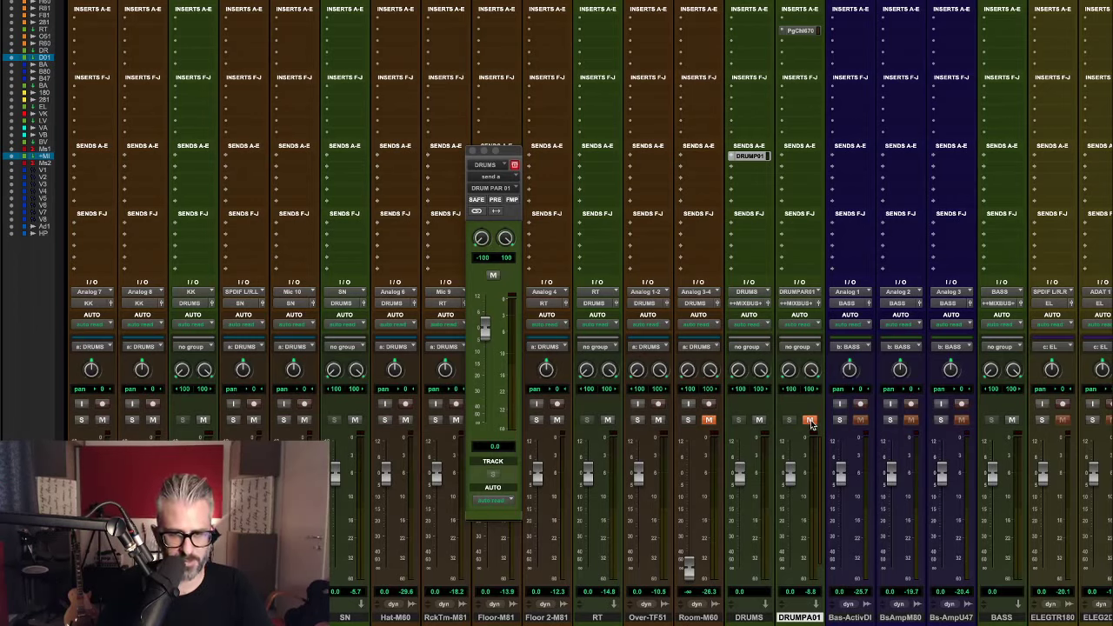
key(space)
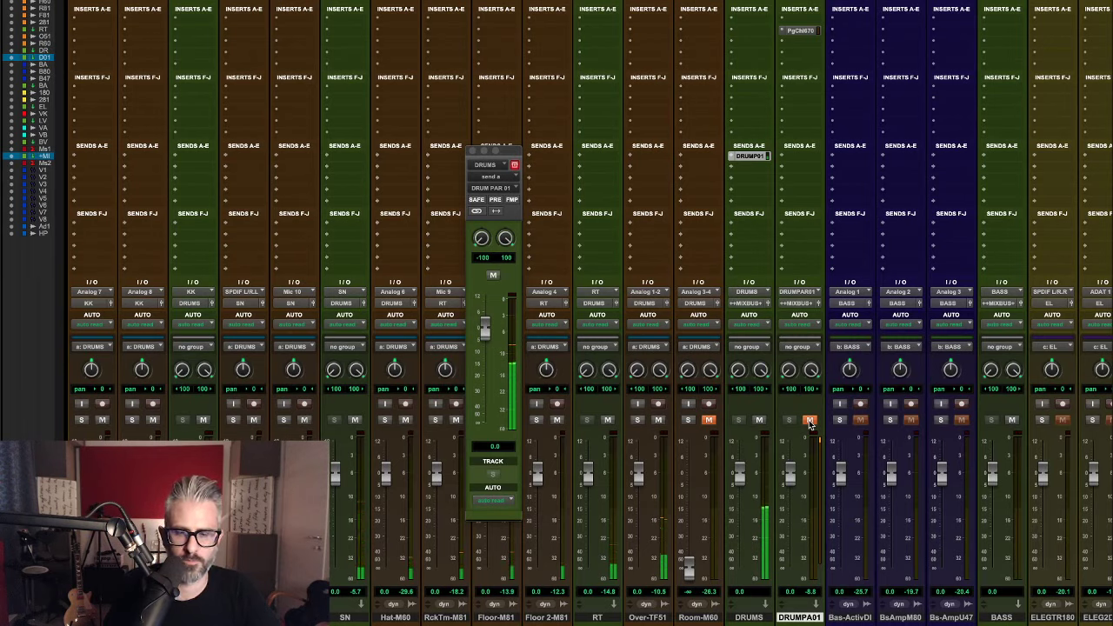
click(809, 421)
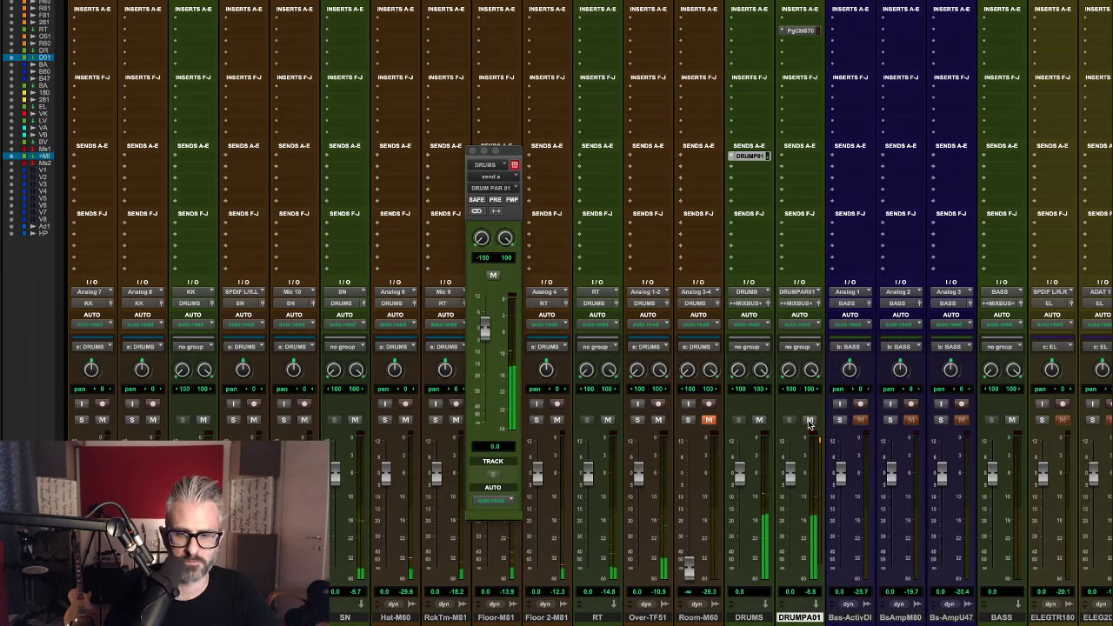
click(810, 420)
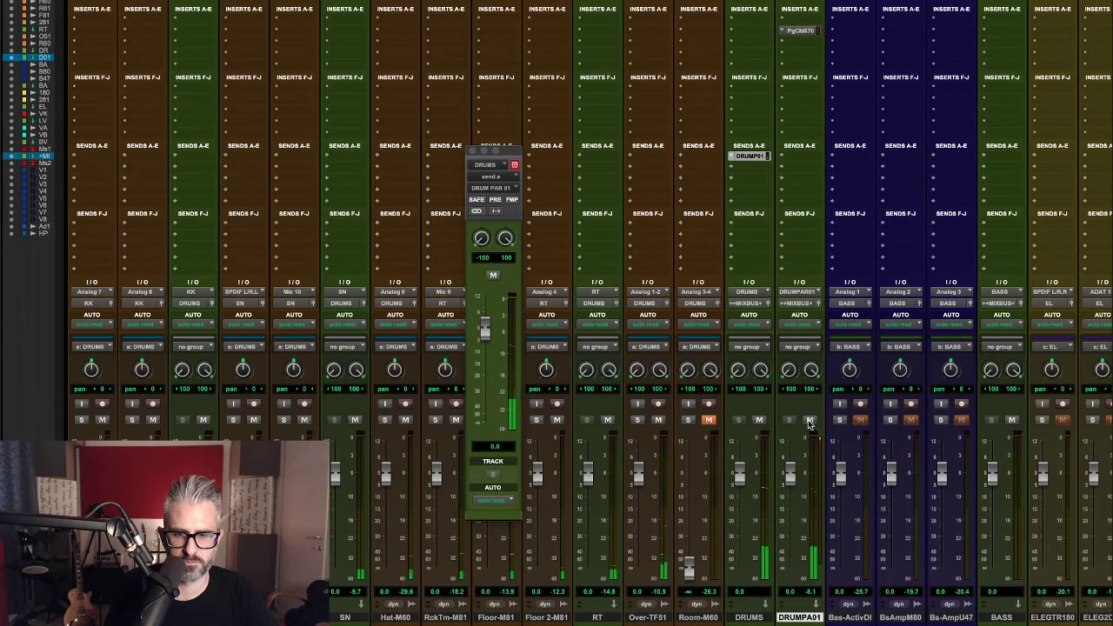
click(808, 420)
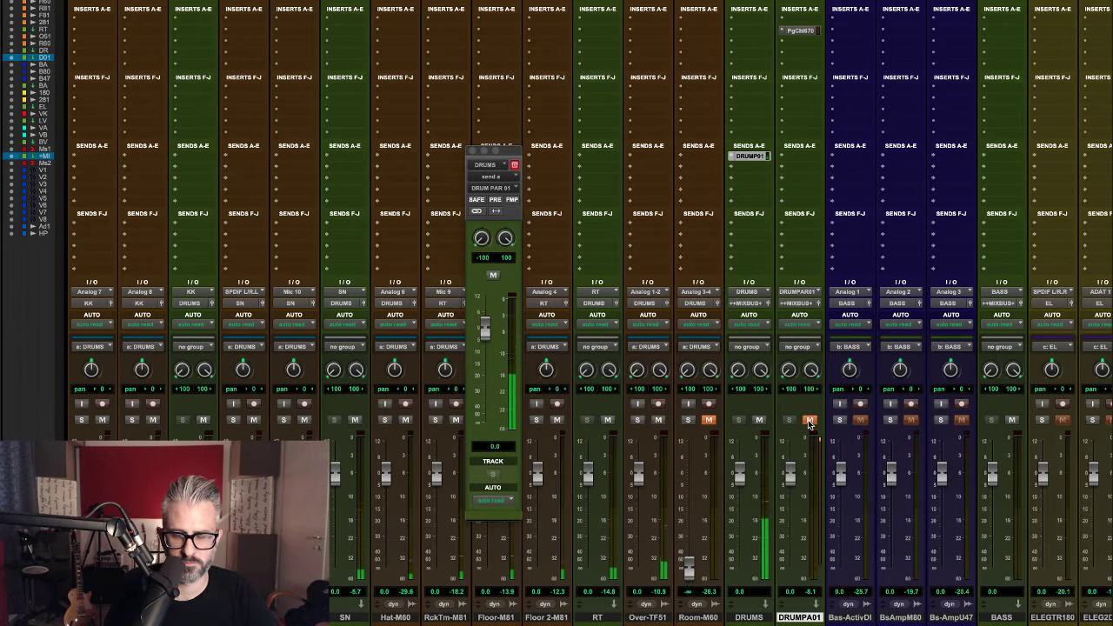
click(808, 421)
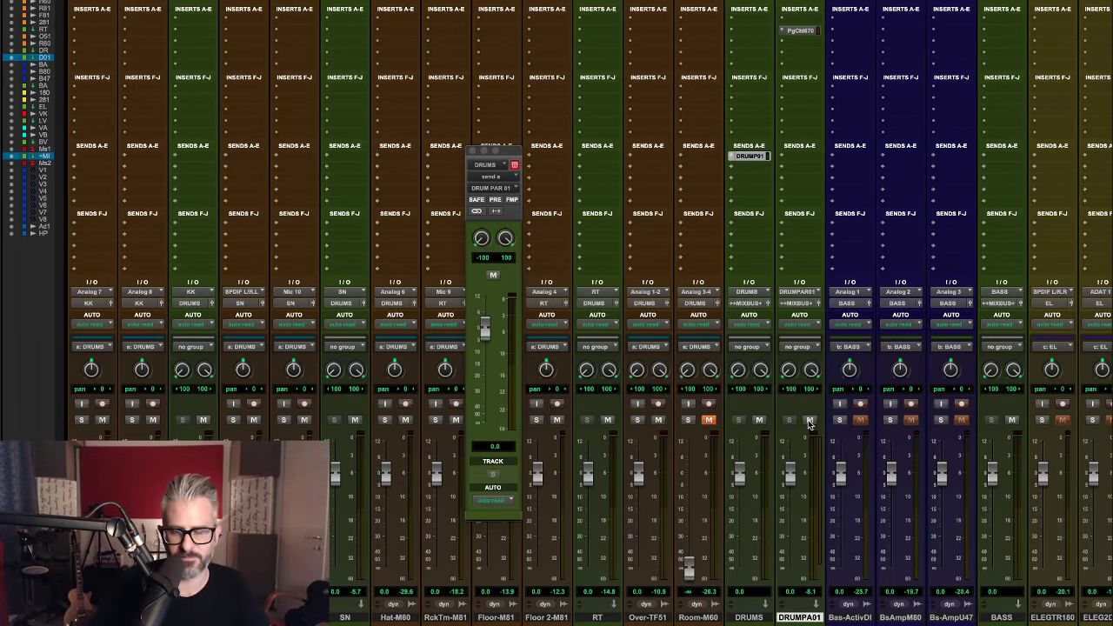
click(472, 151)
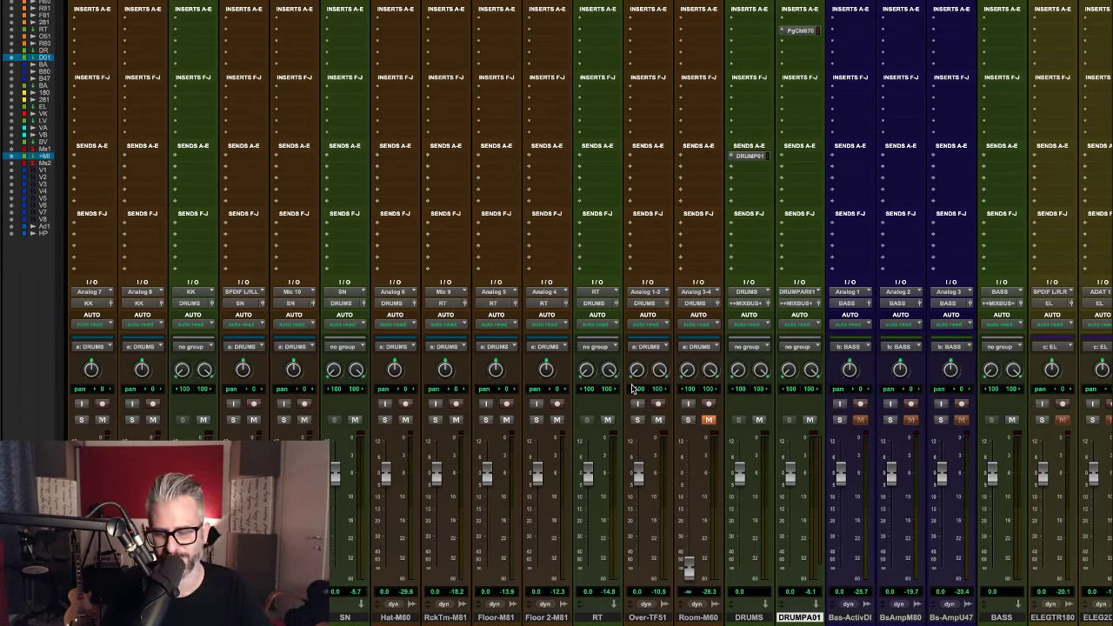
Solo the Kick In-M82 track and the adjacent second kick track separately and together to compare their sound.
click(82, 420)
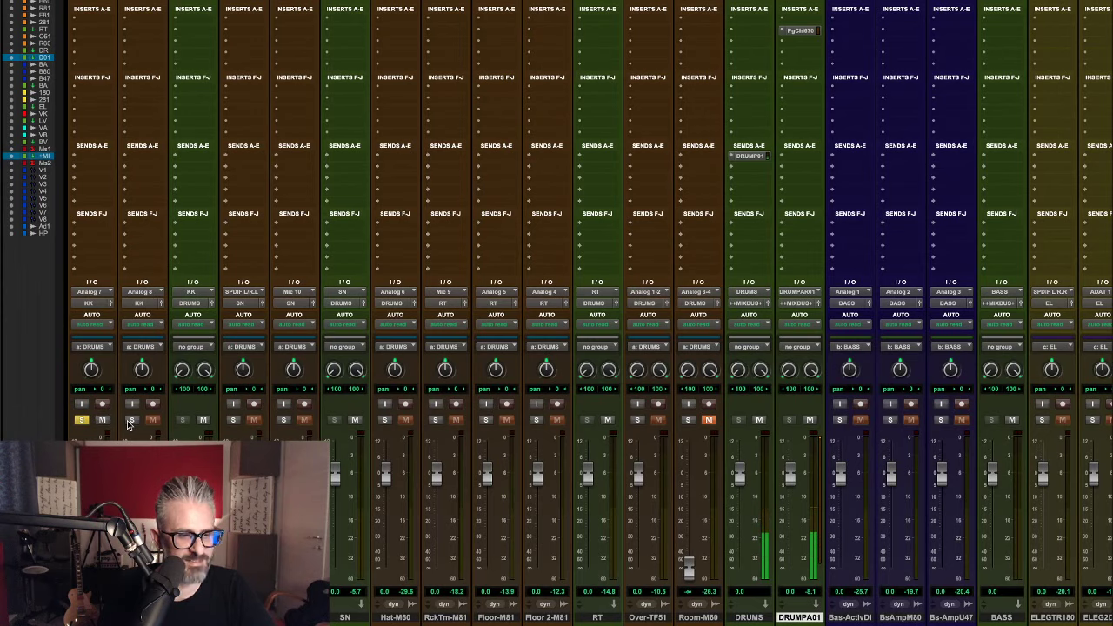
click(131, 421)
click(82, 422)
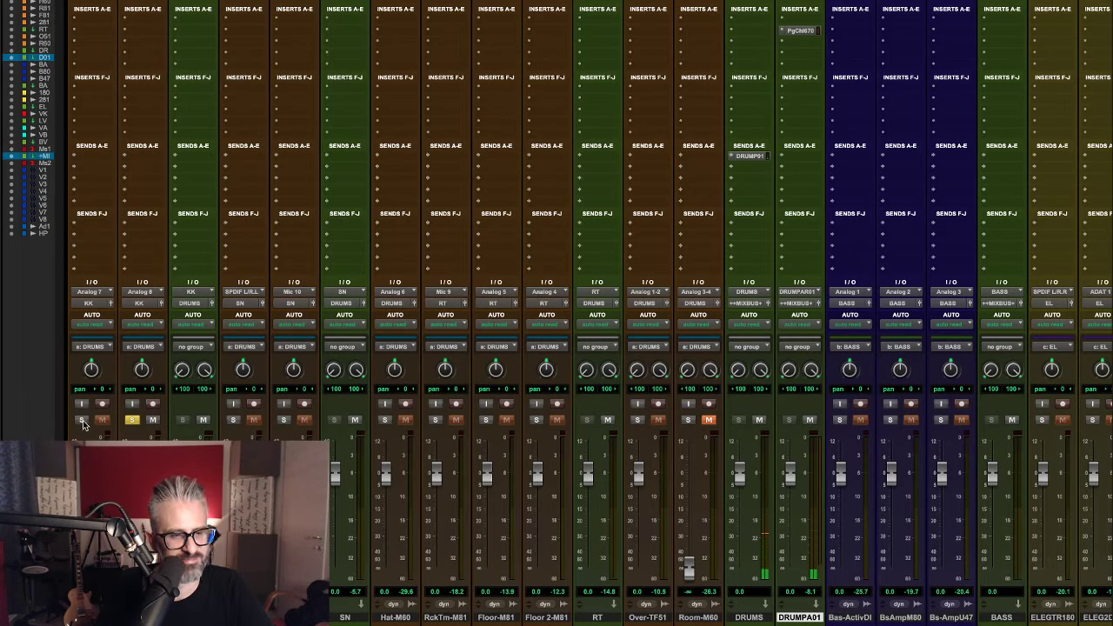
click(82, 421)
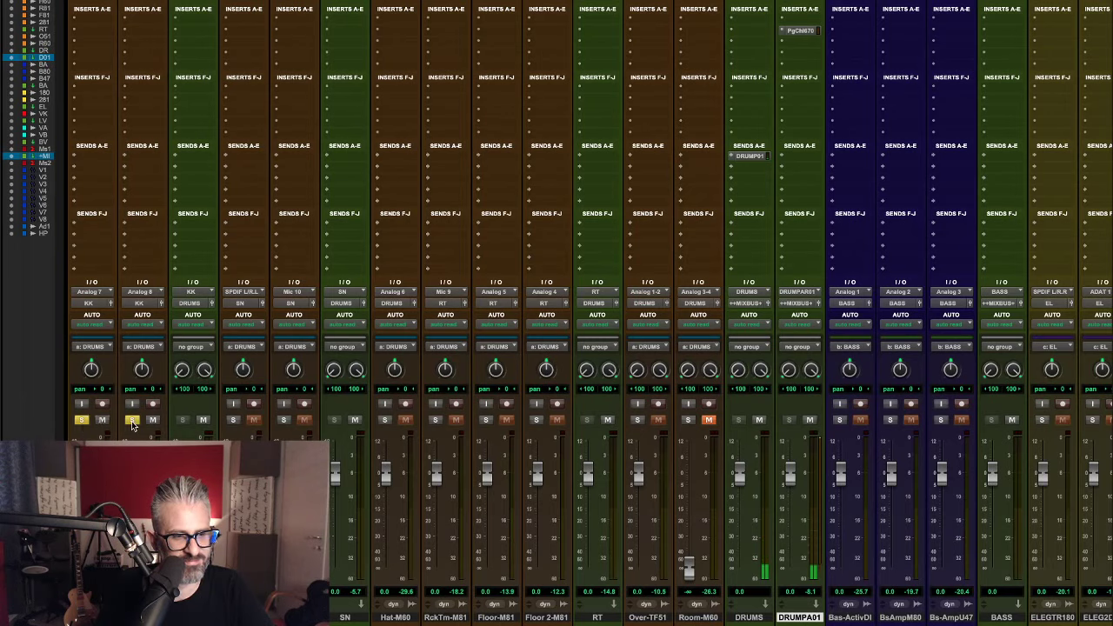
click(130, 421)
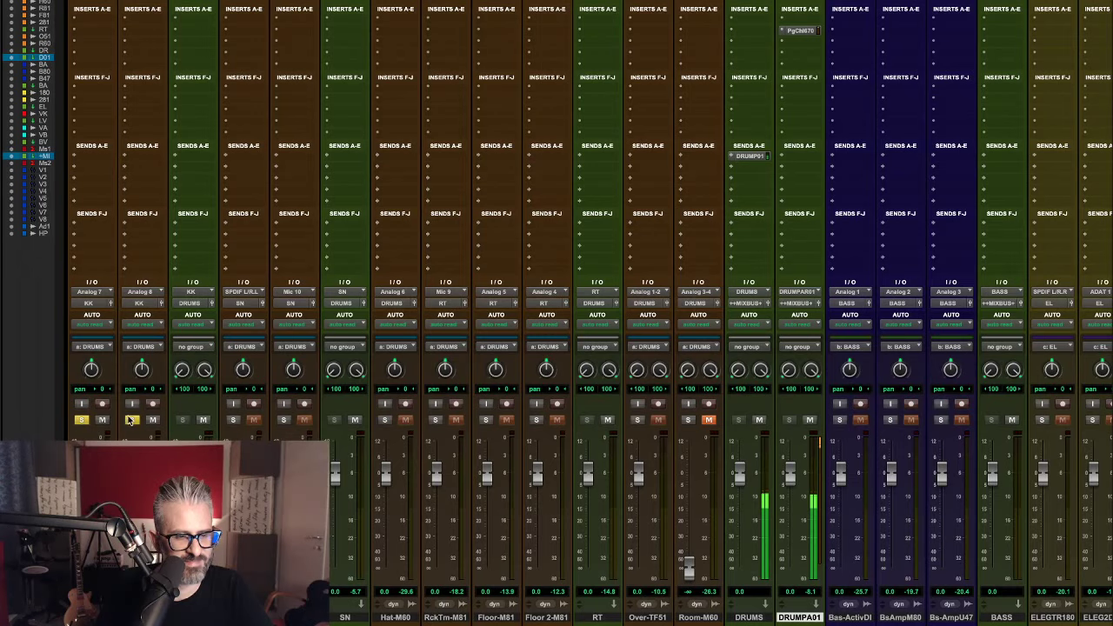
key(space)
click(130, 420)
click(131, 421)
click(130, 421)
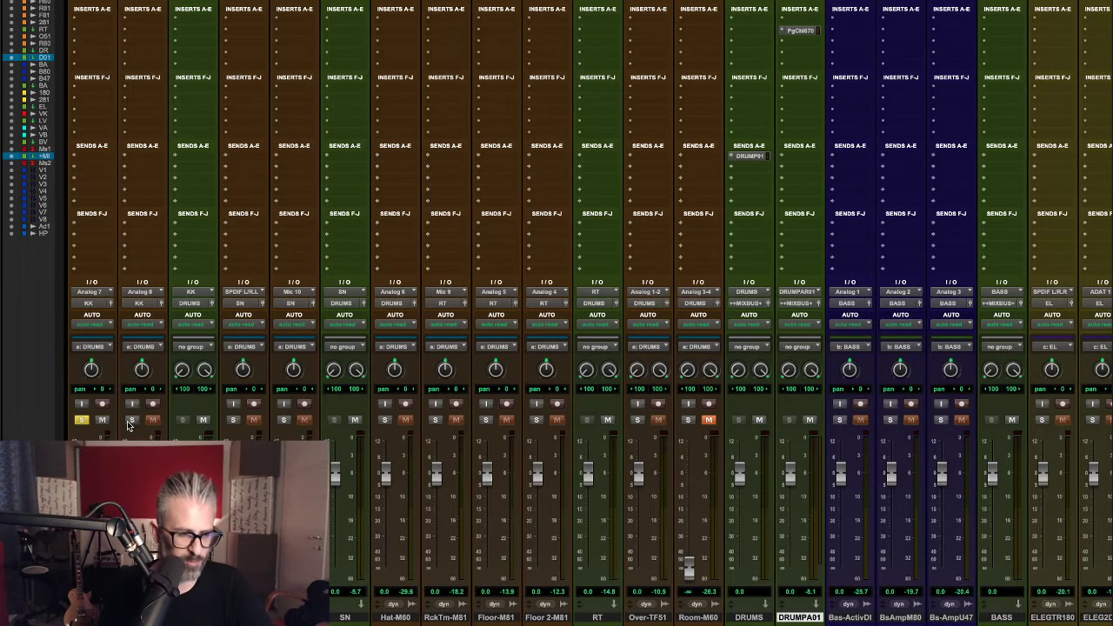
click(131, 421)
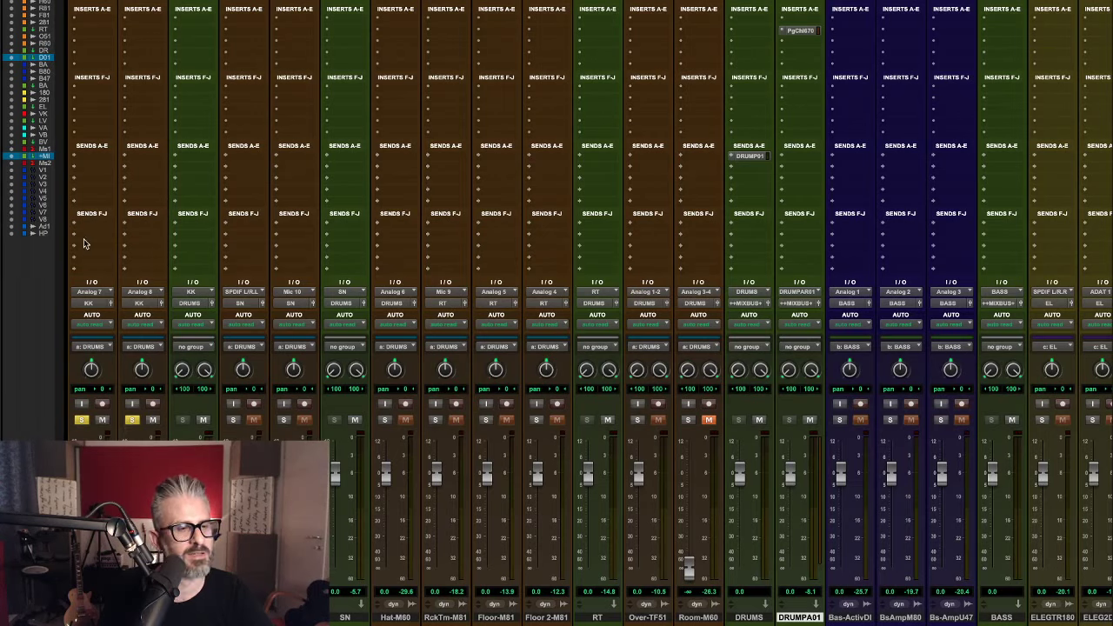
Leave only Kick In-M82 soloed and insert the mono SSLChannel plug-in in its insert slot B.
click(81, 421)
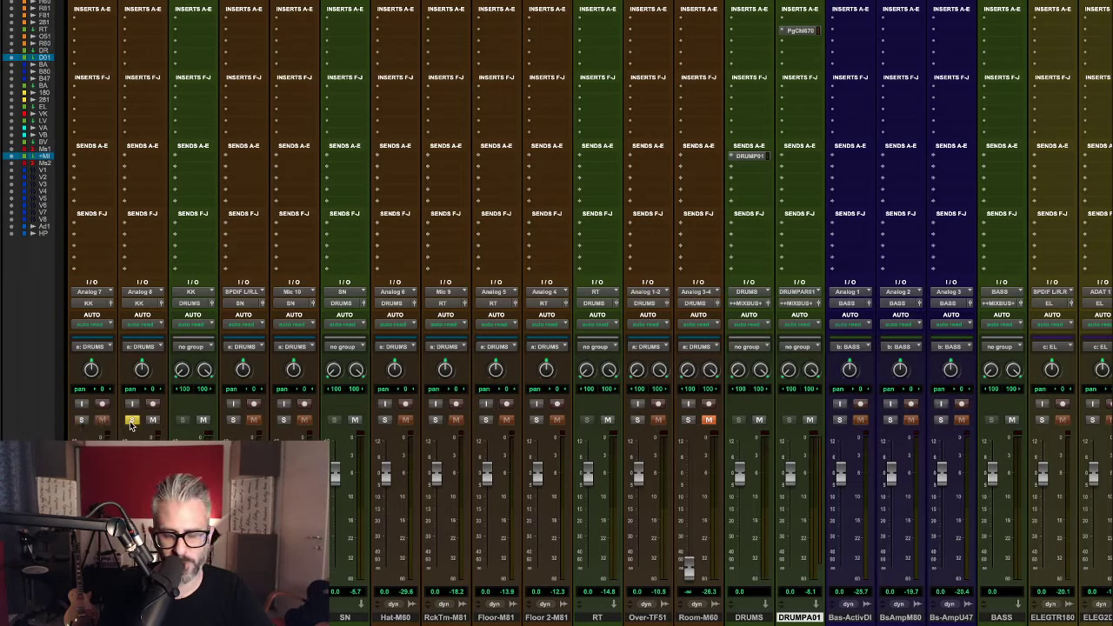
click(82, 421)
click(132, 421)
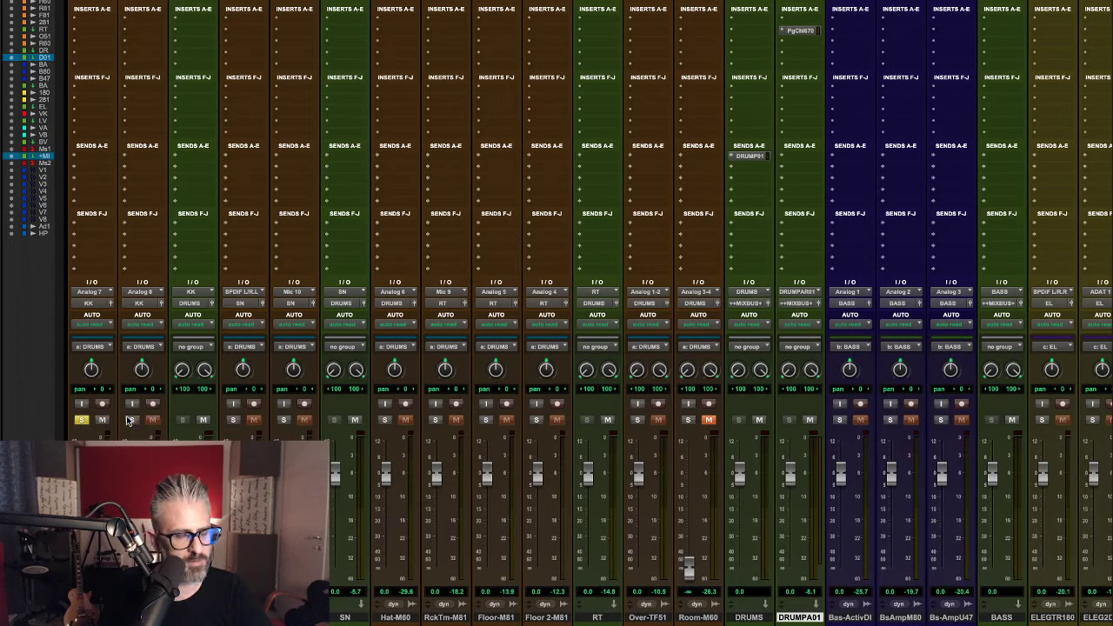
click(87, 29)
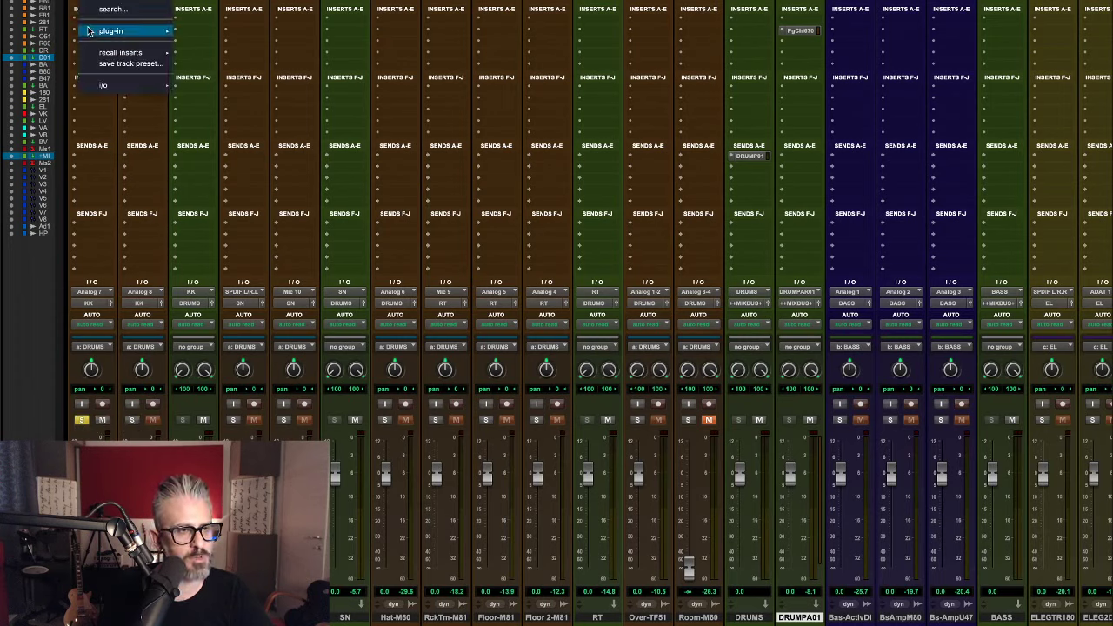
click(132, 2)
text(ssl)
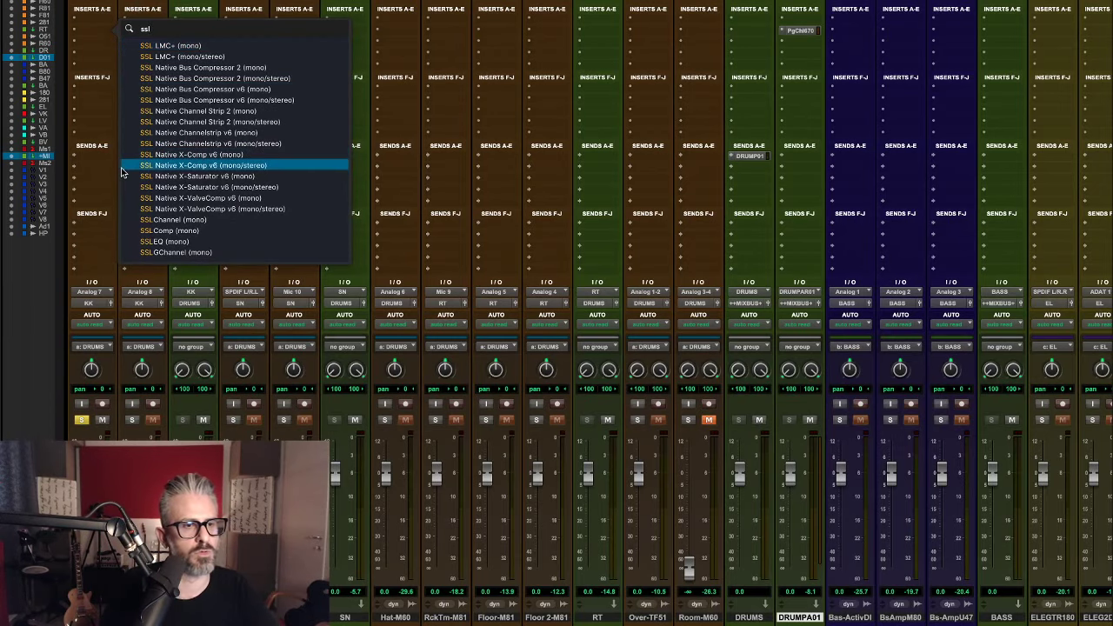
click(144, 220)
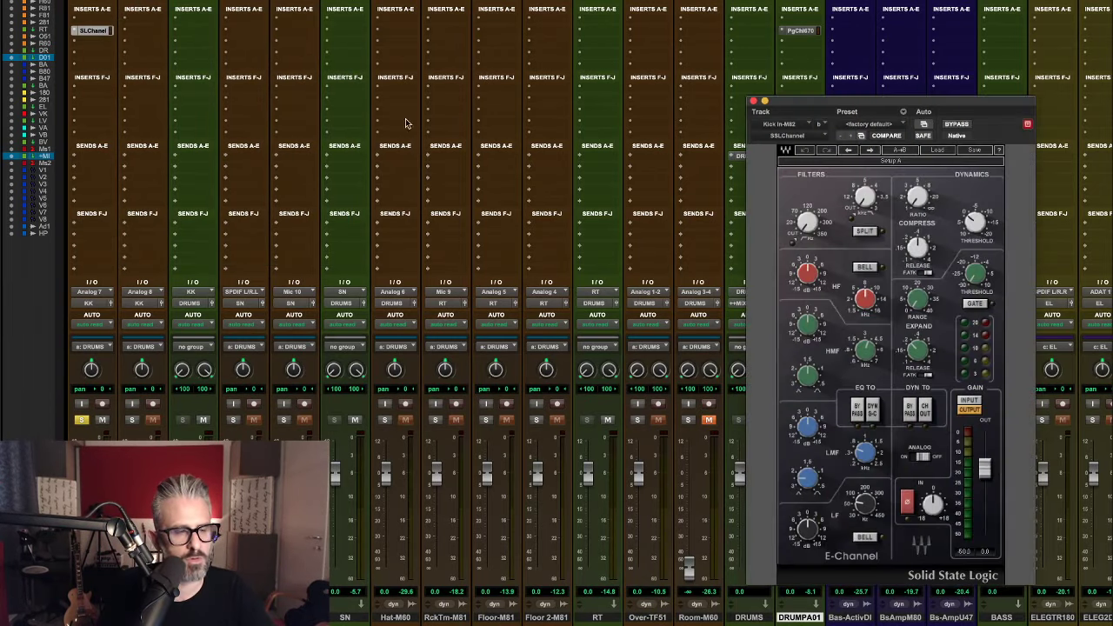
drag(866, 99, 429, 69)
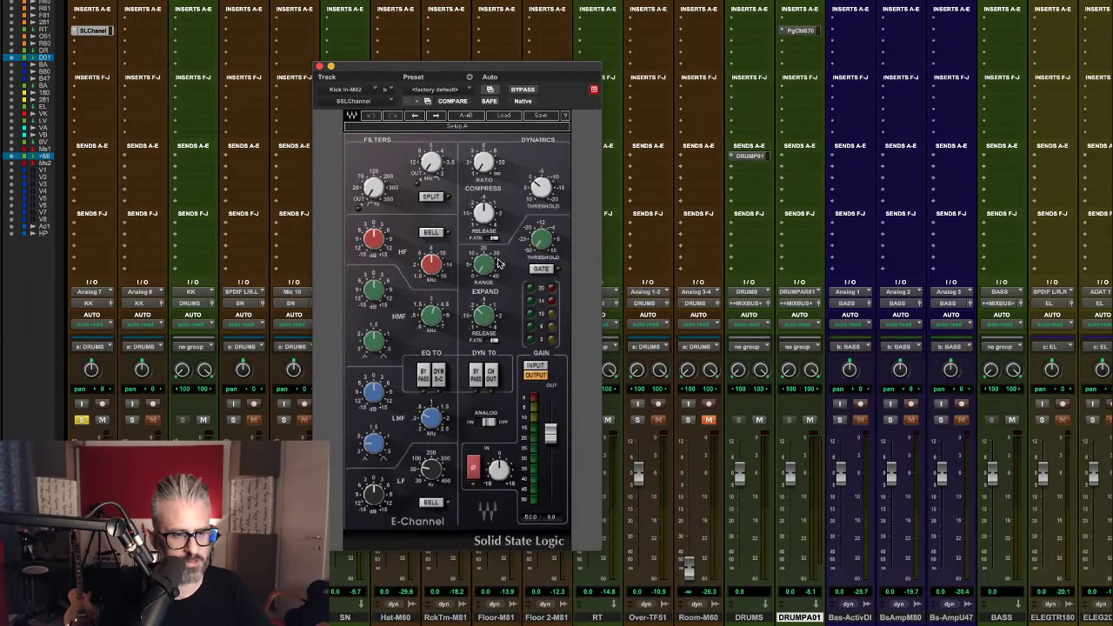
During playback, boost the kick's low band as a bell at about 60 Hz and cut its low-mid band in SSLChannel.
key(space)
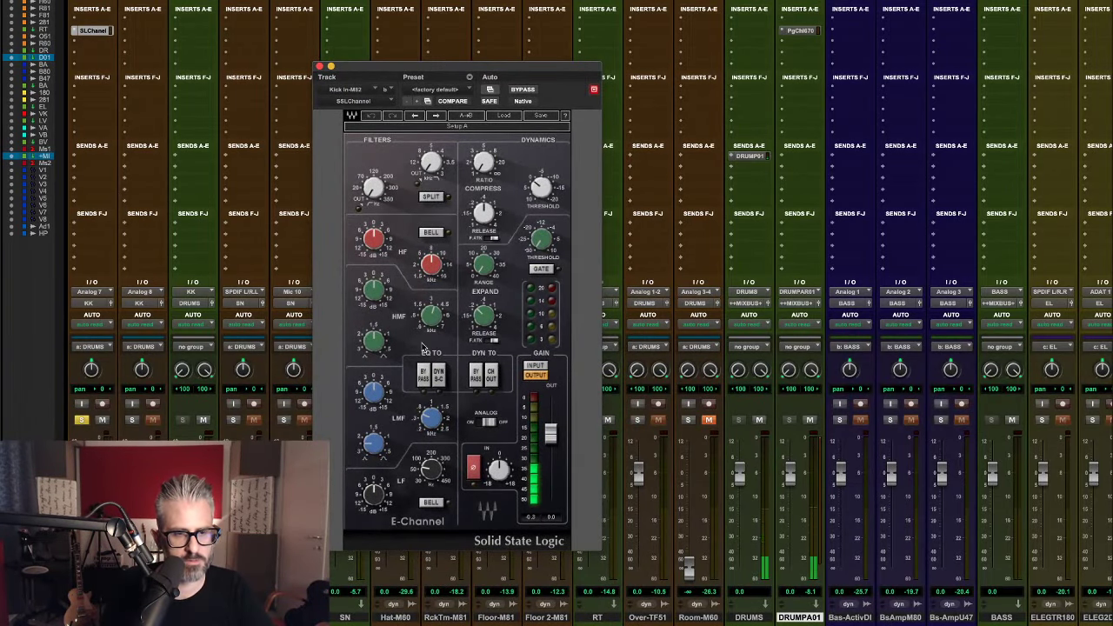
mouse_move(432, 471)
mouse_down()
mouse_move(433, 512)
mouse_move(377, 486)
mouse_move(432, 467)
mouse_up()
click(433, 503)
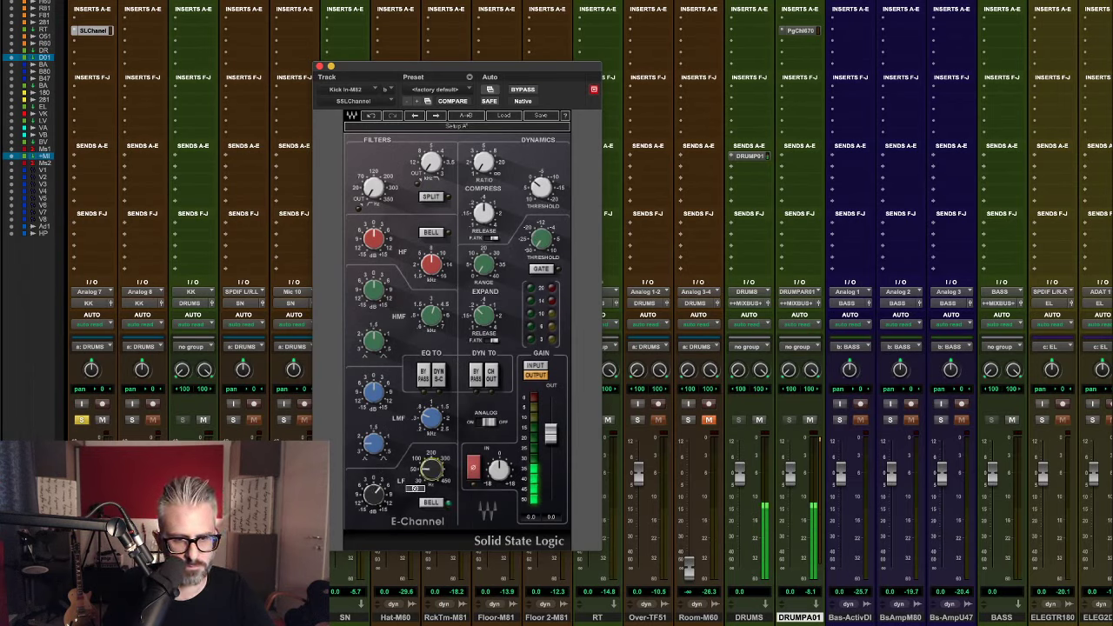
drag(374, 392, 433, 443)
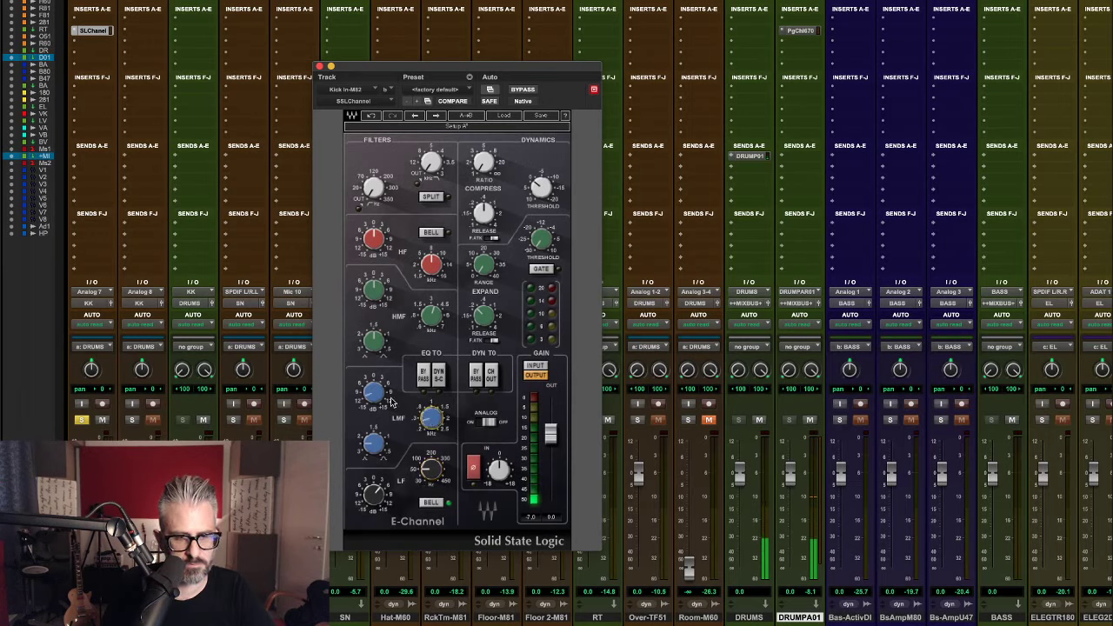
drag(374, 393, 373, 382)
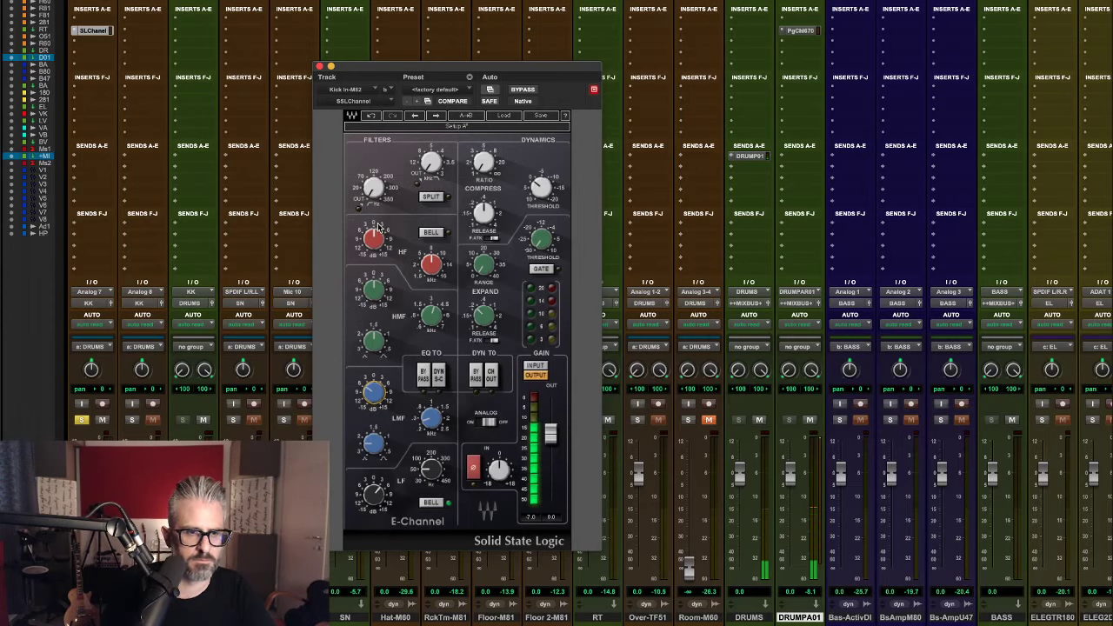
Boost the high and high-mid bands of the Kick In-M82 EQ and reduce the low-band boost slightly.
drag(378, 228, 378, 226)
mouse_move(434, 313)
mouse_down()
mouse_move(387, 295)
mouse_move(431, 313)
mouse_up()
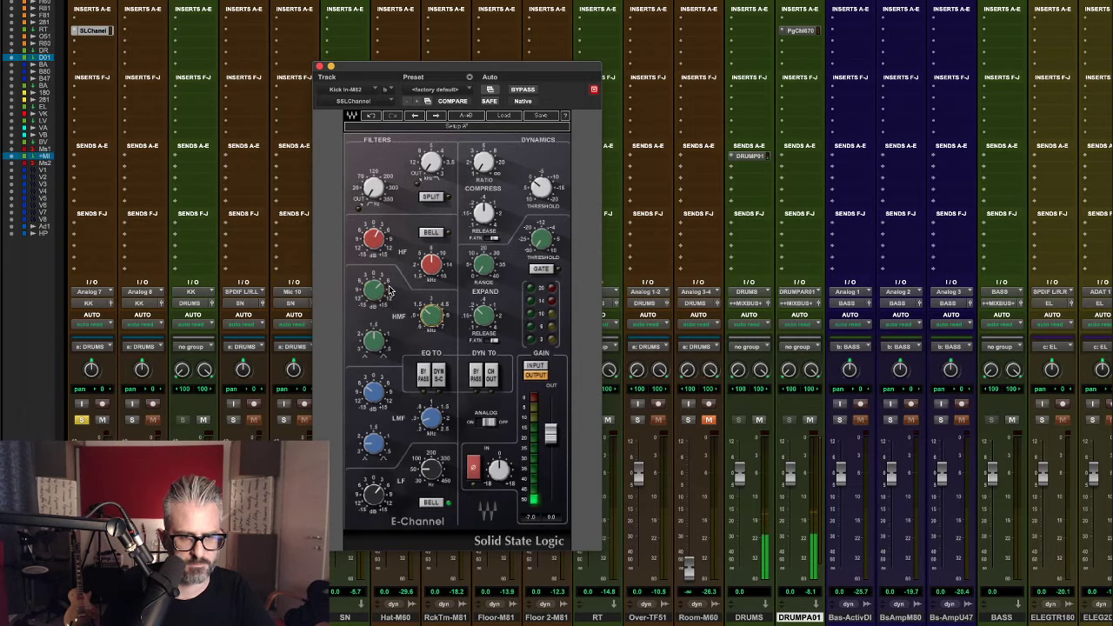
drag(375, 292, 375, 297)
drag(374, 242, 374, 239)
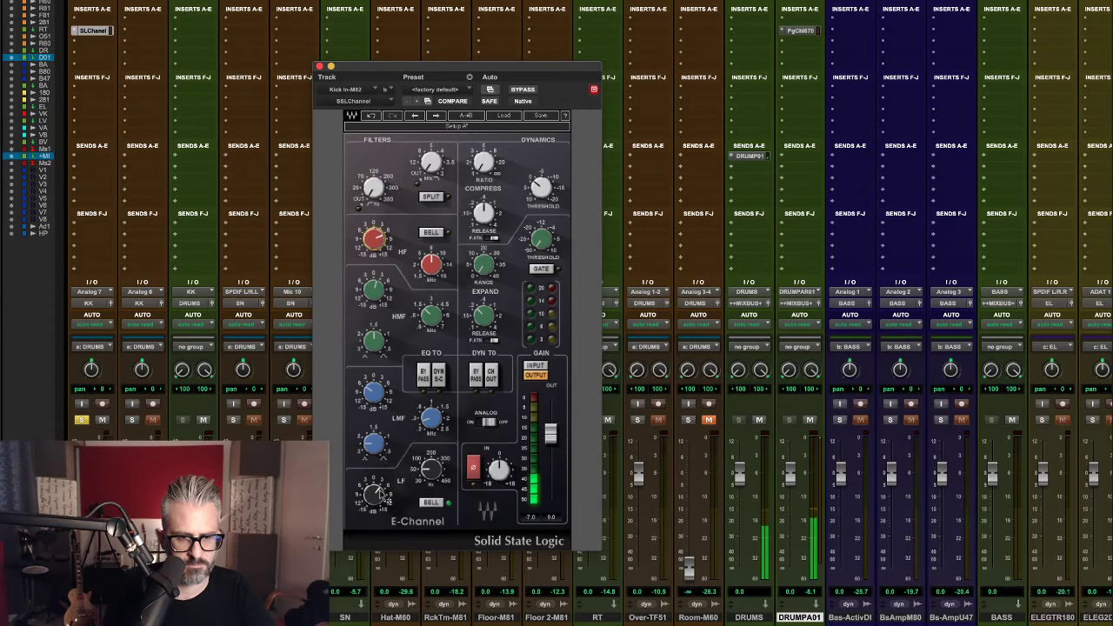
drag(380, 492, 380, 497)
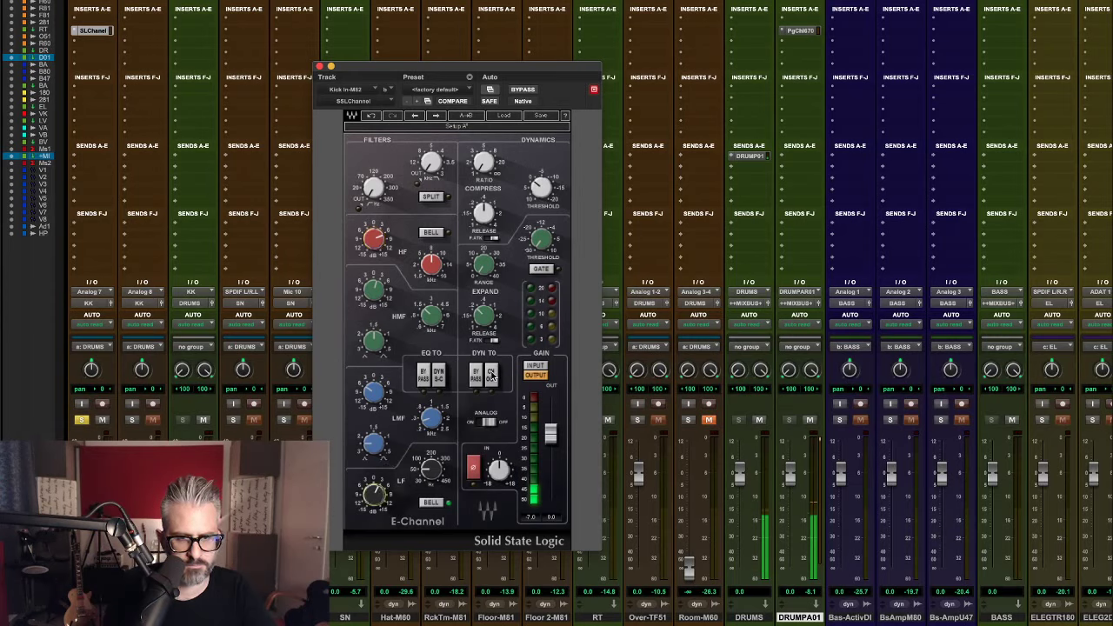
Compress the Kick In-M82 signal in SSLChannel with a ratio of about 2.2 and a stronger threshold, setting the output to -1.2 dB.
drag(484, 162, 484, 165)
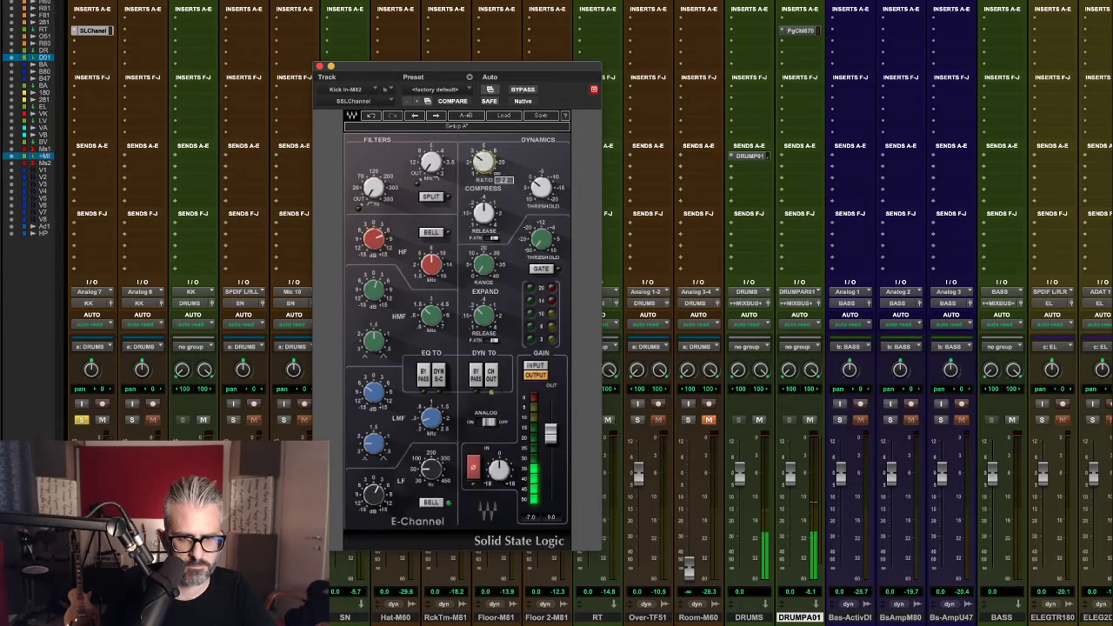
drag(540, 186, 541, 193)
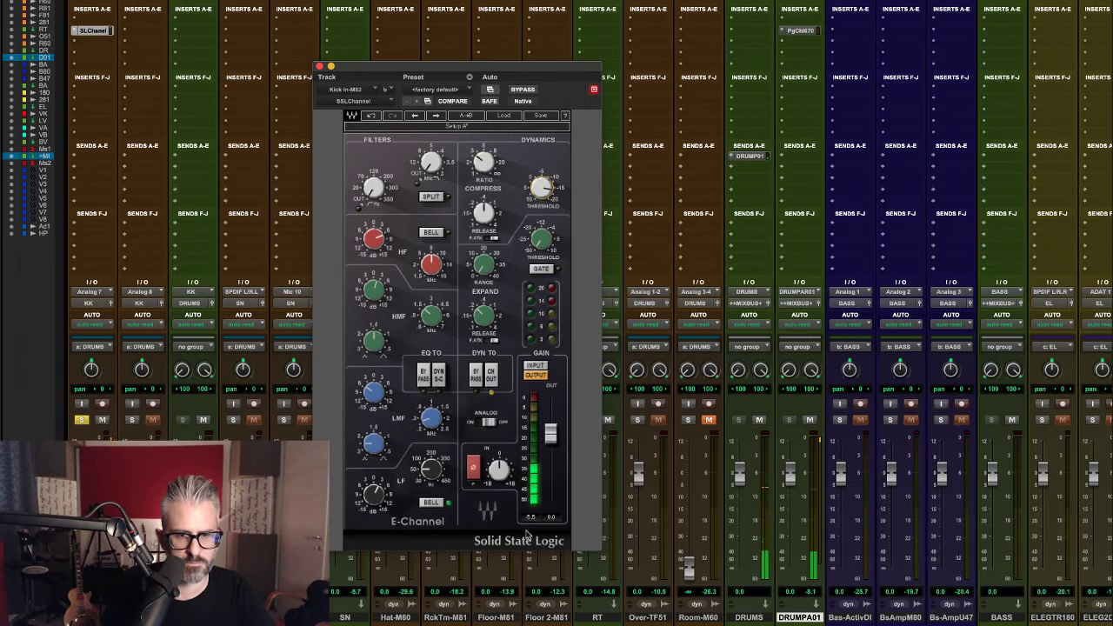
drag(498, 470, 498, 466)
drag(550, 434, 550, 438)
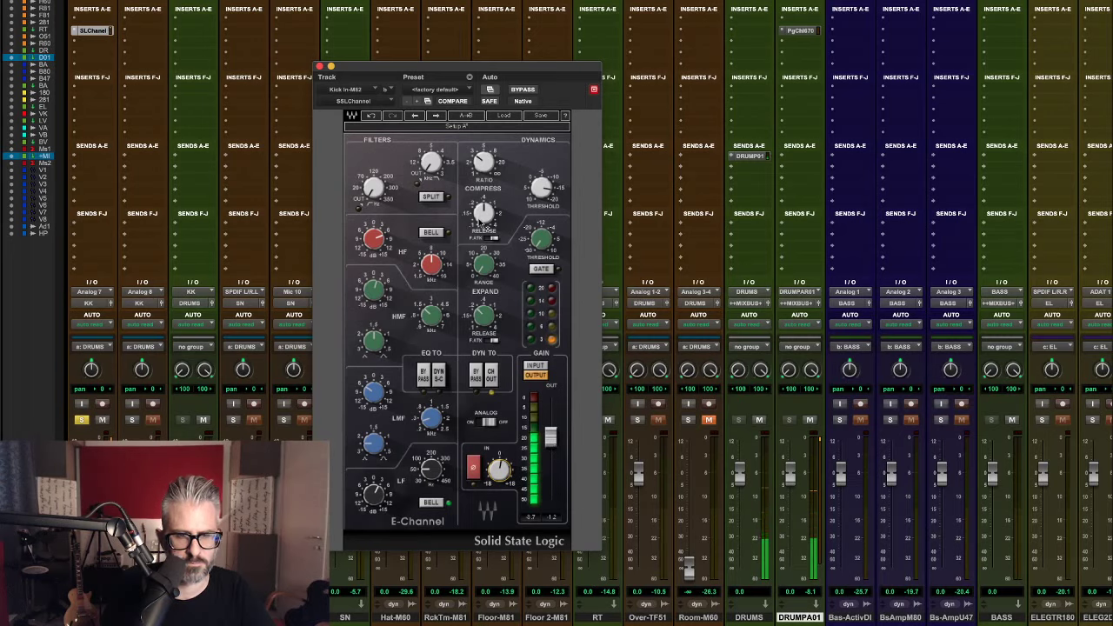
drag(483, 213, 484, 200)
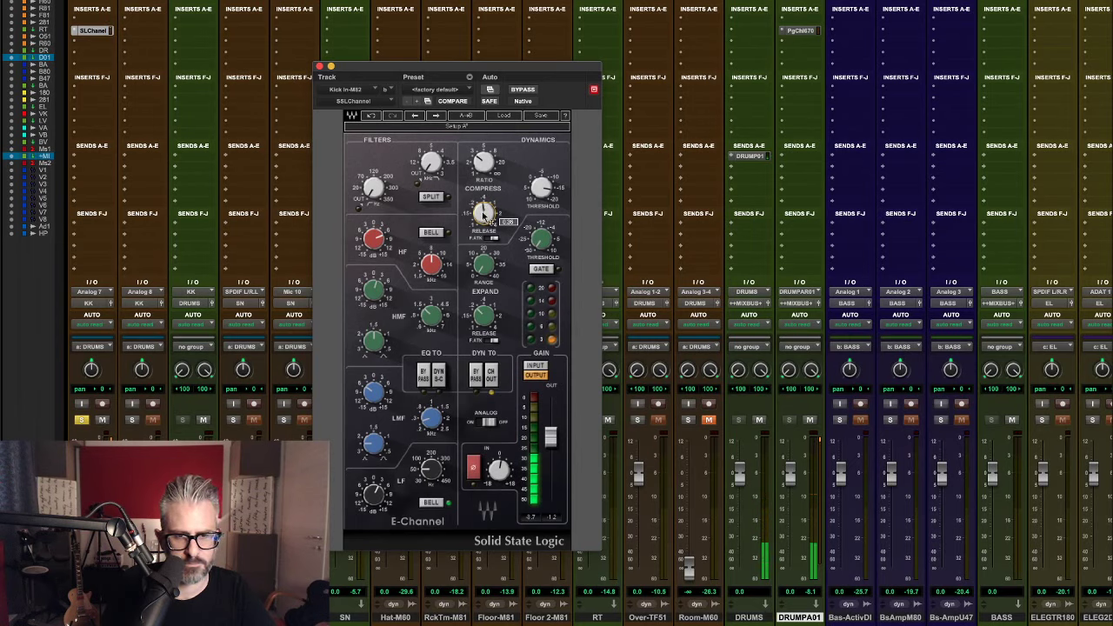
Enable the gate on Kick In-M82 with fast attack and adjust its threshold, range and release during playback.
click(542, 269)
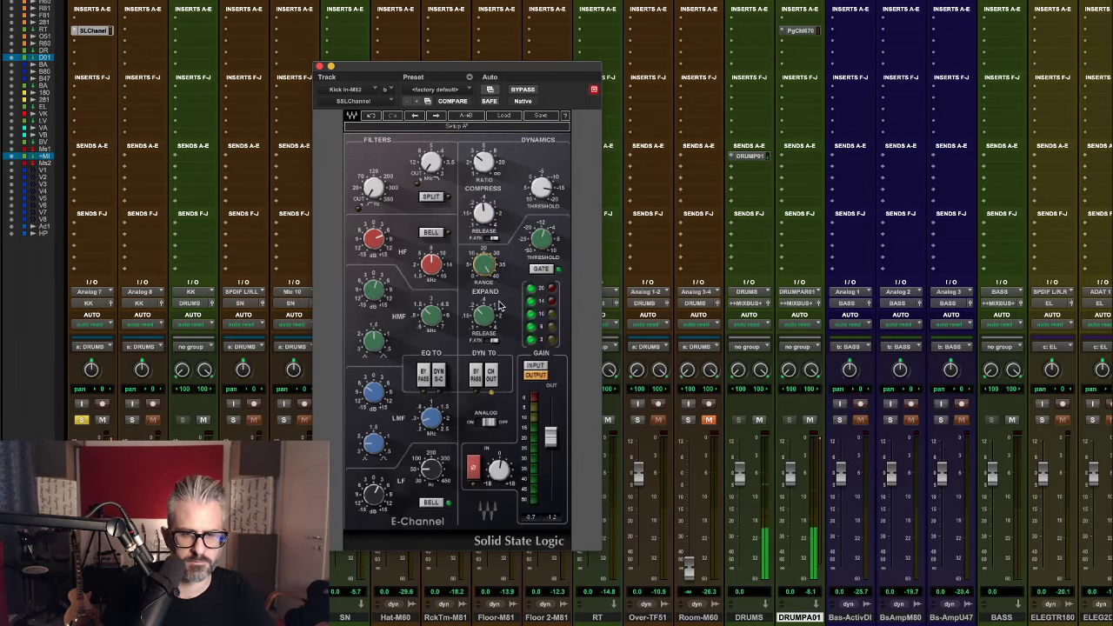
drag(537, 239, 541, 232)
click(488, 340)
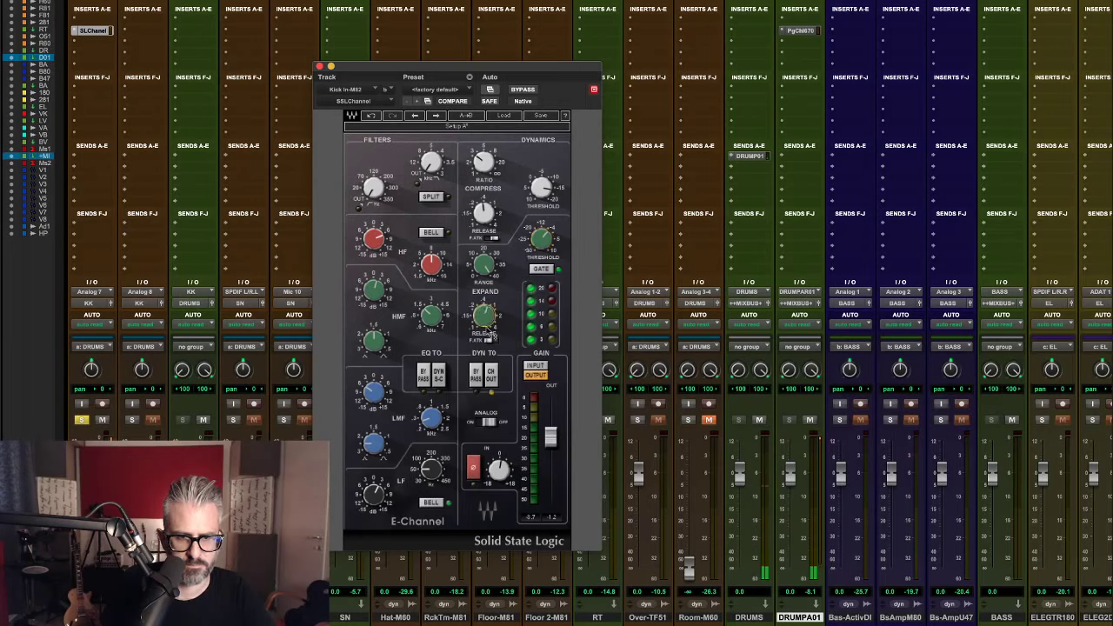
drag(541, 236, 519, 294)
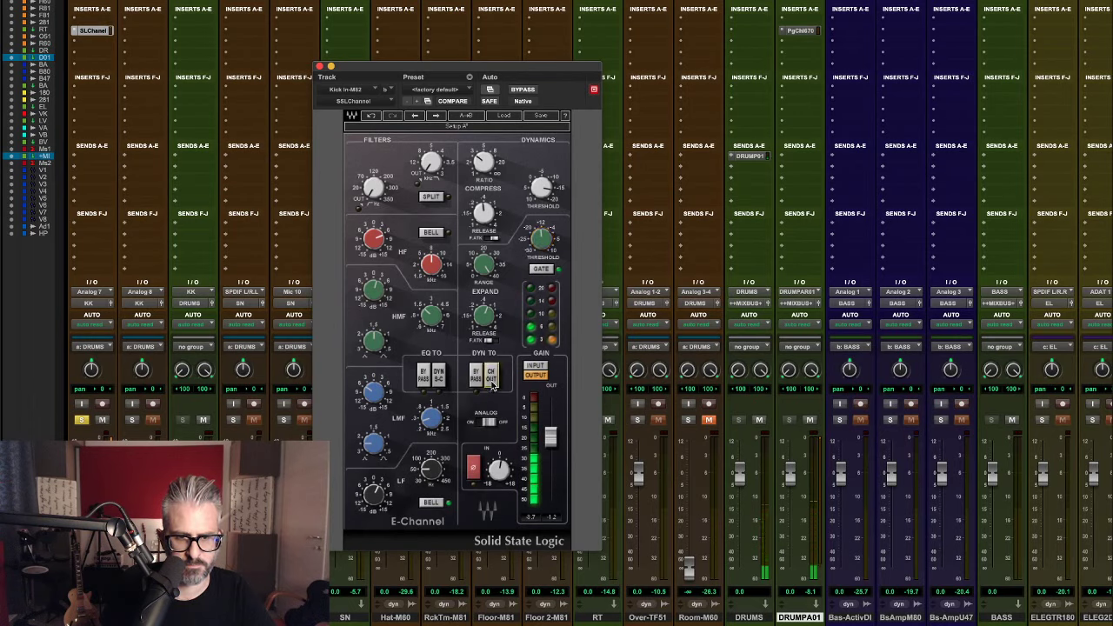
drag(497, 273, 497, 292)
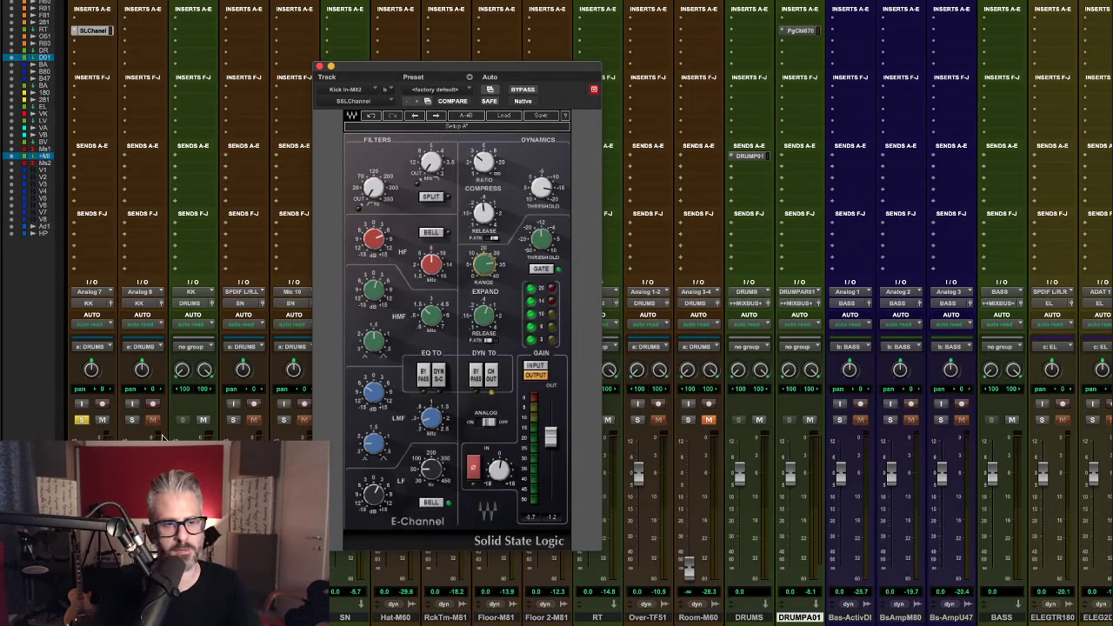
Solo only the Kick Out track and insert the mono SSLChannel plug-in in its insert slot B.
click(131, 420)
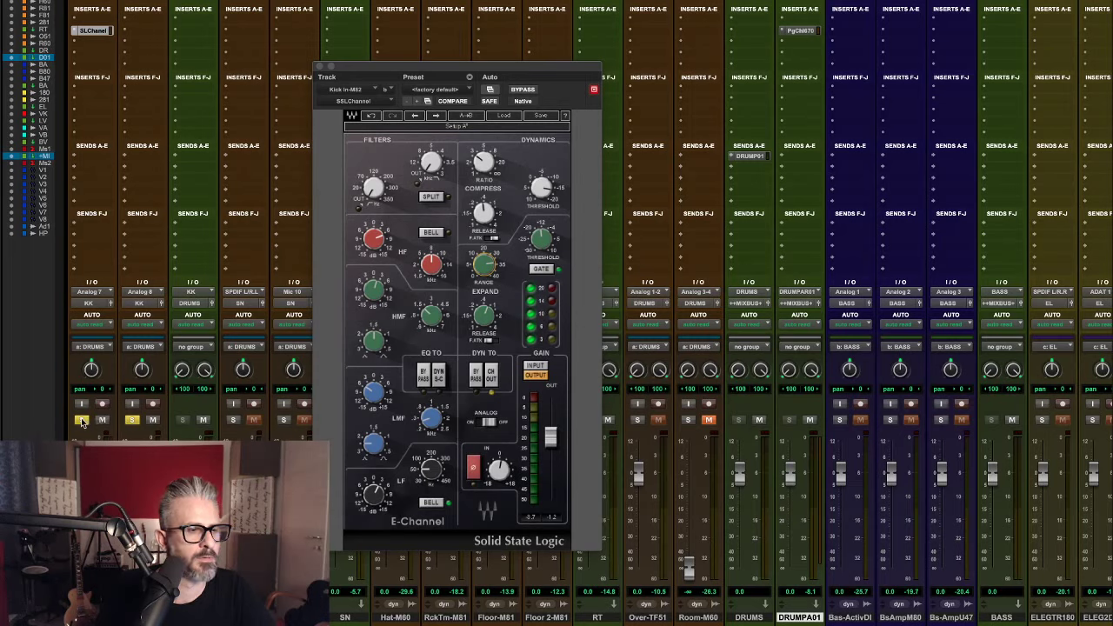
click(140, 33)
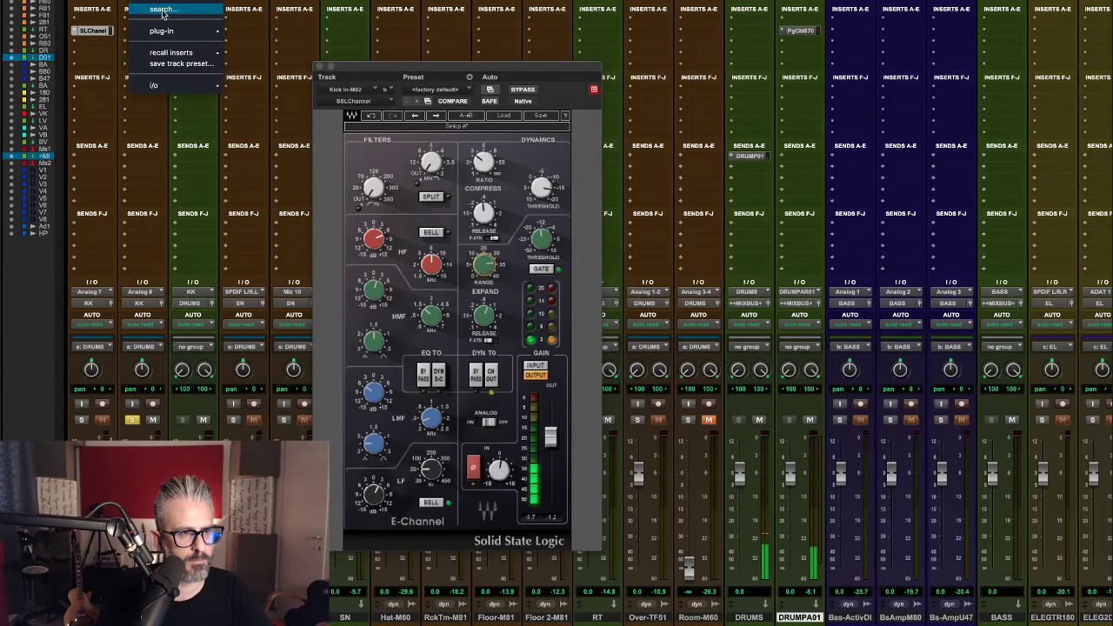
click(170, 12)
text(ssl)
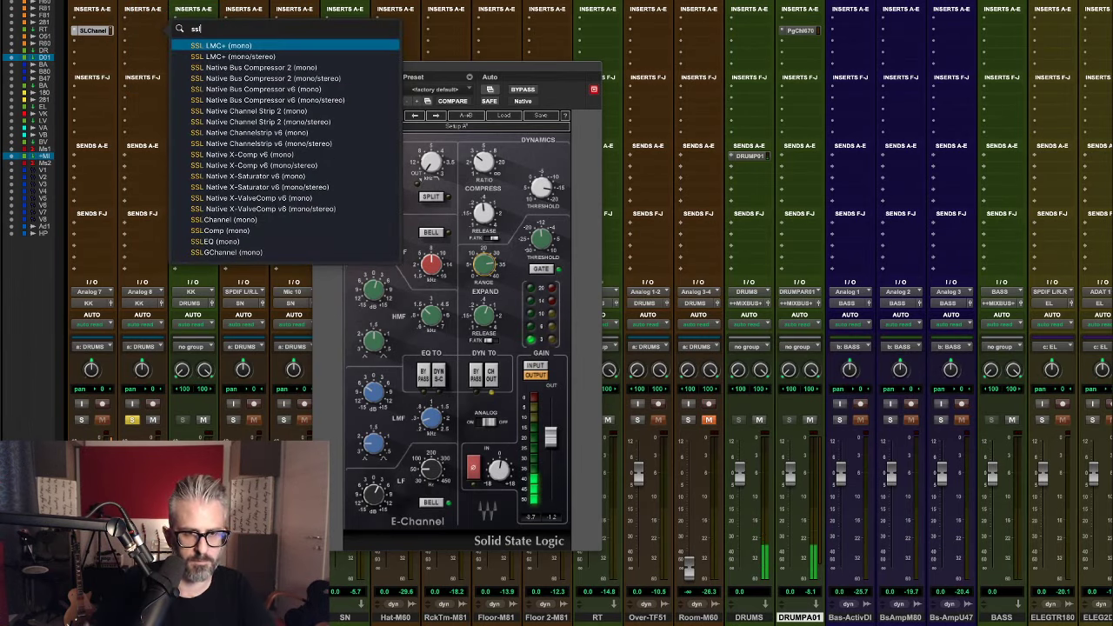
click(292, 219)
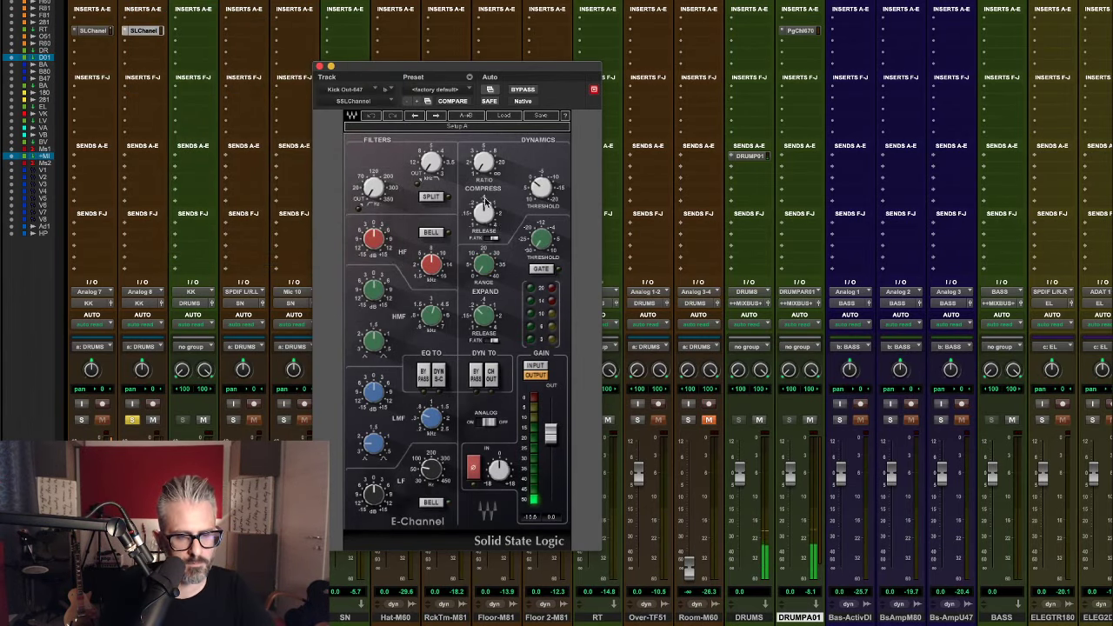
Gate the Kick Out track, cut its low-mid band by about 6 dB and slightly boost its low band.
click(541, 270)
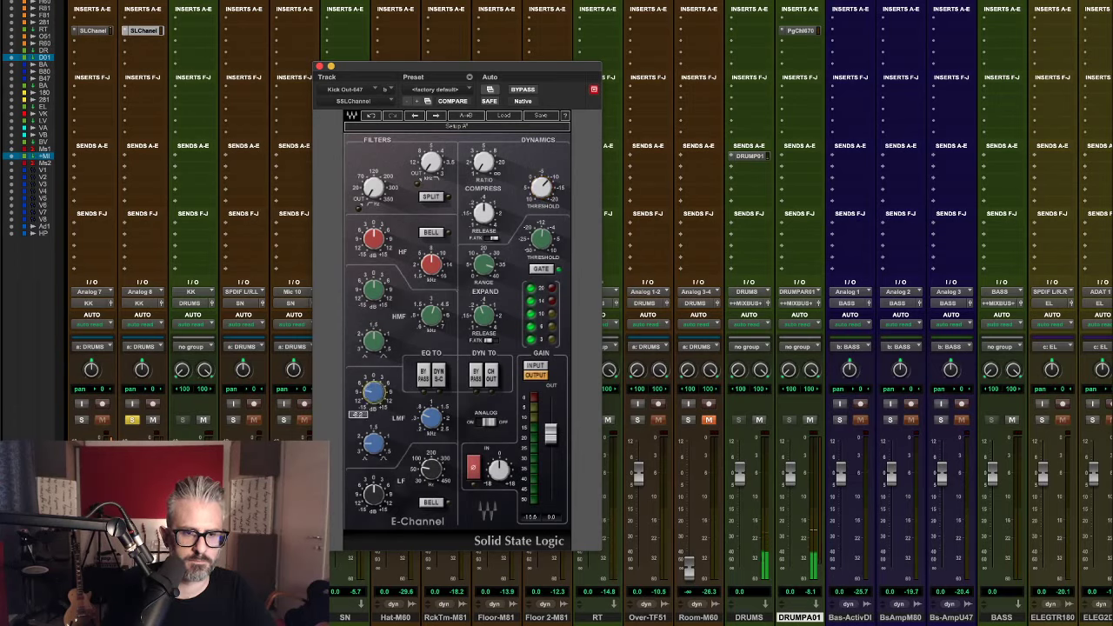
mouse_move(431, 418)
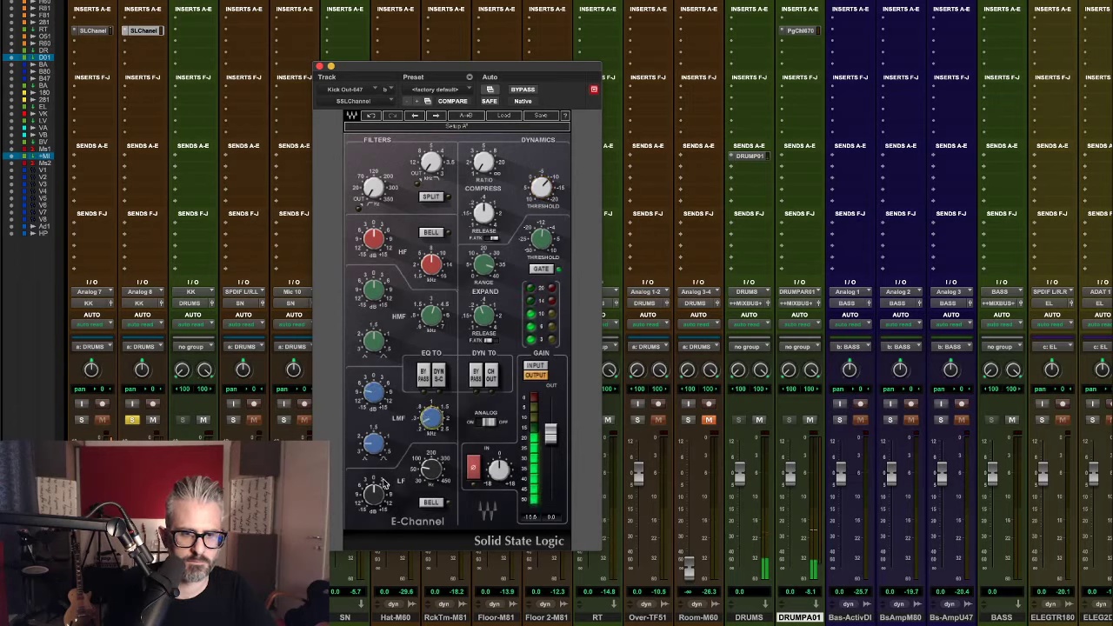
mouse_move(374, 495)
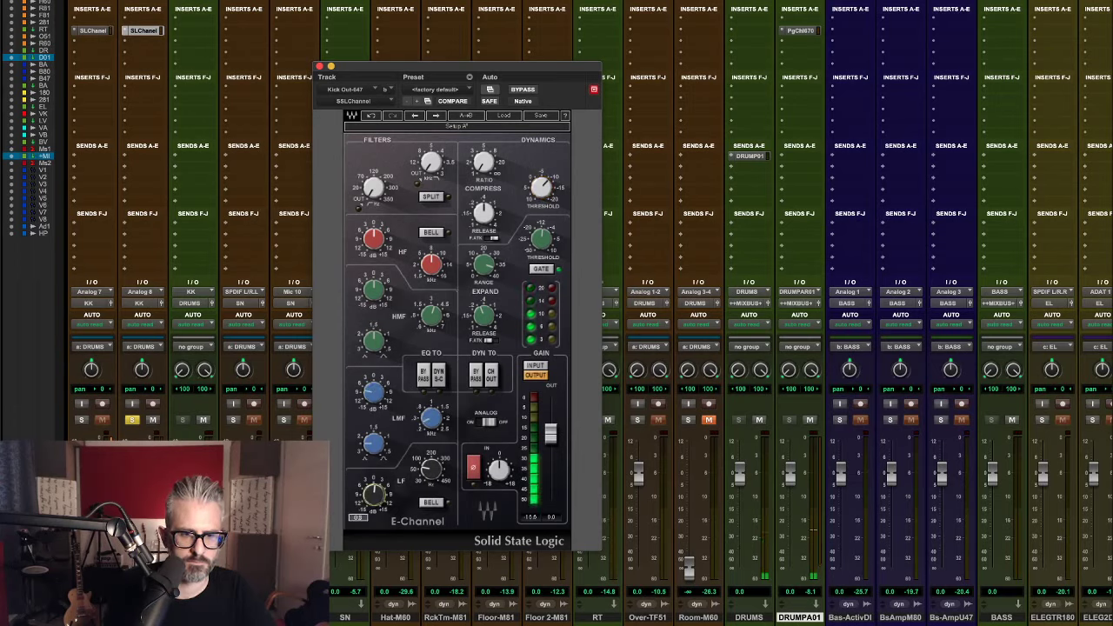
Solo Kick In-M82 together with Kick Out, compare Kick Out's SSLChannel bypassed and active, and close the plug-in window.
click(78, 420)
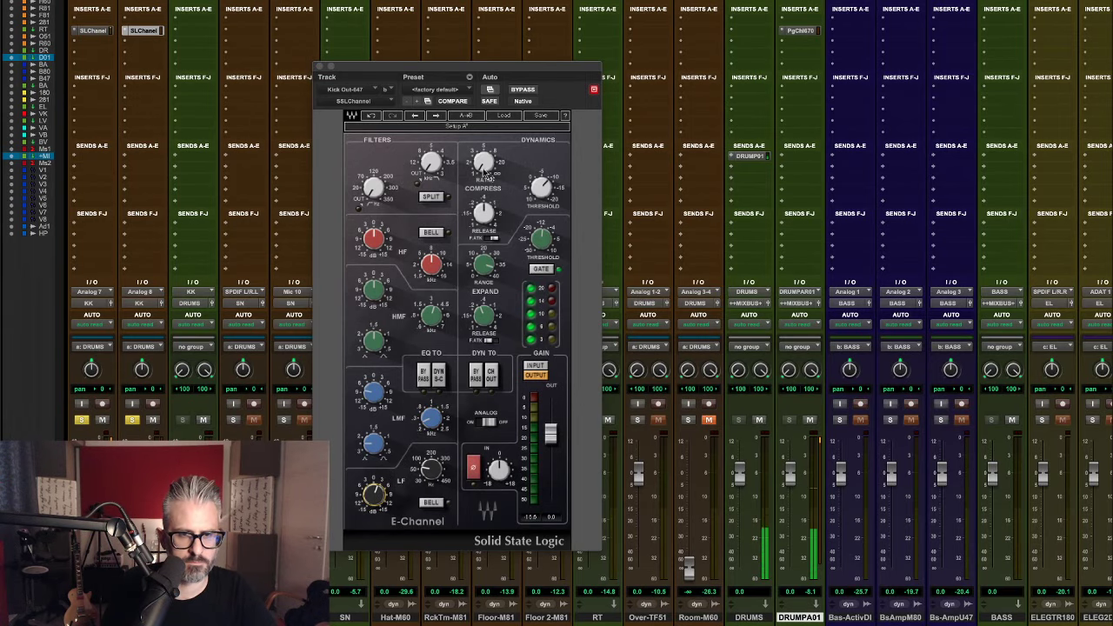
click(522, 89)
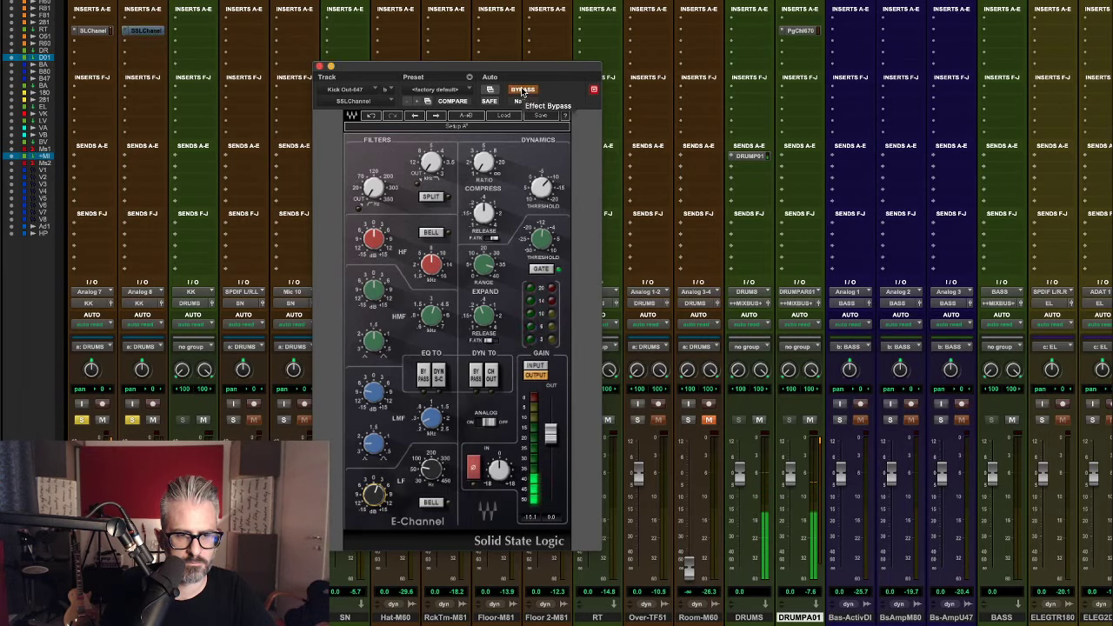
click(522, 88)
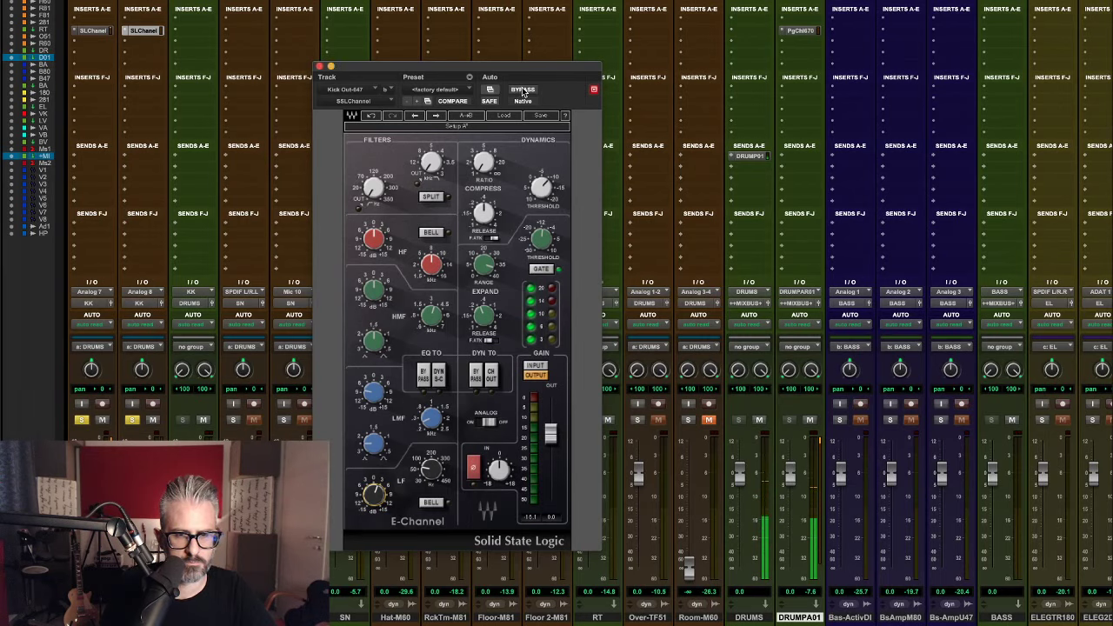
click(319, 67)
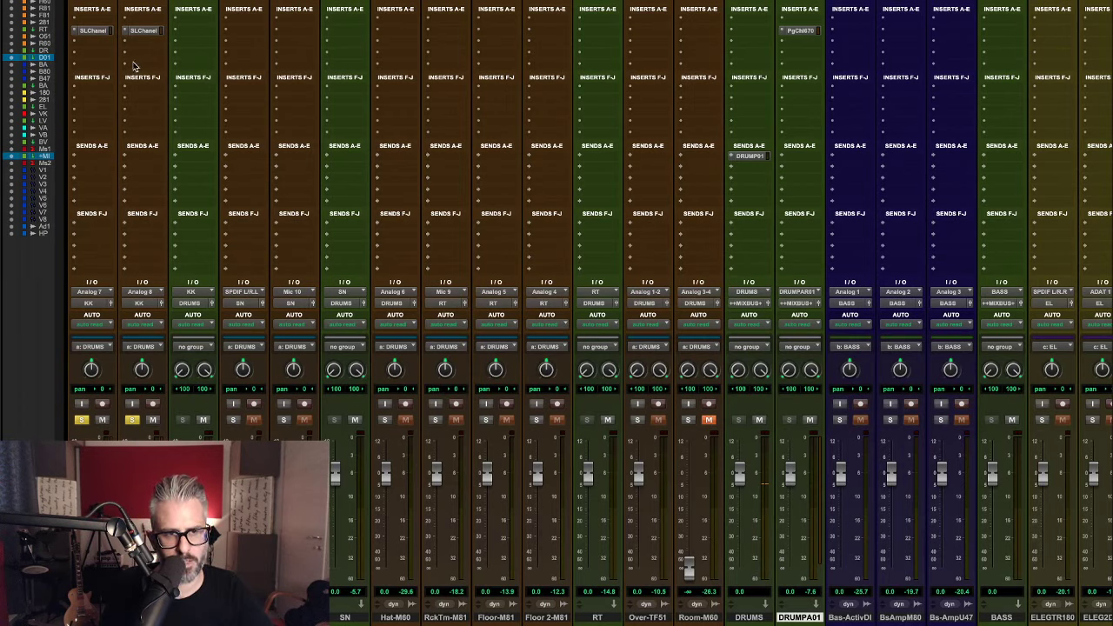
Review the SSLChannel settings on the Kick Out and Kick In-M82 tracks.
click(144, 31)
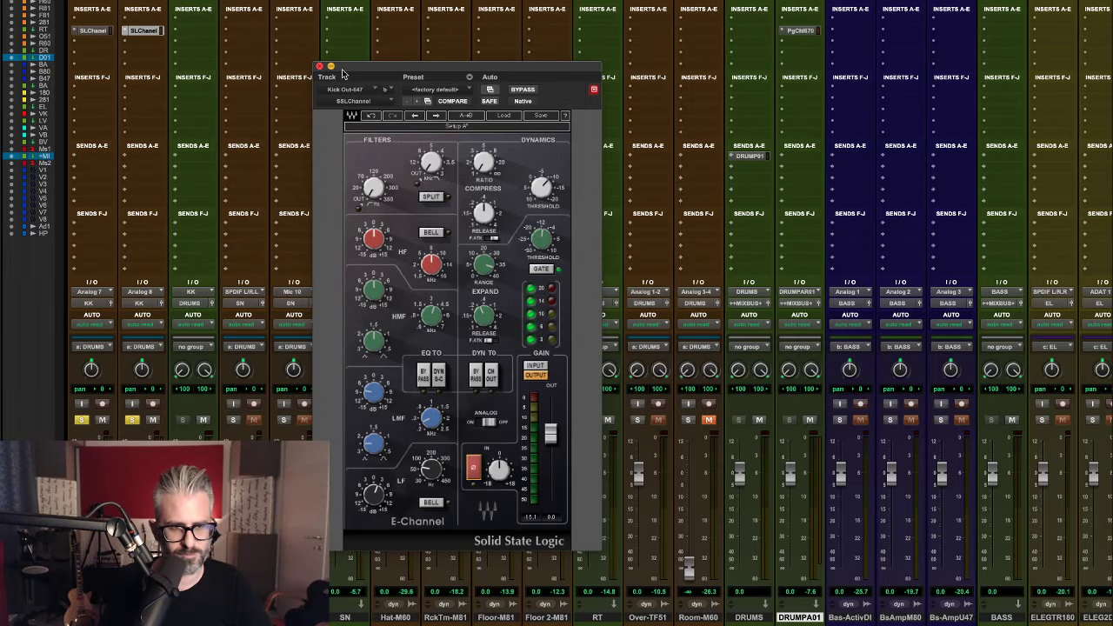
click(319, 67)
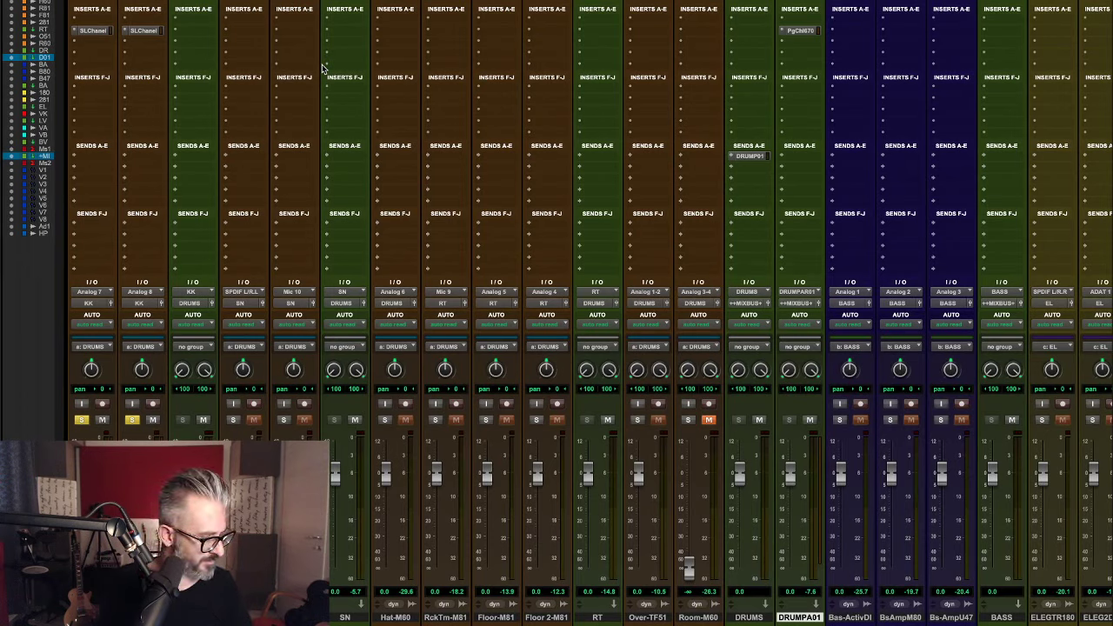
click(141, 32)
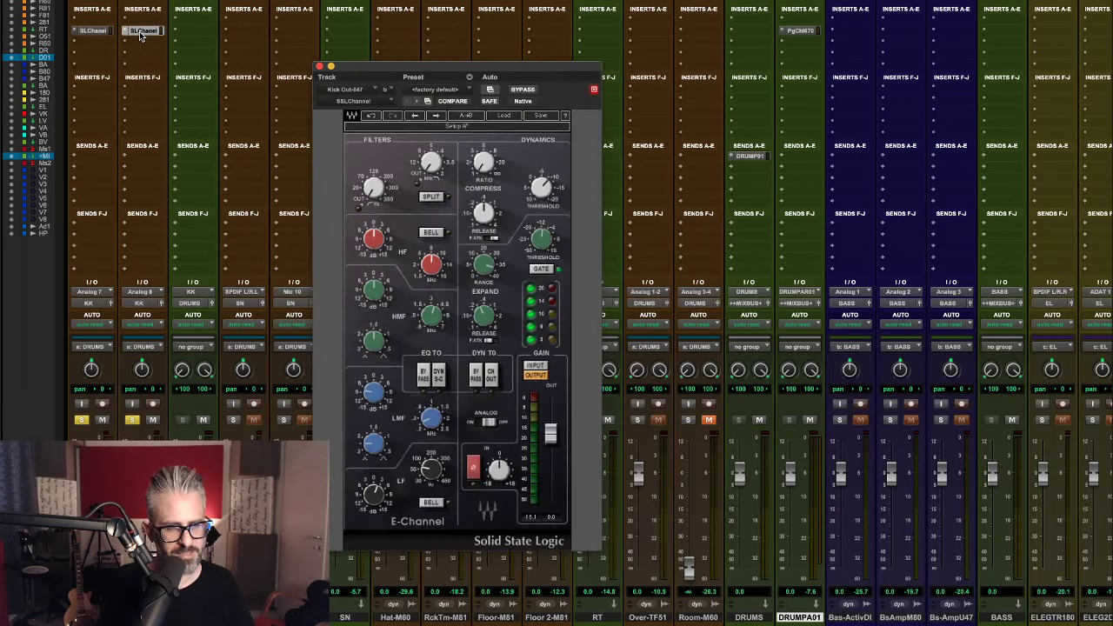
click(94, 31)
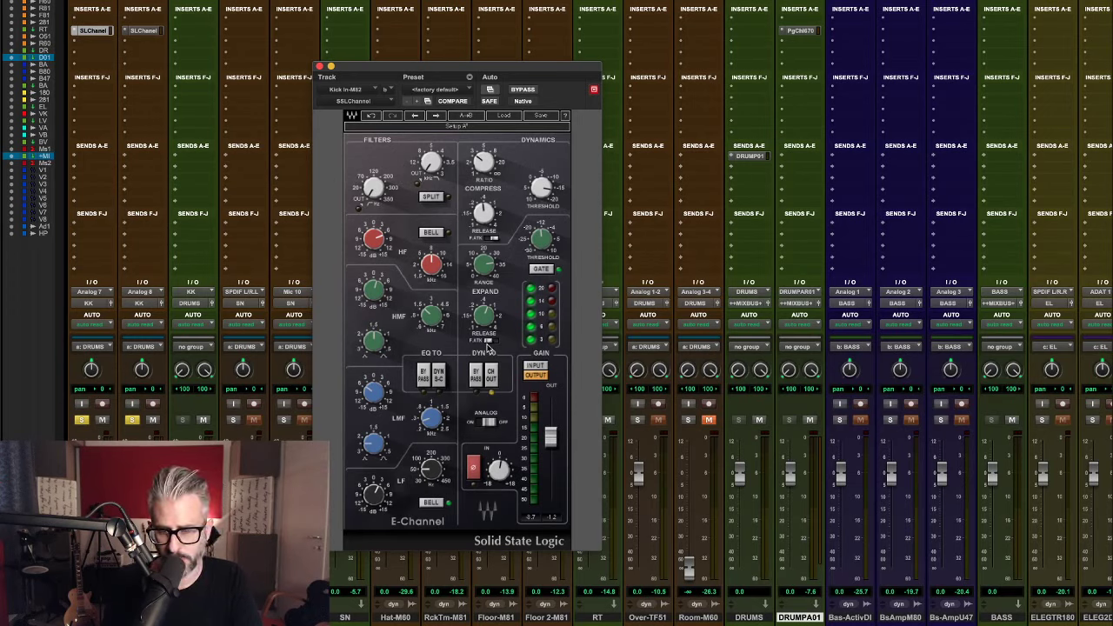
click(320, 67)
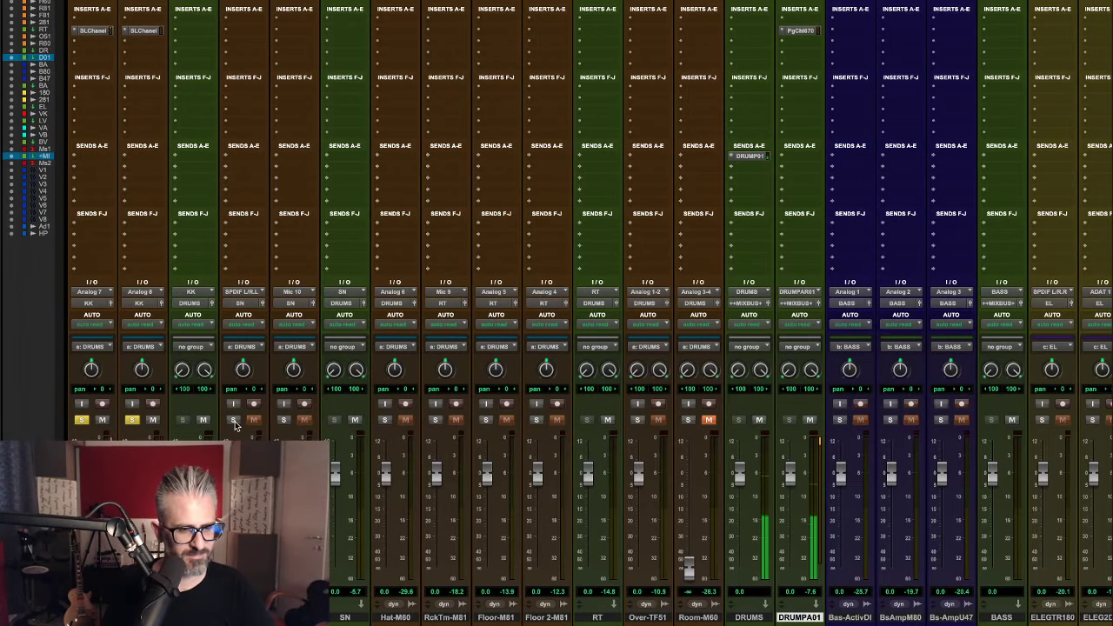
Solo both snare tracks instead of the two kick tracks, comparing the snare sound with and without Snare Bot-M81.
click(233, 420)
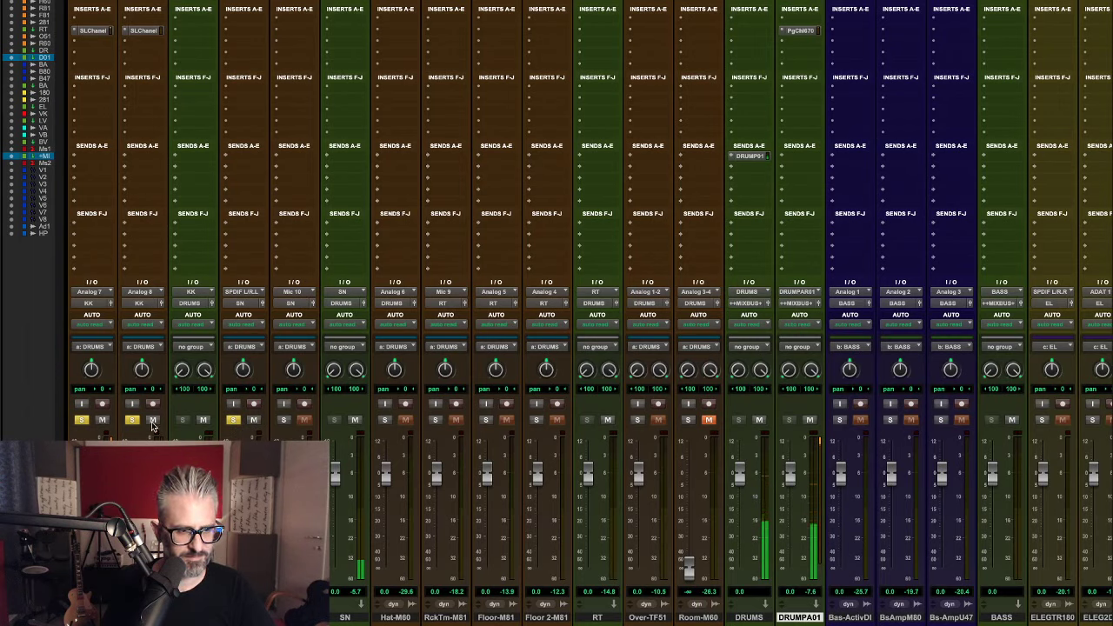
click(284, 420)
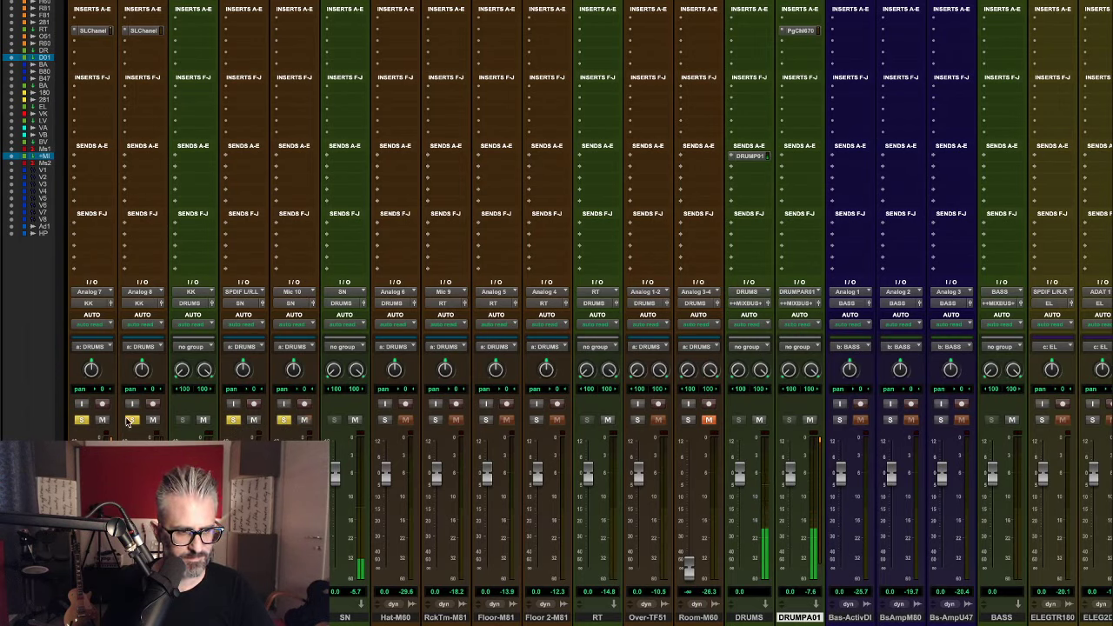
click(131, 419)
click(82, 421)
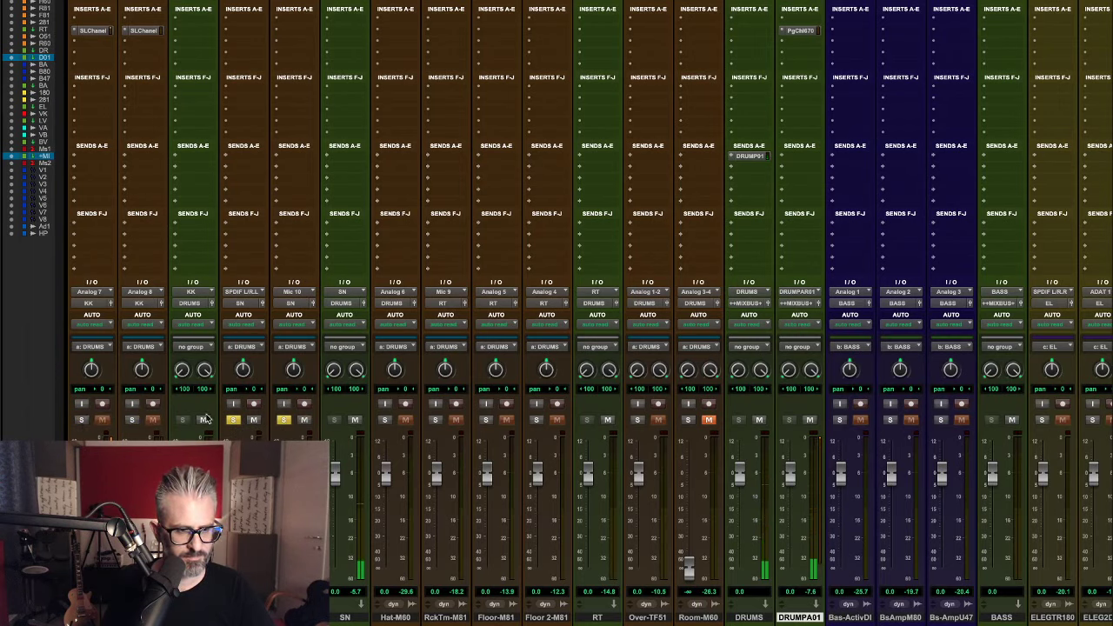
click(284, 420)
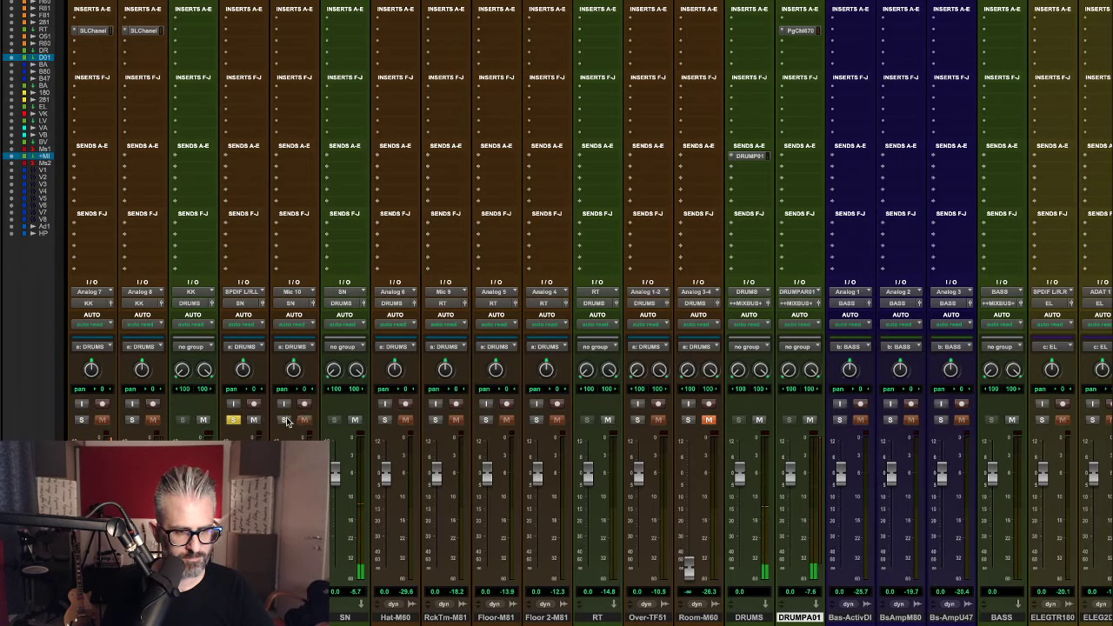
click(285, 420)
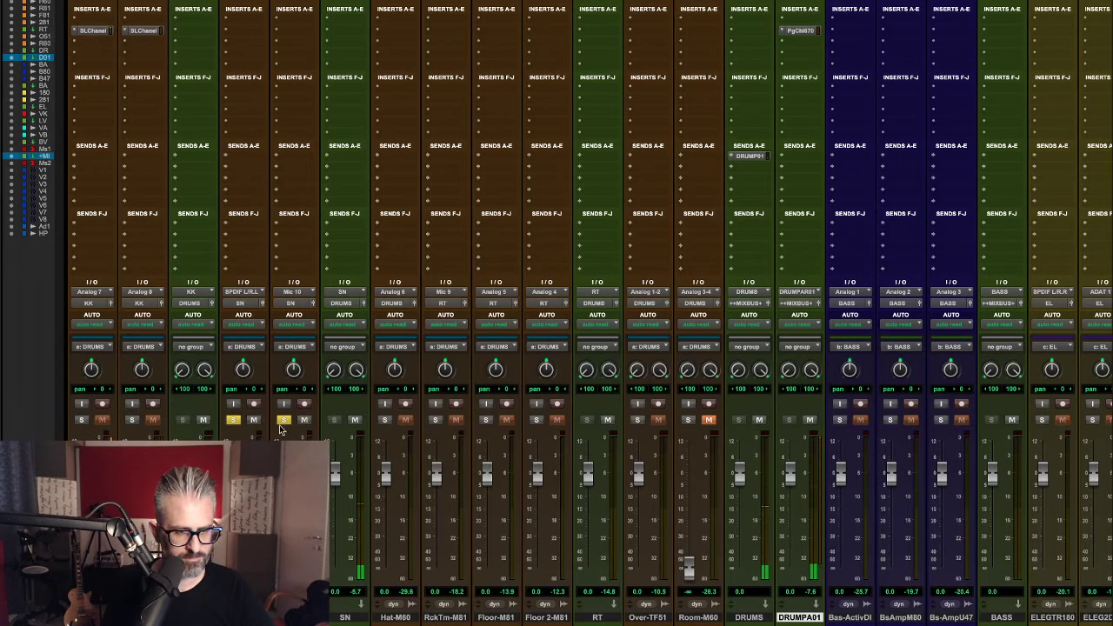
Insert the mono Trim plug-in in insert slot B of the Snare Bot-M81 track.
click(312, 32)
click(324, 9)
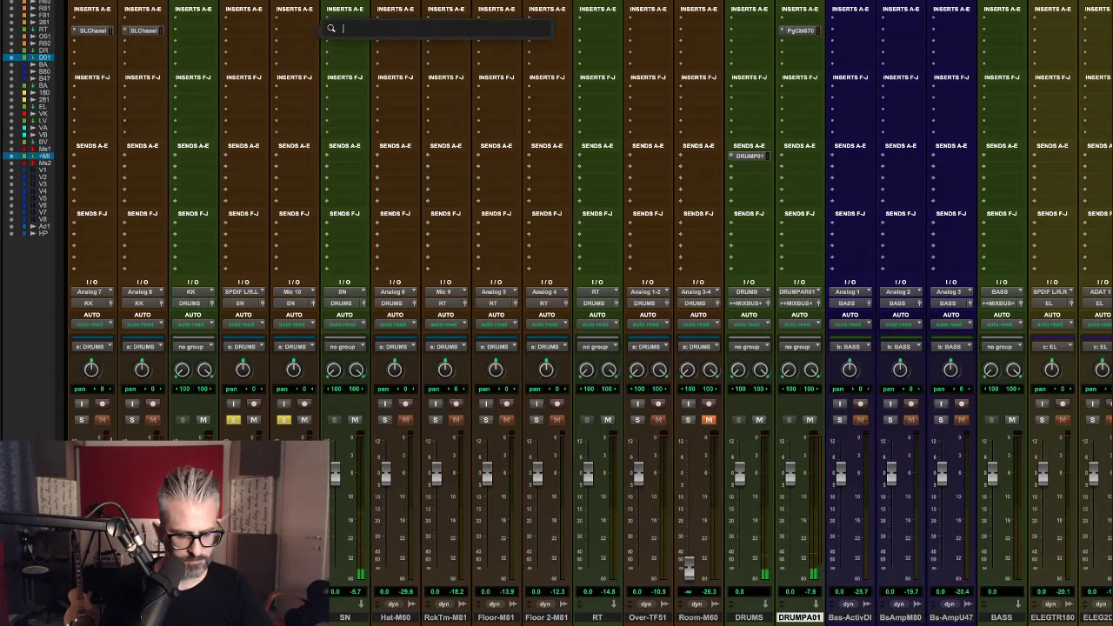
text(trim)
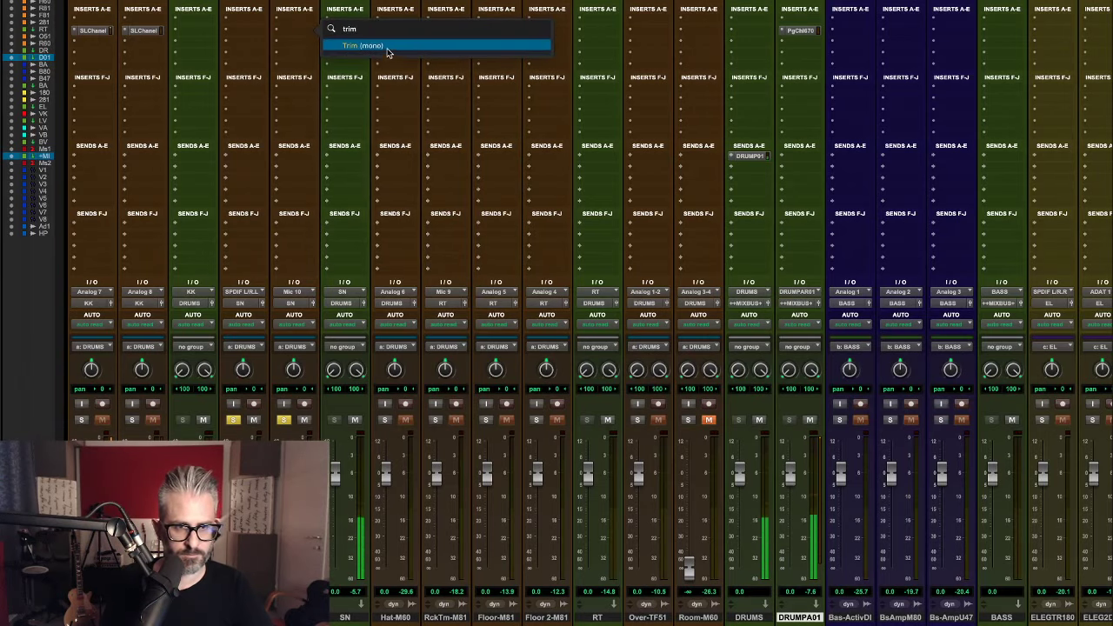
click(387, 47)
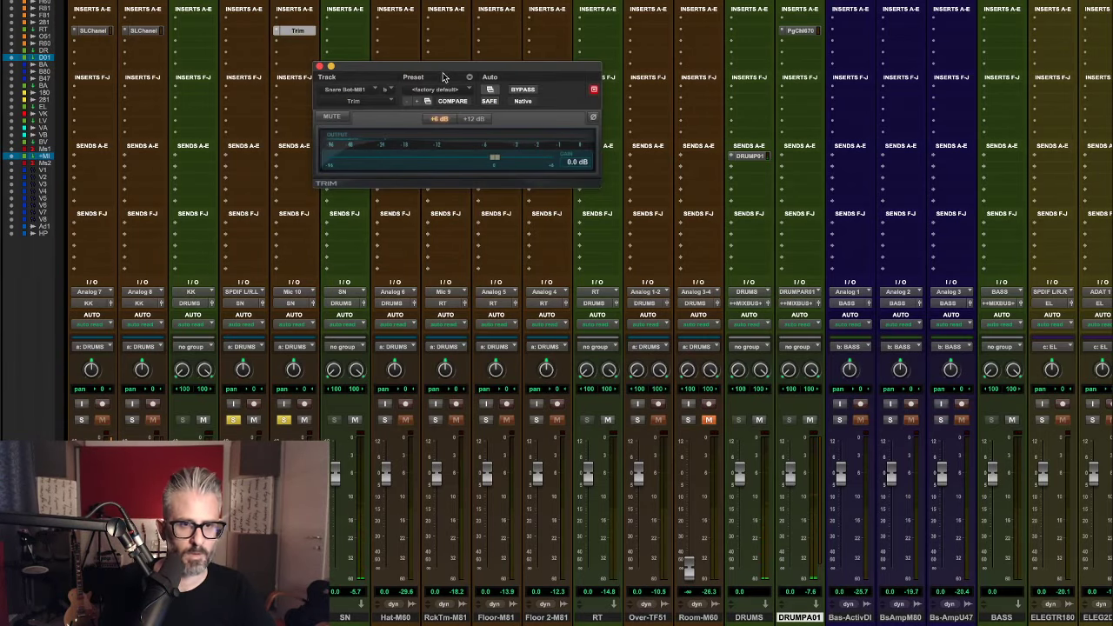
Compare inverted and normal polarity on Snare Bot-M81 in Trim, with the plug-in window moved aside.
drag(445, 76, 560, 82)
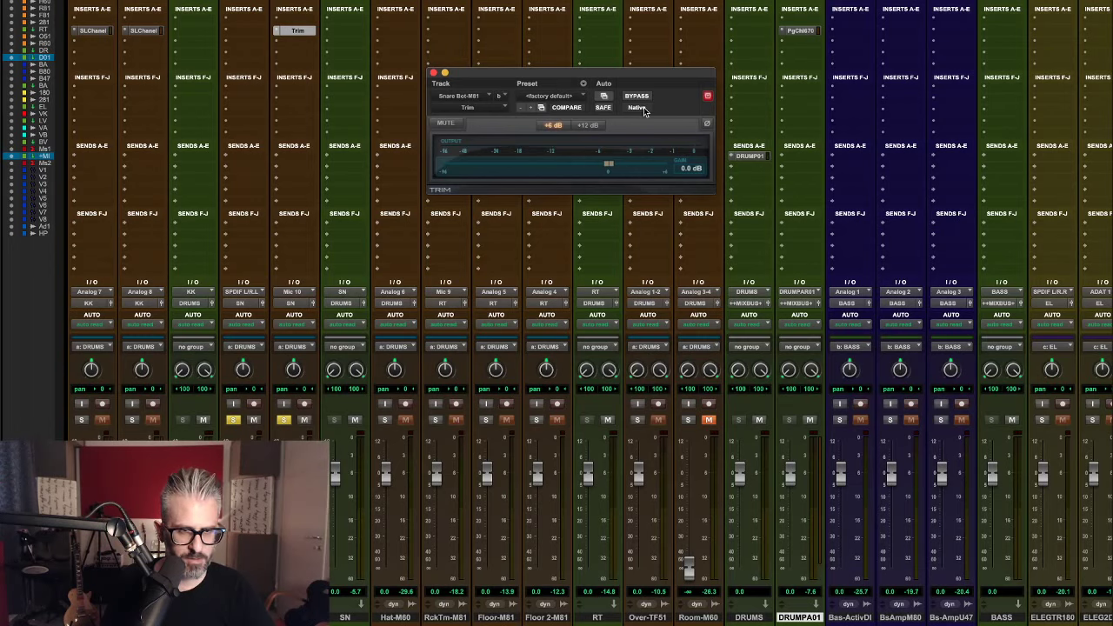
click(707, 125)
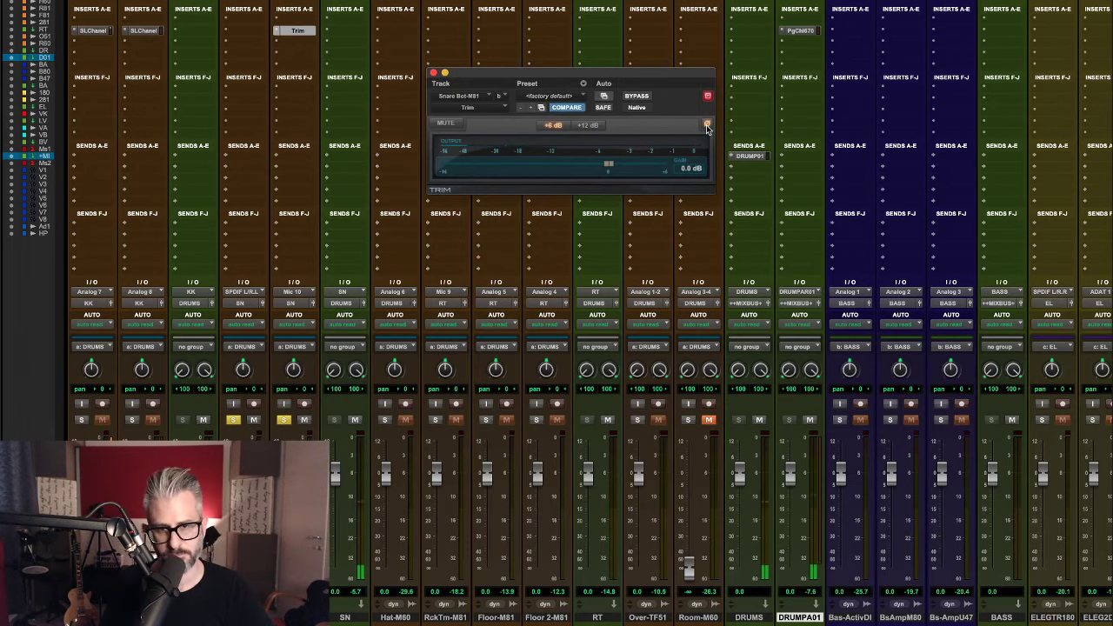
click(707, 125)
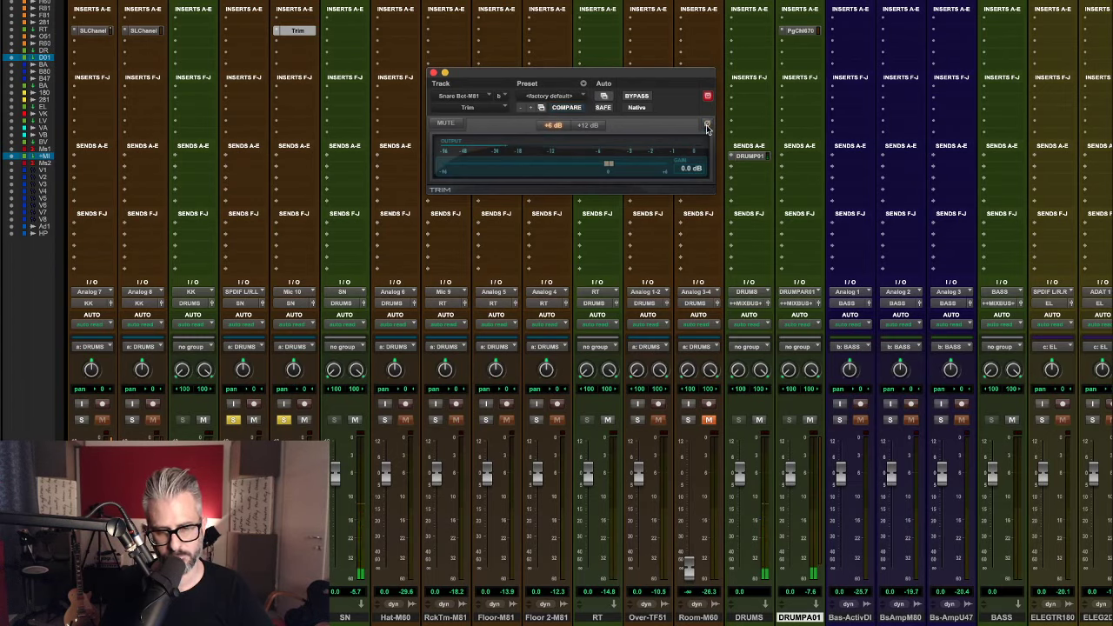
Recheck inverted against normal polarity in Trim and remove the plug-in from the Snare Bot-M81 track.
click(706, 125)
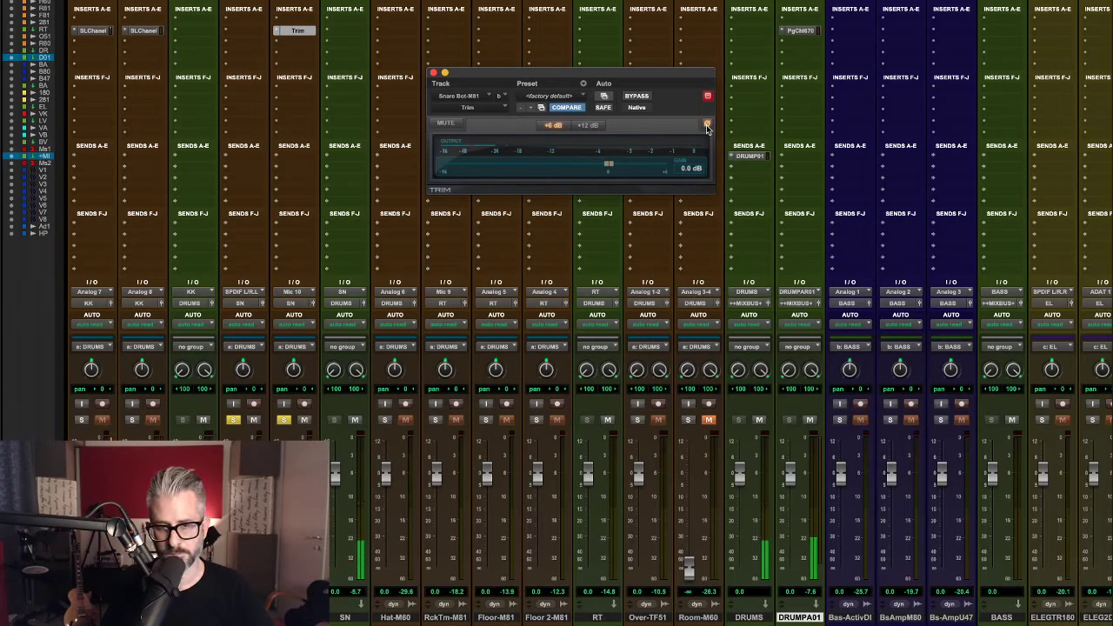
click(707, 125)
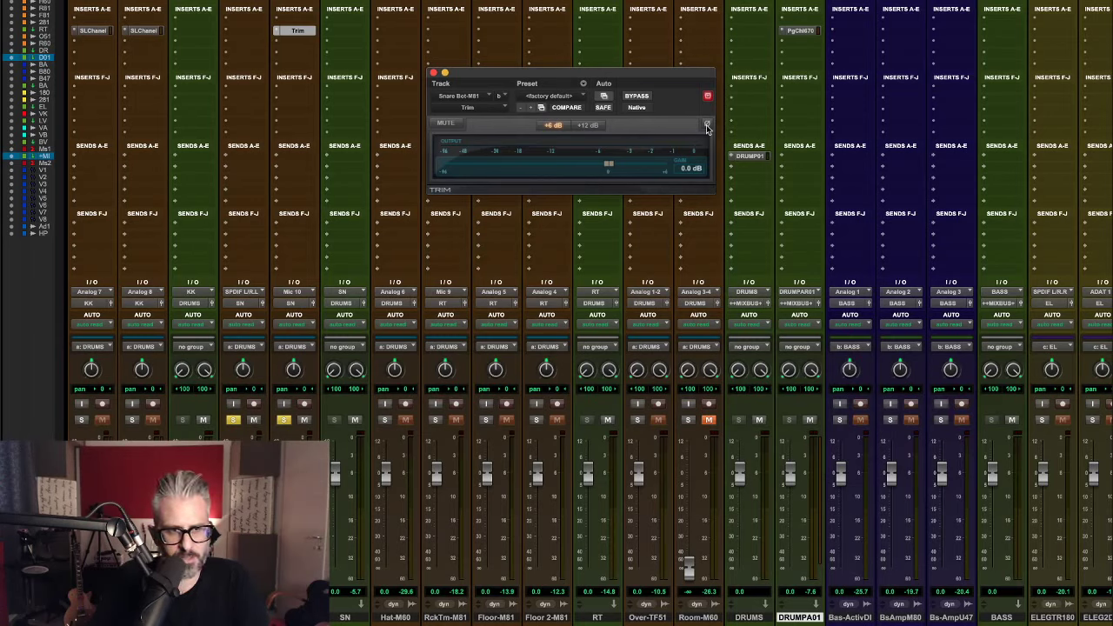
click(279, 31)
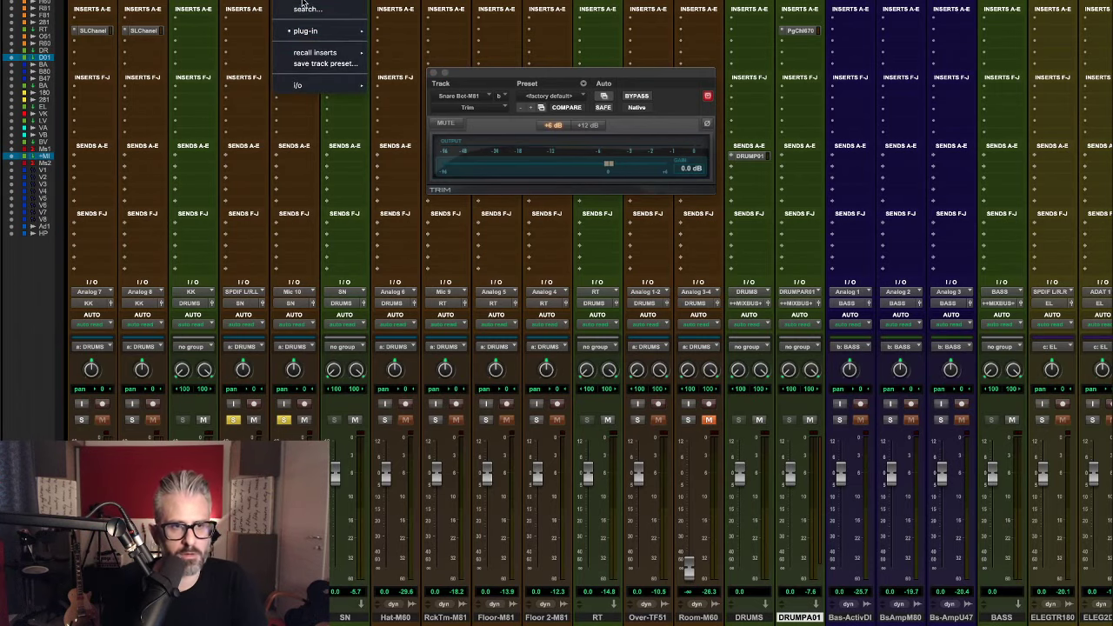
click(304, 0)
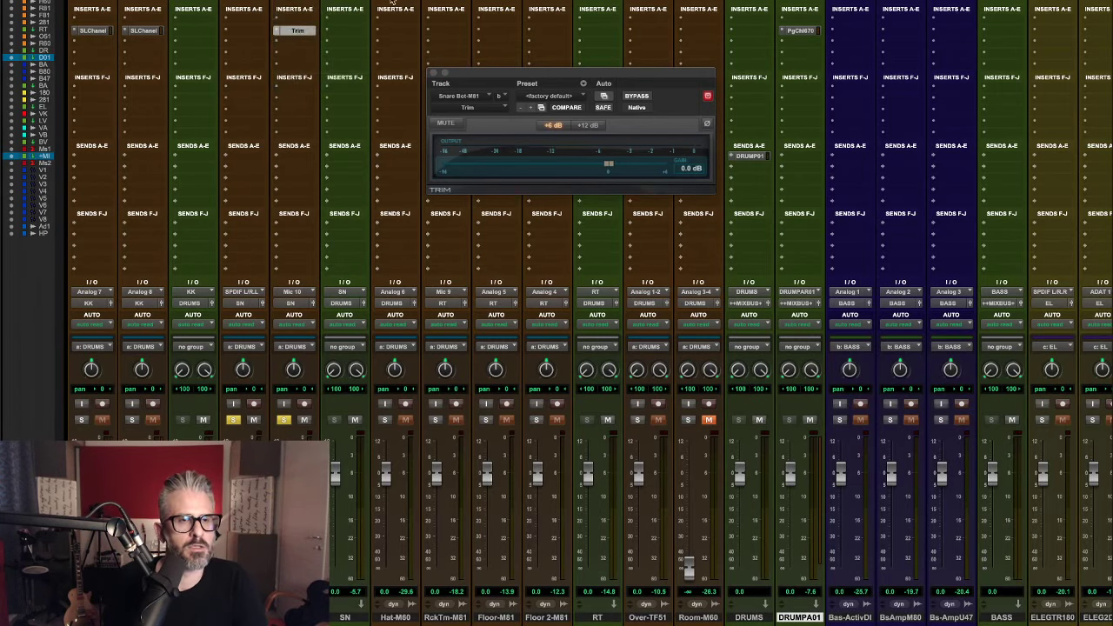
click(433, 73)
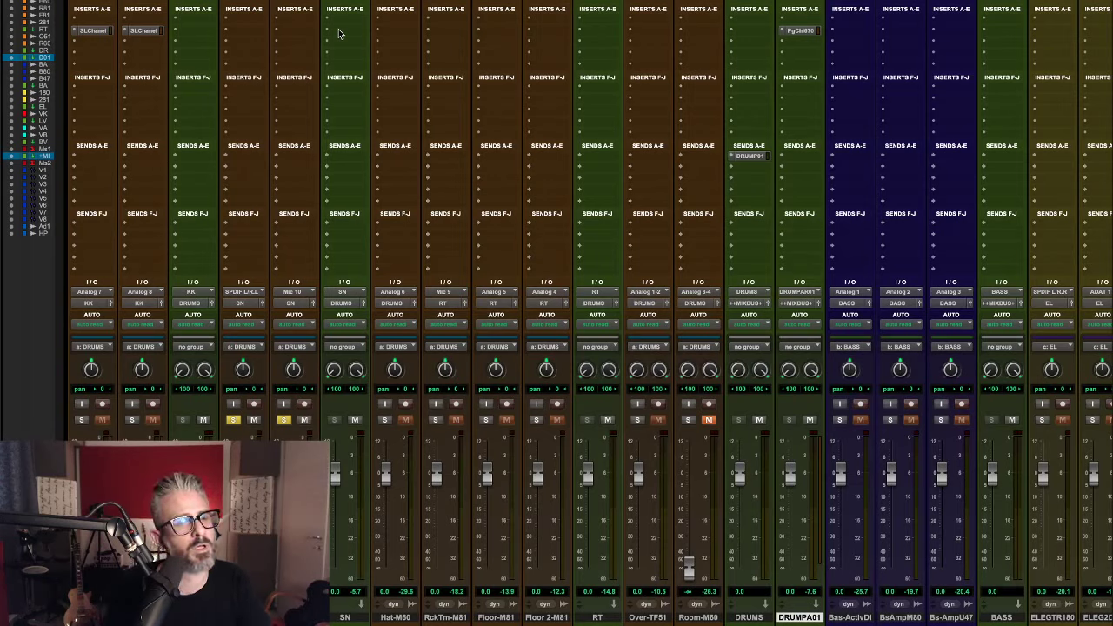
Insert the stereo SSLChannel plug-in in insert slot B of the SN track.
click(339, 34)
click(346, 13)
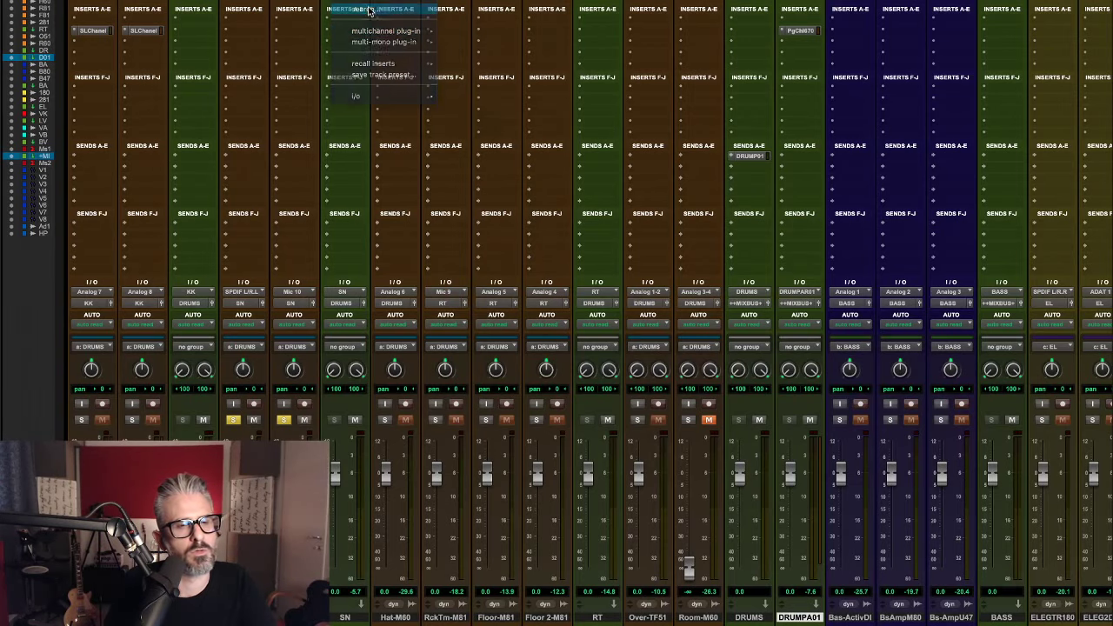
click(496, 29)
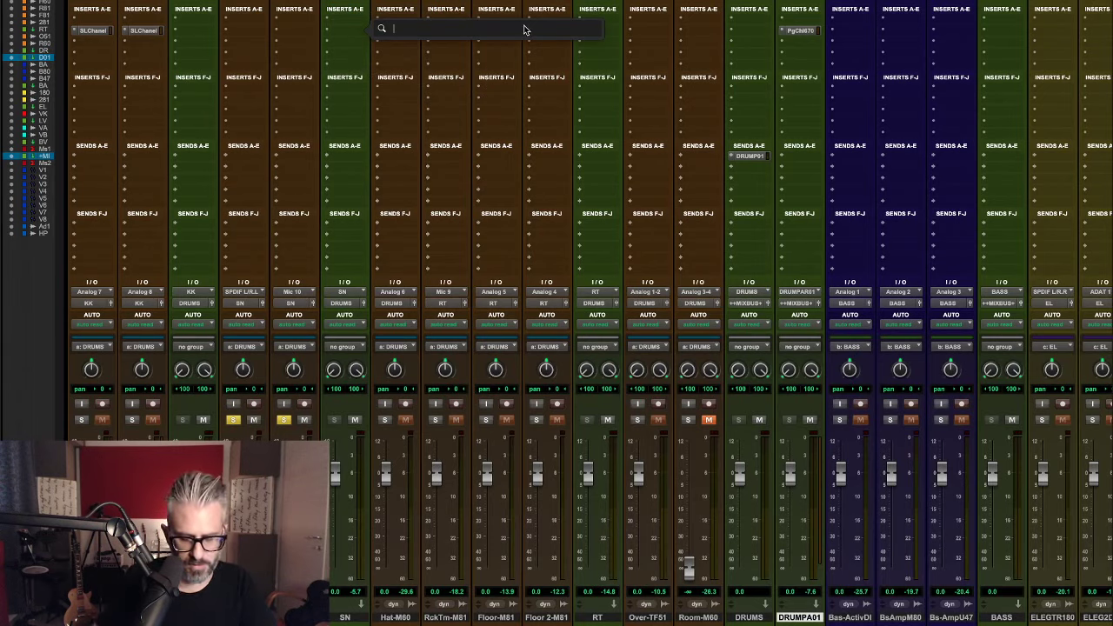
text(ssl)
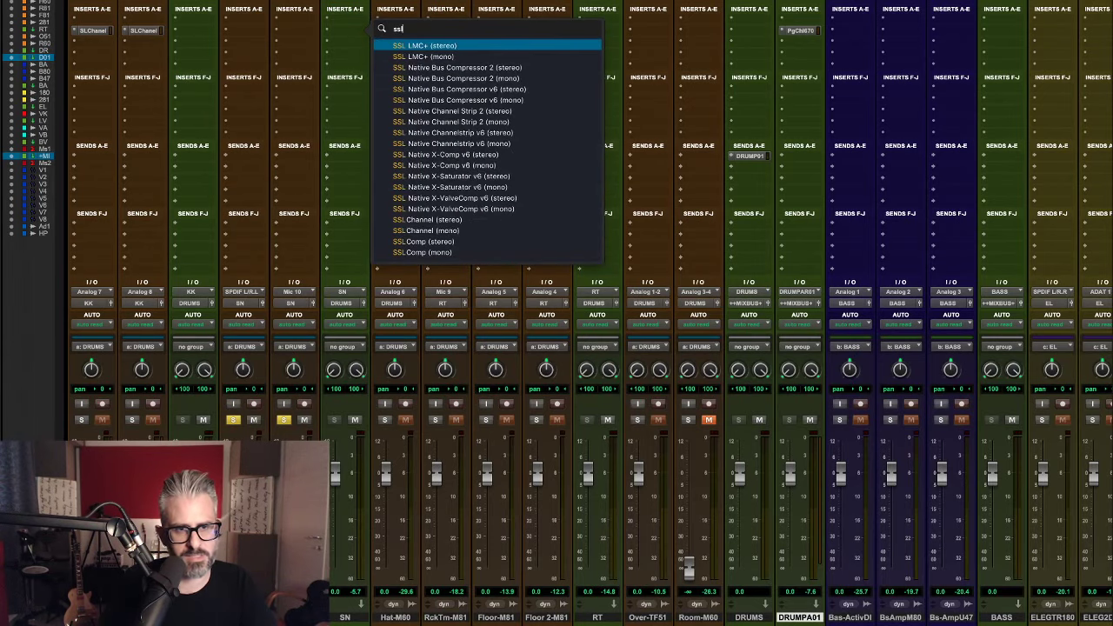
click(566, 221)
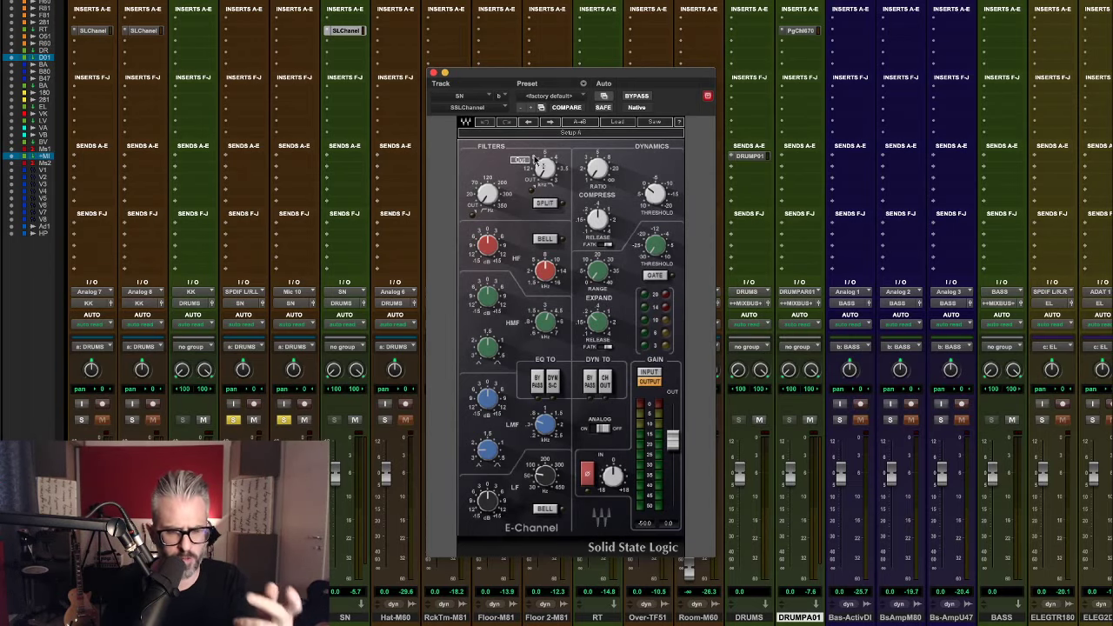
Play the soloed snares and slightly boost the HF and LF bands in SN's SSLChannel, with the LF band set to bell.
key(space)
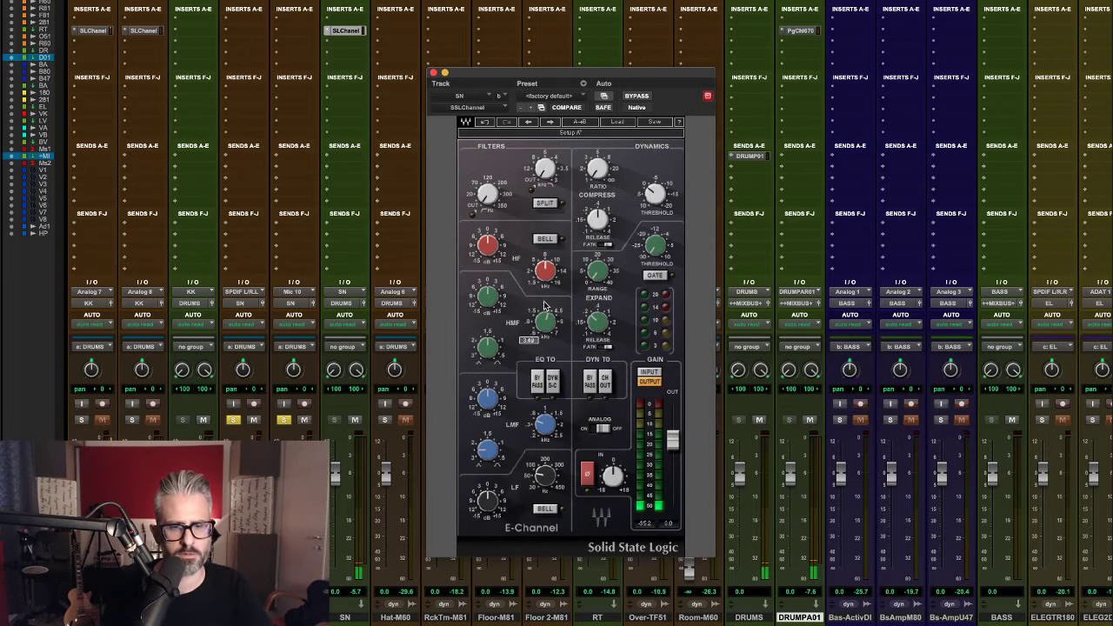
drag(487, 246, 488, 233)
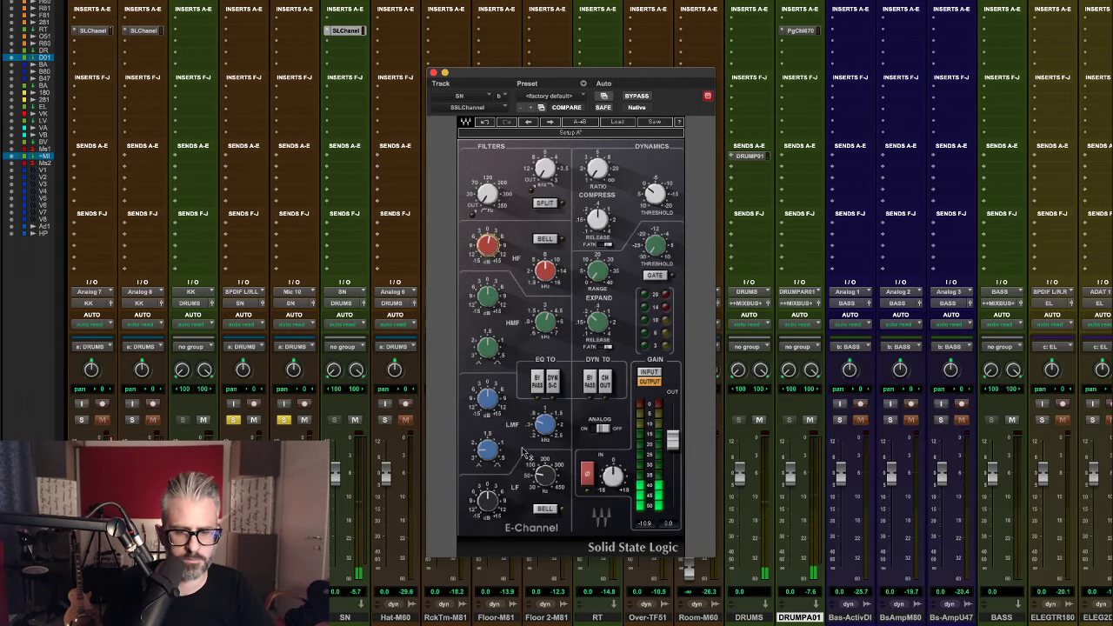
drag(541, 492, 488, 494)
click(545, 508)
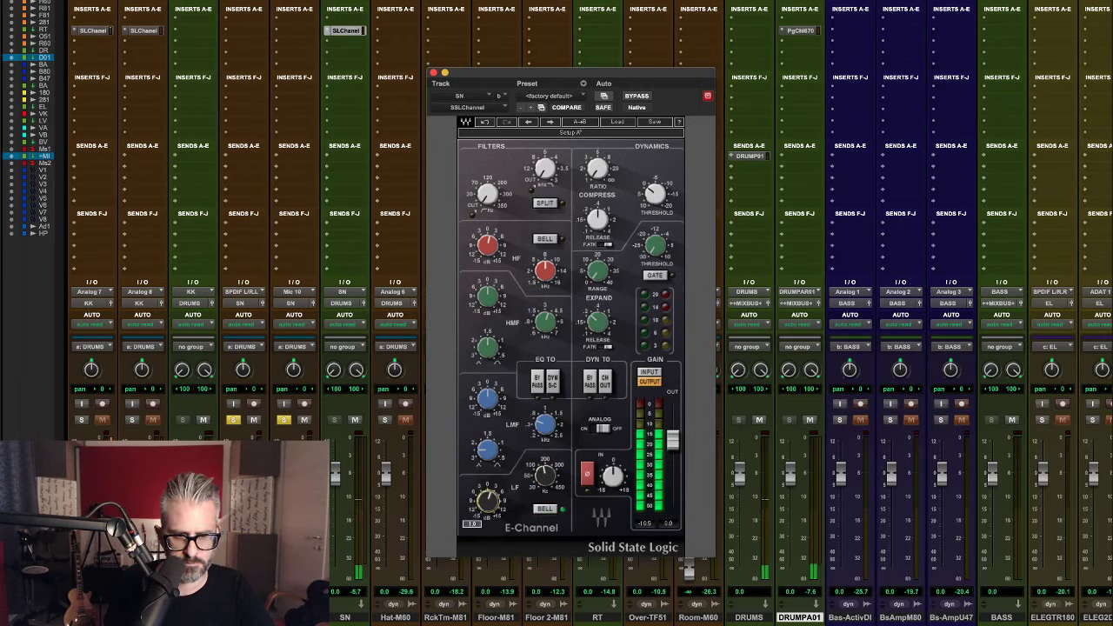
Route SN's dynamics to the channel output and adjust the compressor ratio, compressor threshold and input gain.
click(605, 383)
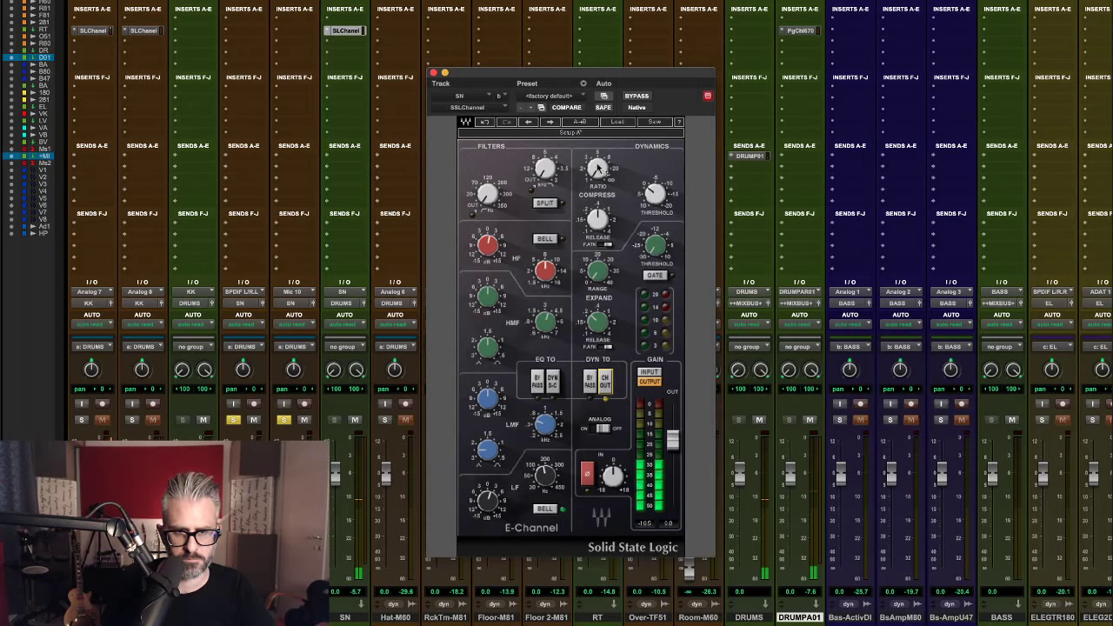
drag(597, 174, 597, 163)
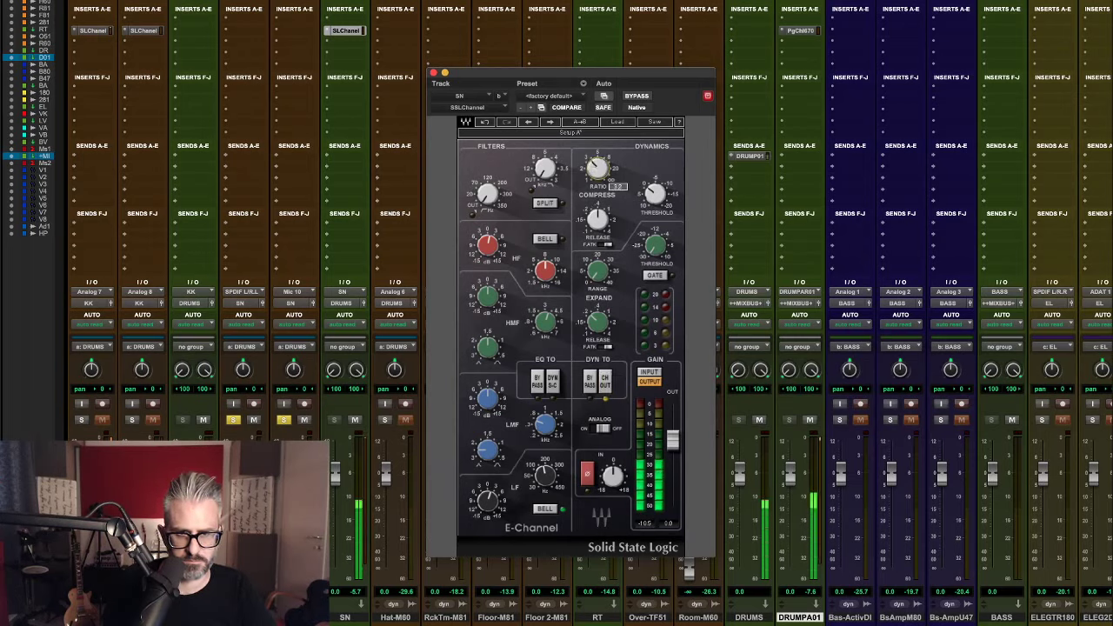
click(657, 193)
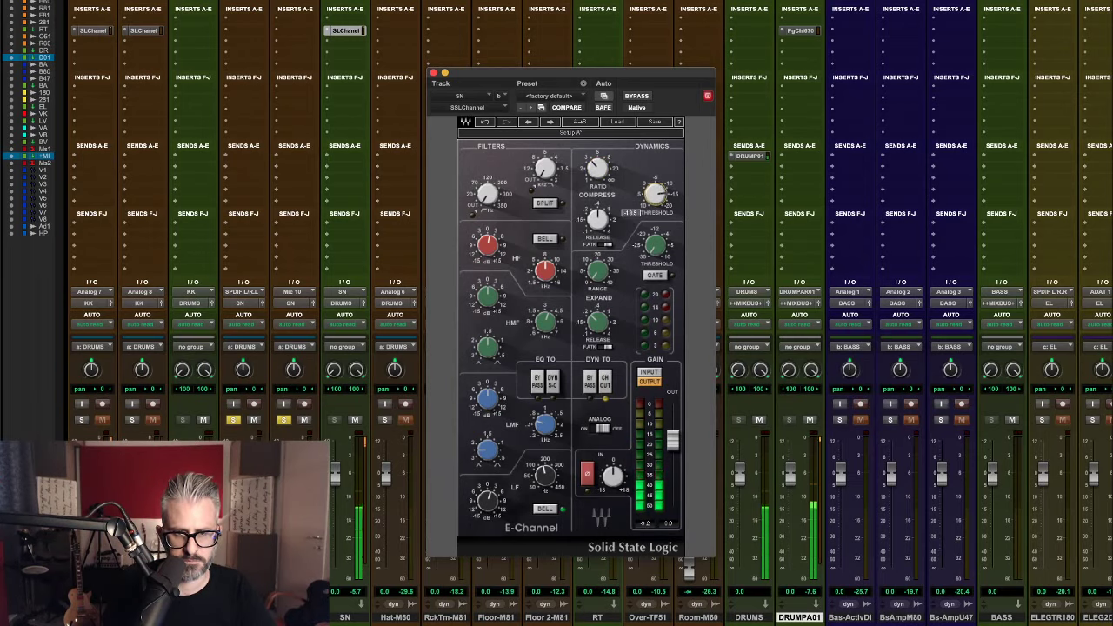
click(613, 476)
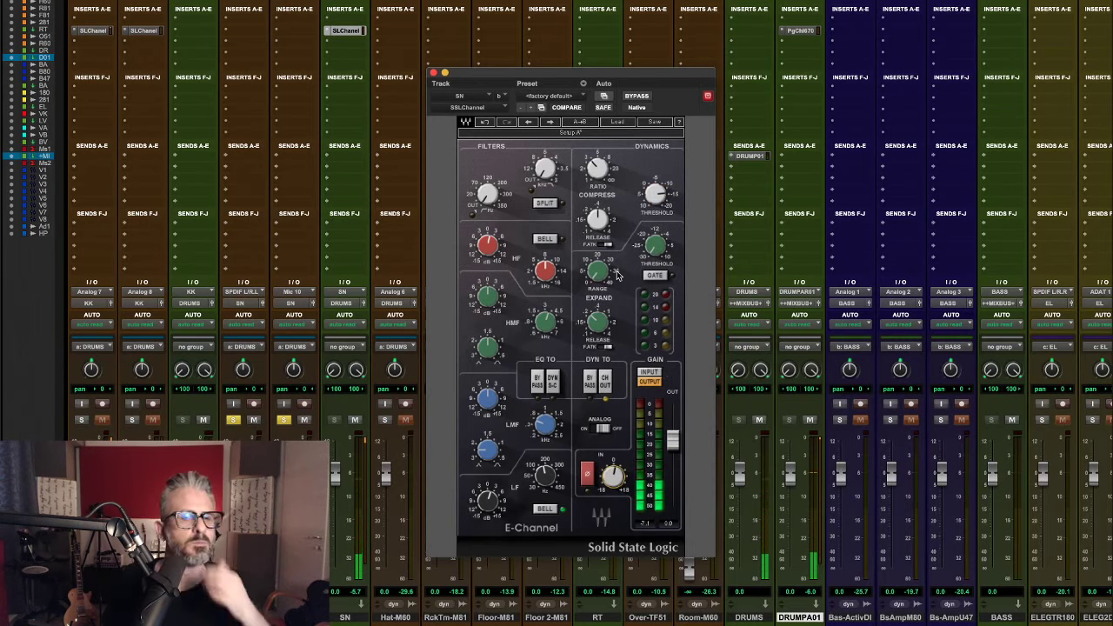
Adjust the expander's threshold, range and release on the SN track, and close the SSLChannel window.
click(652, 248)
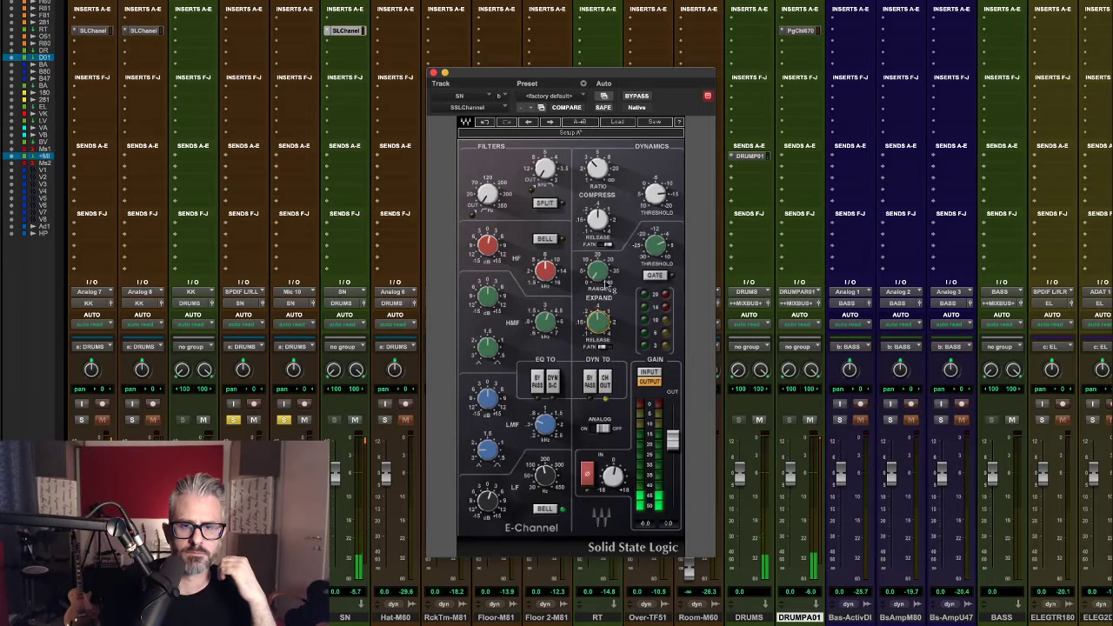
drag(598, 271, 597, 251)
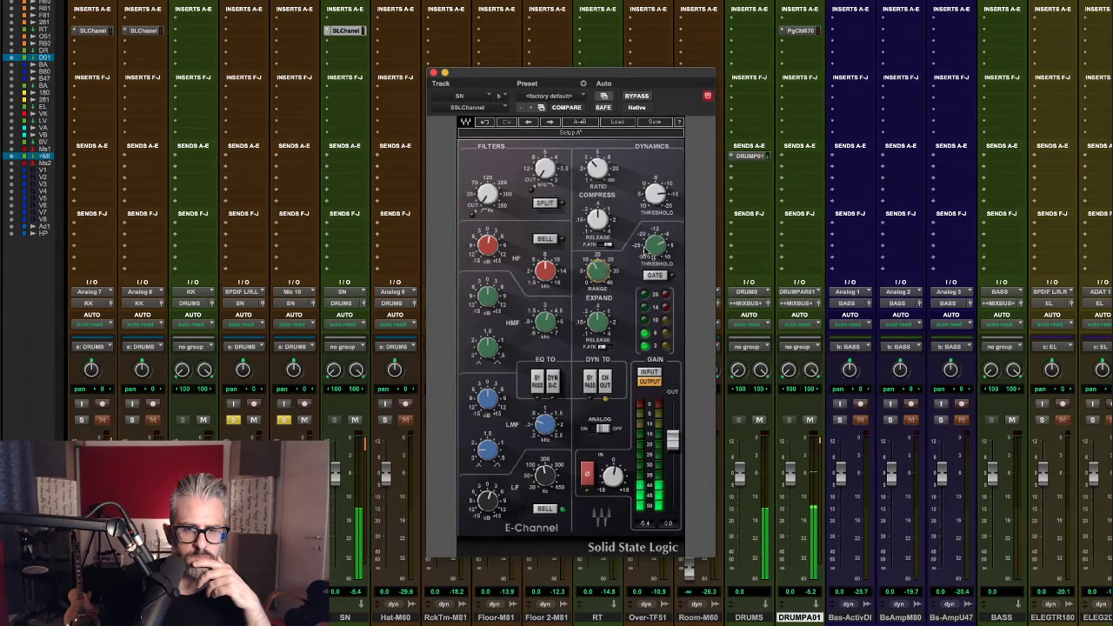
drag(598, 323, 599, 333)
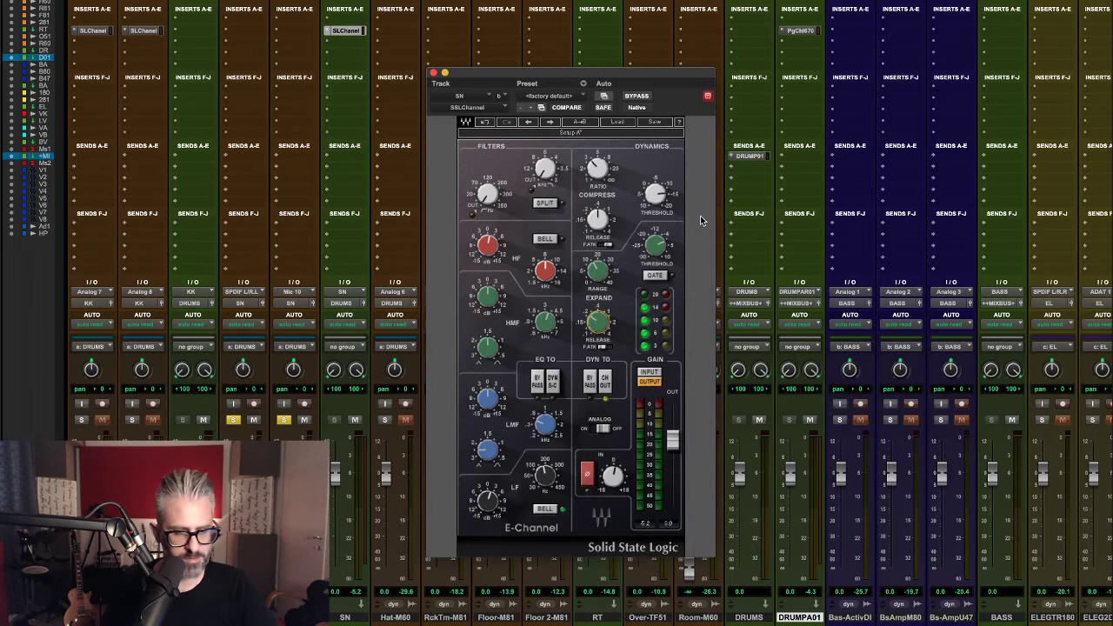
click(434, 73)
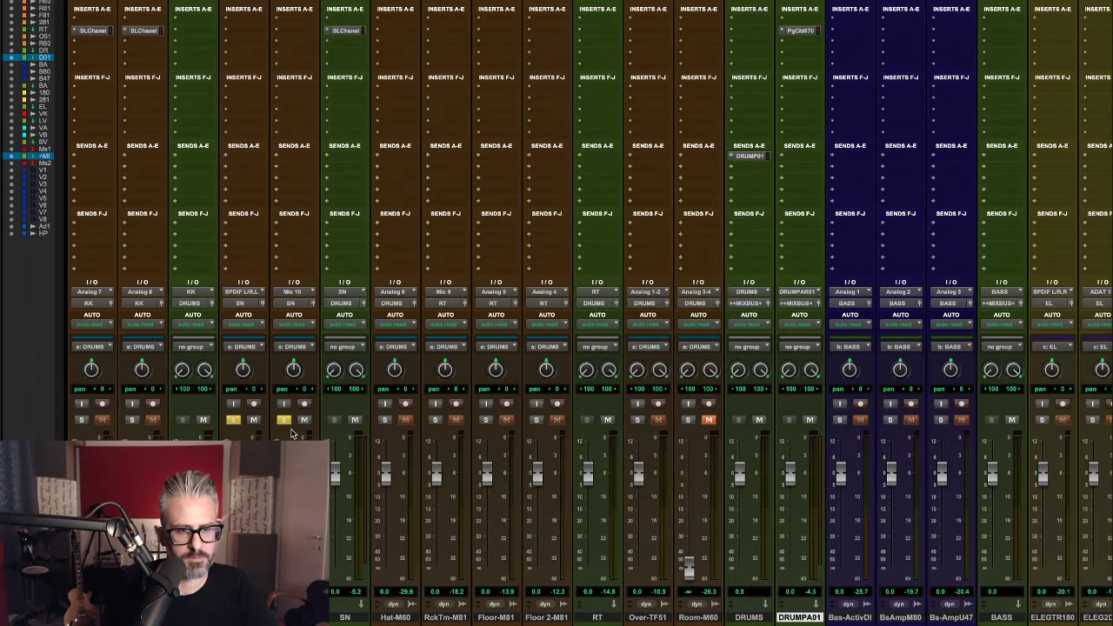
Unsolo both snare tracks and play the snare together with the rest of the drum kit.
click(284, 420)
click(233, 420)
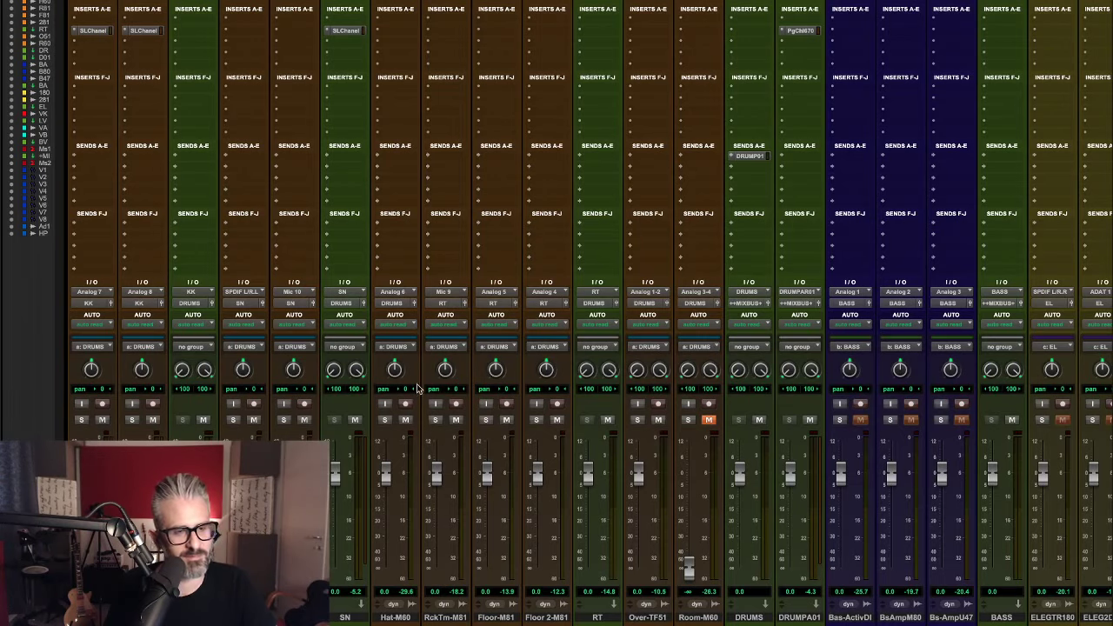
key(space)
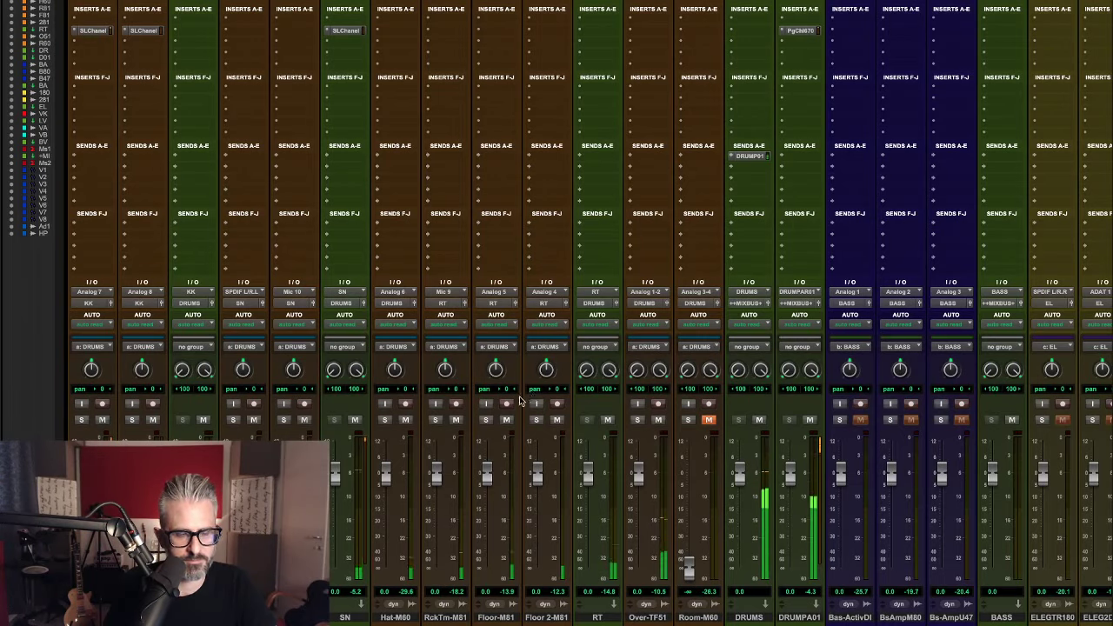
Fine-tune the compressor release in SN's SSLChannel against the full kit, close the plug-in and replay the drums briefly.
click(345, 30)
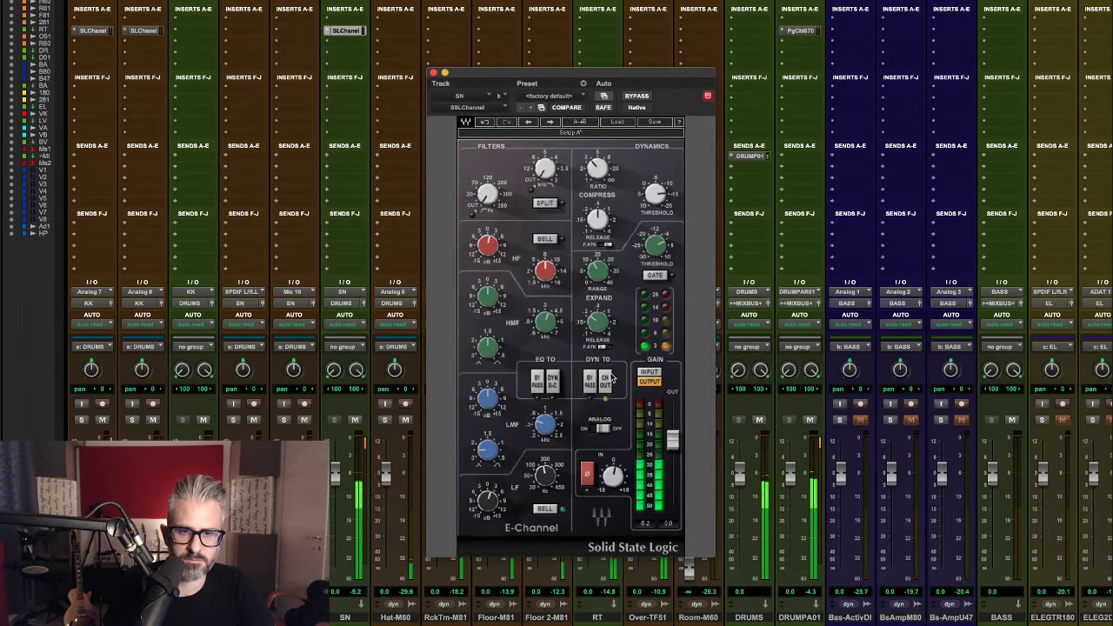
mouse_move(596, 326)
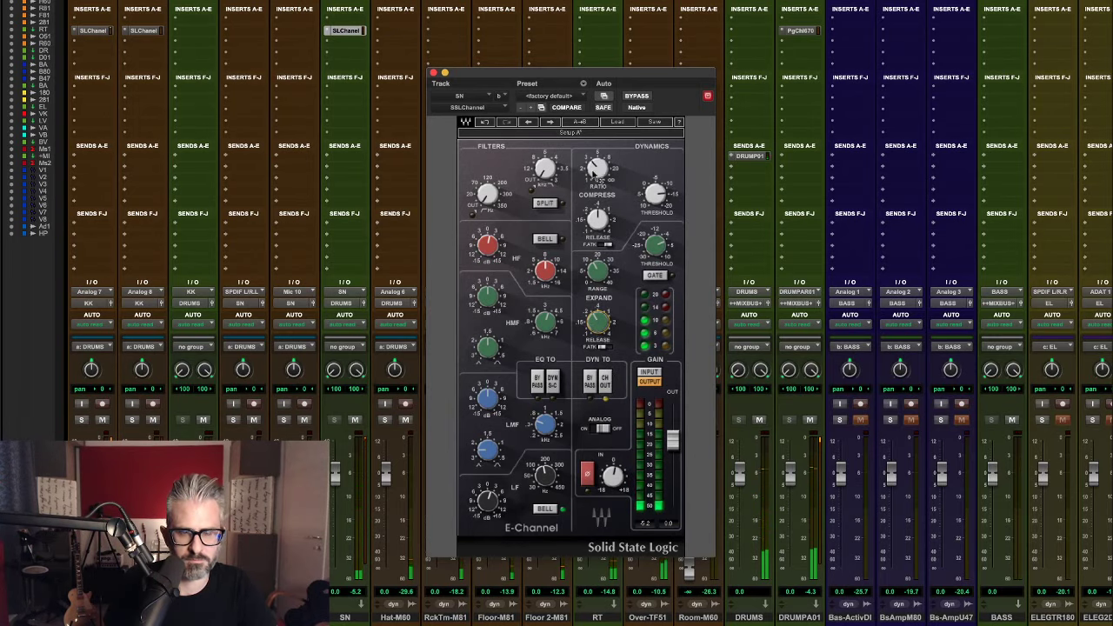
mouse_move(598, 221)
drag(598, 221, 597, 225)
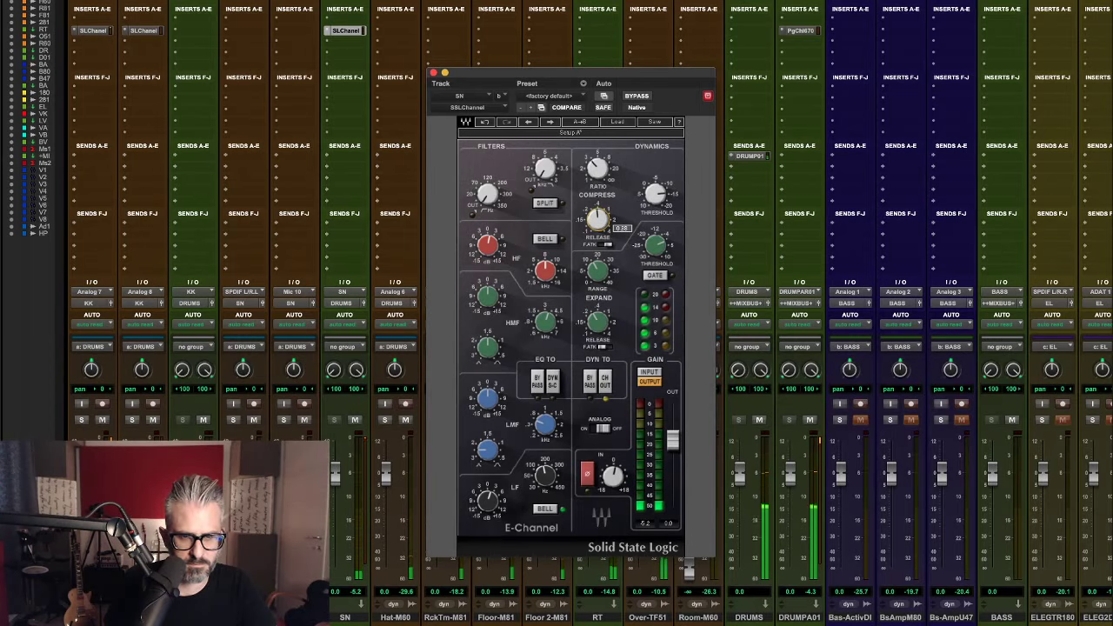
click(434, 73)
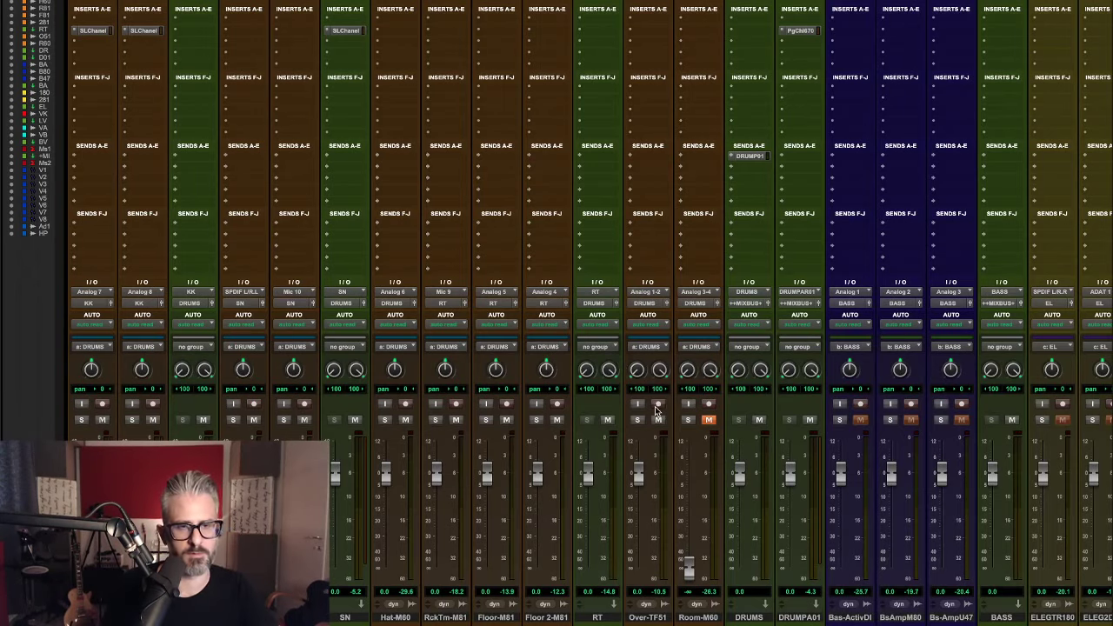
key(space)
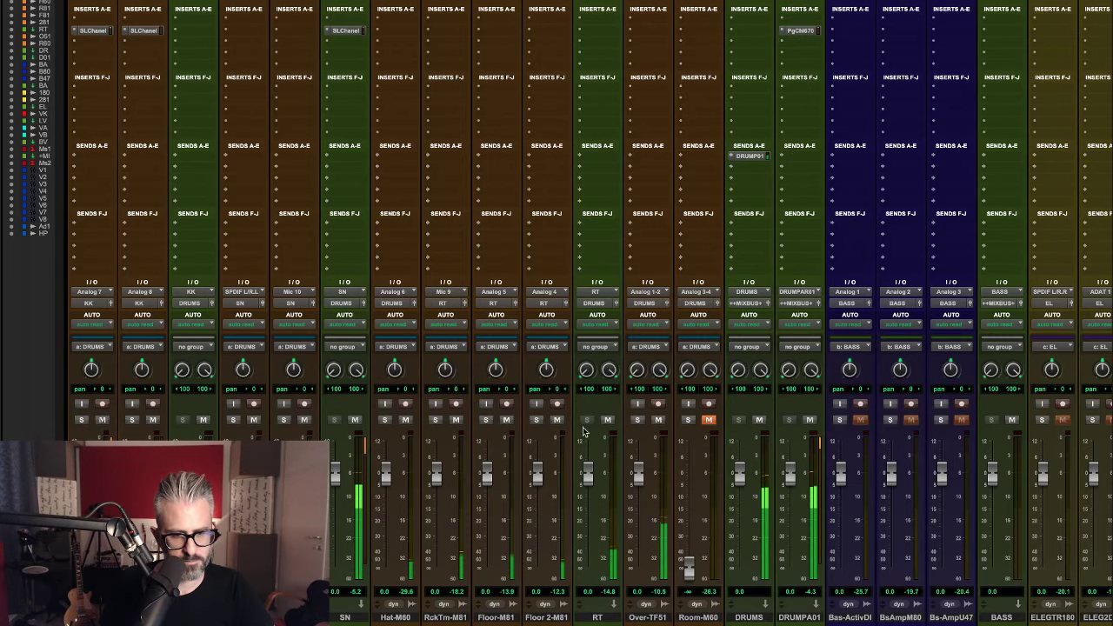
key(space)
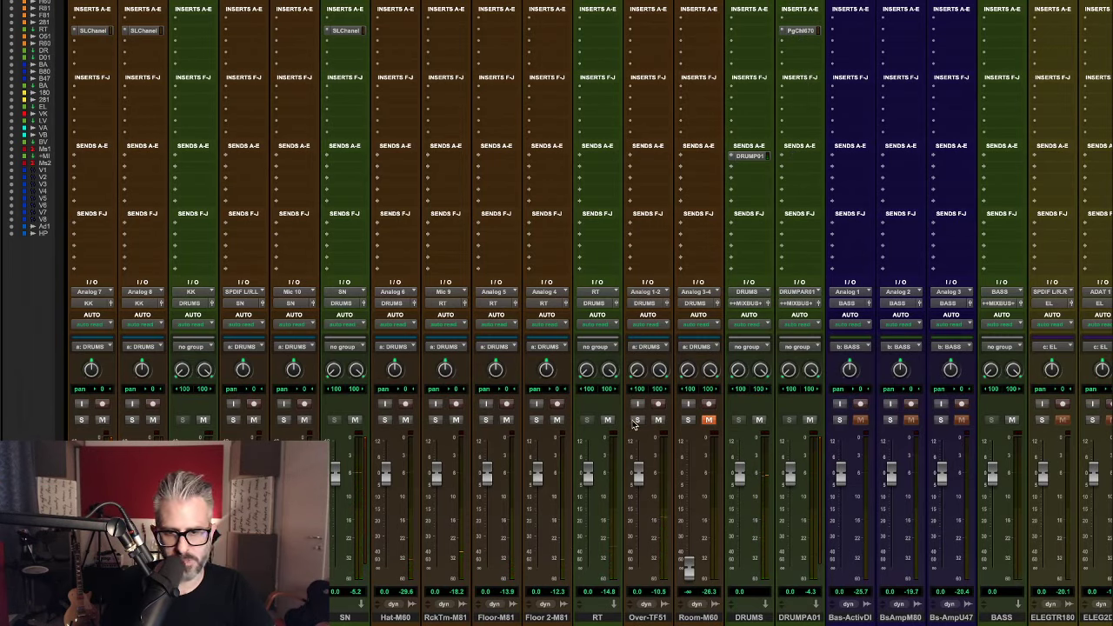
Solo the Over-TF51 overheads and audition the tom hits around the Location 3 marker in the Edit window.
click(635, 421)
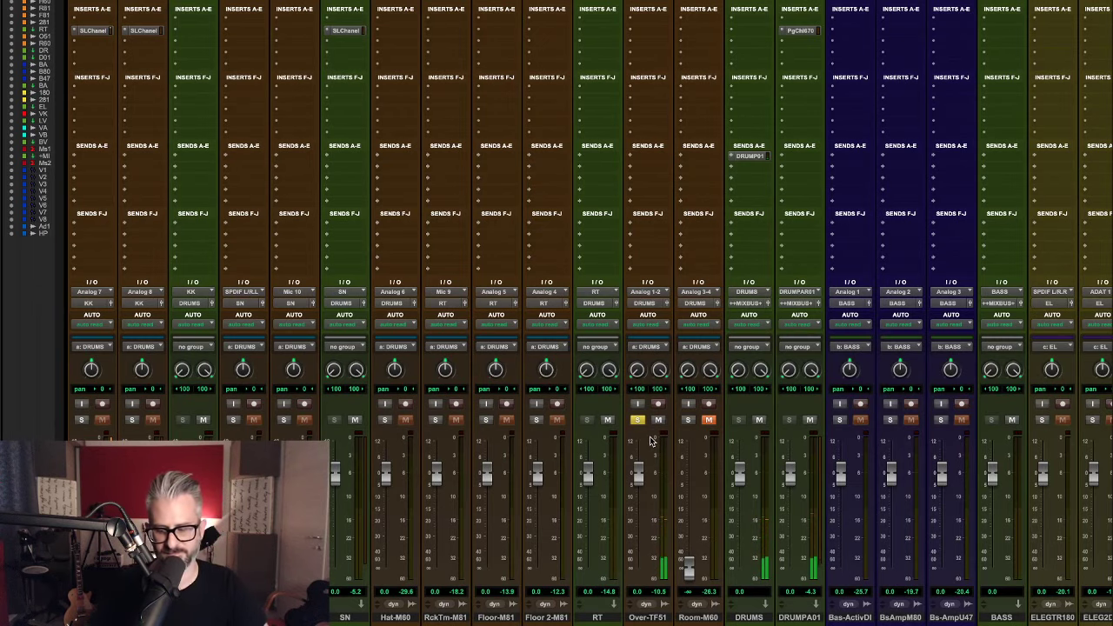
key(super+equal)
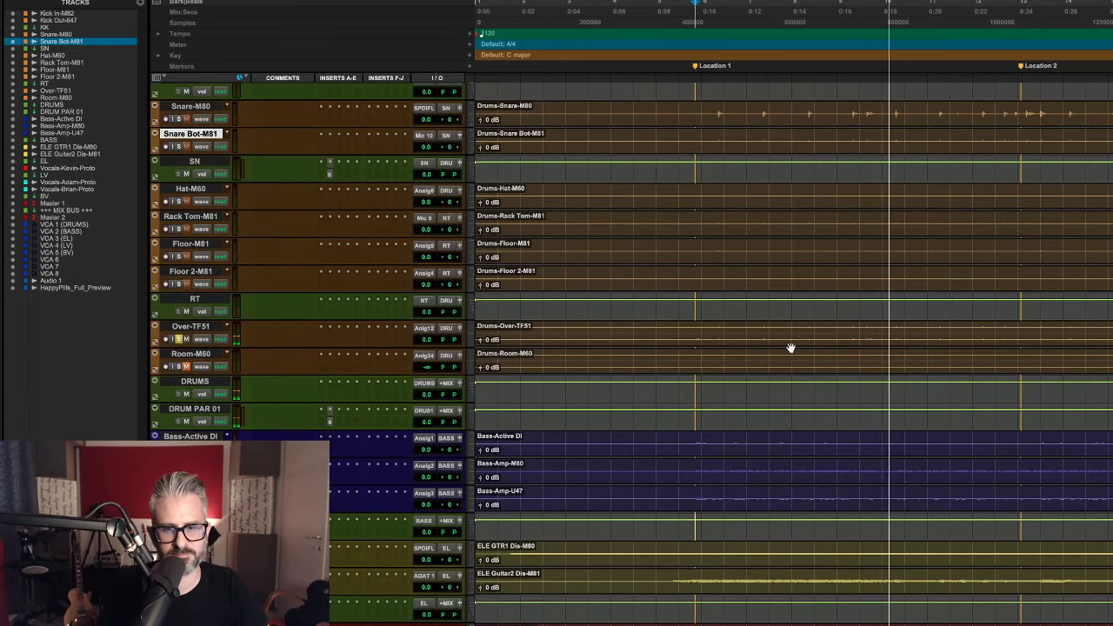
scroll(784, 348, right, 10)
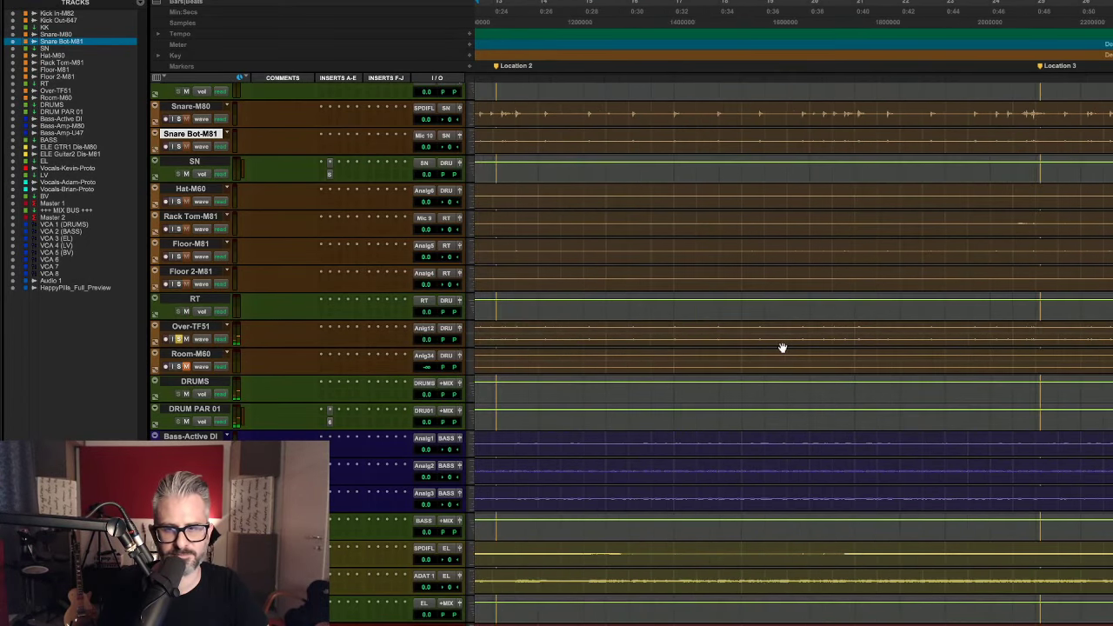
scroll(783, 348, right, 3)
click(978, 213)
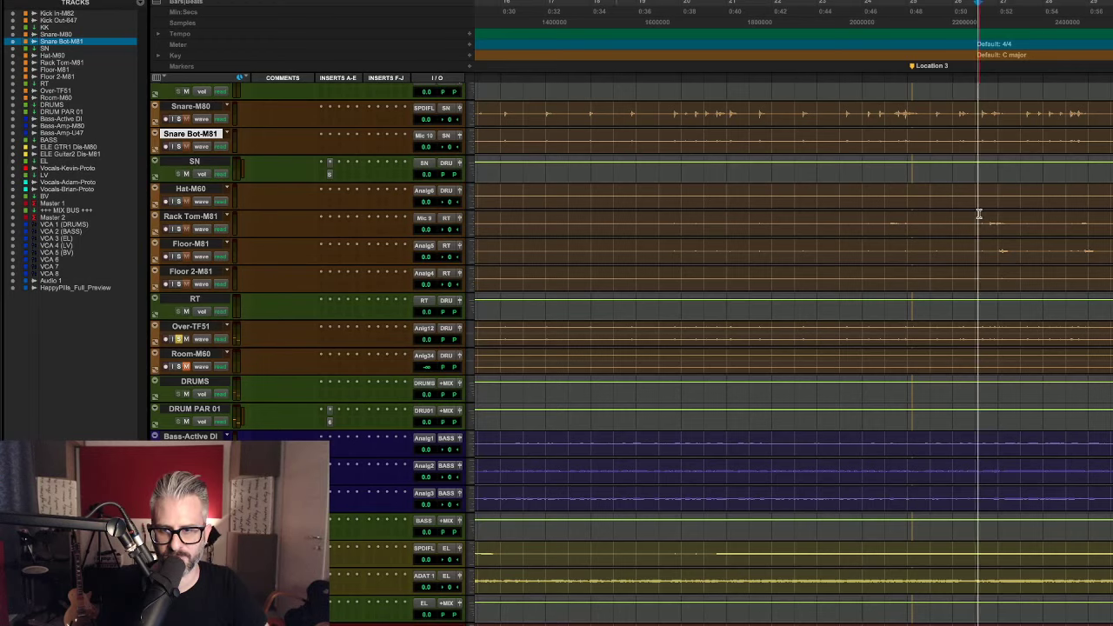
key(space)
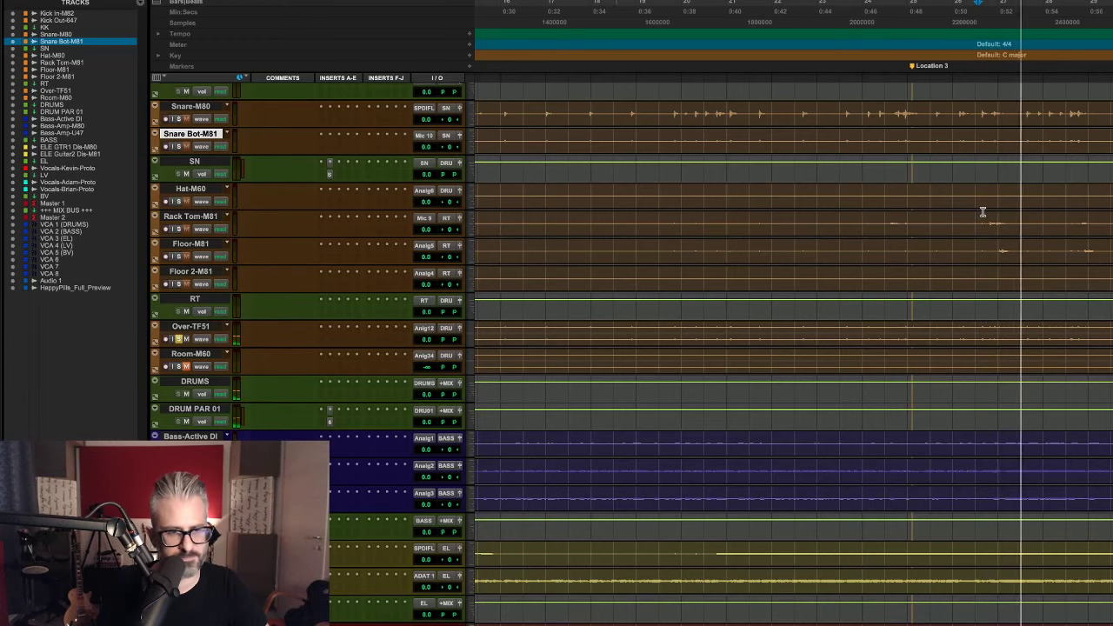
key(space)
key(space)
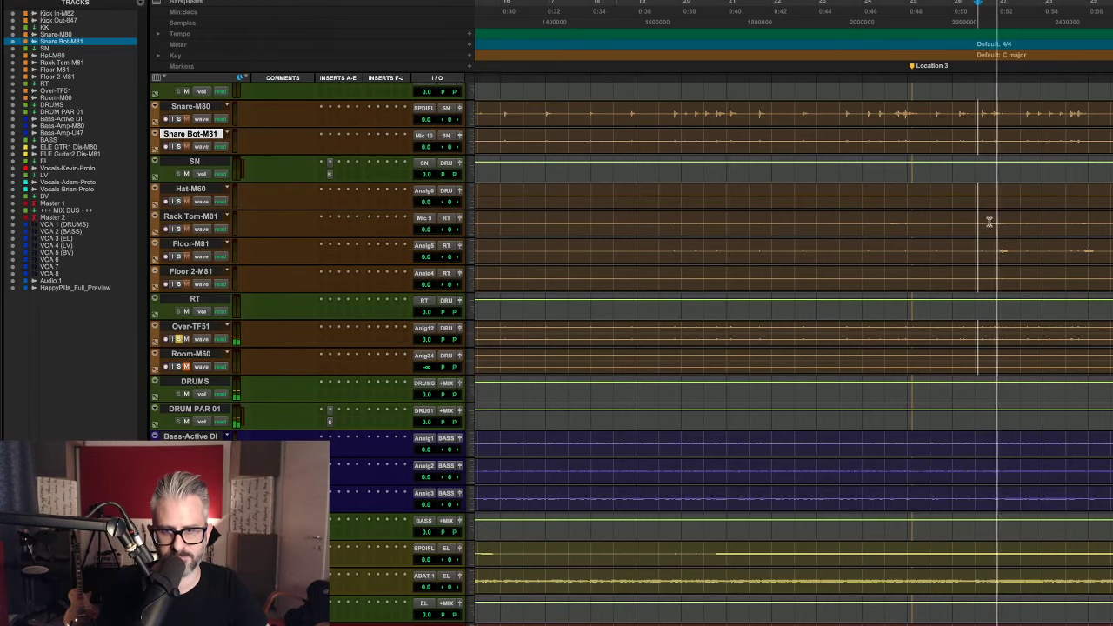
click(889, 217)
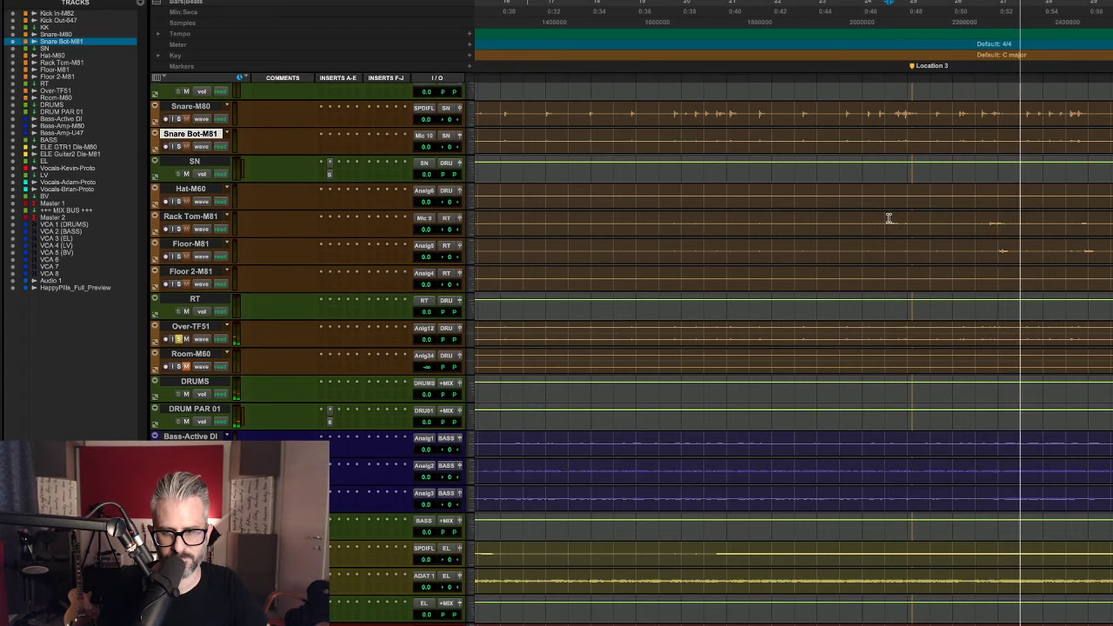
key(space)
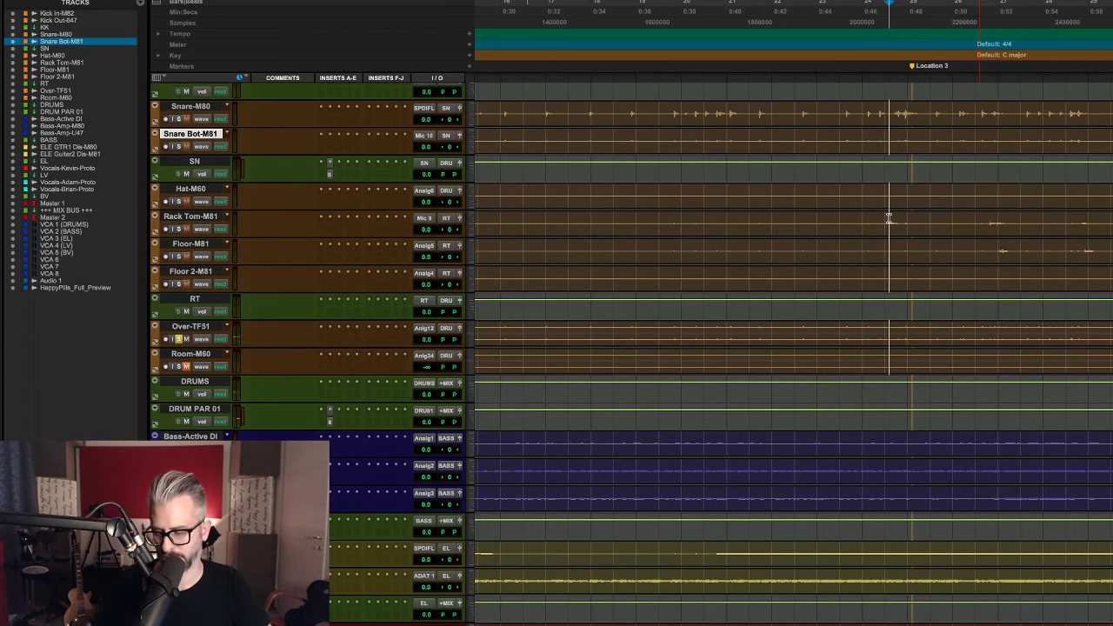
key(Return)
In the Mix window, pan Hat-M60 35 right, RckTm-M81 44 right, Floor-M81 27 left and Floor 2-M81 71 left.
key(ctrl+equal)
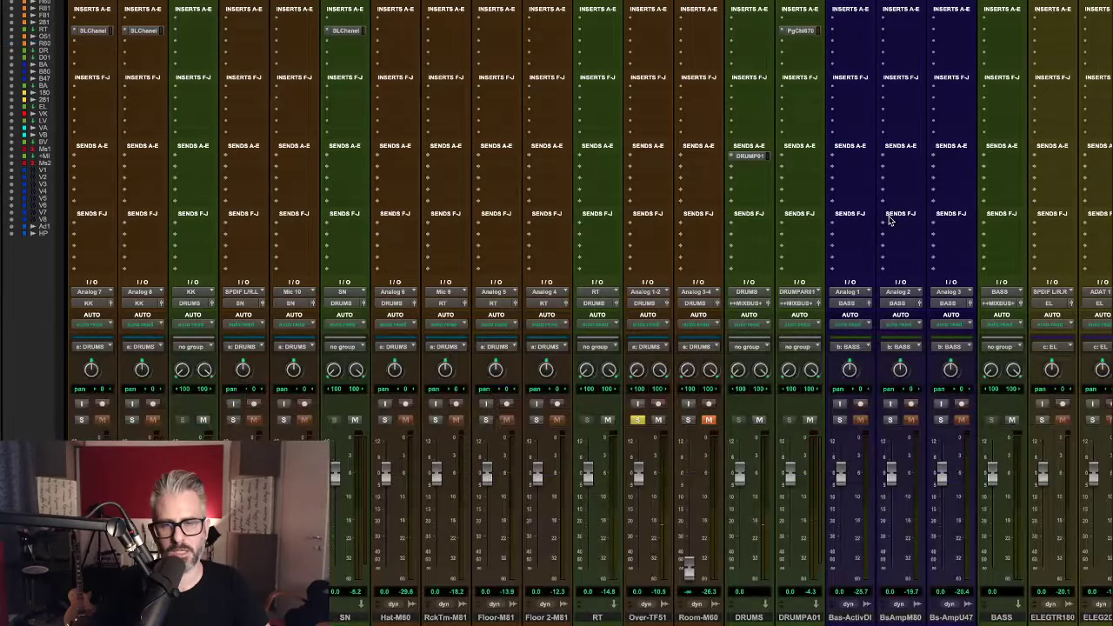
key(super+Tab)
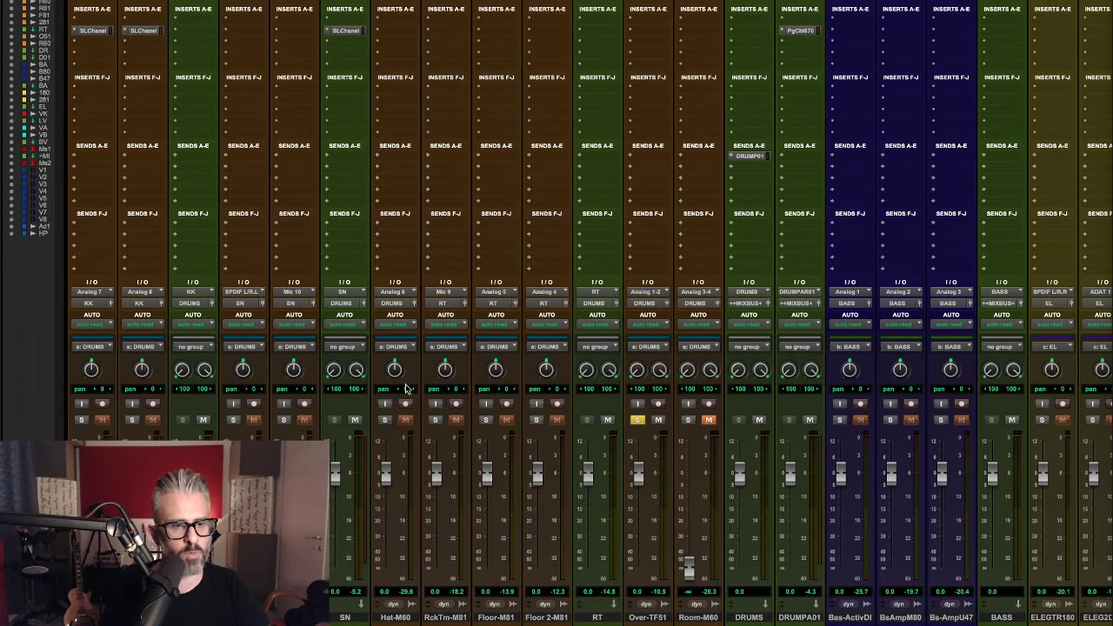
drag(399, 381, 400, 357)
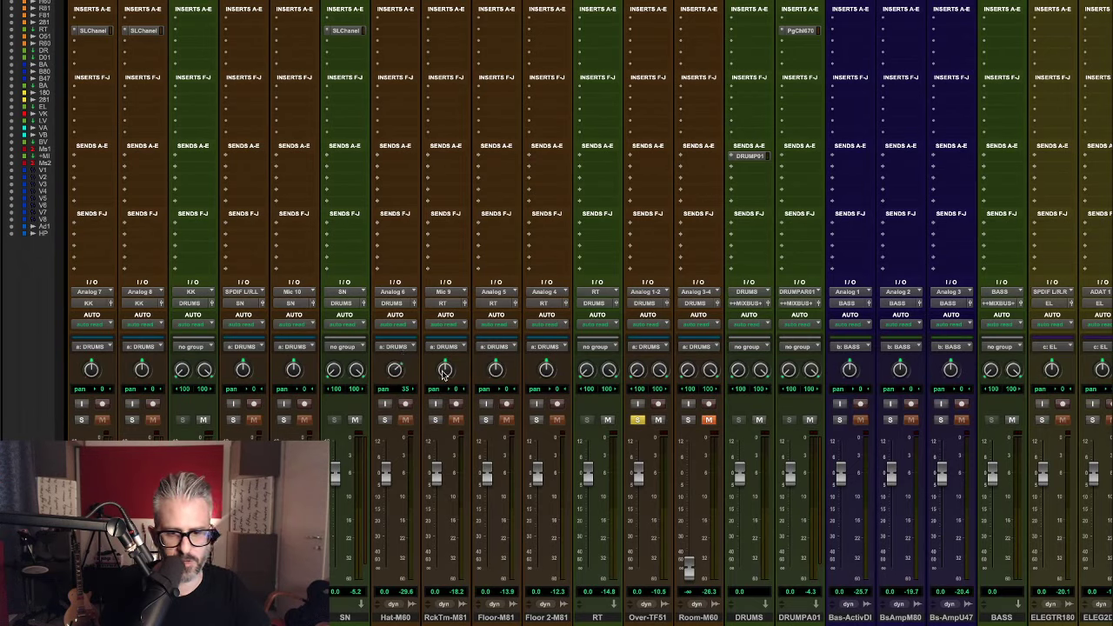
drag(444, 374, 446, 361)
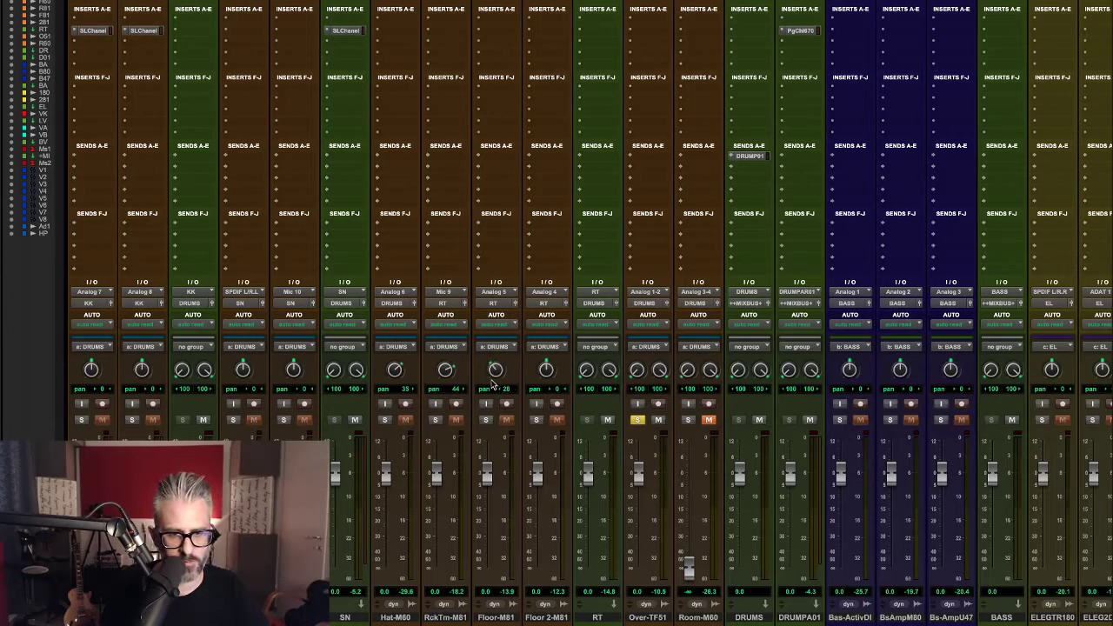
drag(545, 369, 539, 401)
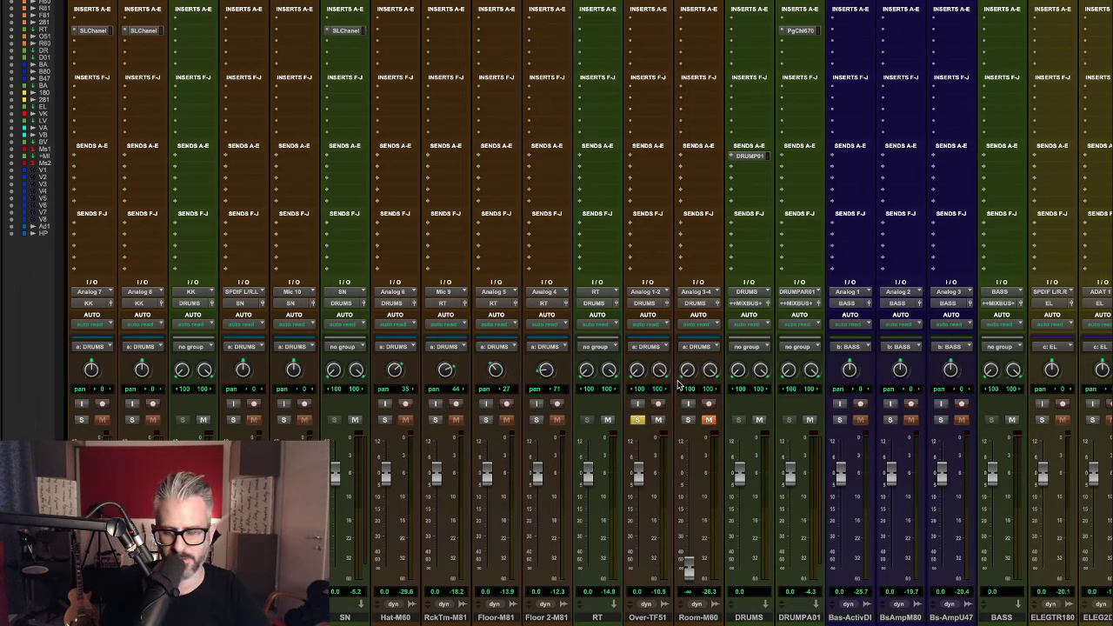
Unsolo the Over-TF51 overheads and lower their fader to -0.9 dB.
click(637, 420)
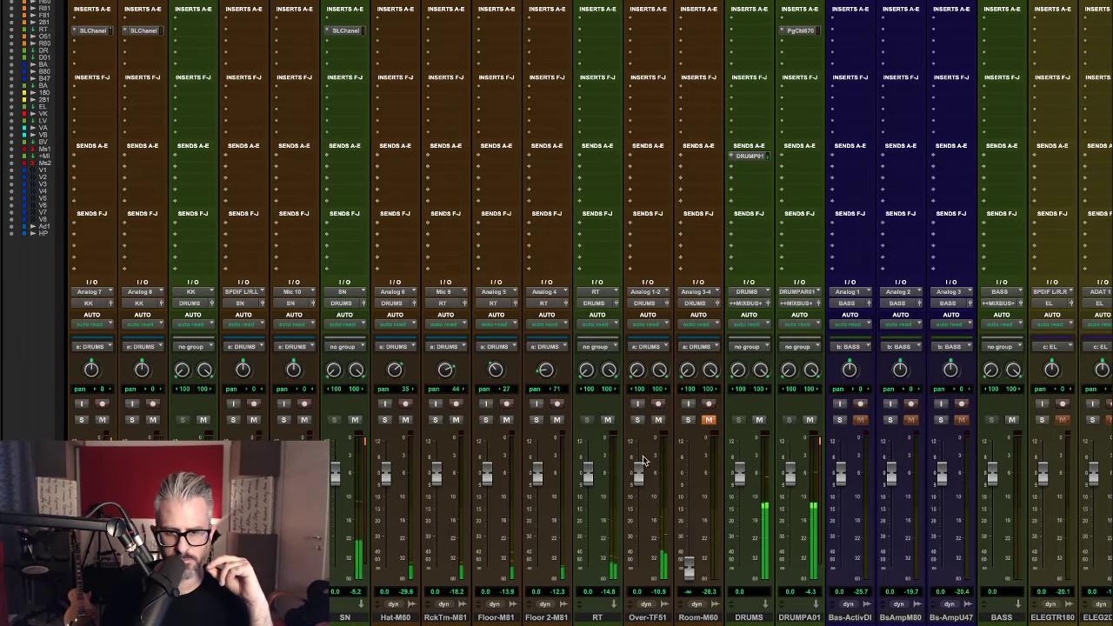
drag(644, 461, 643, 468)
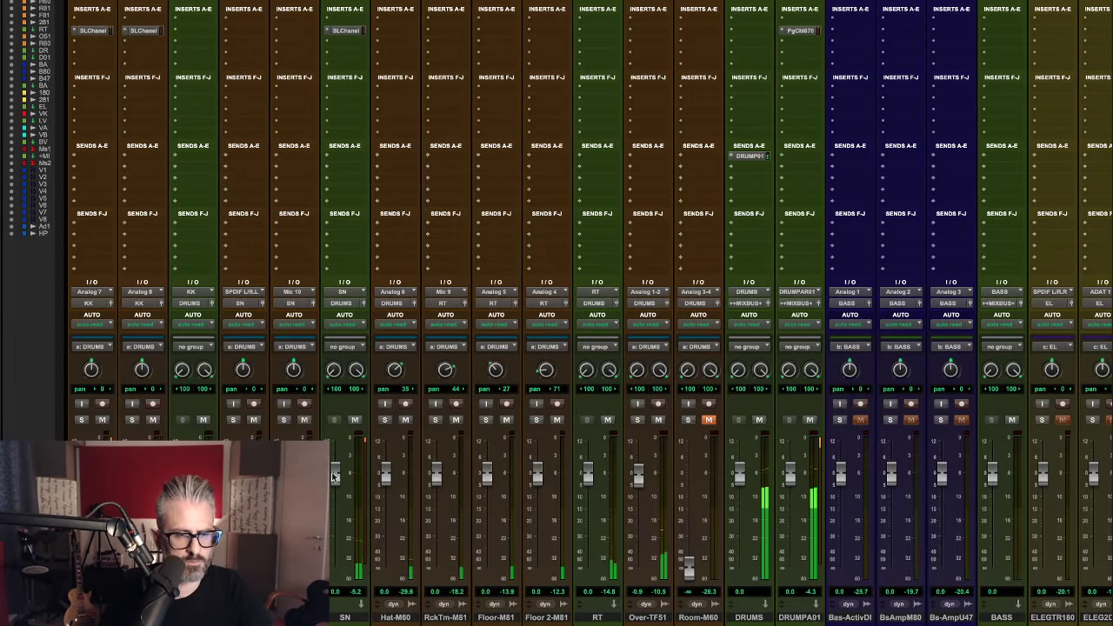
Assign send A of the SN track to a new stereo aux input track named SN REV.
click(349, 159)
click(392, 232)
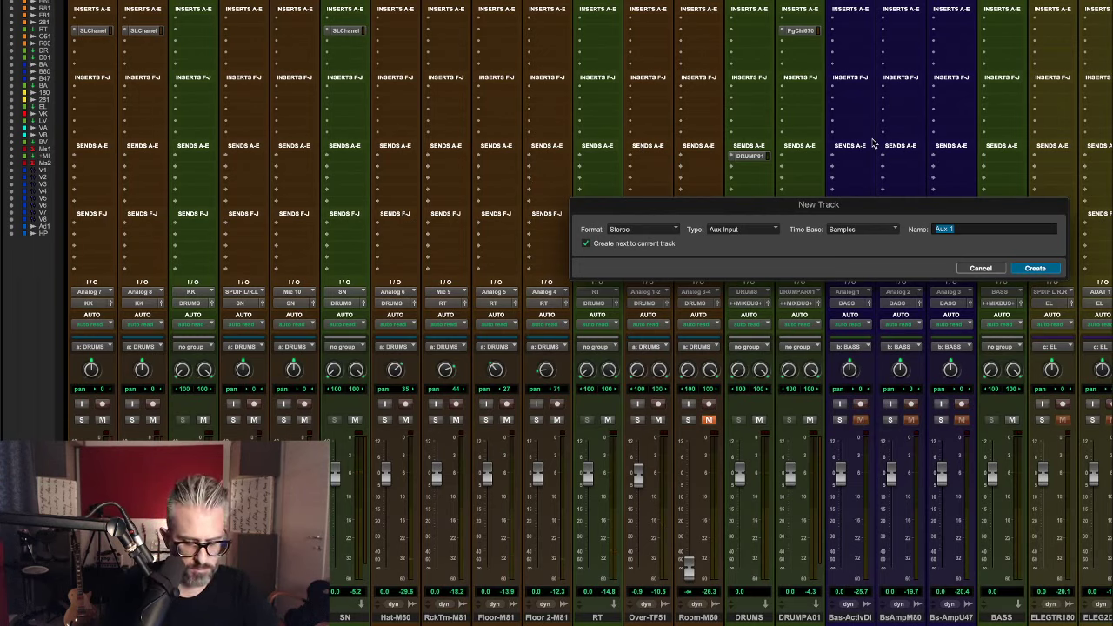
text(SB)
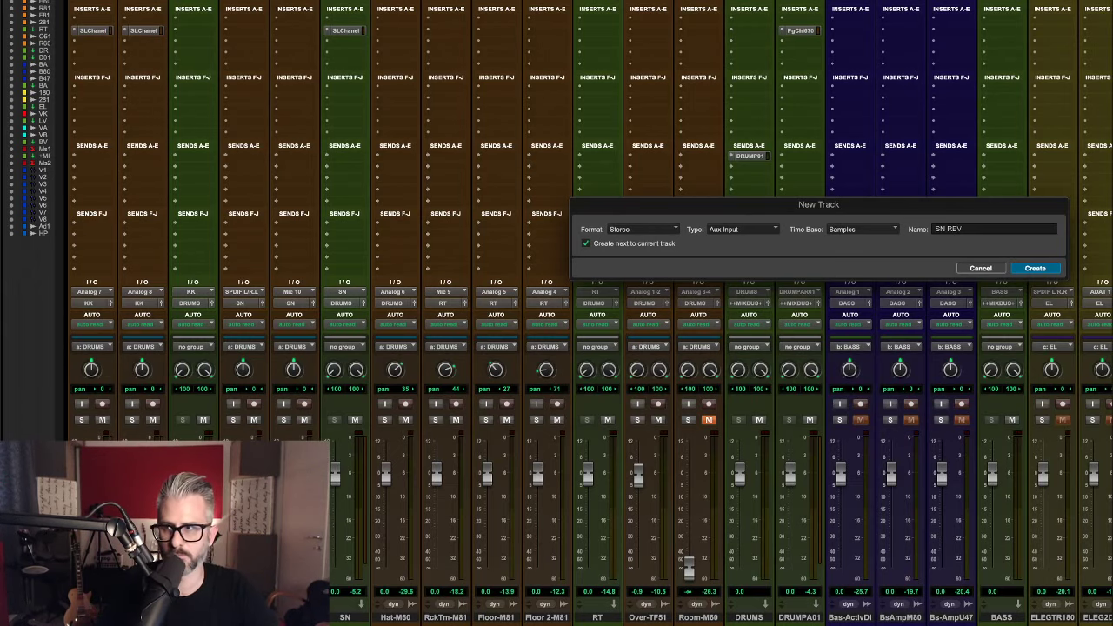
key(Return)
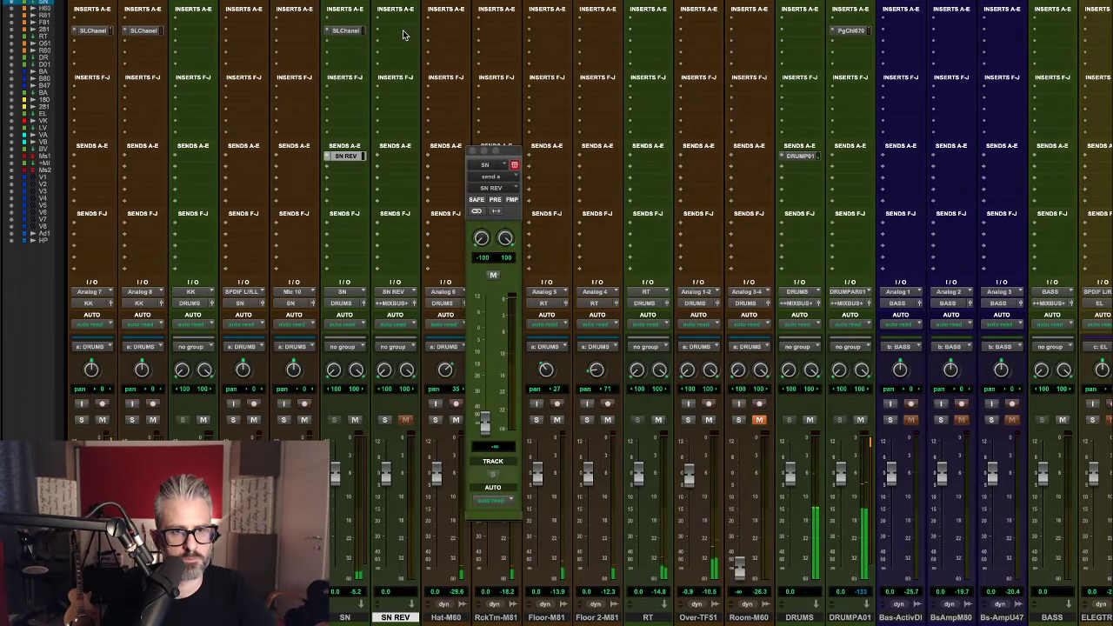
Insert the stereo SP2016 Reverb plug-in on the first insert slot of the SN REV track.
click(402, 35)
click(563, 58)
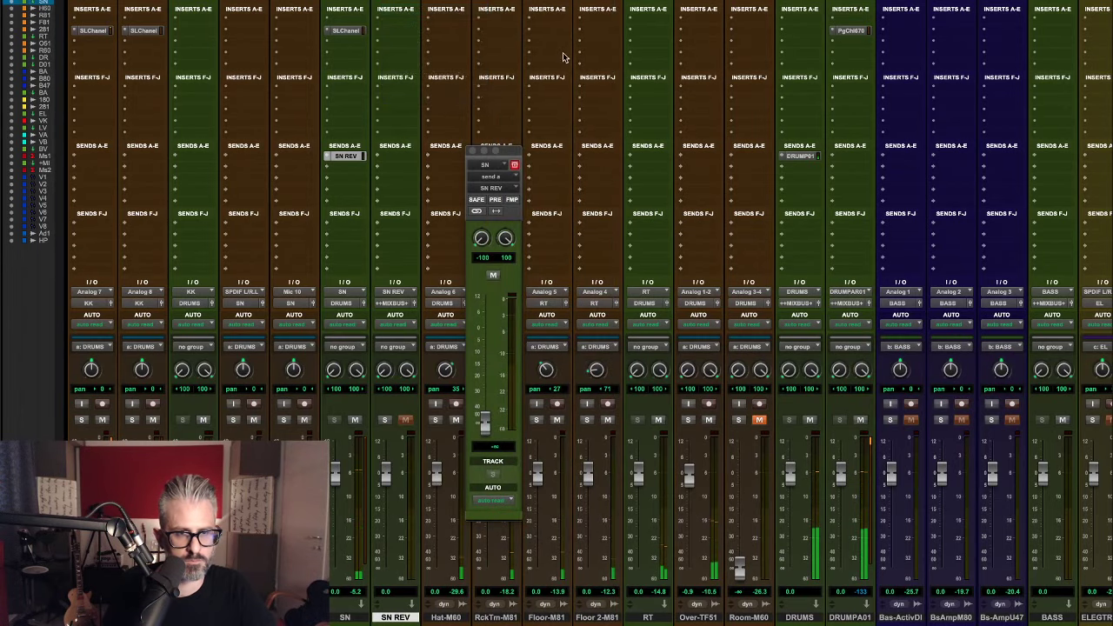
click(562, 57)
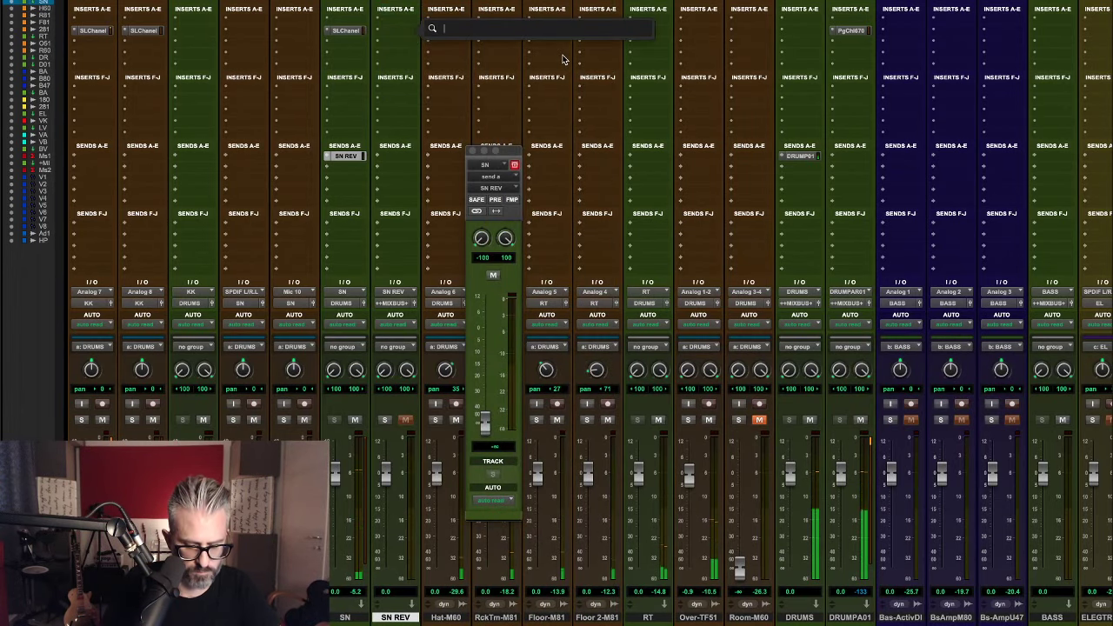
text(sp2)
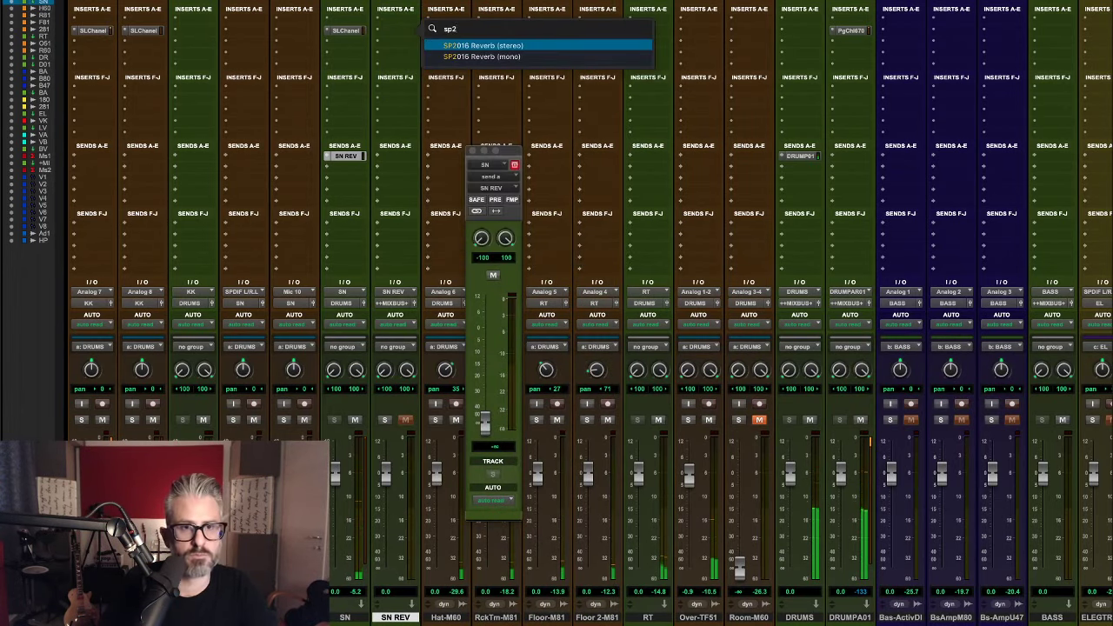
click(597, 49)
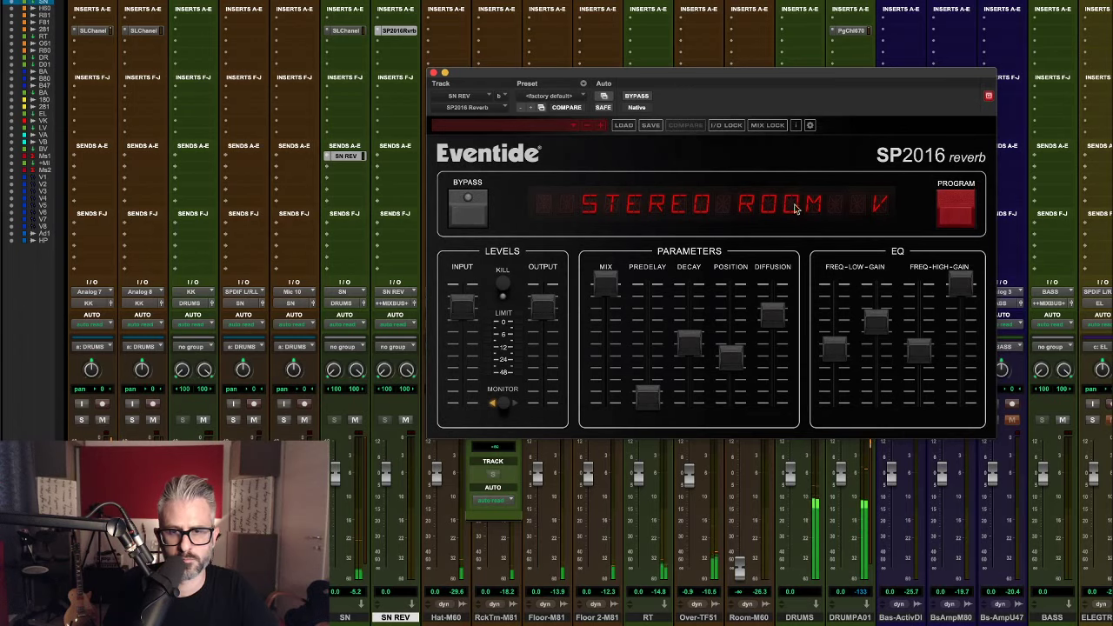
Raise the SN track's send to SN REV to -1.7 dB and move the send window clear of the reverb.
click(480, 467)
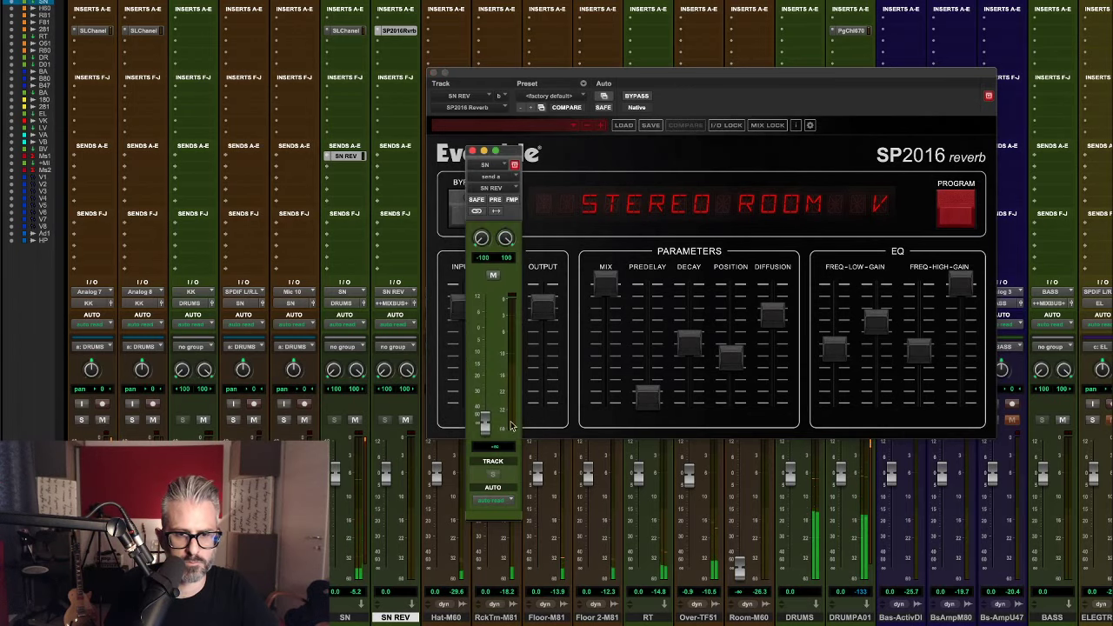
drag(489, 419, 513, 340)
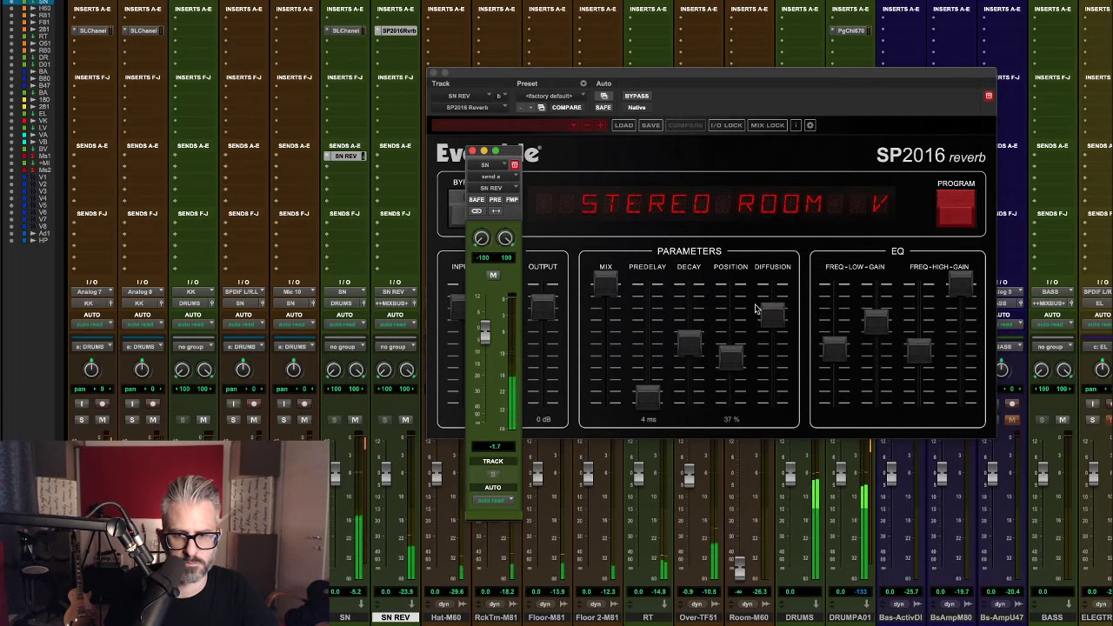
drag(513, 152, 277, 180)
Raise the reverb's decay, set its position to 77 %, lower the low EQ frequency and gain, and set the high rolloff to 6.0 kHz.
mouse_move(689, 345)
mouse_down()
mouse_move(692, 326)
mouse_move(742, 331)
mouse_move(743, 307)
mouse_up()
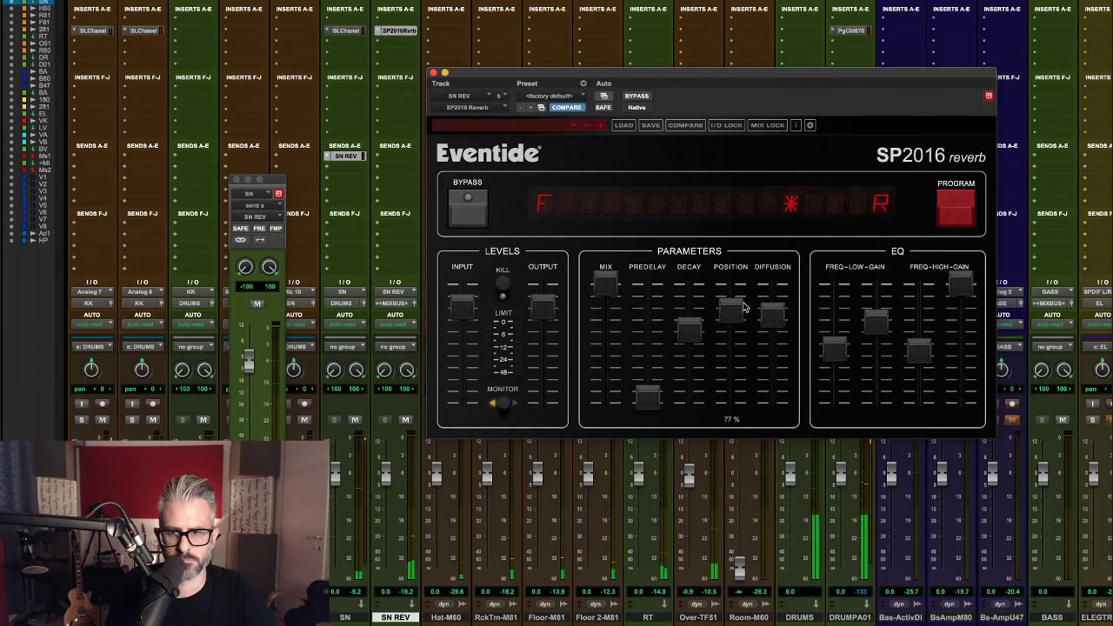
drag(835, 349, 835, 367)
drag(876, 323, 834, 383)
drag(928, 354, 929, 321)
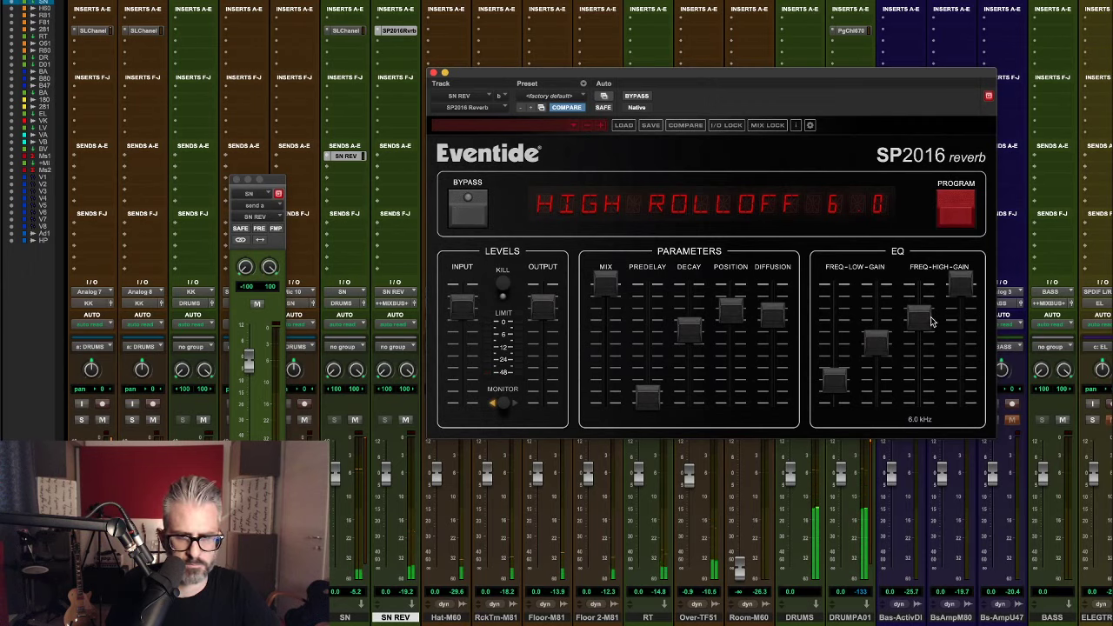
drag(693, 343, 693, 346)
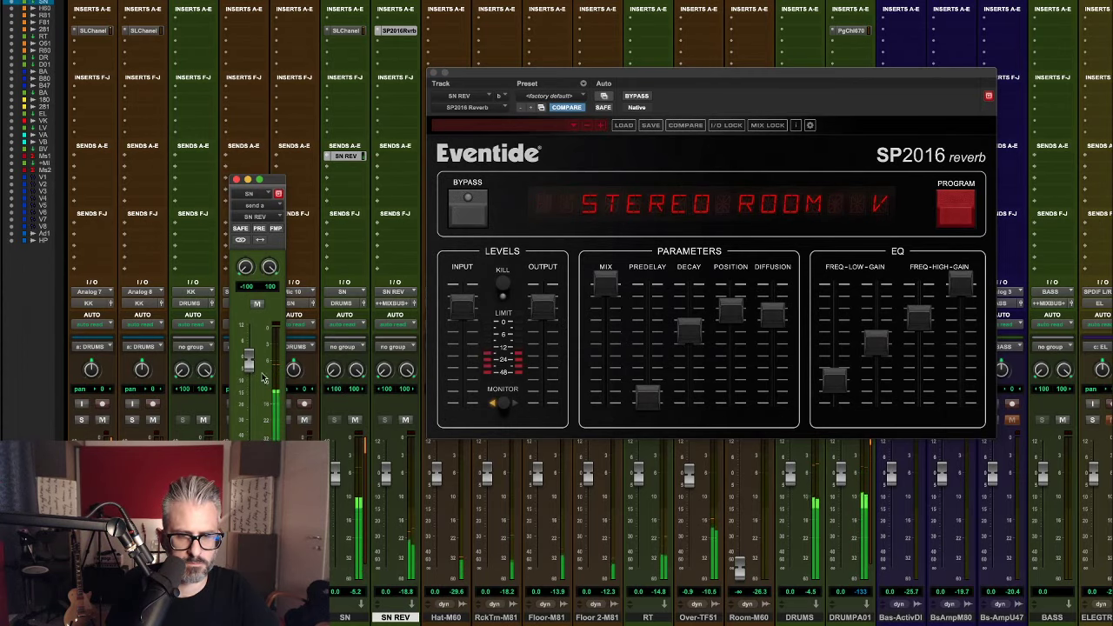
Close the reverb and send windows and lower the SN REV fader to -2.2 dB.
click(436, 72)
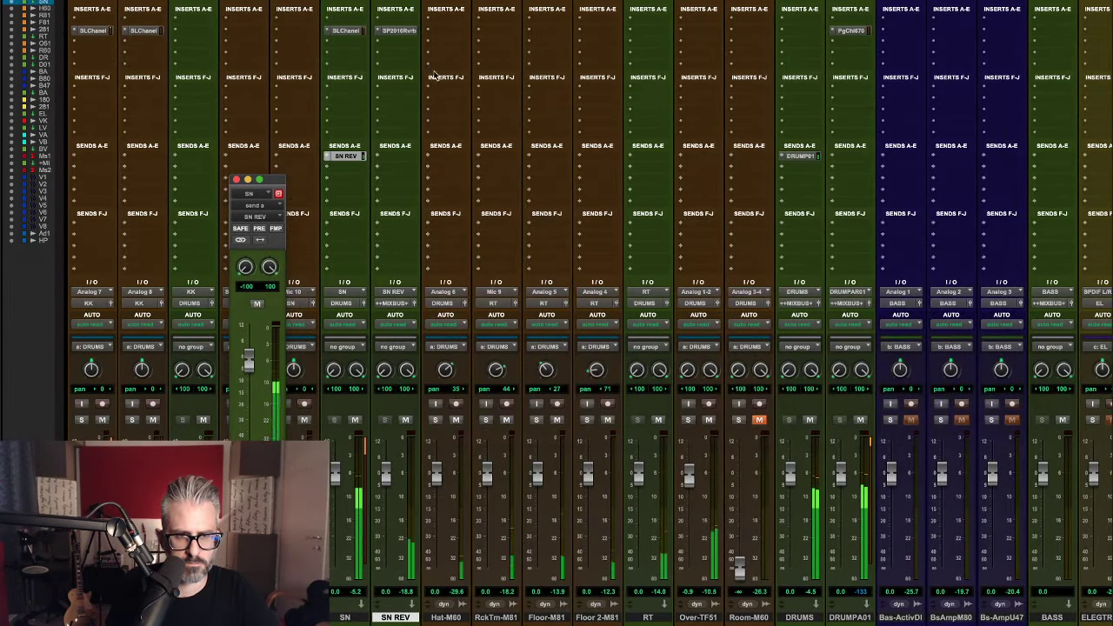
click(236, 179)
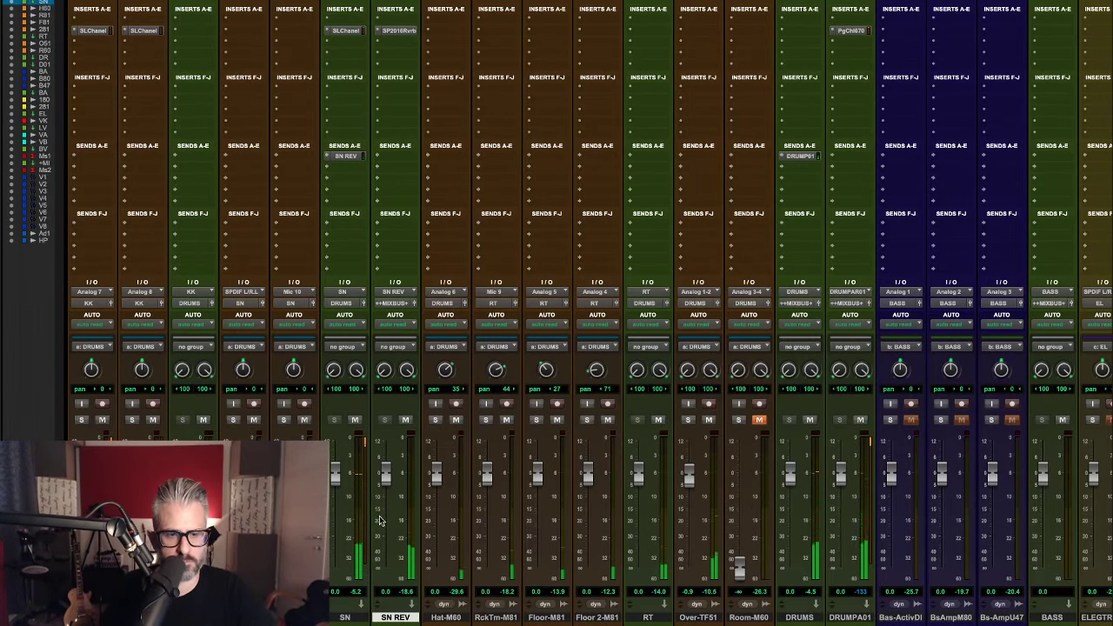
drag(385, 475, 384, 484)
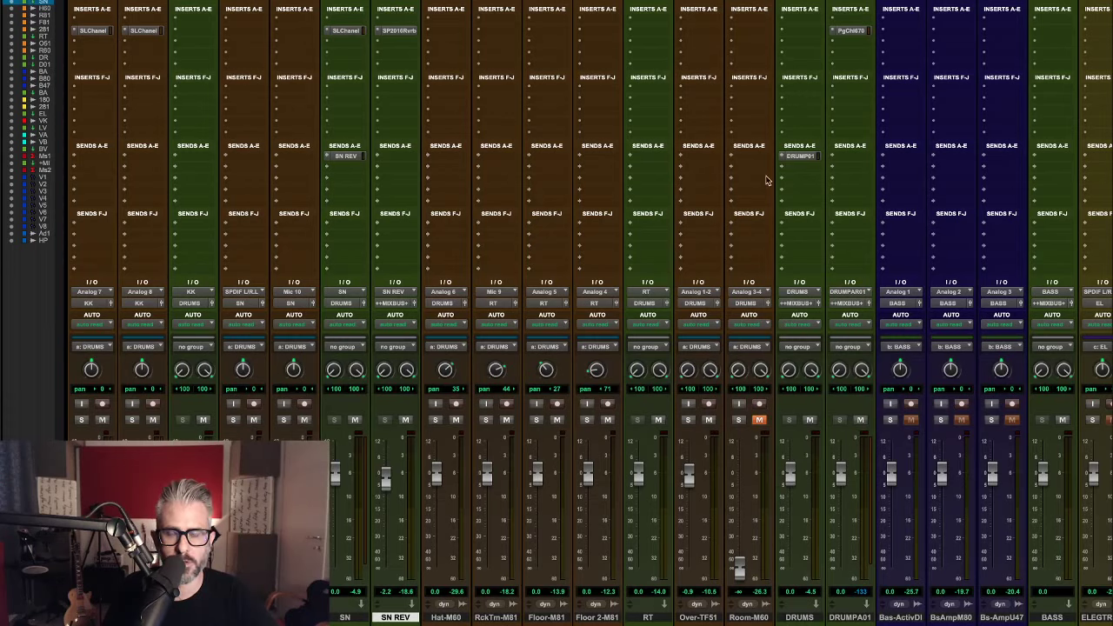
Assign send F of DRUMS to a new stereo aux input track named DRUM AMB 01 and move that track after the parallel drum track.
click(799, 227)
click(814, 303)
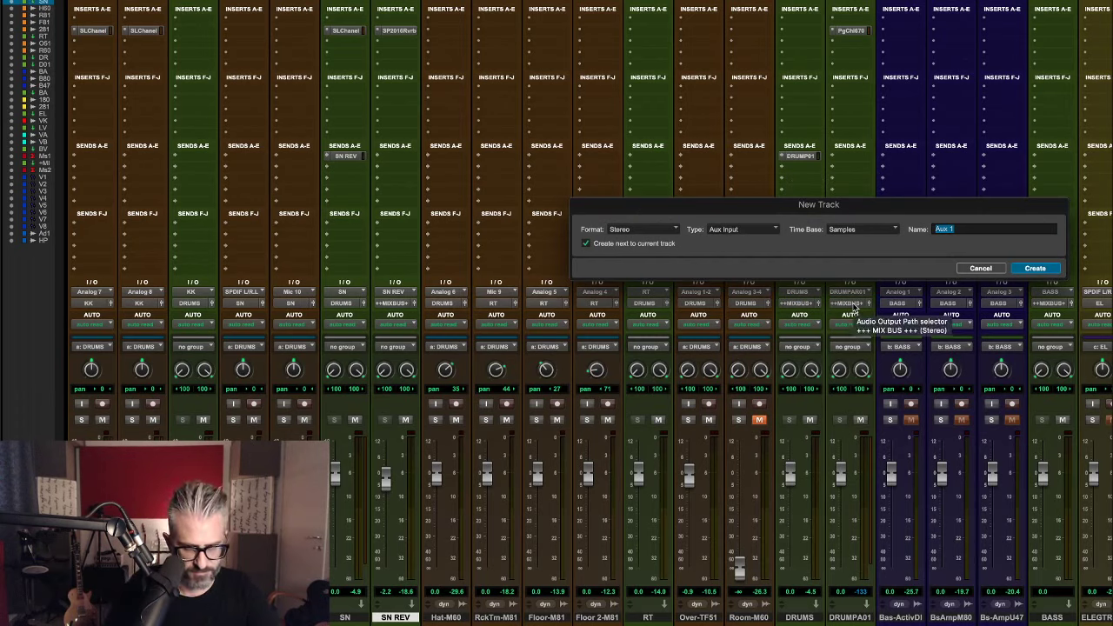
text(DRUM AMB)
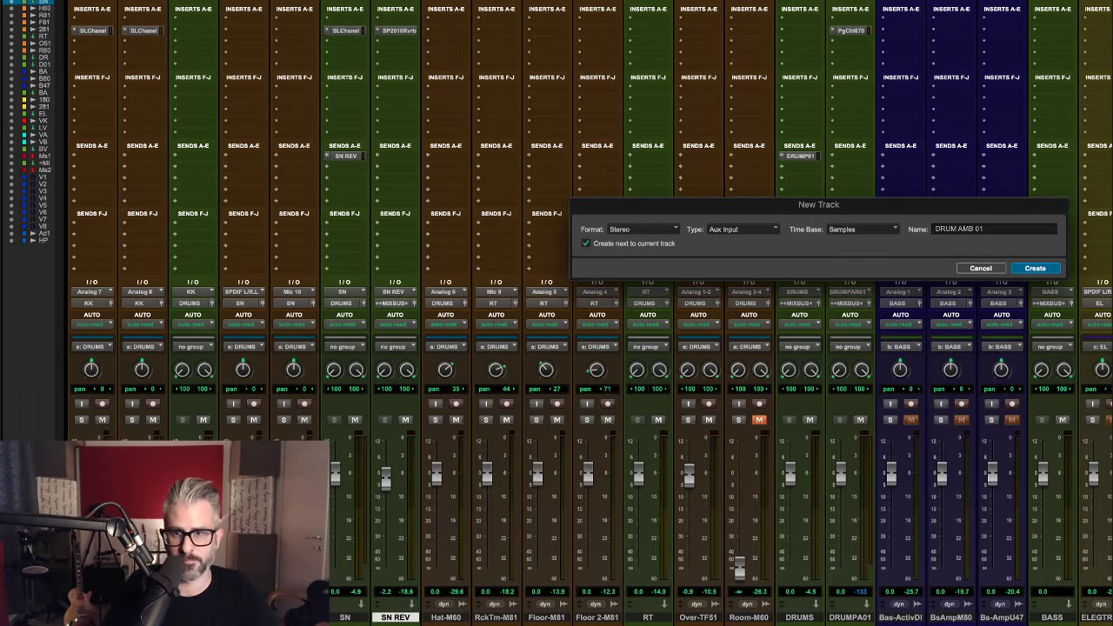
key(Return)
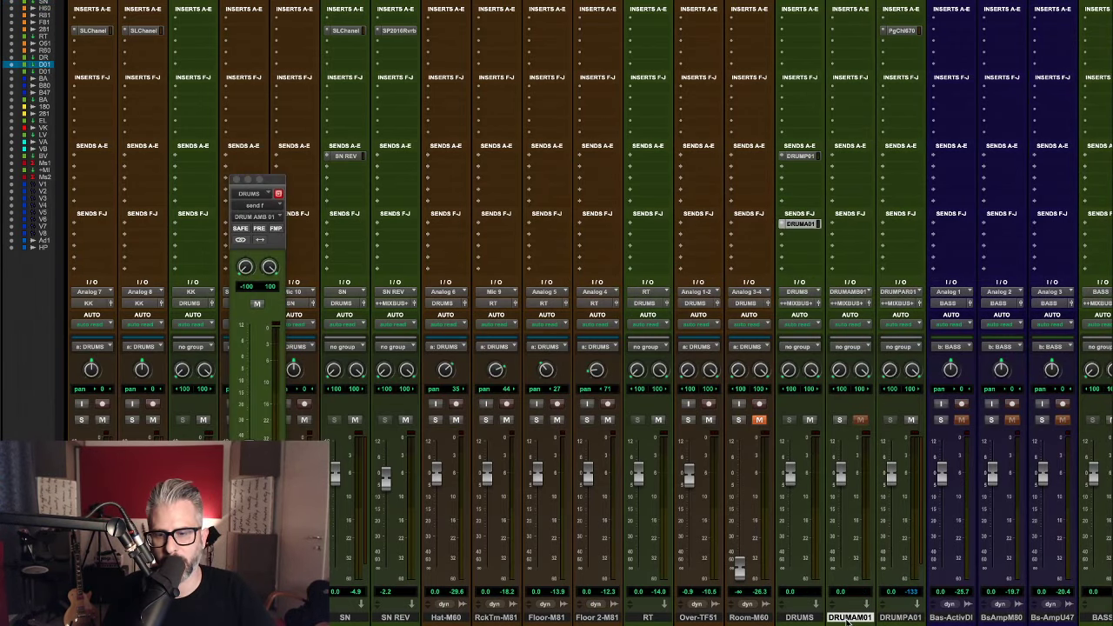
drag(848, 619, 900, 617)
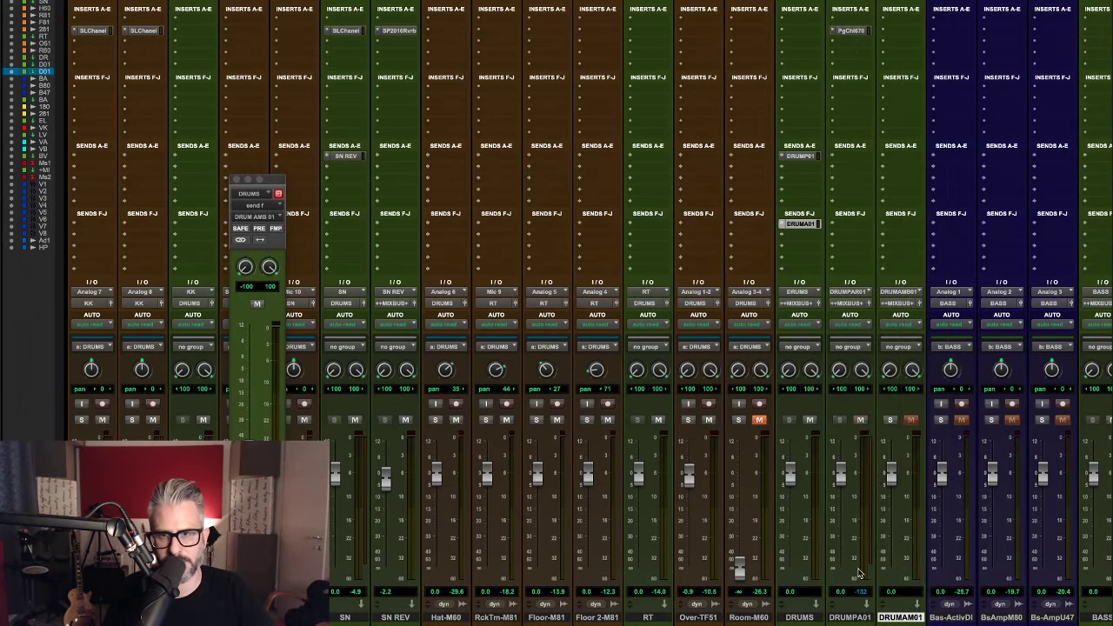
Insert the TR5 Sunset Sound Studio Reverb (stereo) on the DRUM AMB 01 track, set its reverb type to Live Room, and move its window clear.
click(899, 31)
click(936, 5)
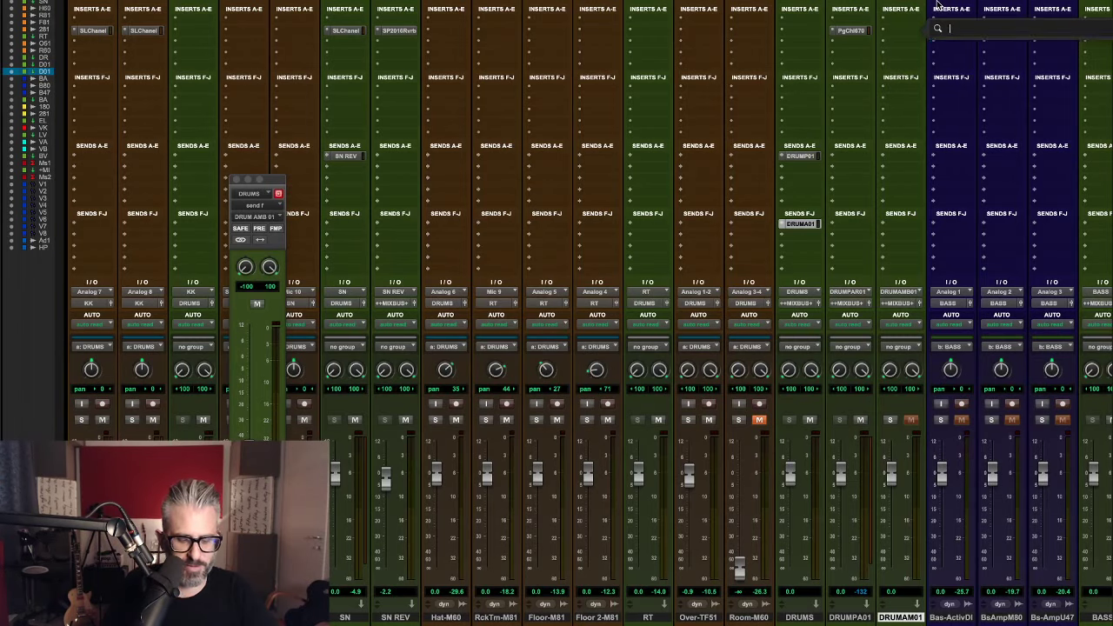
text(sunse)
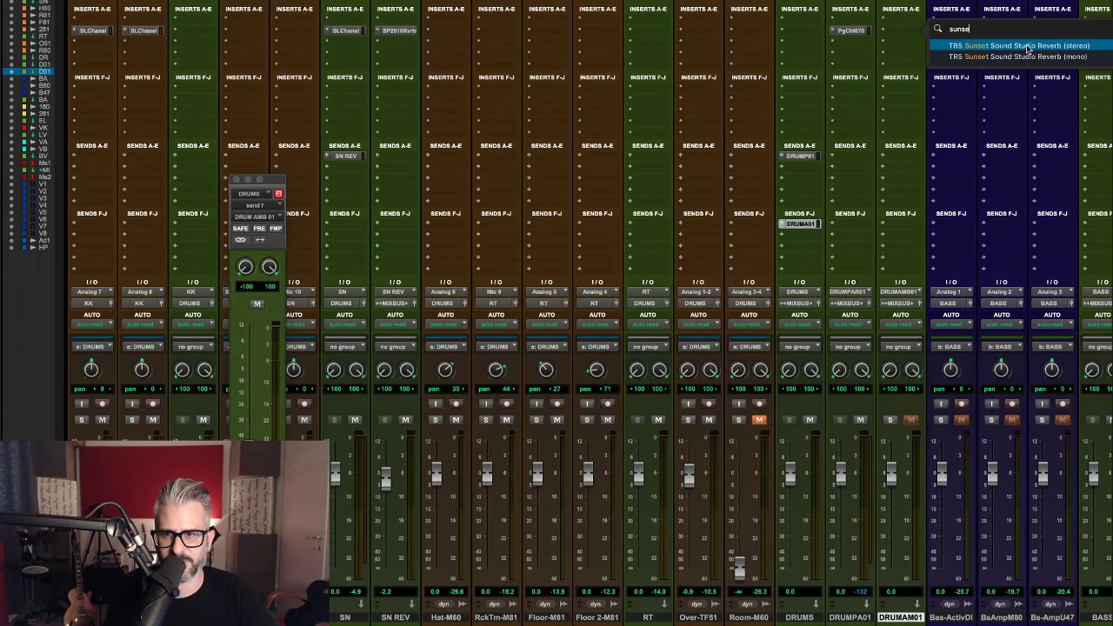
click(1028, 46)
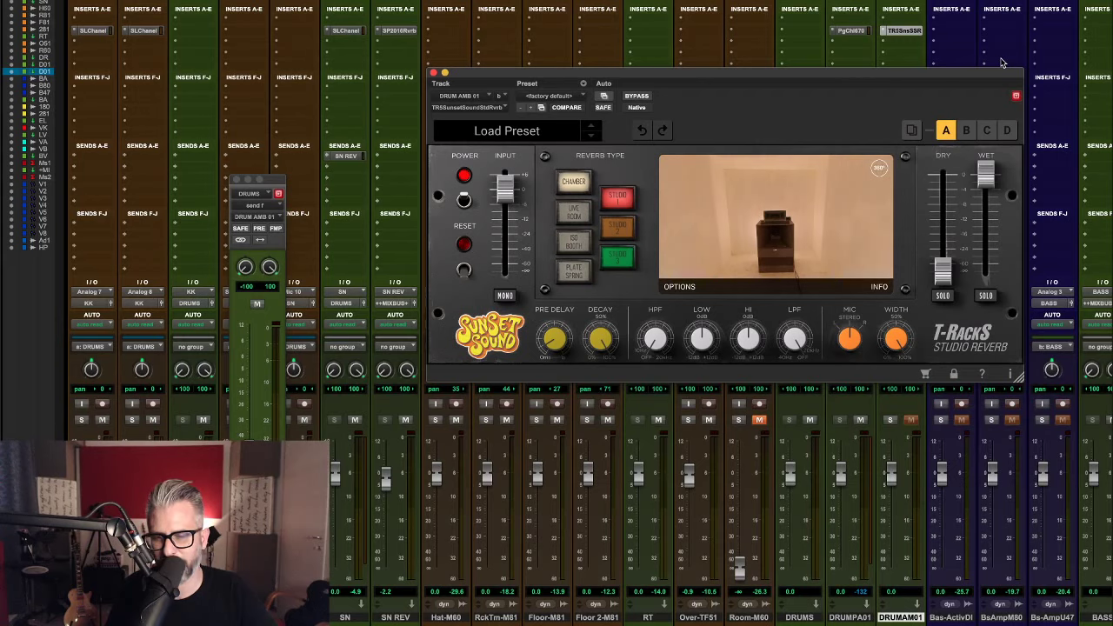
click(567, 218)
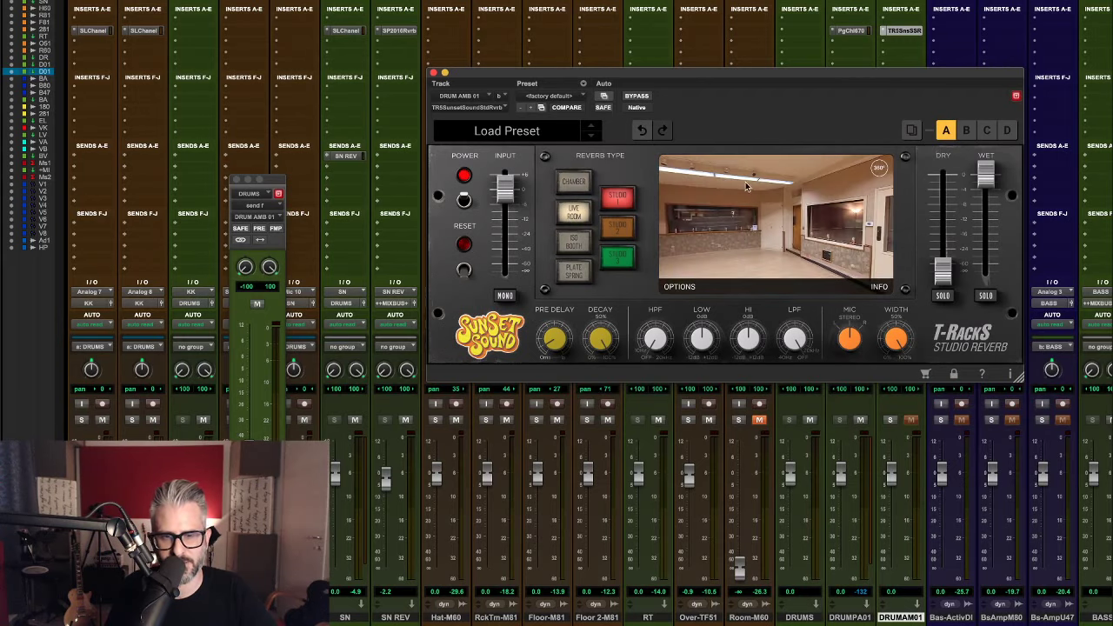
drag(691, 78, 557, 132)
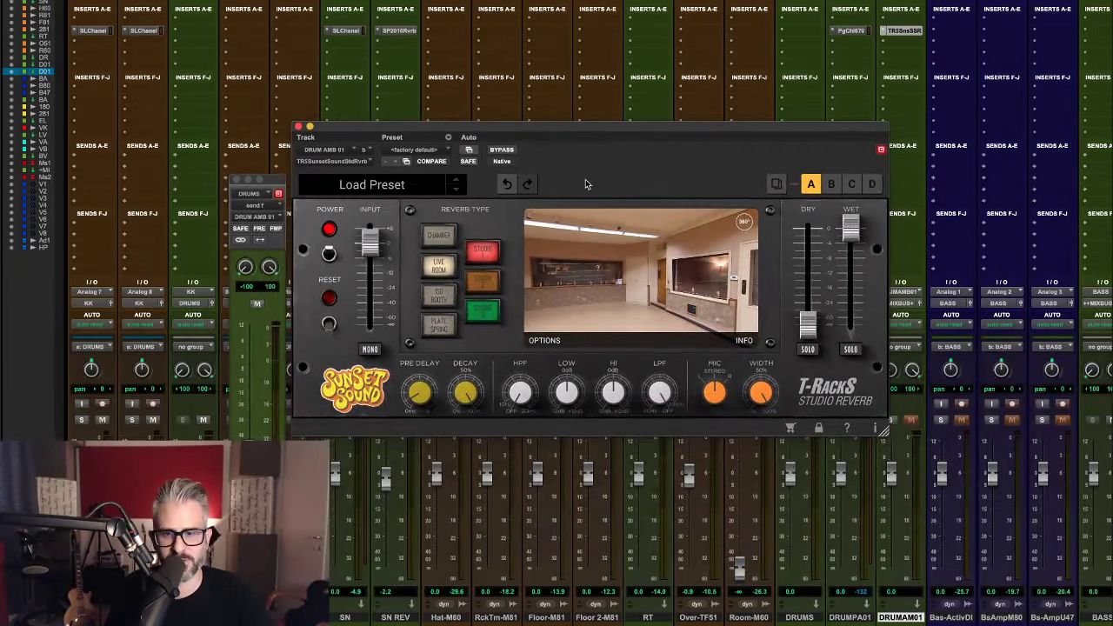
During playback, raise the DRUMS send to DRUM AMB 01 and audition the other live rooms, settling on Studio 3.
key(space)
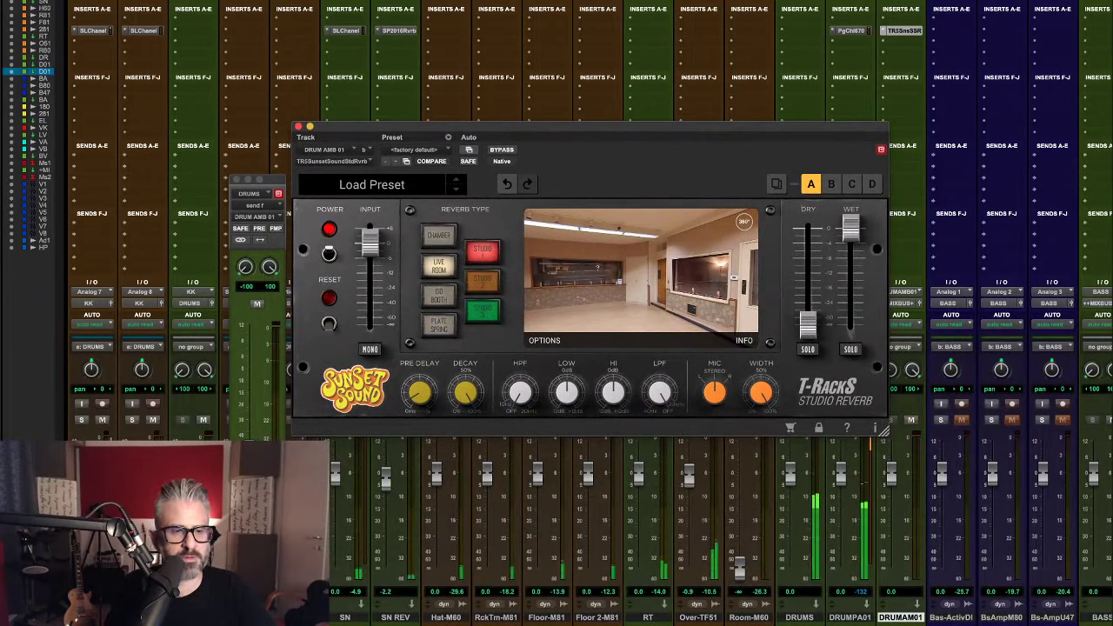
drag(250, 452, 271, 385)
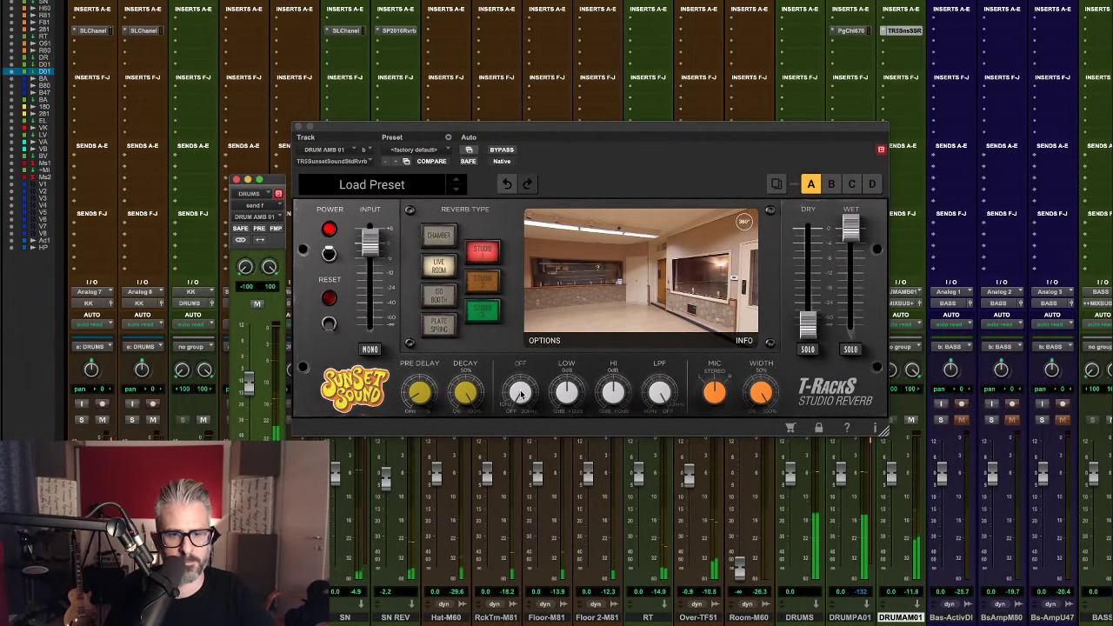
click(524, 426)
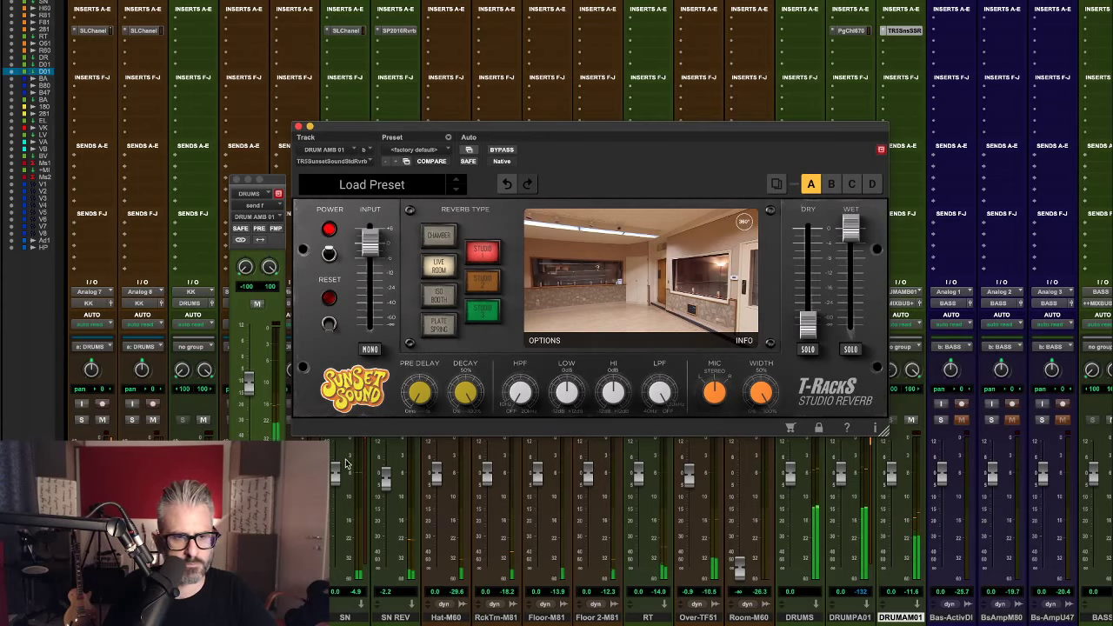
click(481, 280)
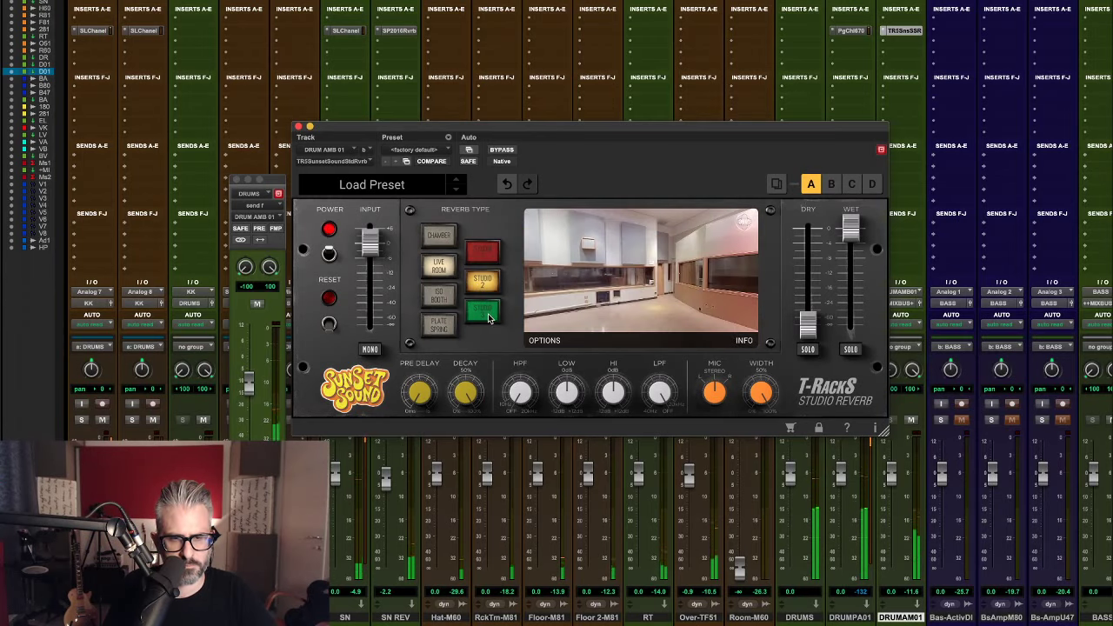
click(488, 319)
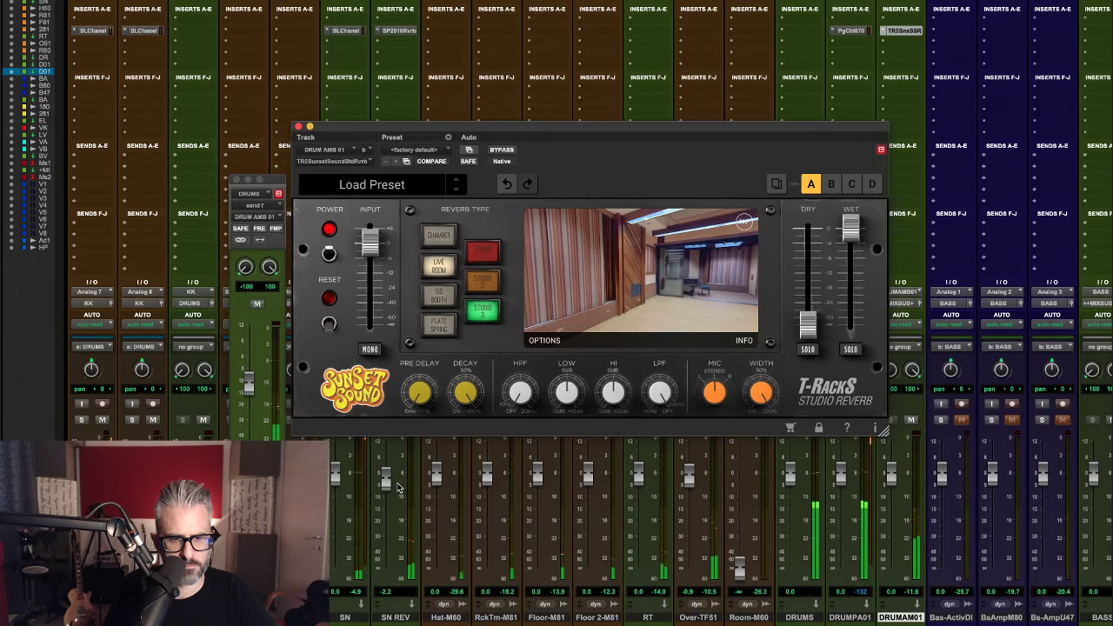
Lower the SN REV fader to -4.6 dB, then close the reverb and send windows and stop playback.
drag(390, 488, 391, 494)
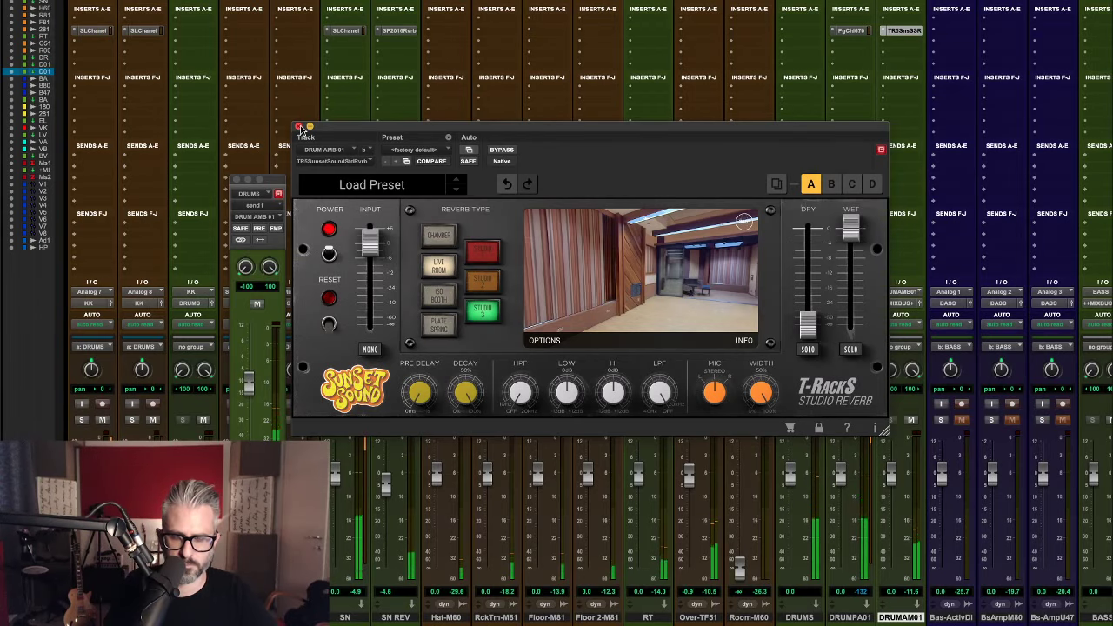
click(298, 127)
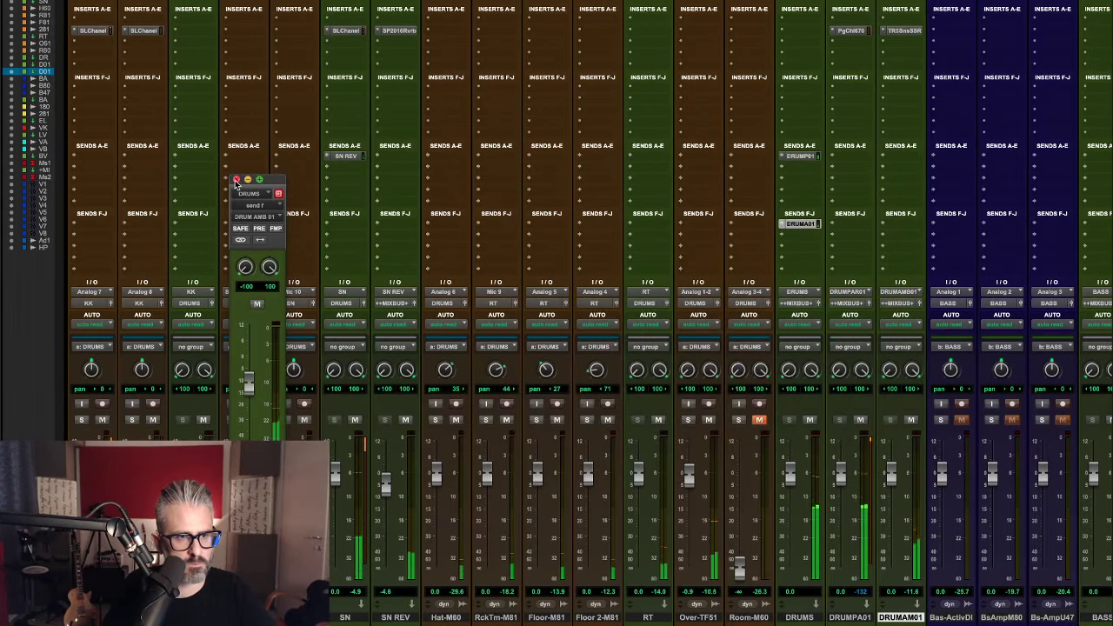
click(236, 180)
key(space)
Duplicate the Kick In-M82 track once with all its data and move the duplicate after the second kick microphone track.
click(31, 470)
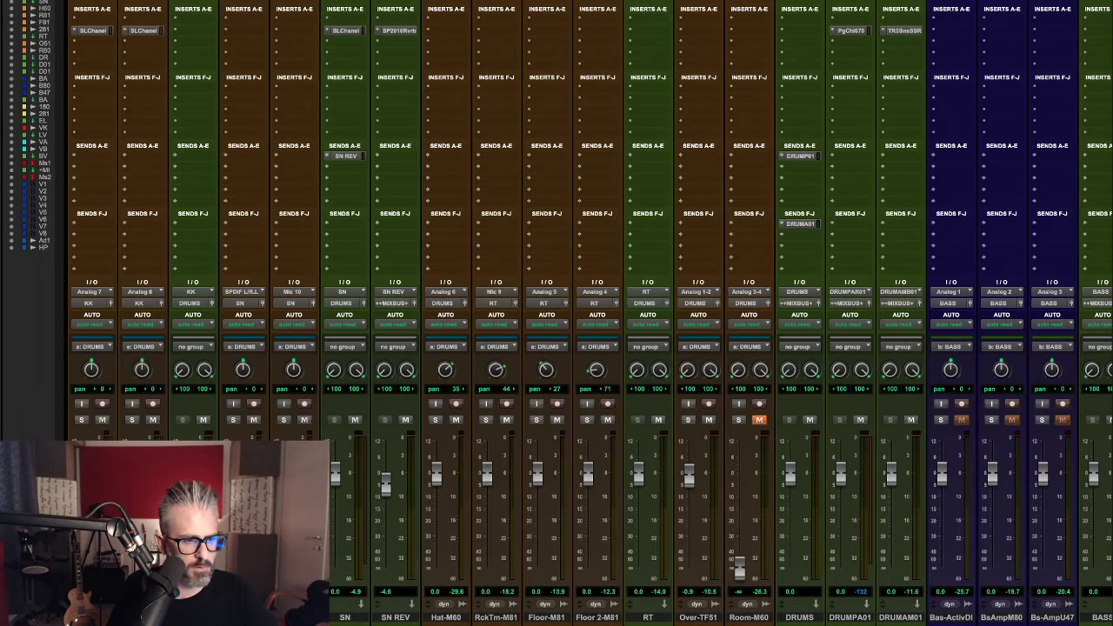
key(alt+shift+d)
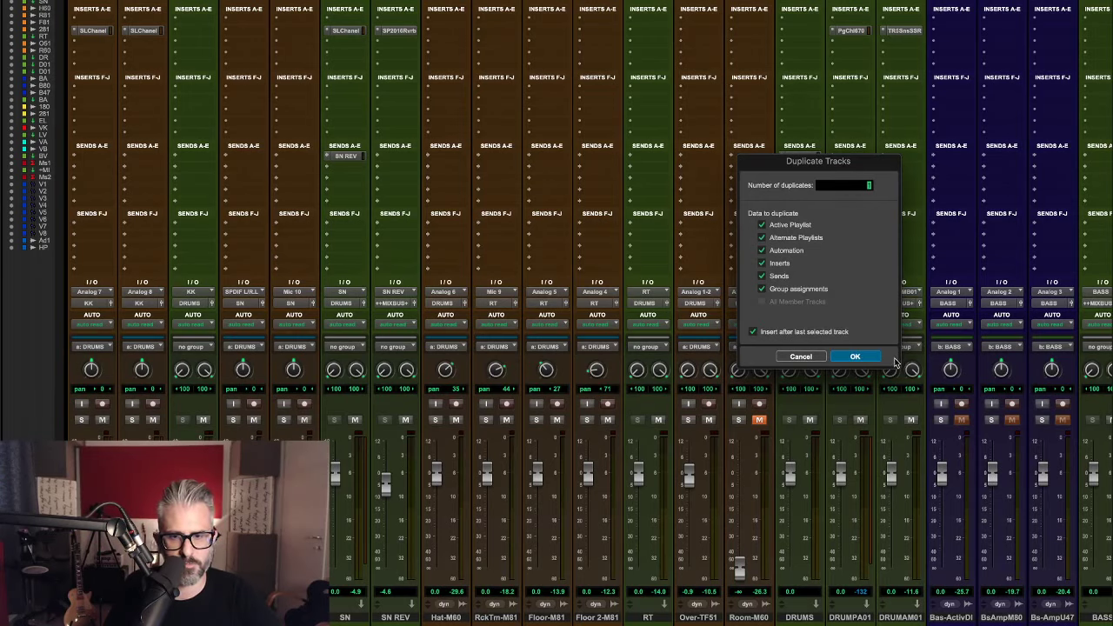
click(866, 359)
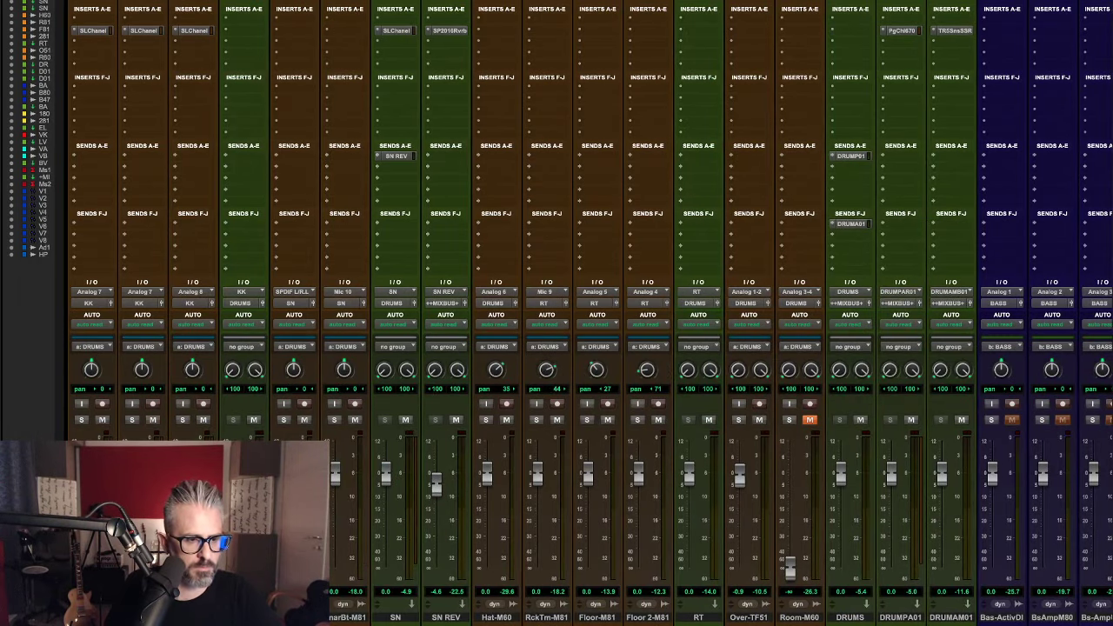
drag(142, 617, 216, 617)
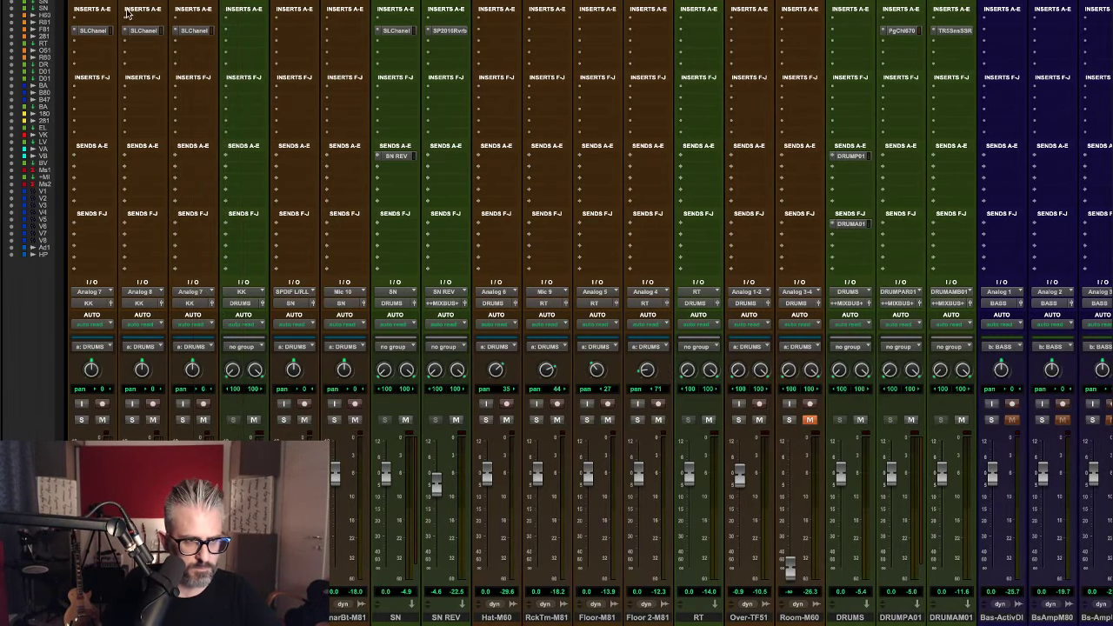
Replace the SLChannel insert on the duplicated kick track with Trigger 2 (mono).
click(178, 32)
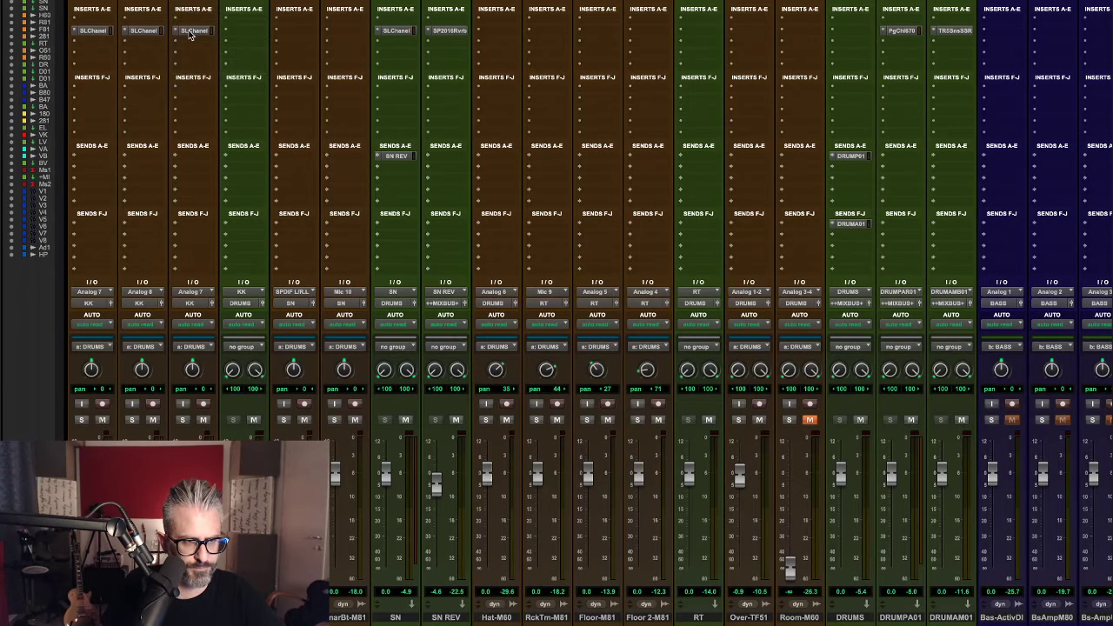
click(209, 8)
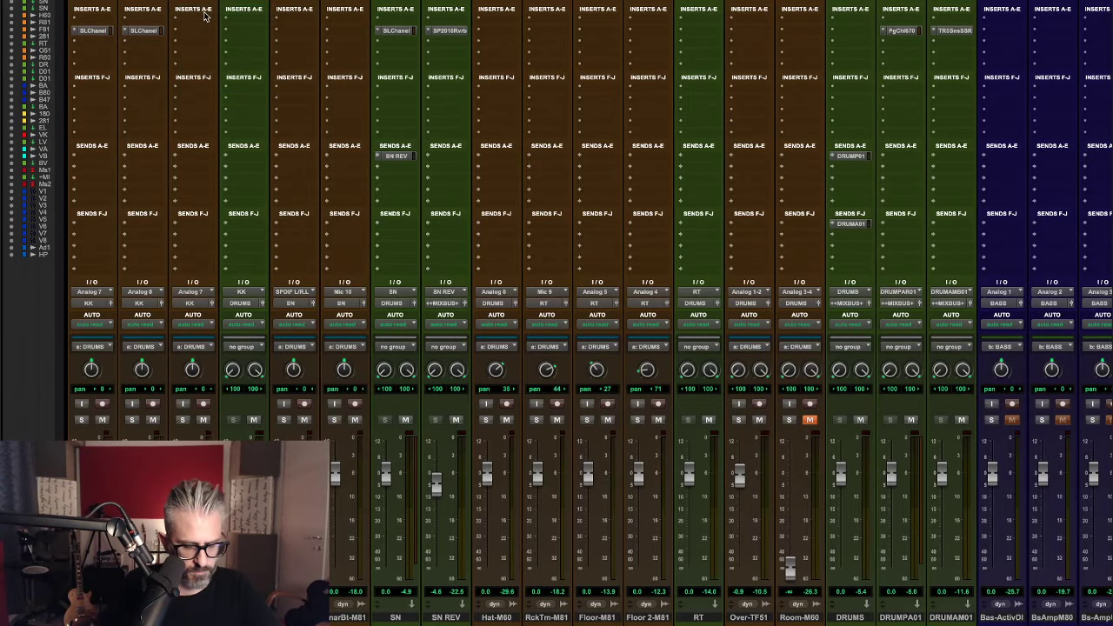
text(trigg)
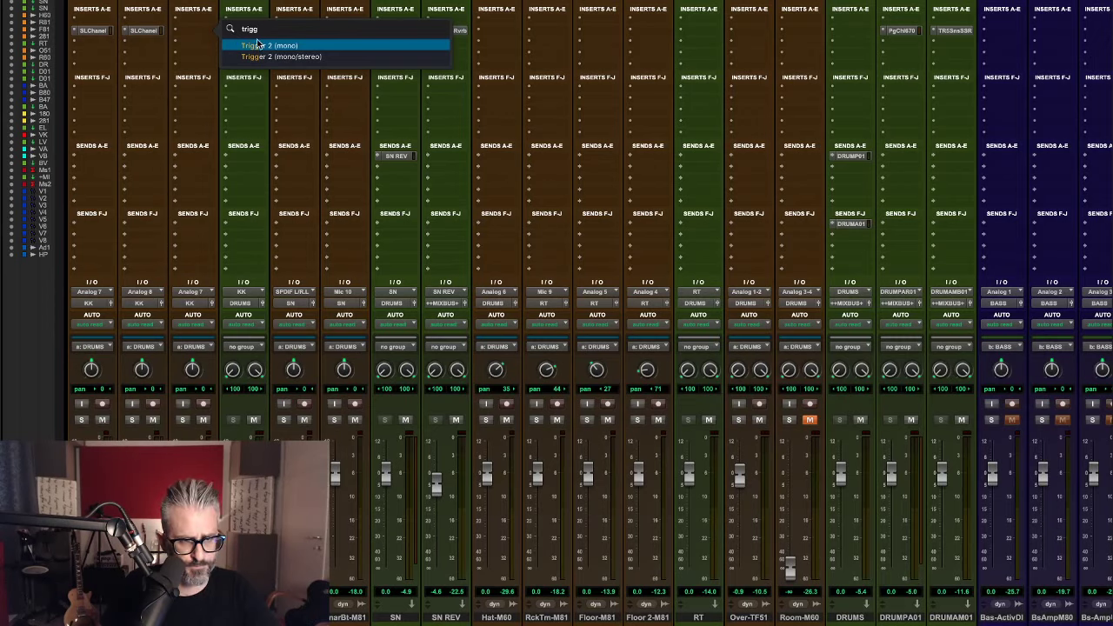
click(258, 45)
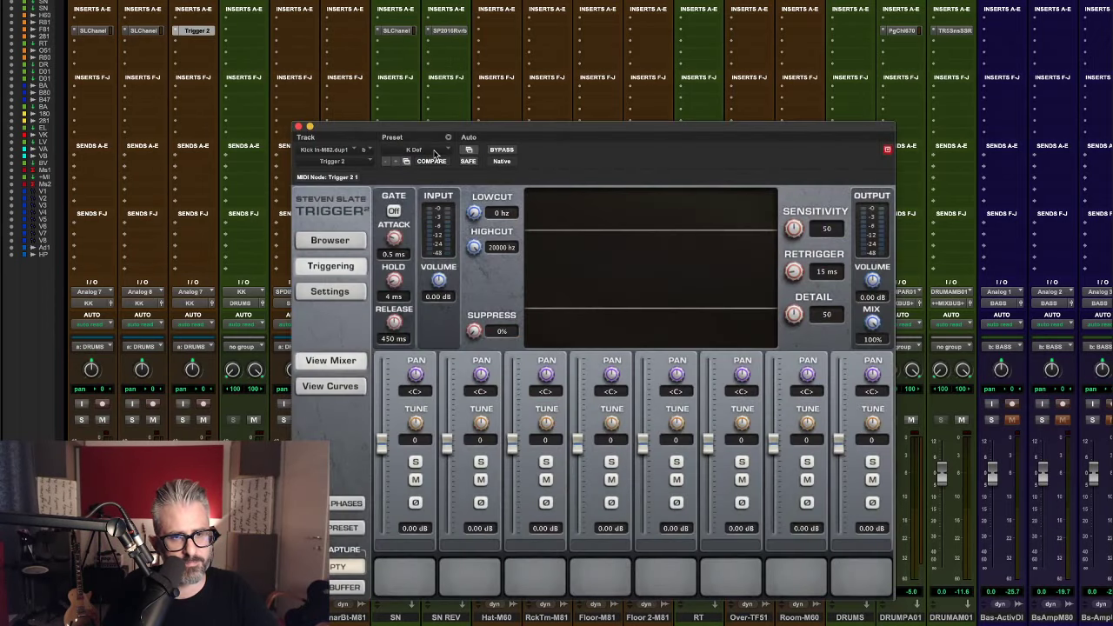
Load the Black Kick preset in Trigger 2 and compare the drums with the triggered kick track muted and unmuted during playback.
click(435, 153)
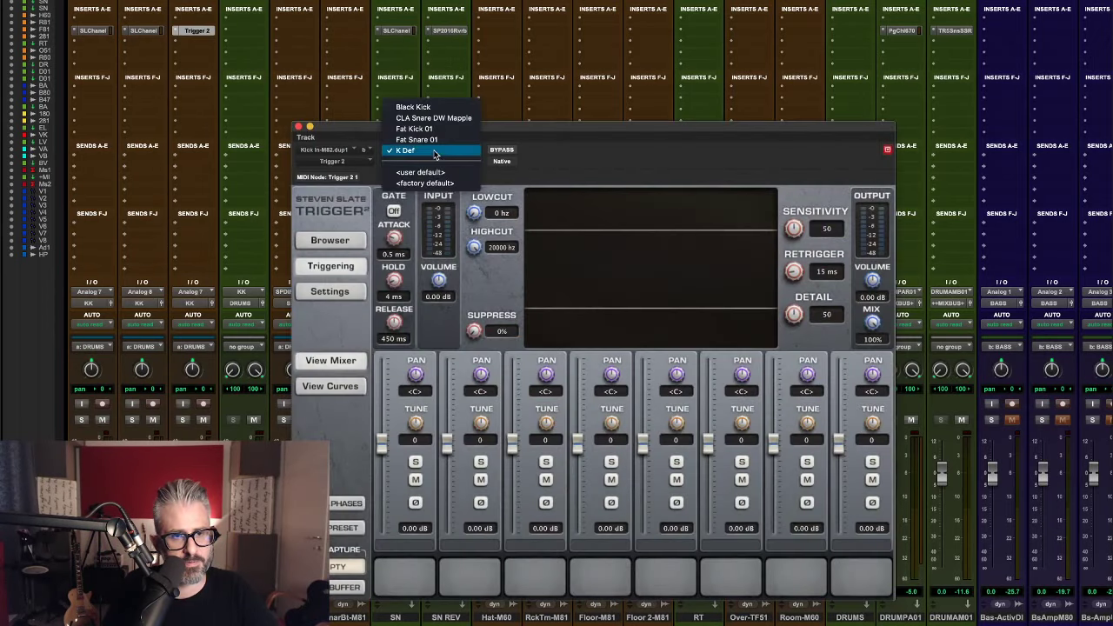
click(432, 107)
key(space)
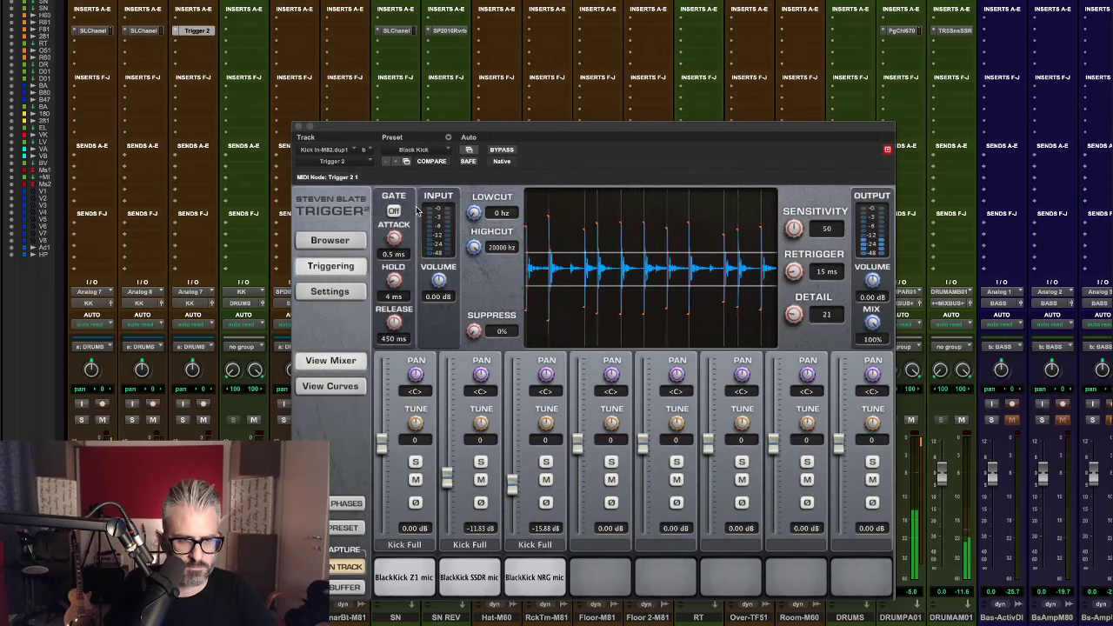
click(298, 128)
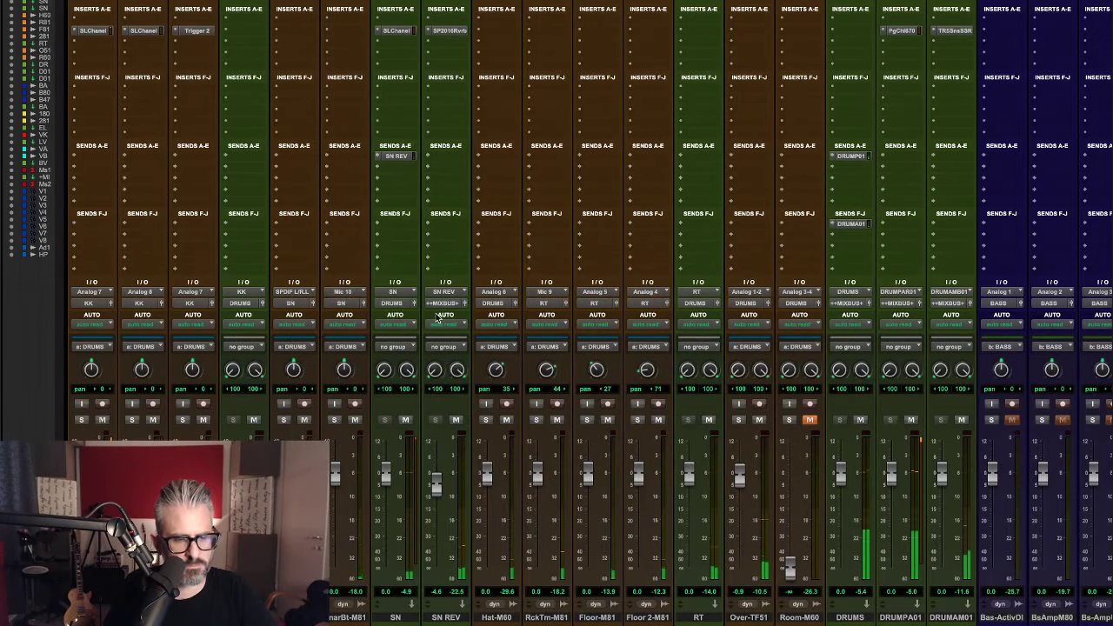
click(203, 420)
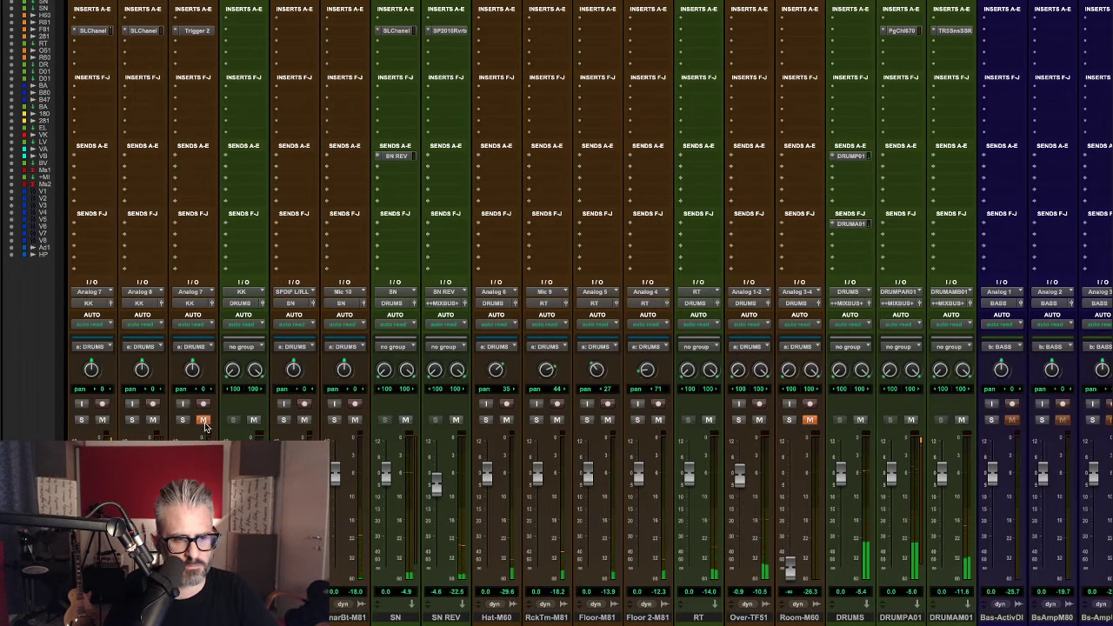
click(203, 420)
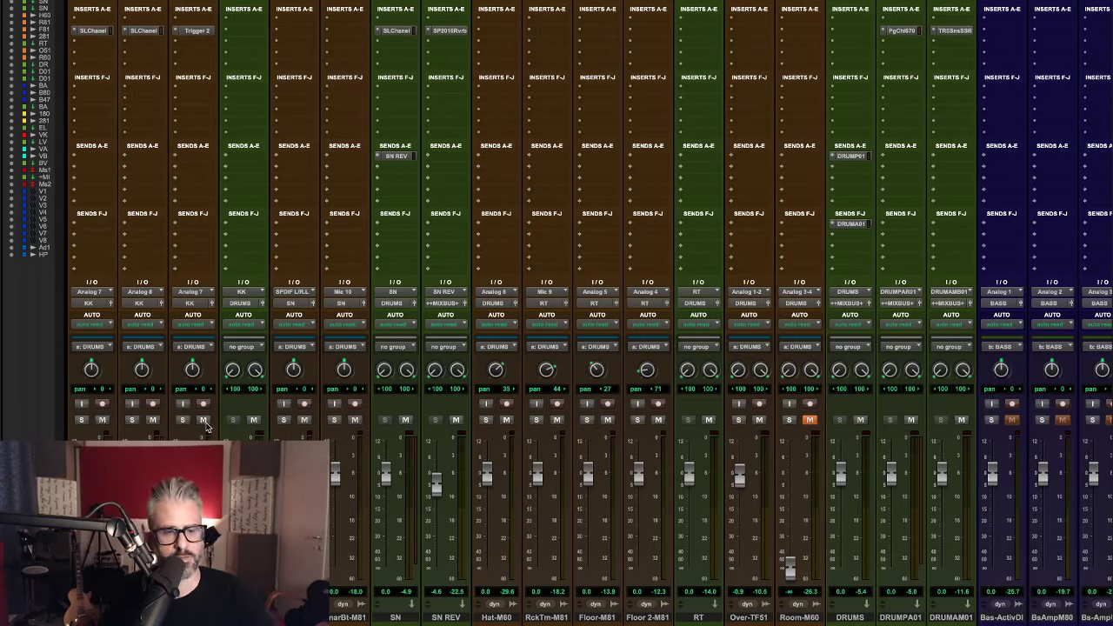
Duplicate the Snare-M80 track once with all its data and move the duplicate after SnarBt-M81.
click(357, 618)
click(296, 618)
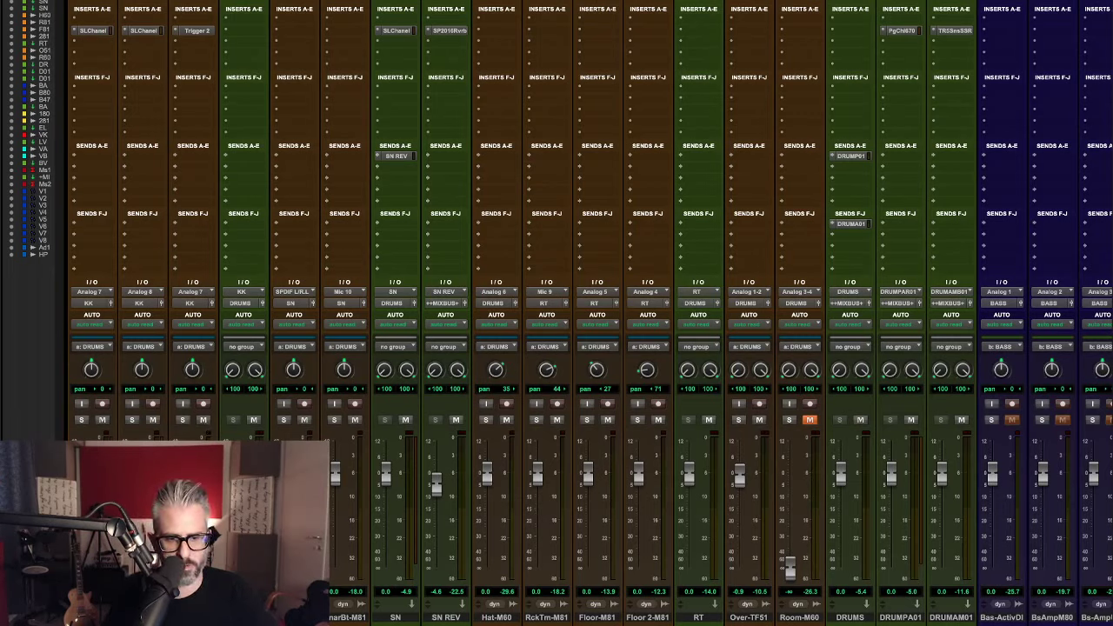
right_click(295, 615)
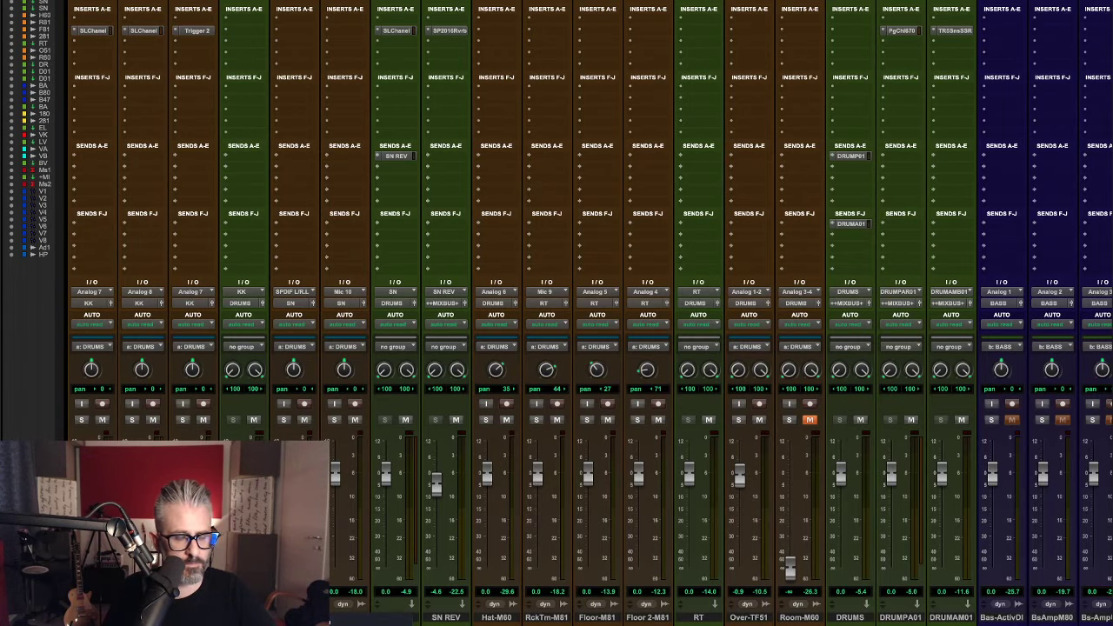
click(335, 619)
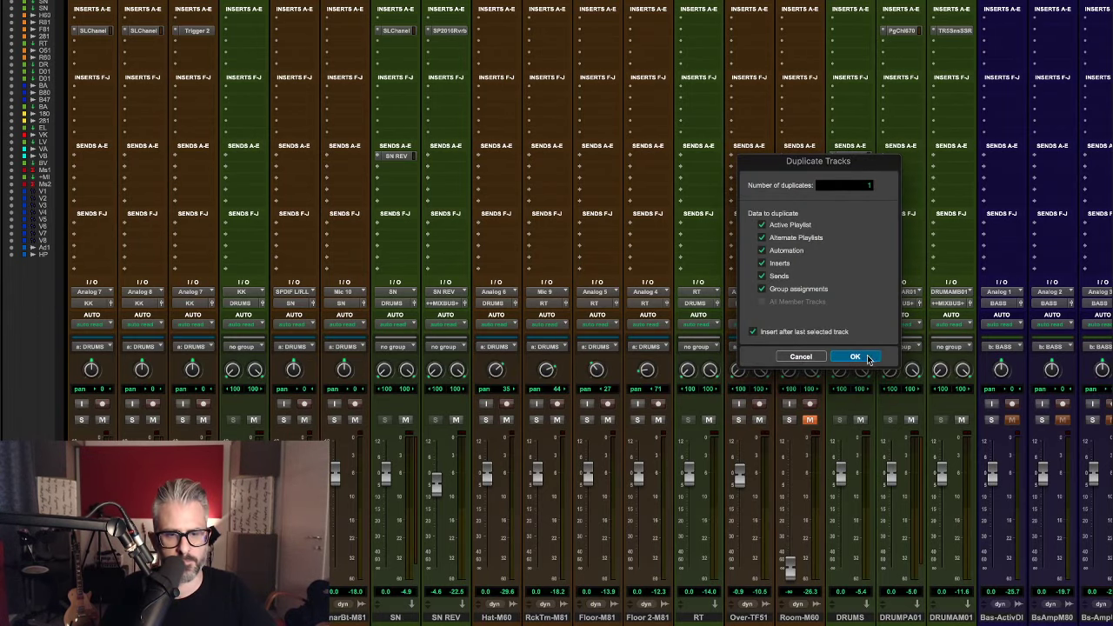
click(870, 358)
click(409, 622)
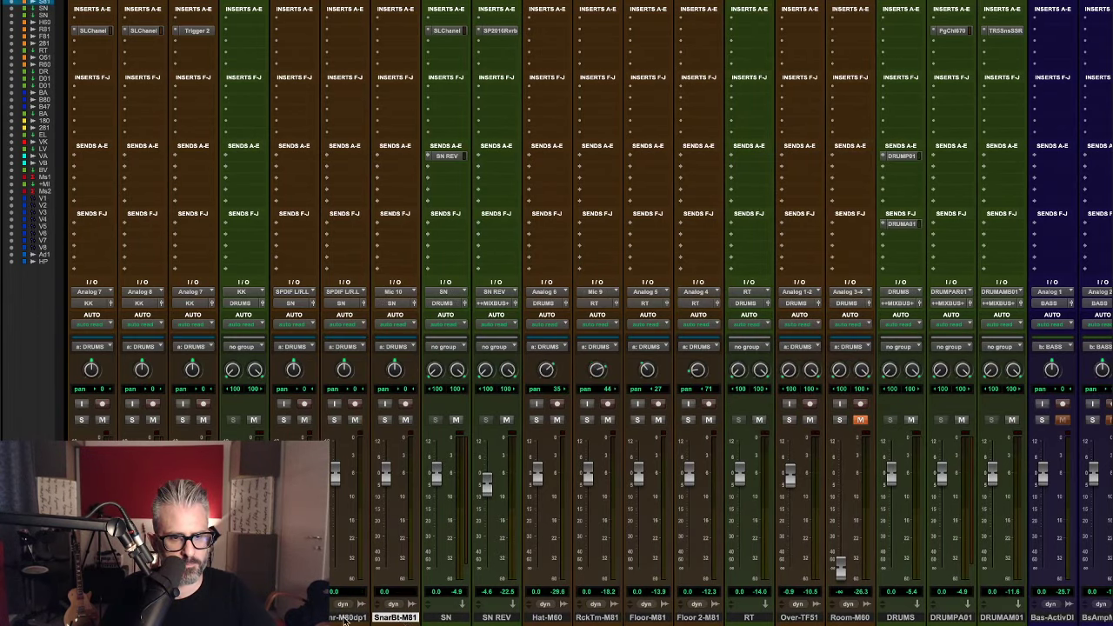
drag(344, 620, 419, 619)
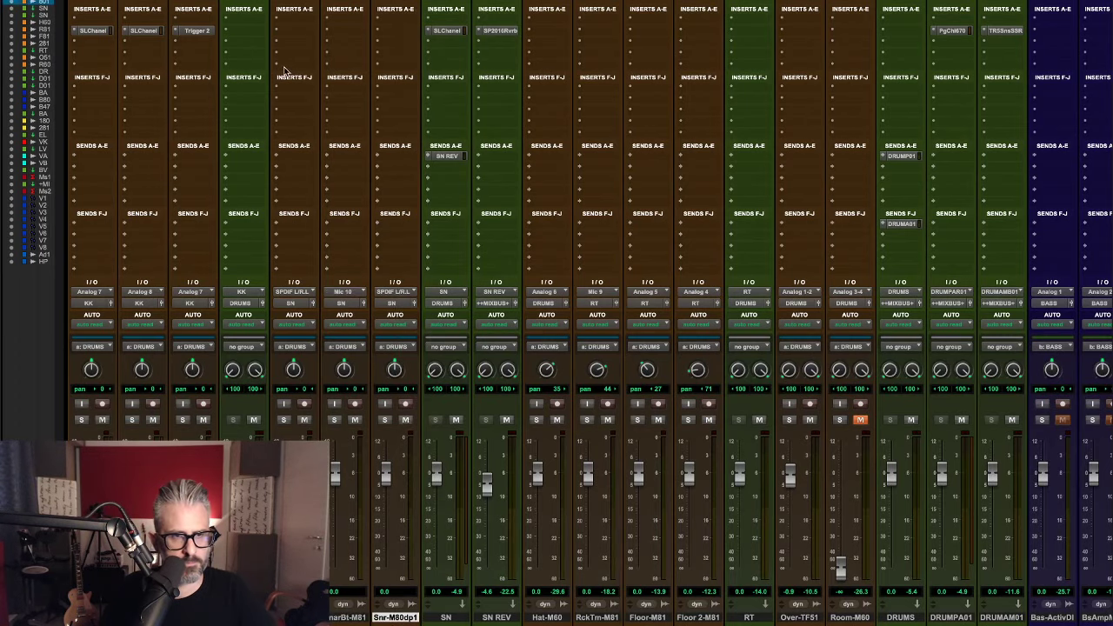
Insert Trigger 2 (mono) on the duplicated snare track and load the CLA Snare DW Mapple preset.
click(398, 32)
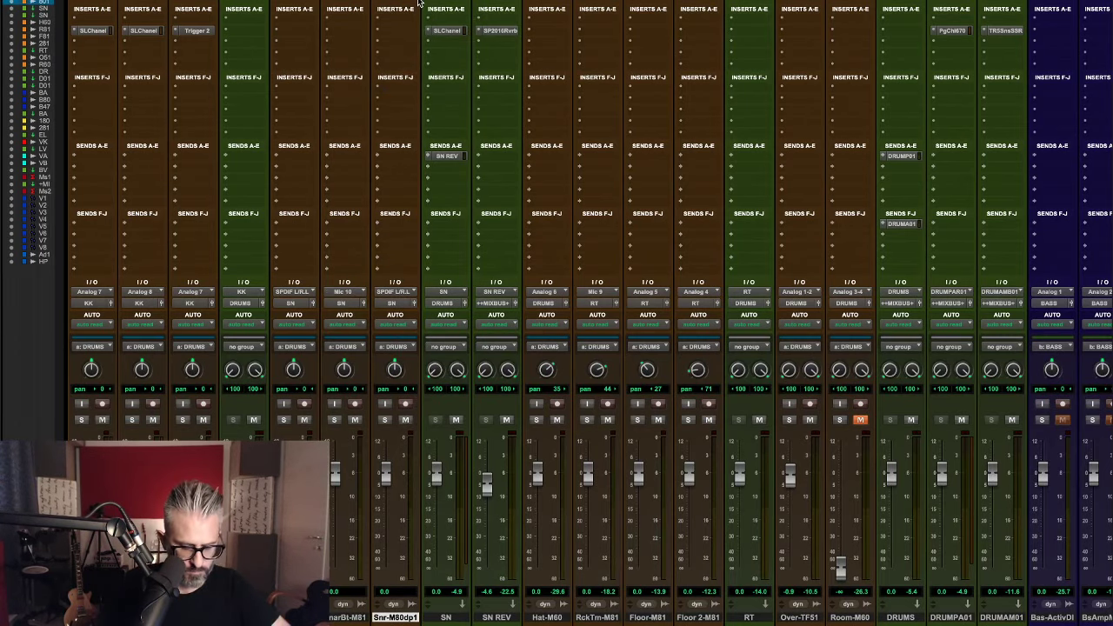
text(trigger)
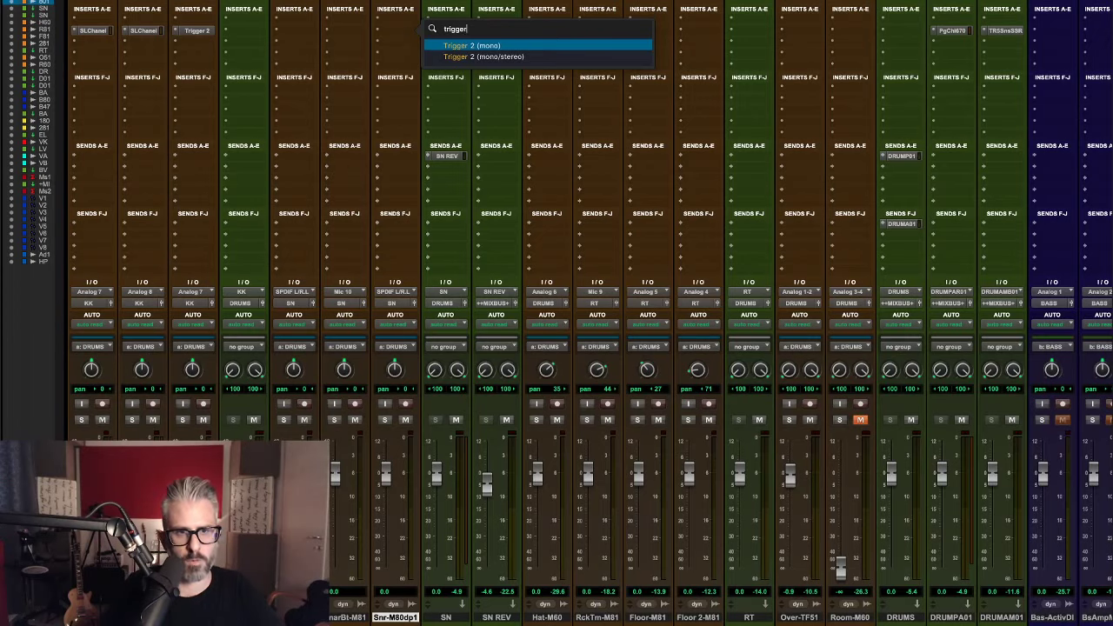
click(474, 46)
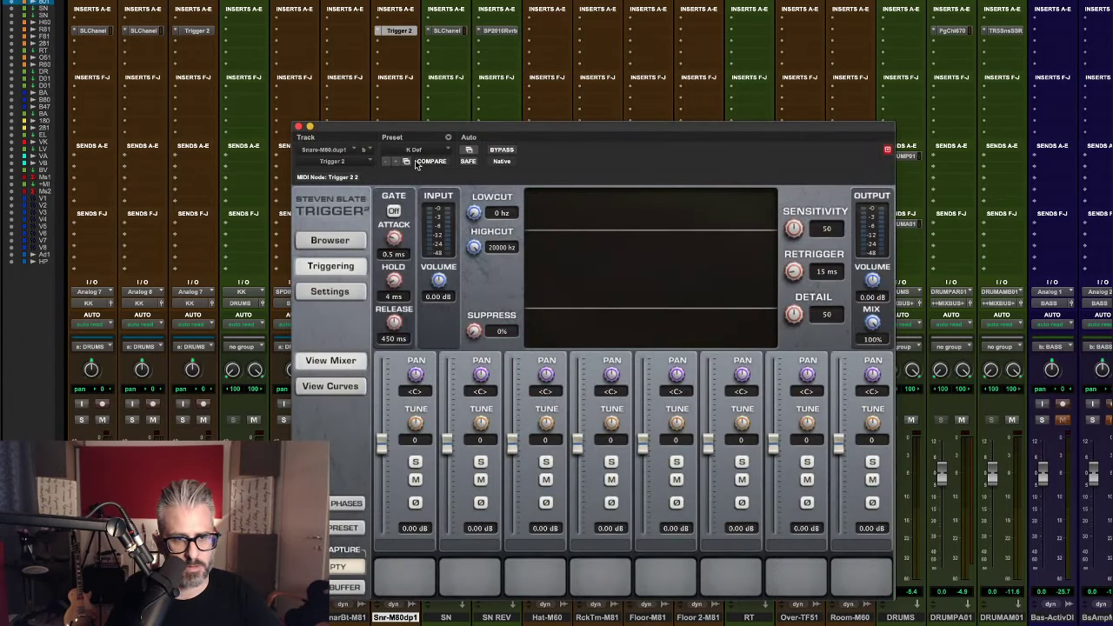
click(425, 151)
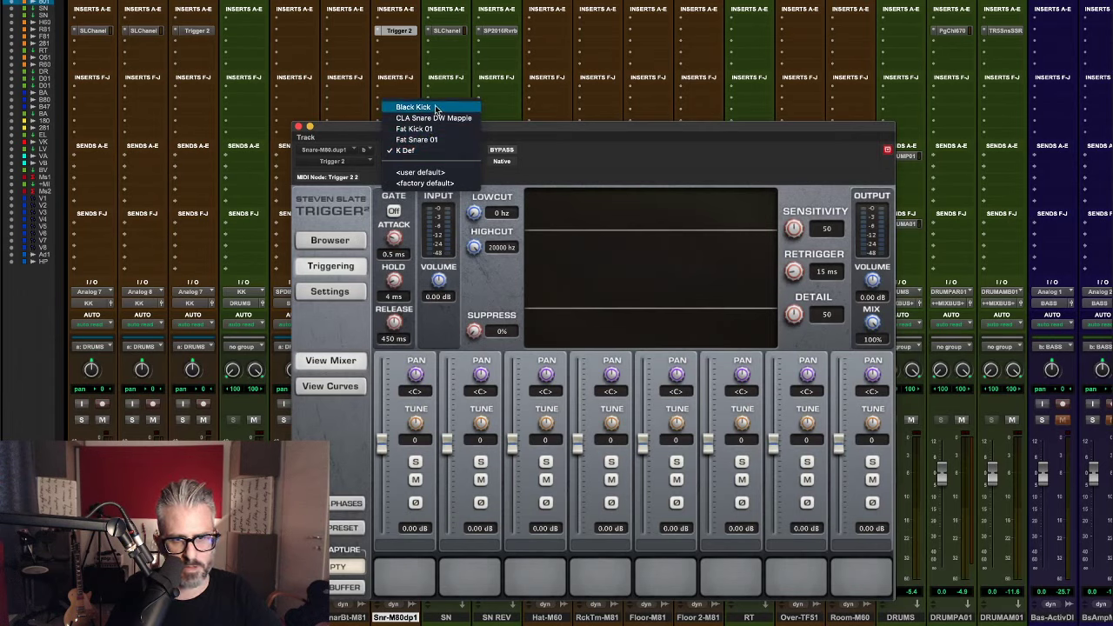
click(536, 174)
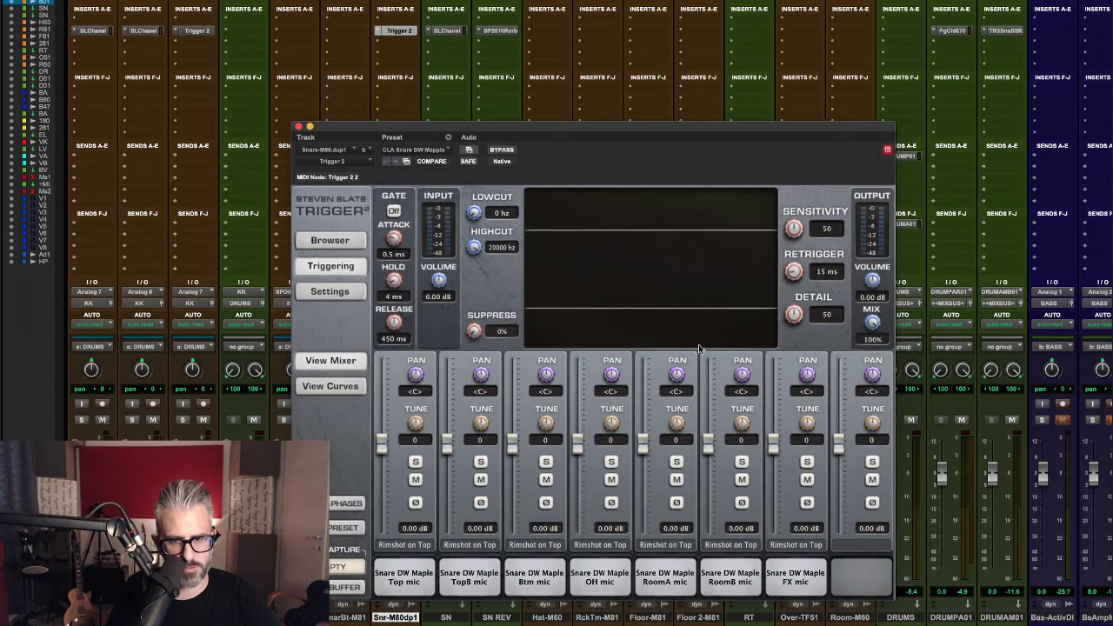
Set Trigger 2's Detail to 38 on the duplicated snare and lower its fader to -14.7 dB, comparing the track muted and unmuted.
drag(791, 313, 786, 329)
key(space)
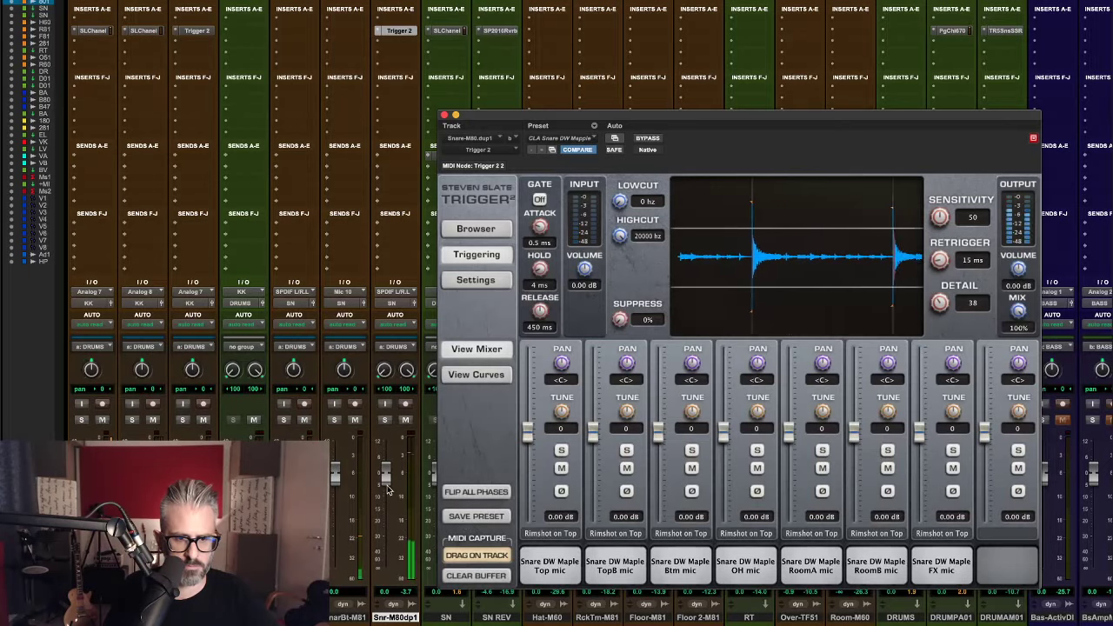
drag(385, 474, 402, 518)
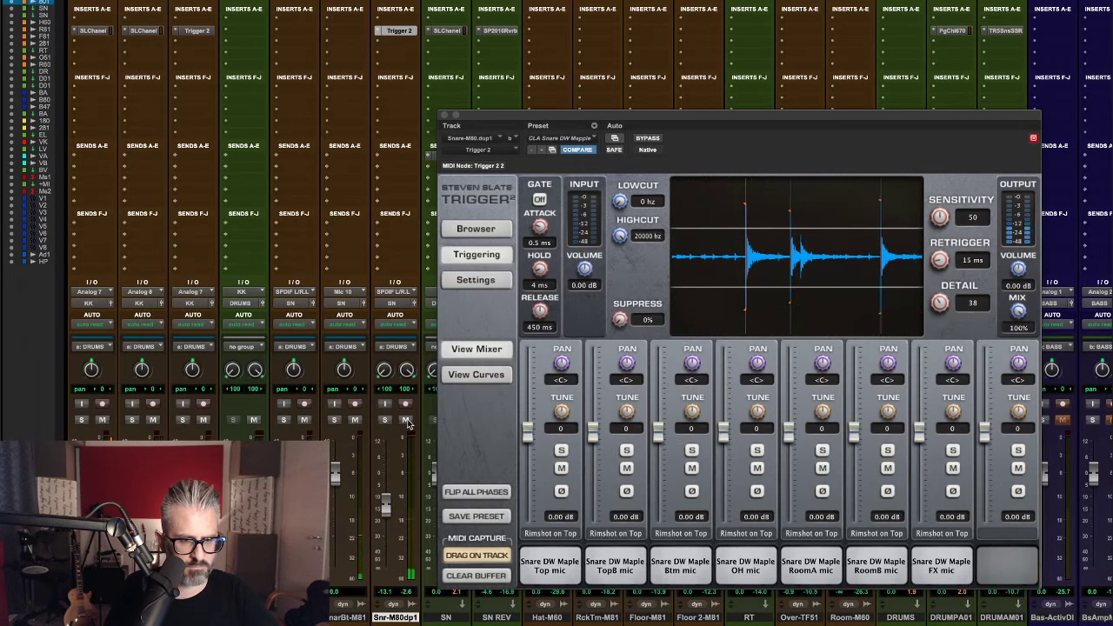
click(406, 421)
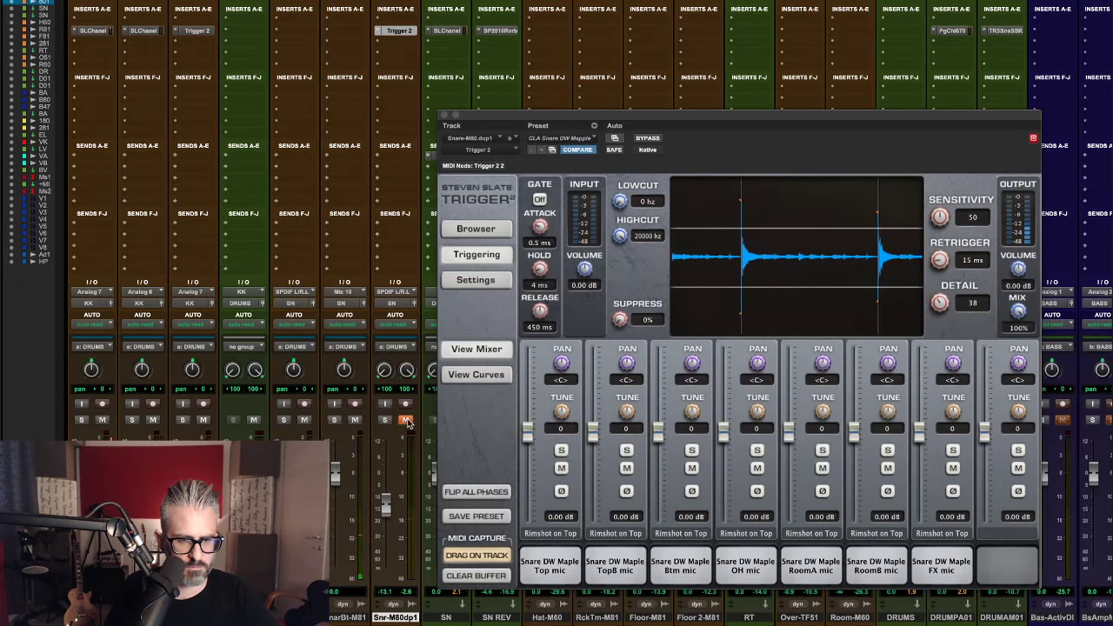
click(407, 421)
drag(385, 511, 386, 513)
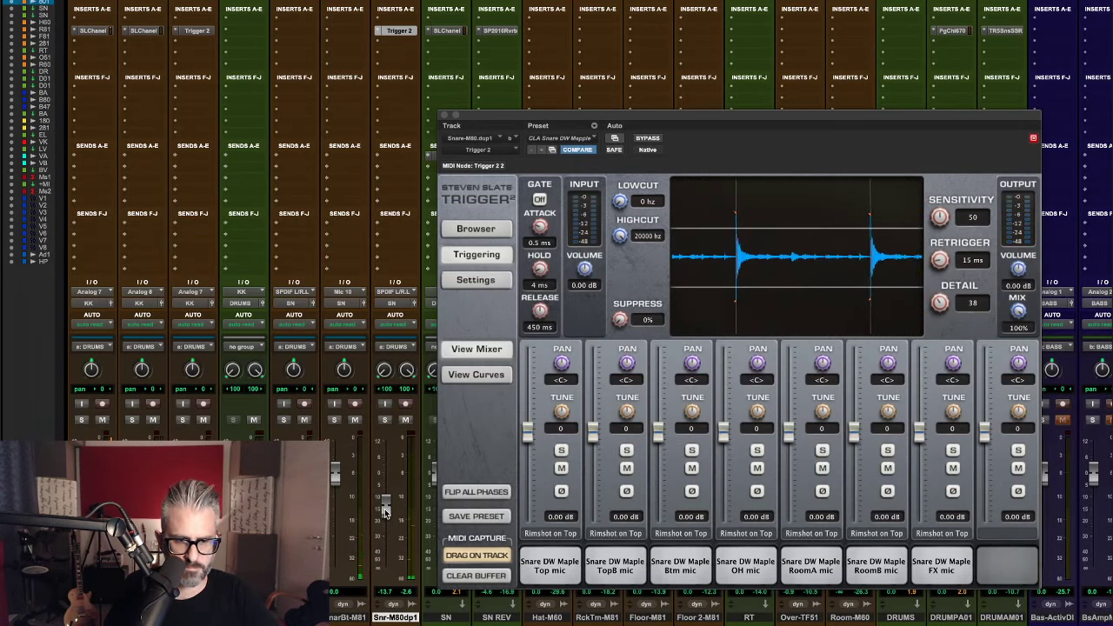
click(444, 116)
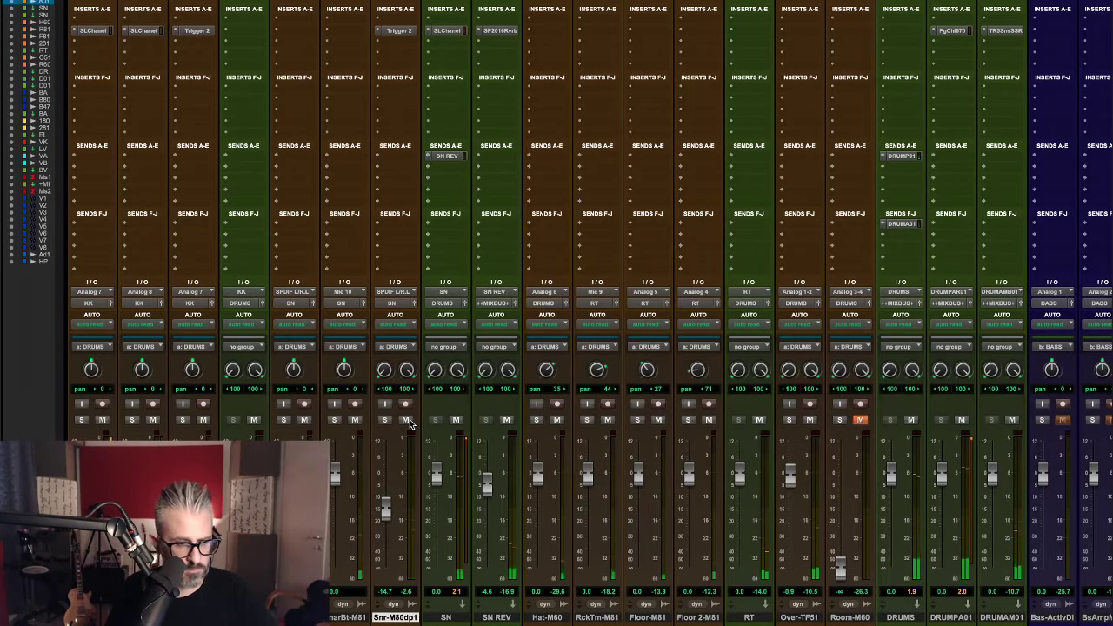
key(space)
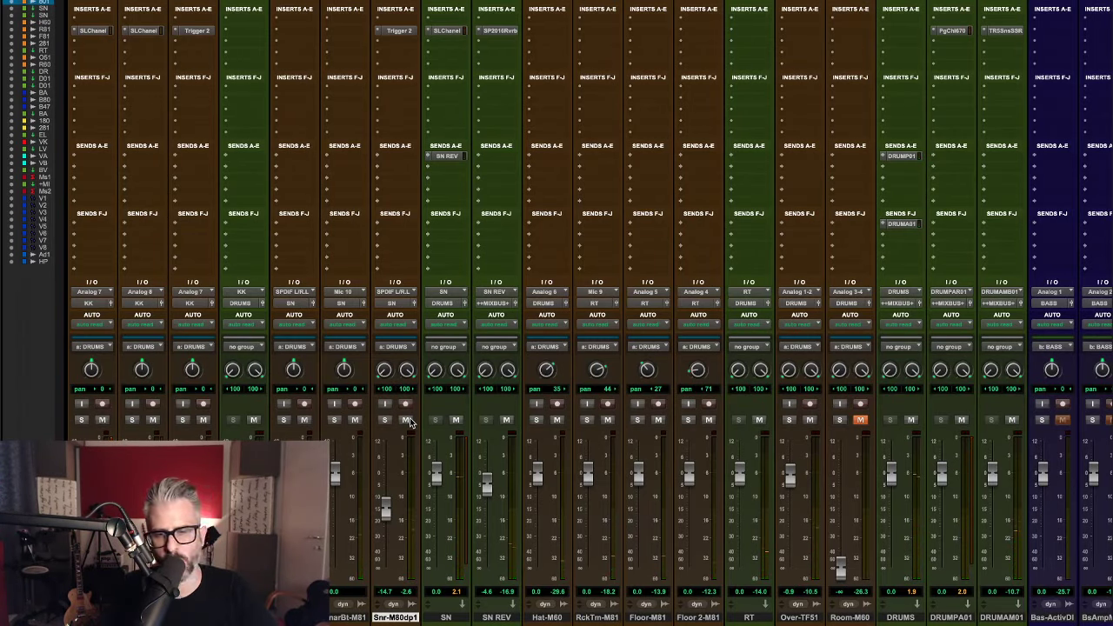
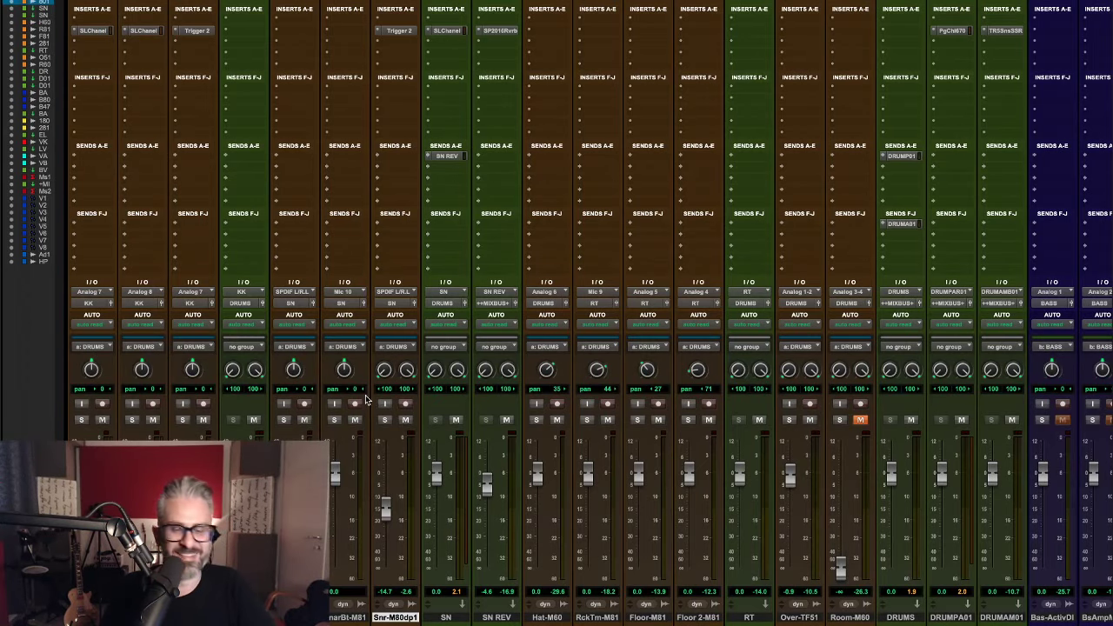
Switch the solo from the DRUMS VCA (VCA 1) to the BASS VCA (VCA 2) and start playback.
scroll(840, 281, right, 3)
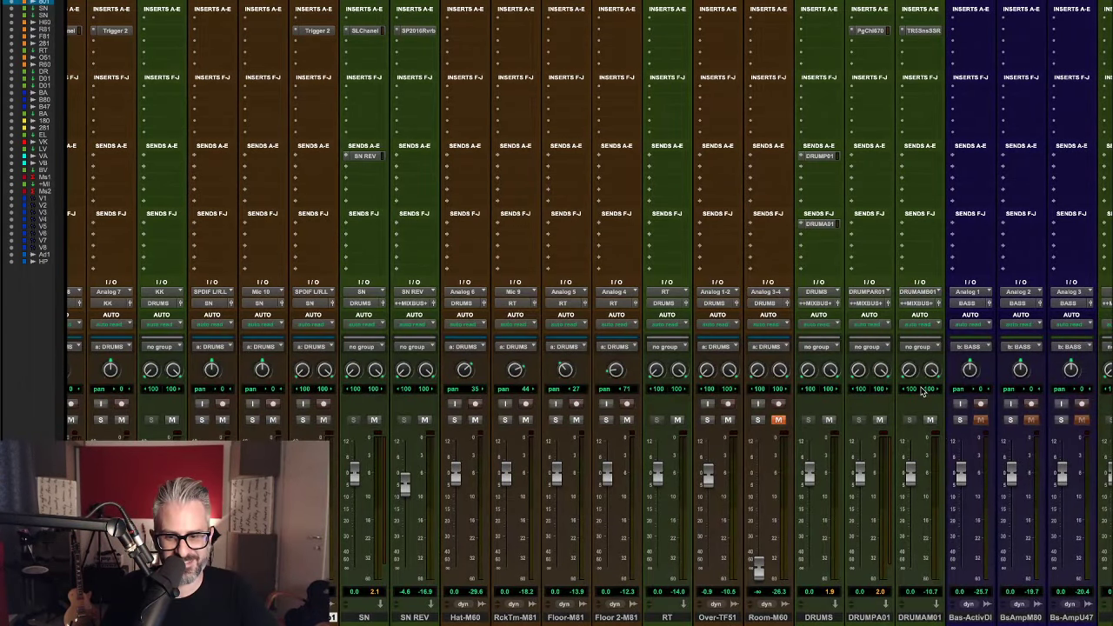
scroll(855, 407, right, 2)
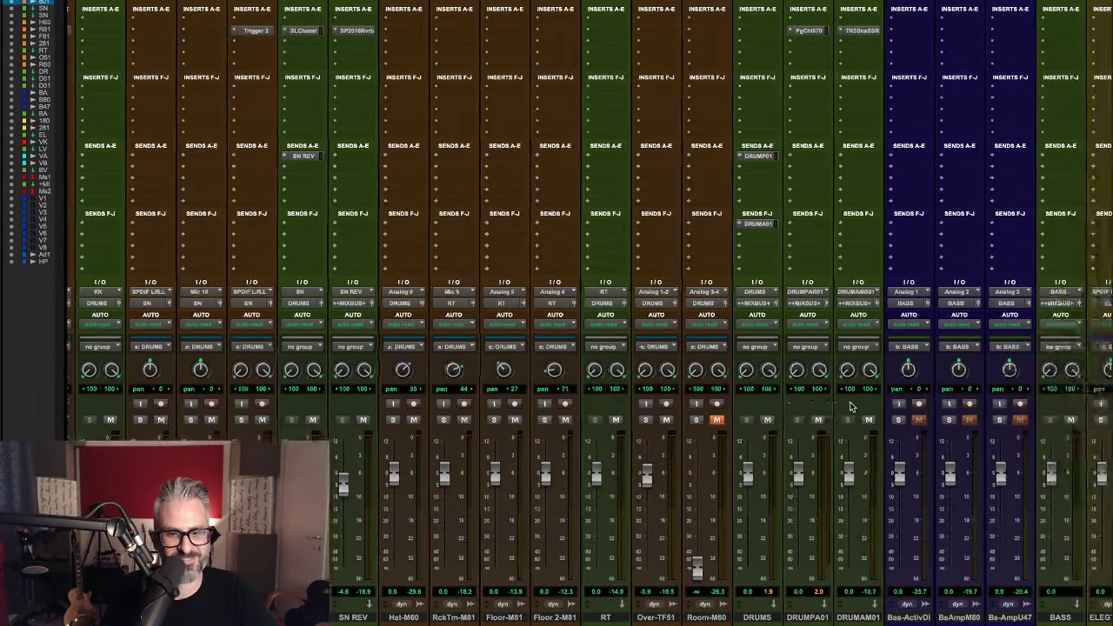
scroll(834, 380, right, 20)
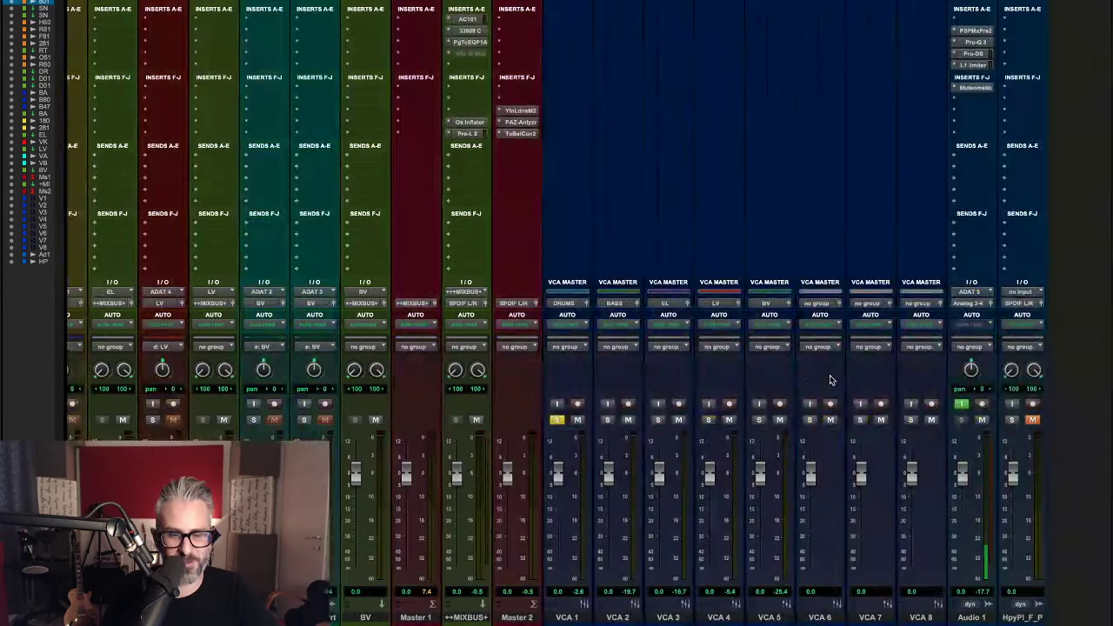
scroll(514, 437, left, 15)
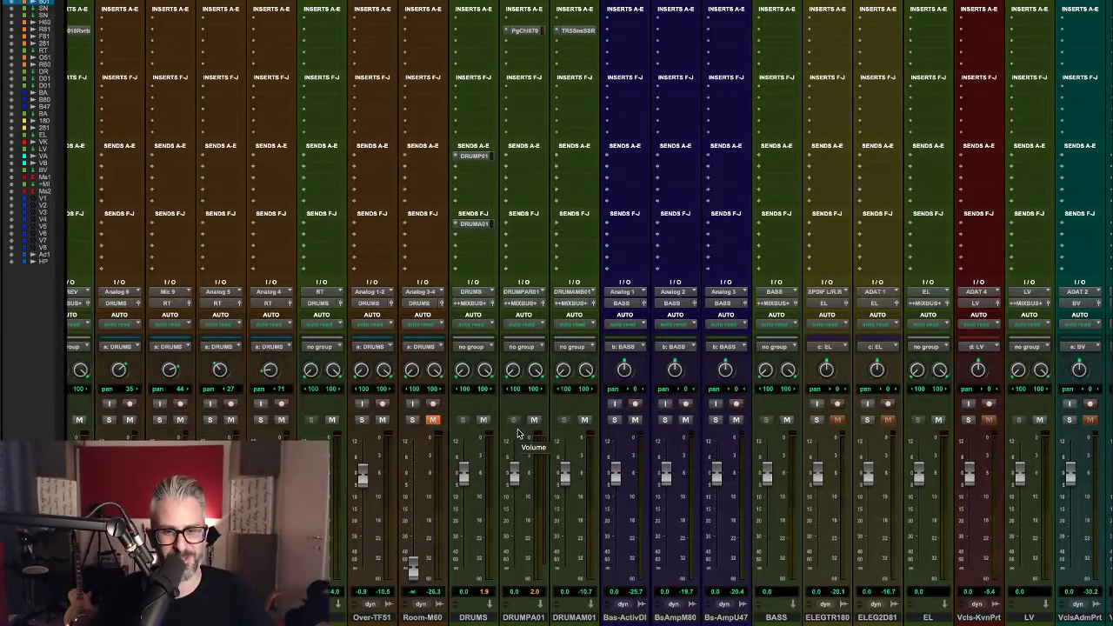
key(space)
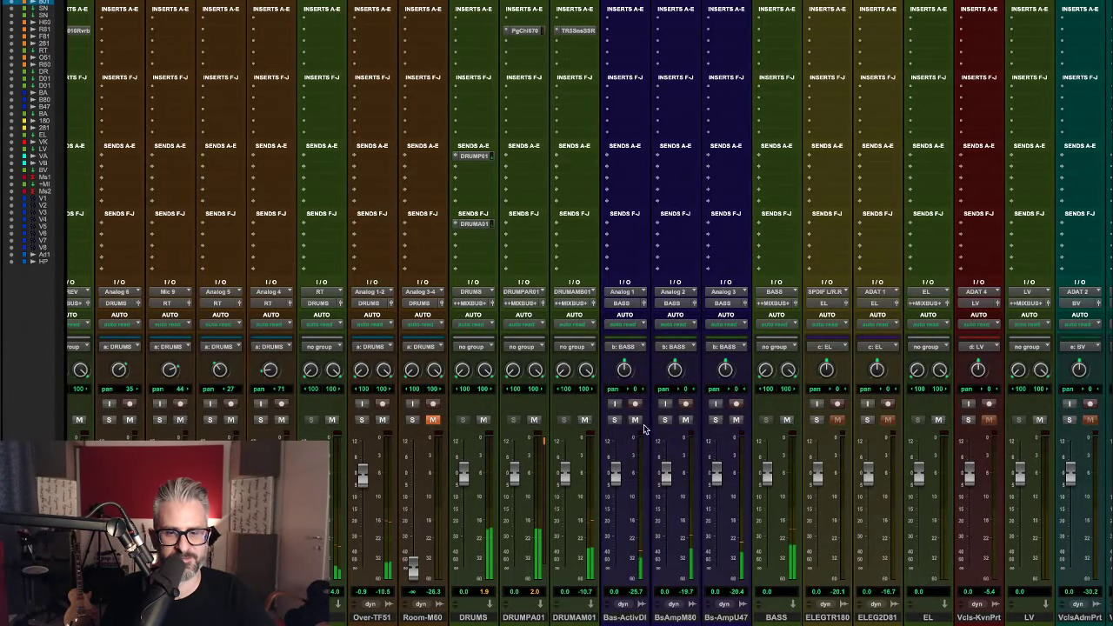
scroll(658, 402, right, 10)
scroll(658, 402, right, 2)
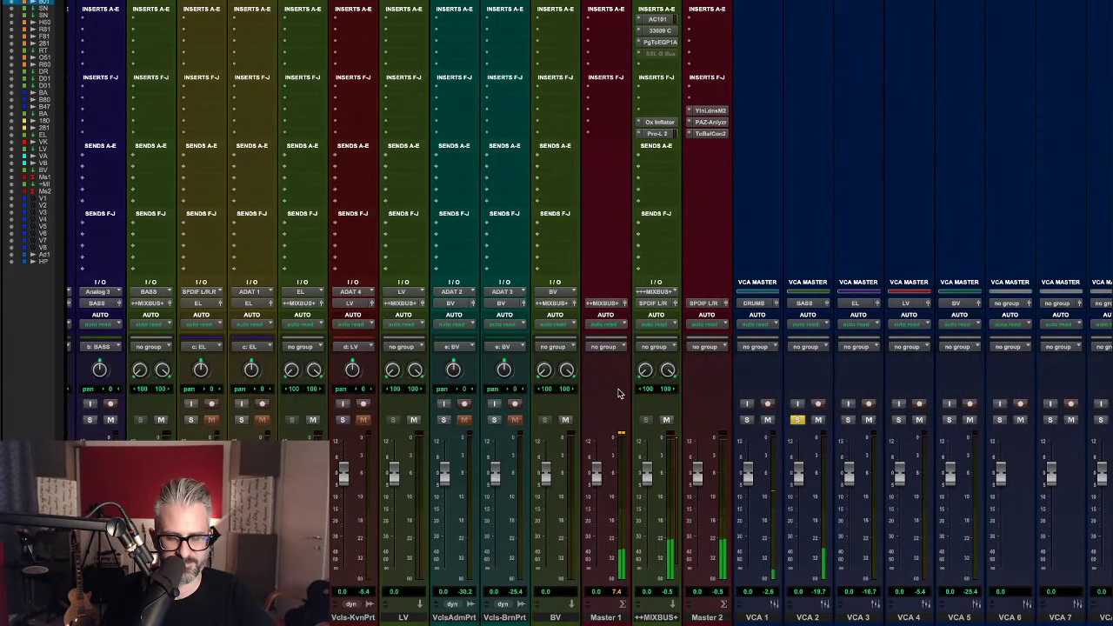
Audition Bas-ActivDI, BsAmpM80 and Bs-AmpU47 one at a time by soloing each bass track in turn.
scroll(621, 395, left, 6)
scroll(621, 396, left, 3)
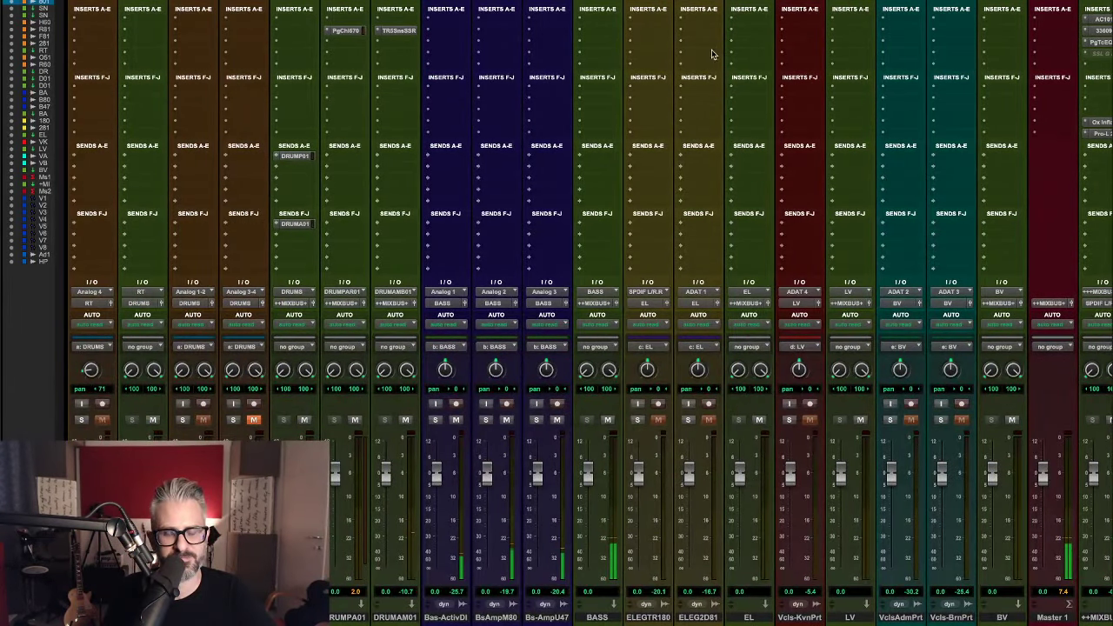
click(434, 420)
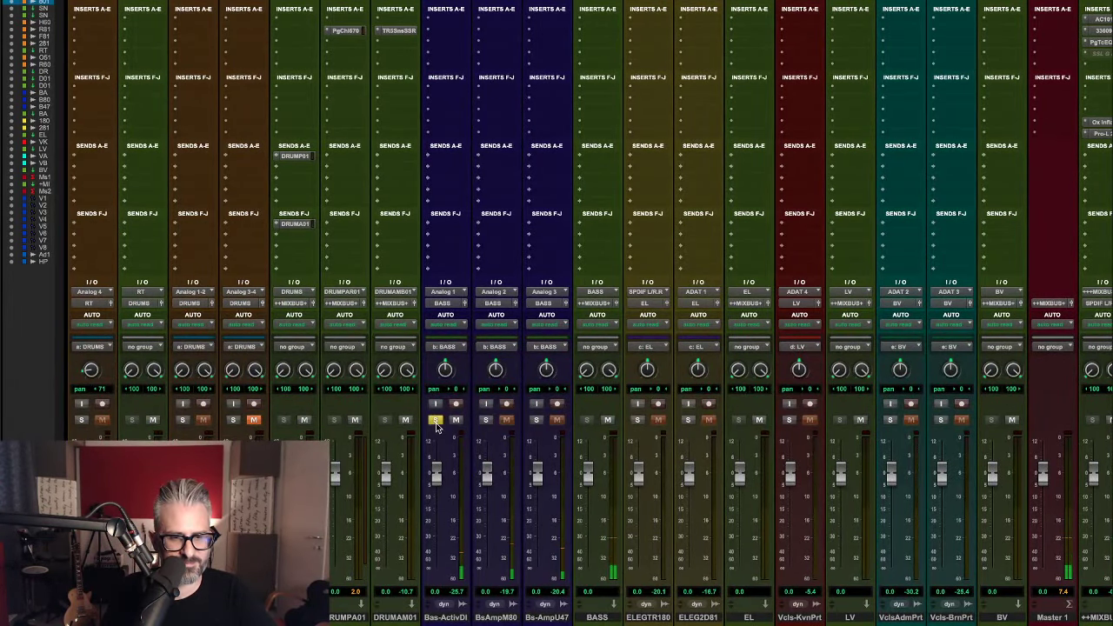
click(485, 420)
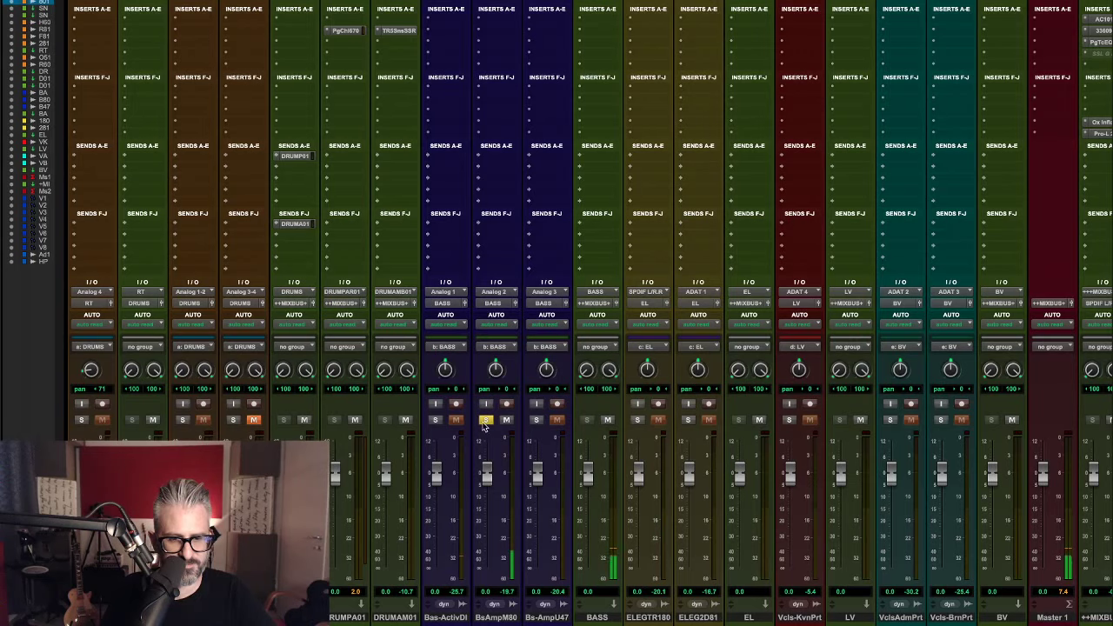
click(537, 420)
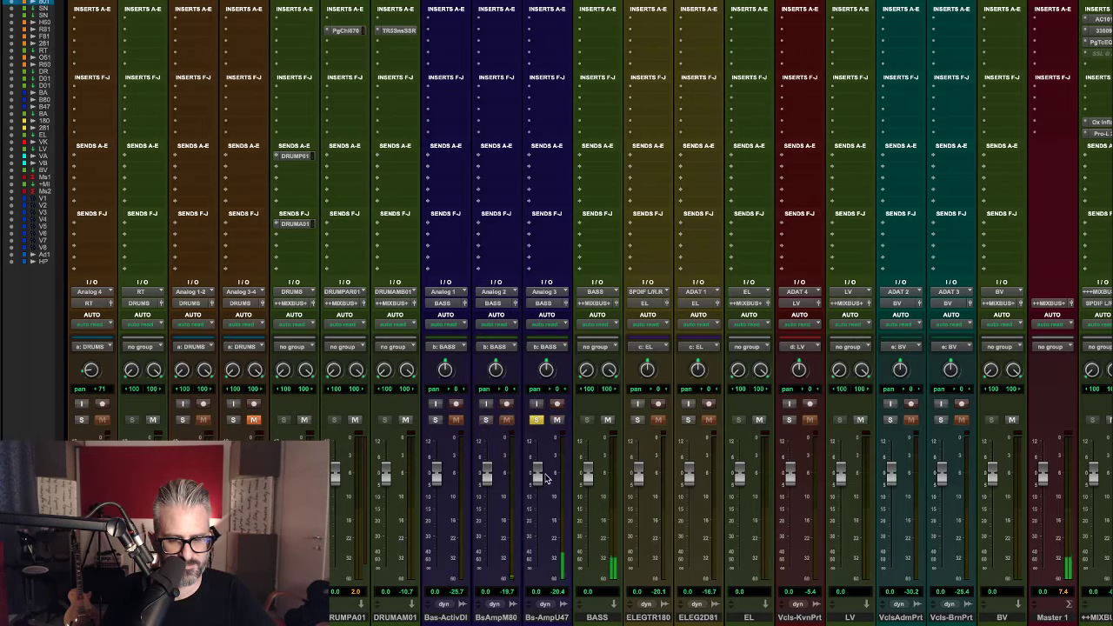
Insert UAD Teletronix LA-2A Legacy (stereo) on the BASS bus.
click(601, 36)
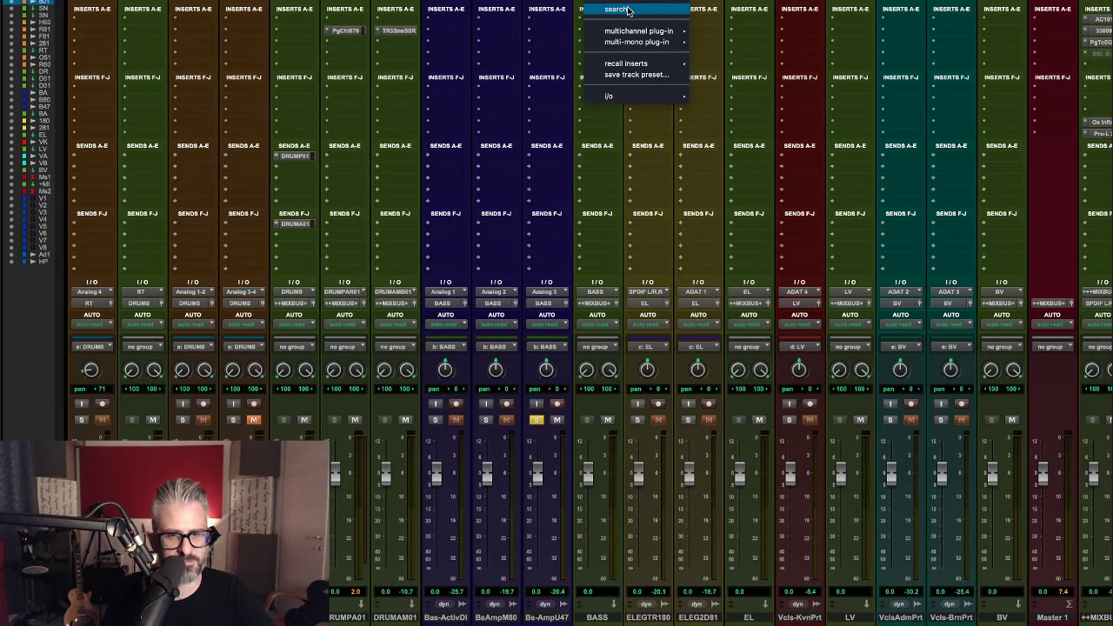
click(627, 9)
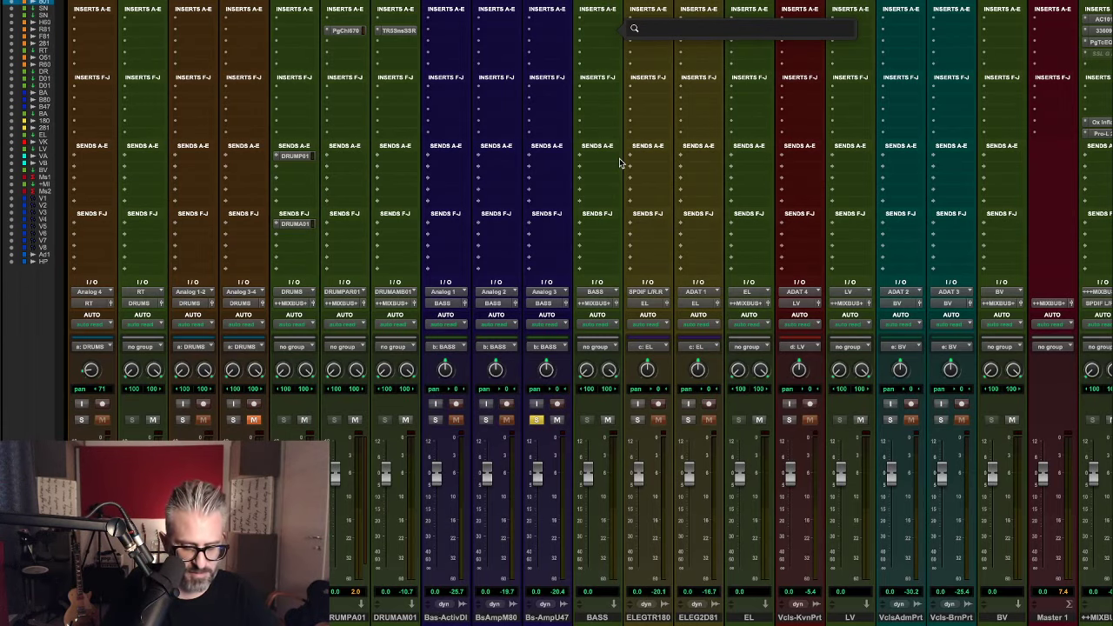
text(la-2)
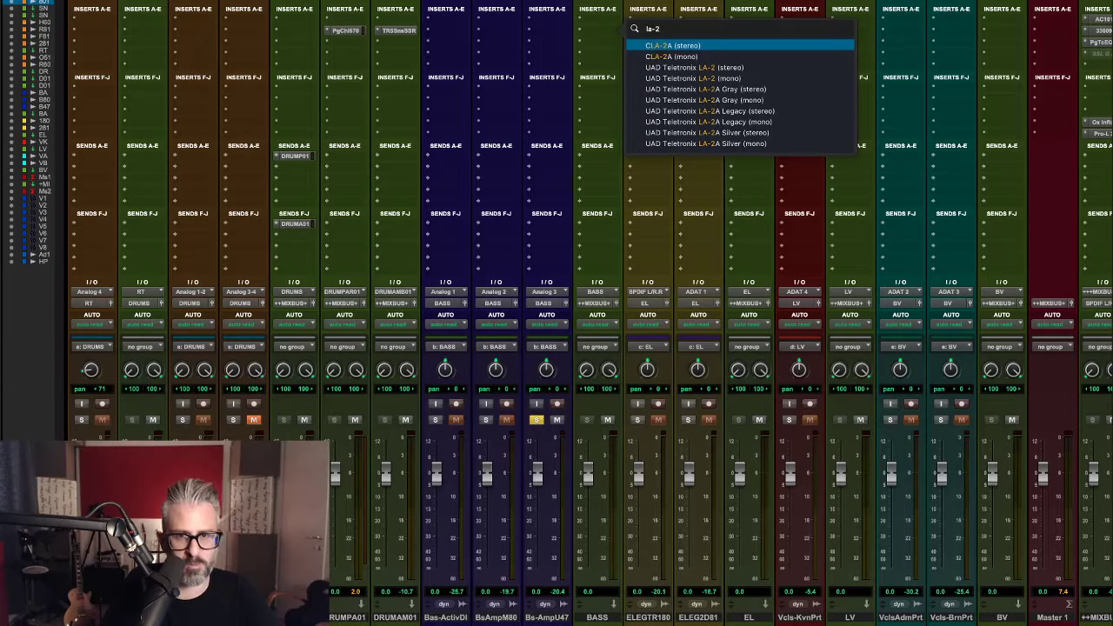
text(a)
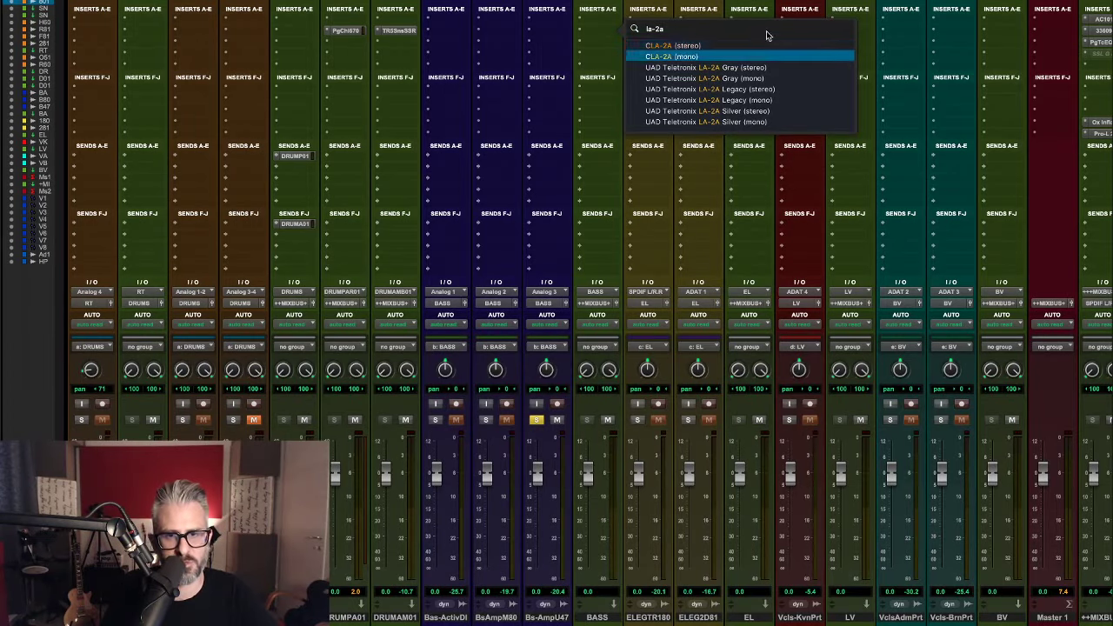
click(767, 91)
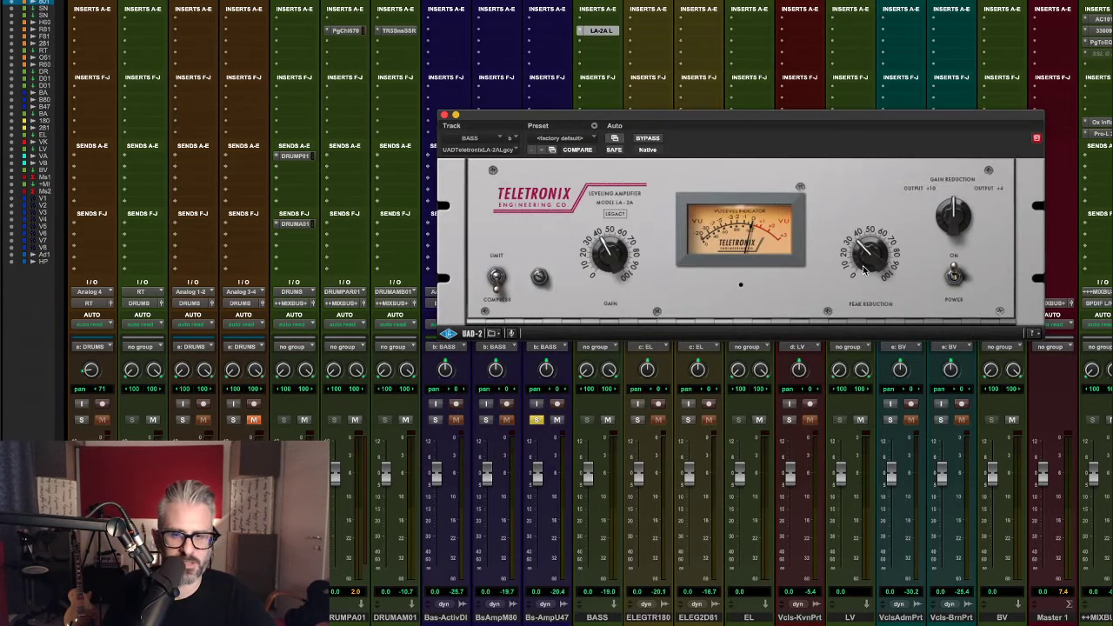
Raise the LA-2A's Peak Reduction and Gain, adjusting both against playback of all three bass tracks with Bs-AmpU47 unsoloed.
drag(864, 260, 874, 241)
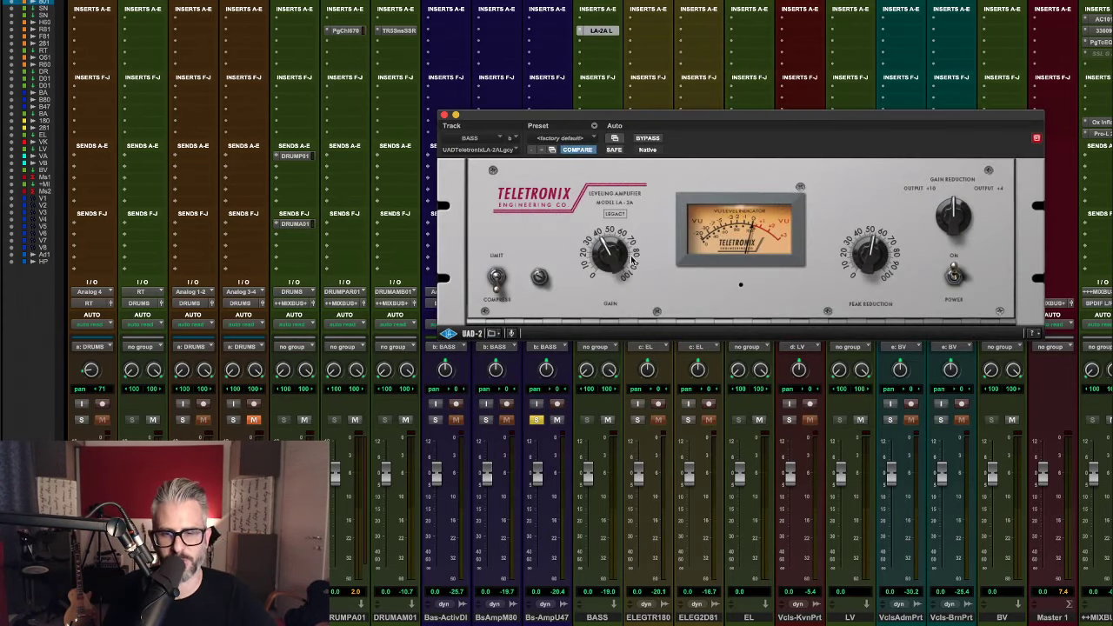
drag(622, 252, 642, 233)
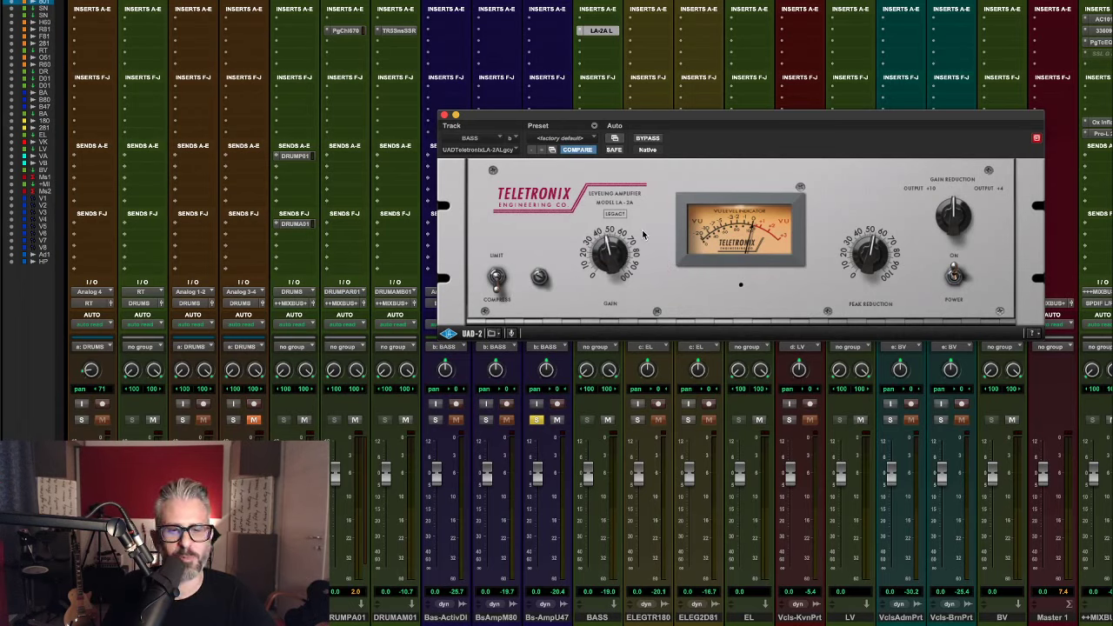
click(536, 420)
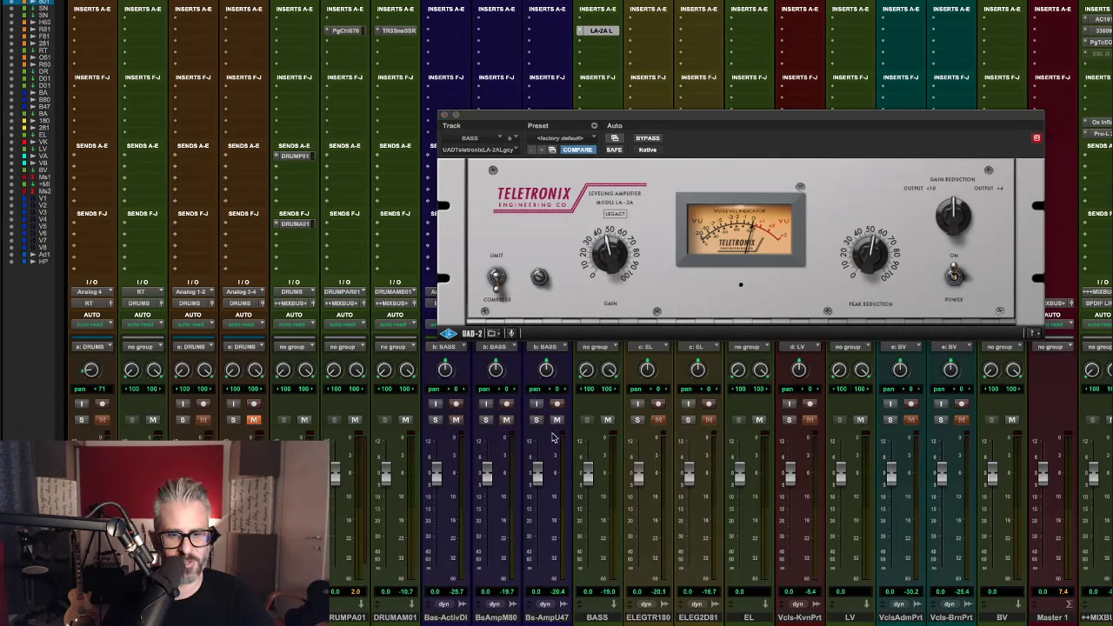
key(space)
drag(863, 253, 870, 243)
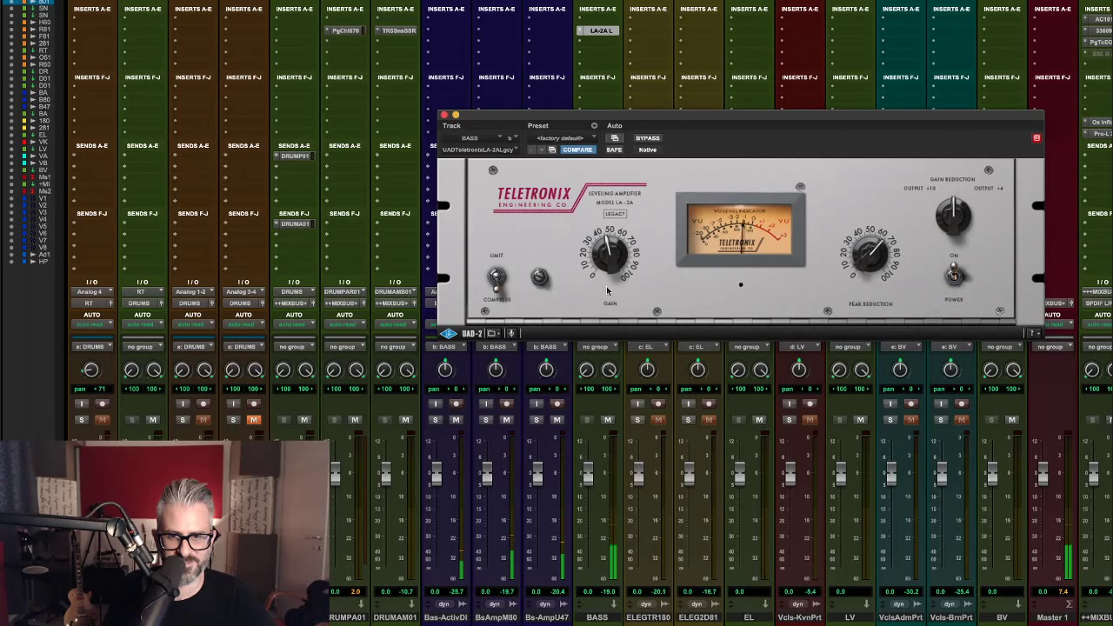
drag(618, 264, 622, 256)
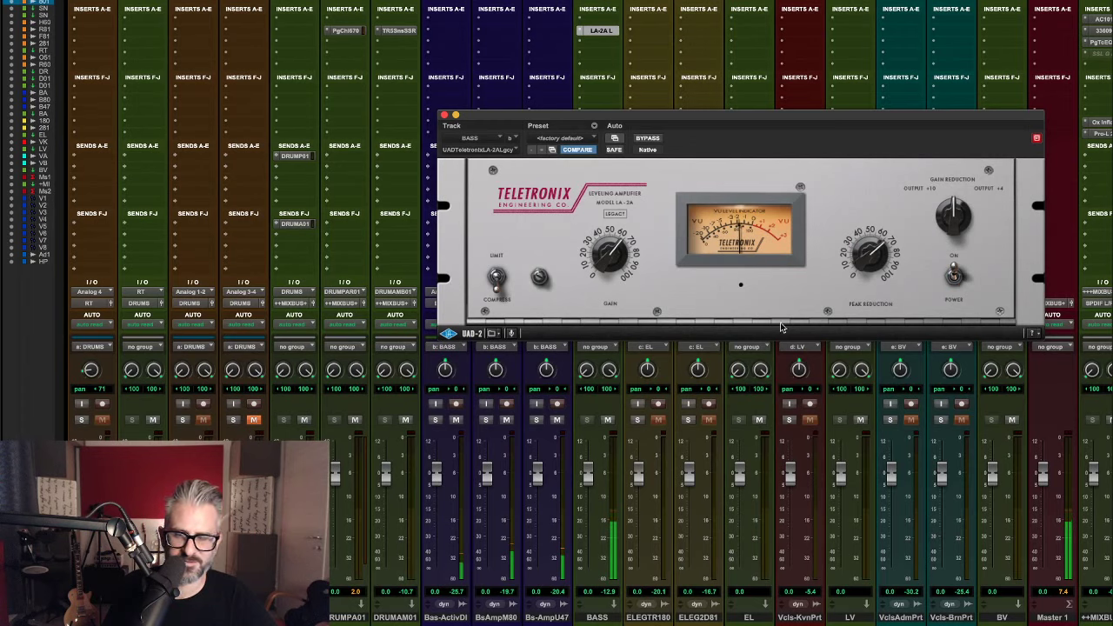
Insert Smooth Operator (stereo) after the LA-2A on the BASS bus and pull its middle node slightly down during playback.
click(601, 40)
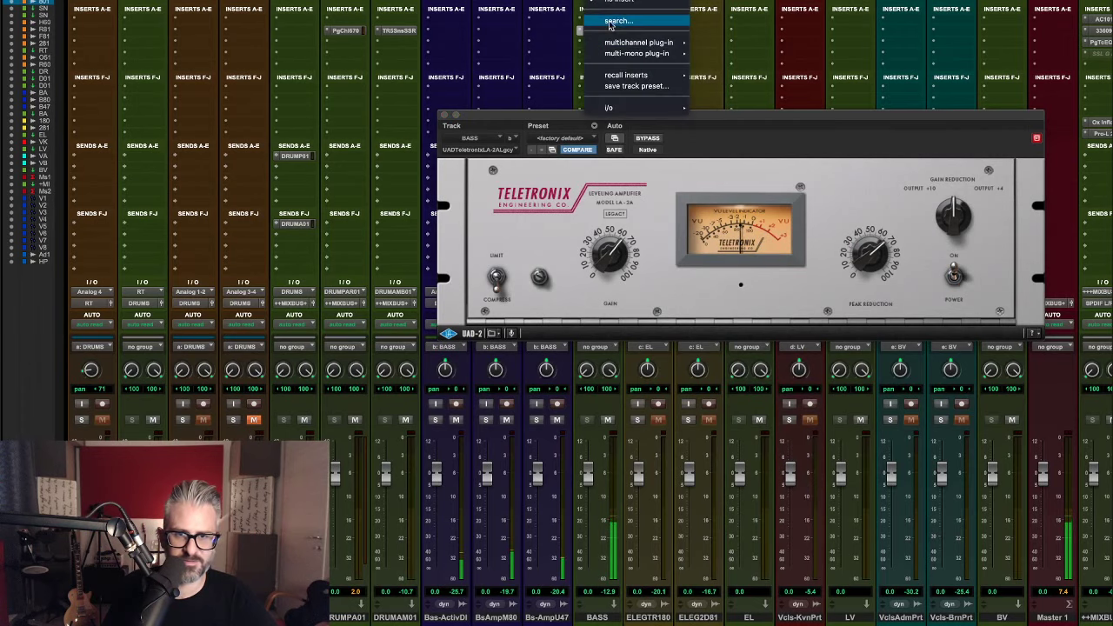
click(610, 21)
text(smo)
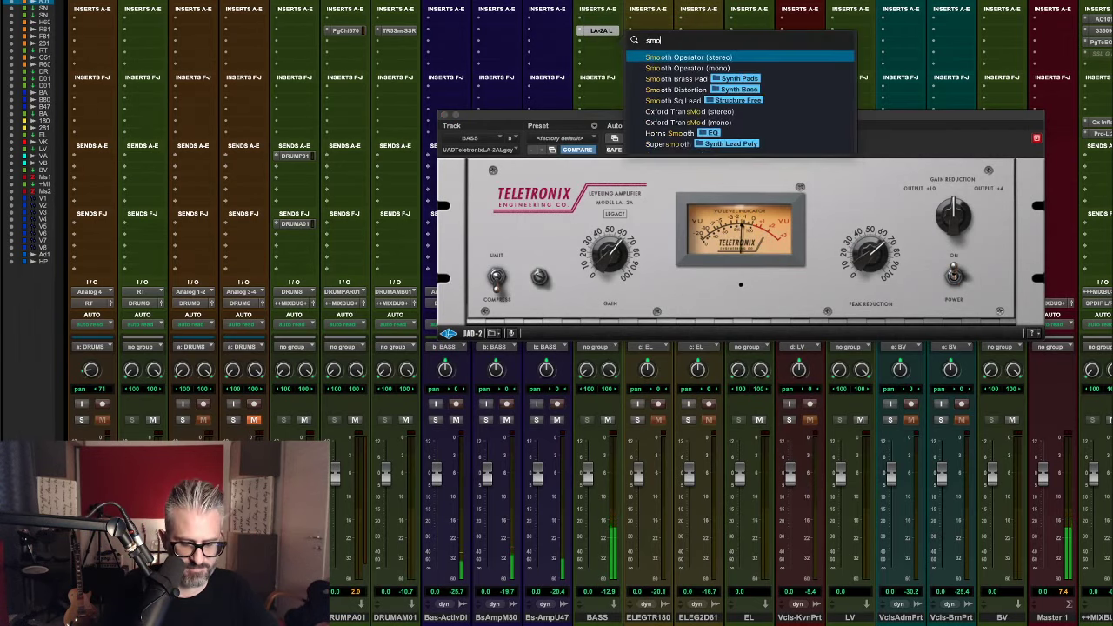
text(ot)
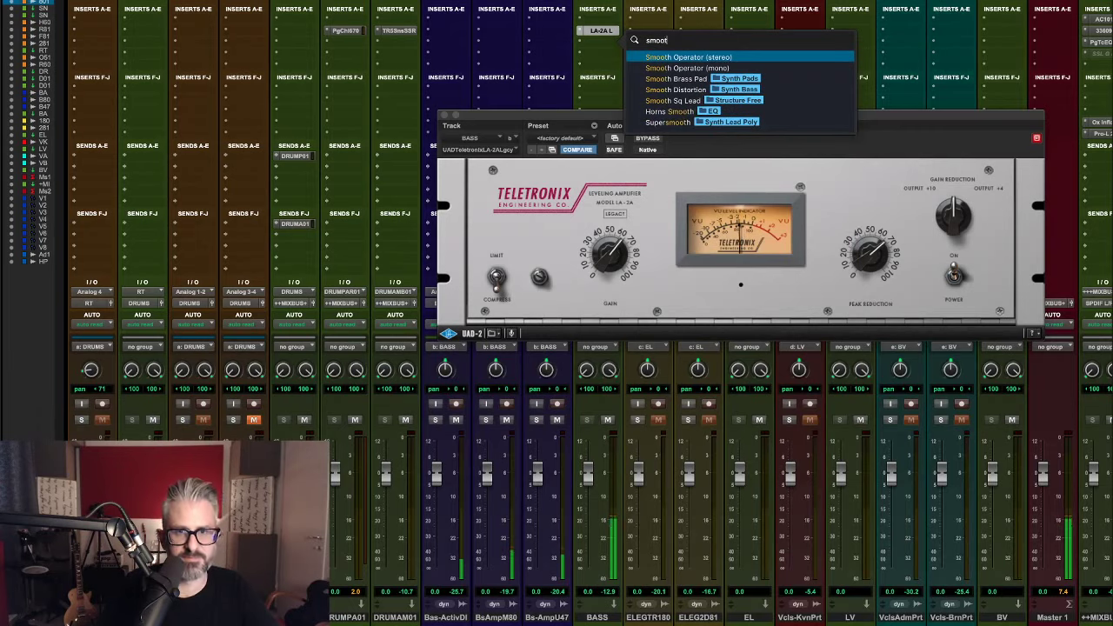
click(702, 58)
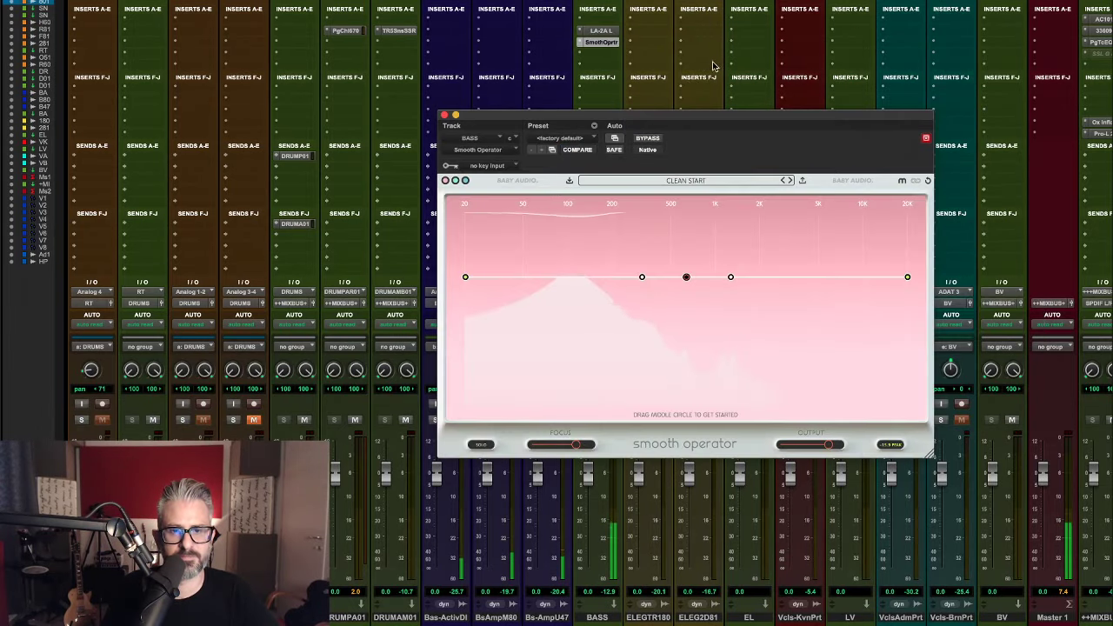
drag(686, 277, 686, 280)
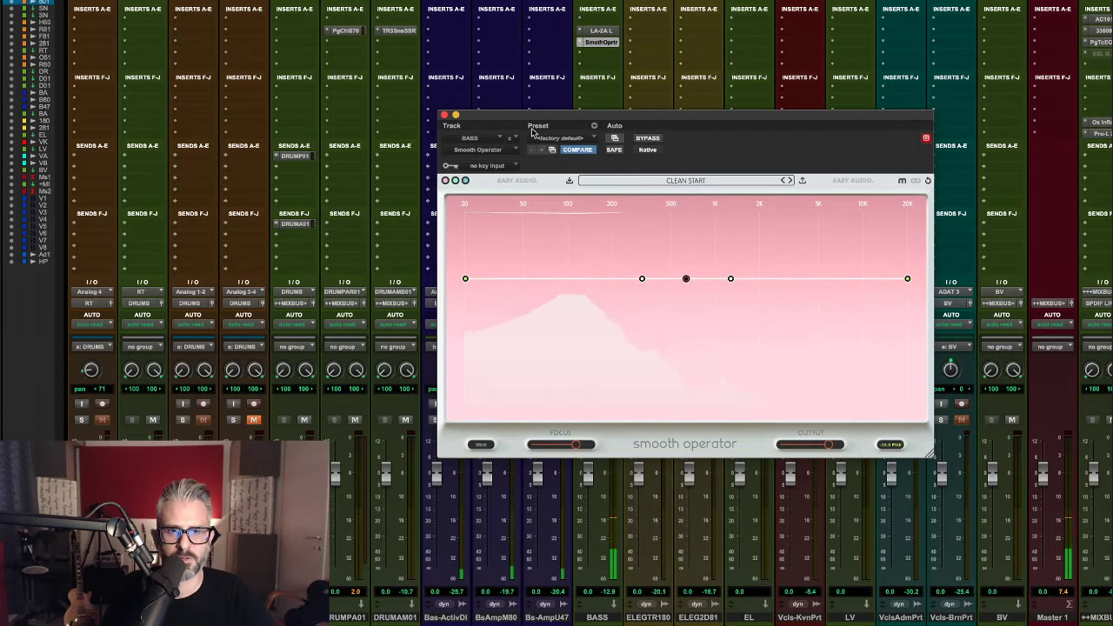
key(space)
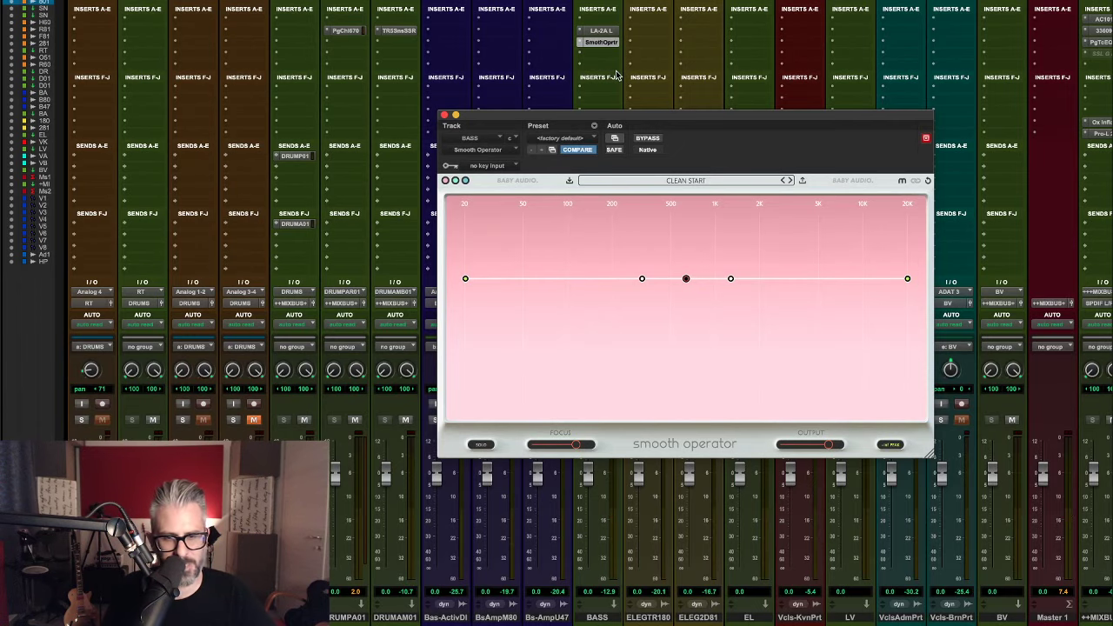
Play the song, close Smooth Operator and solo the DRUMS VCA alongside the BASS VCA.
key(space)
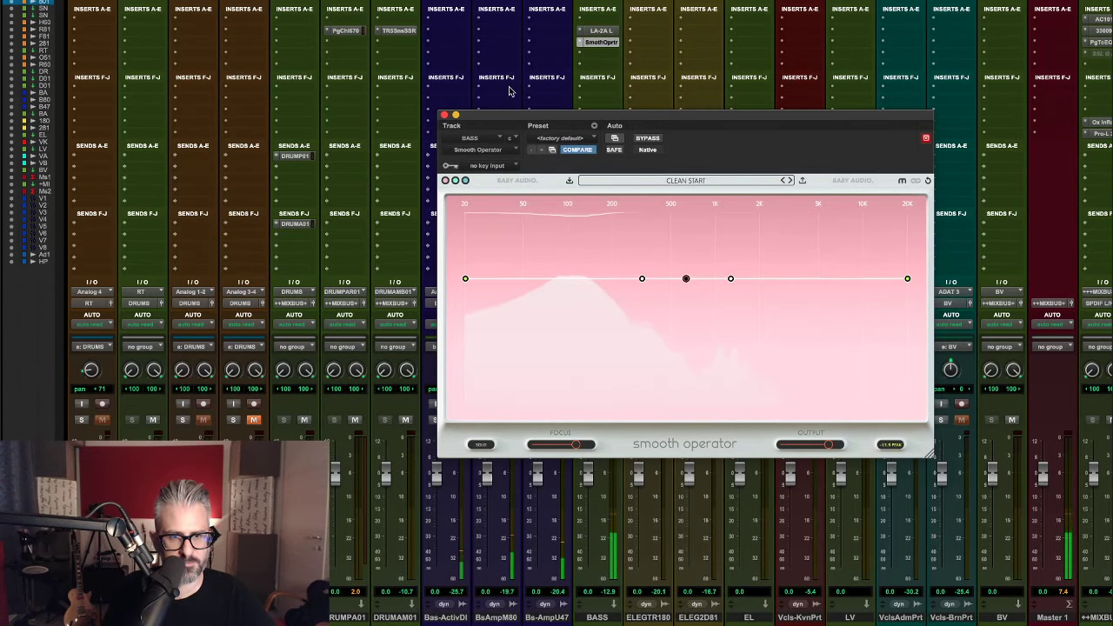
scroll(750, 87, right, 10)
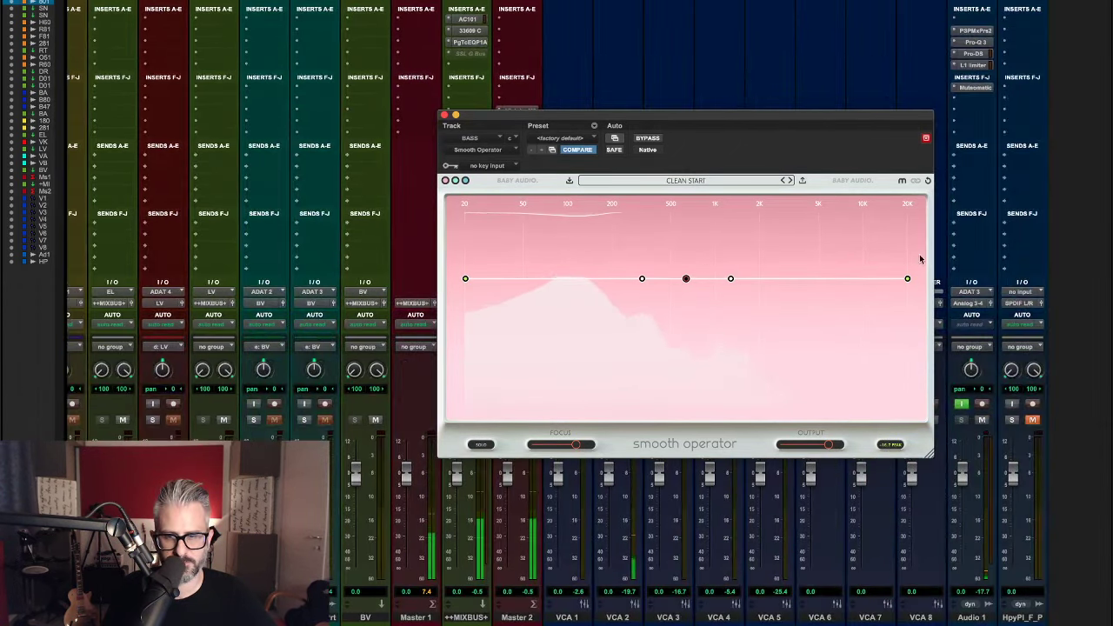
click(444, 115)
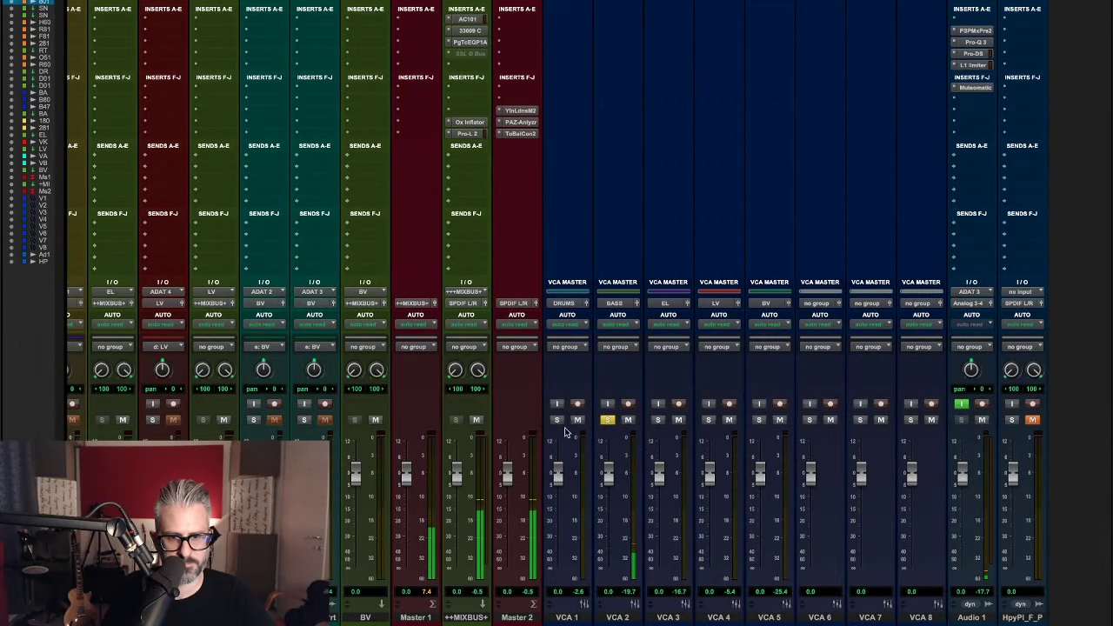
click(557, 420)
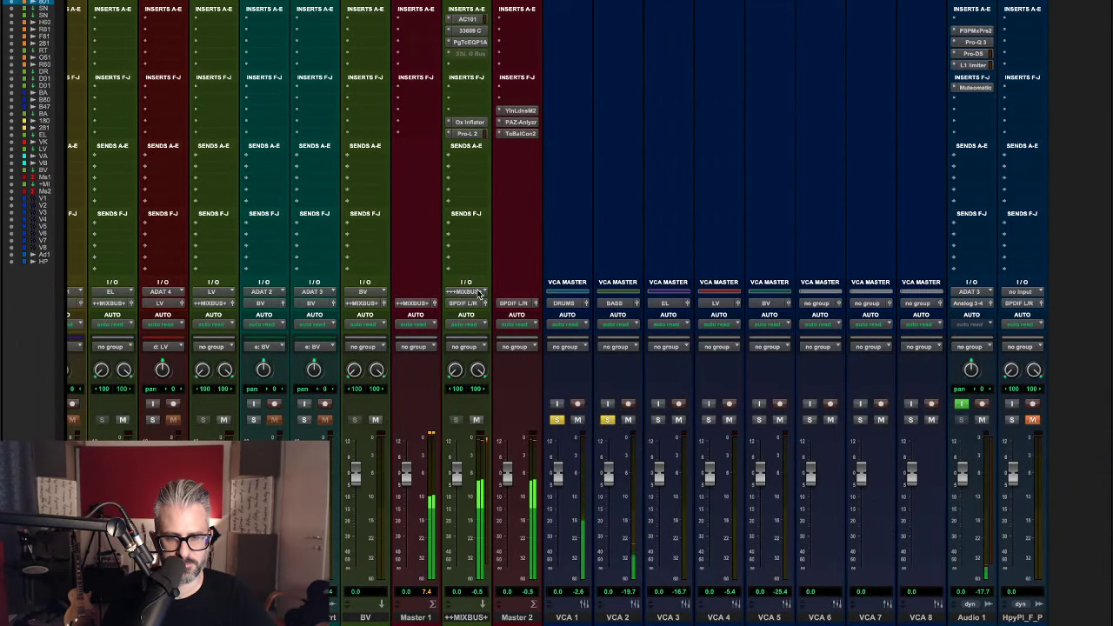
Check the BASS bus's LA-2A against the drums and lower Smooth Operator's overall threshold slightly.
scroll(491, 289, left, 10)
scroll(491, 289, left, 2)
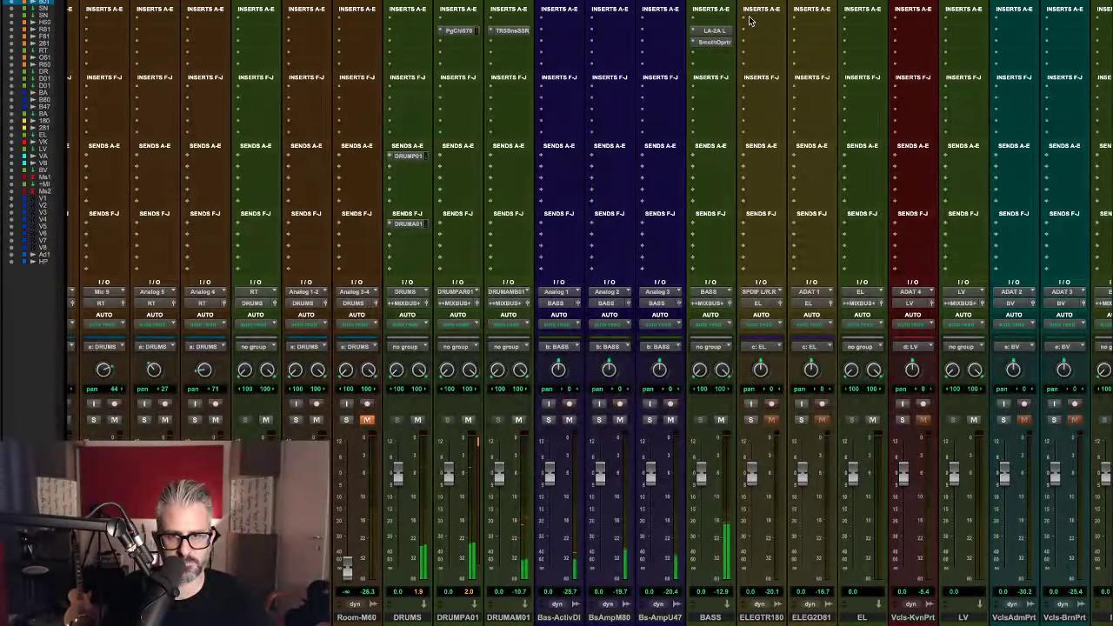
click(725, 32)
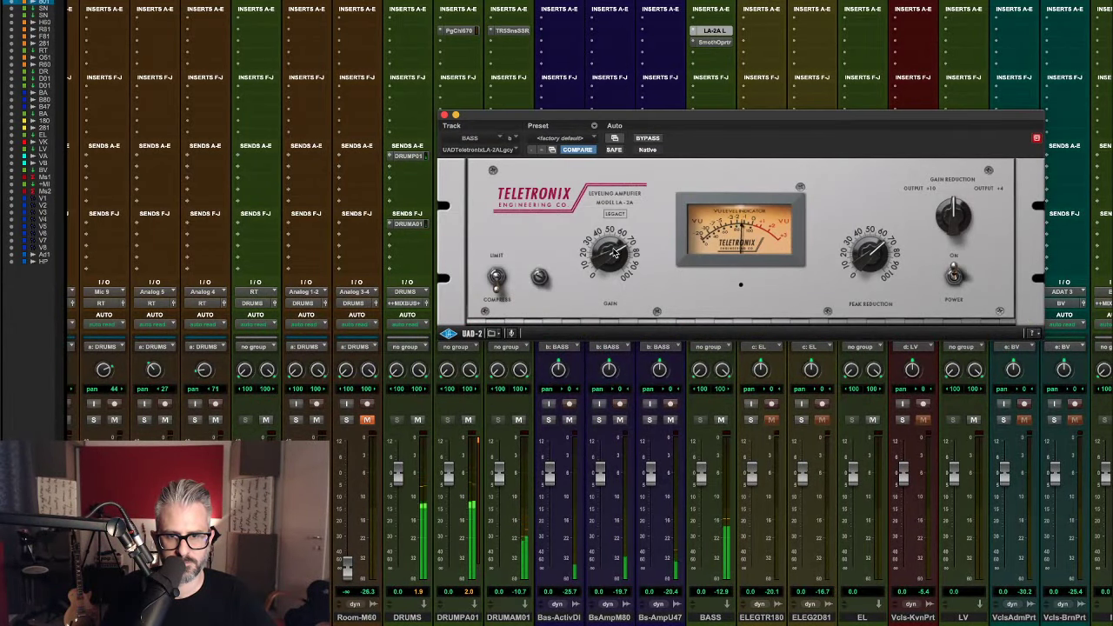
click(714, 41)
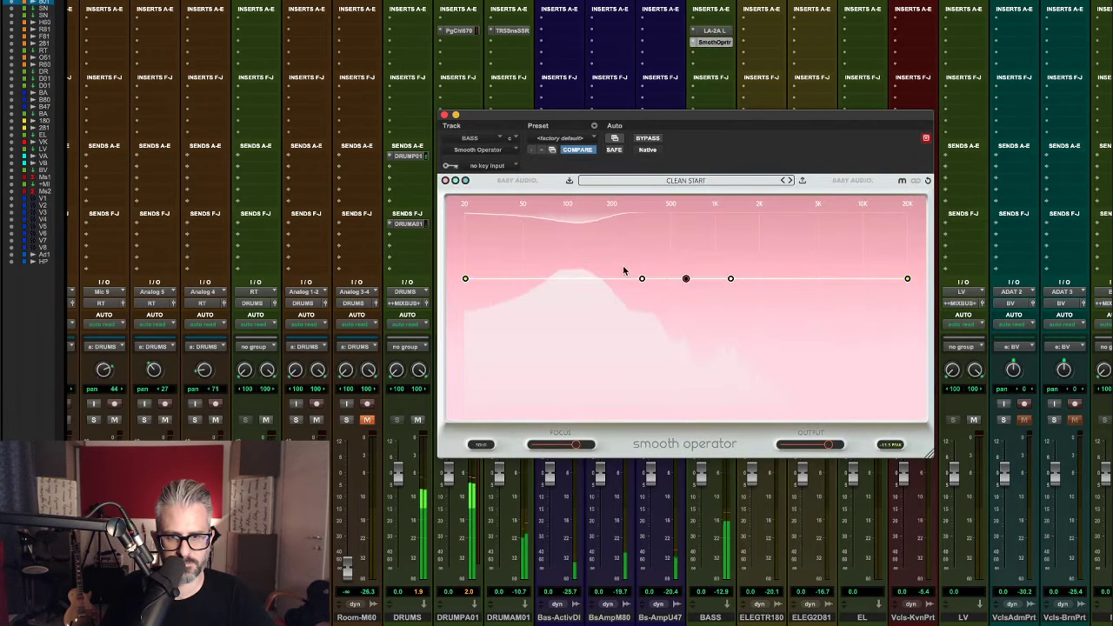
drag(687, 279, 689, 272)
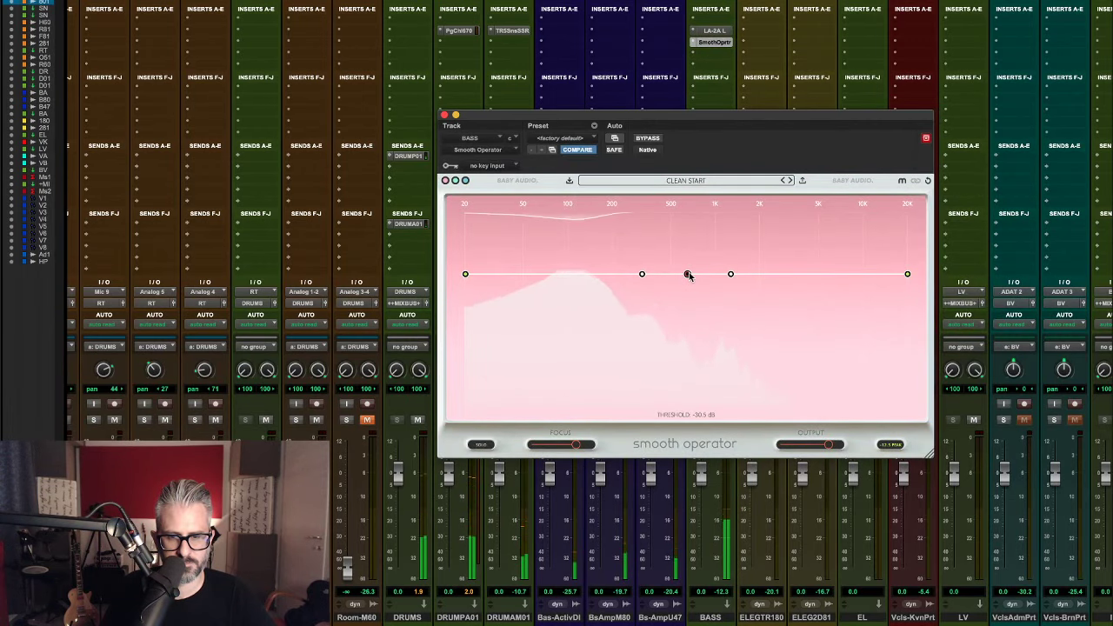
drag(688, 276, 688, 285)
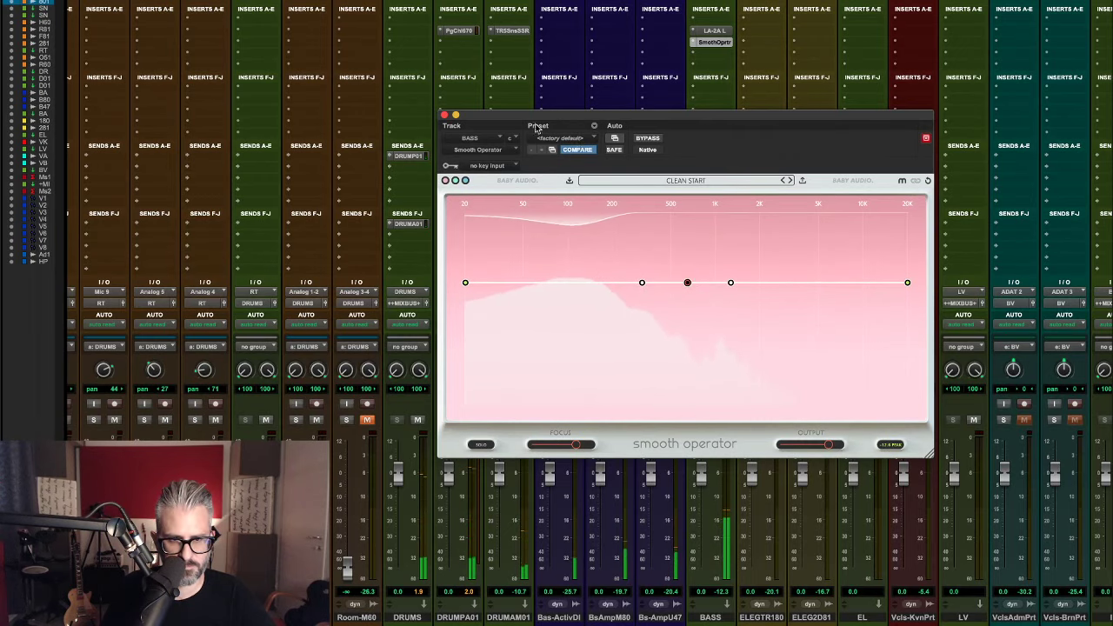
click(445, 115)
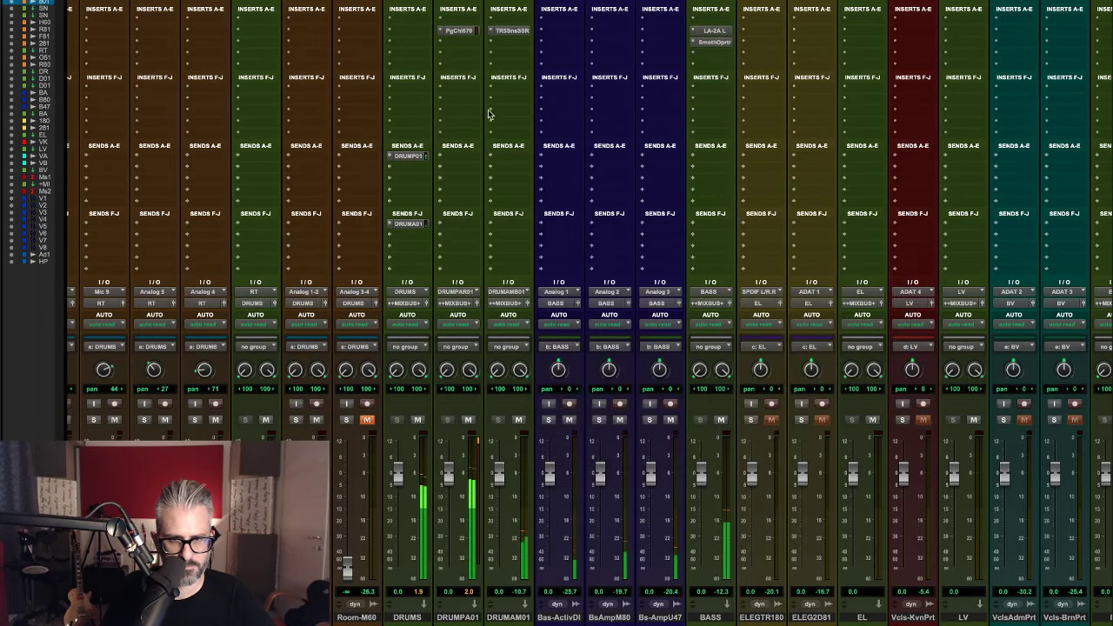
Insert UAD Neve 1073 (stereo) after Smooth Operator on the BASS bus.
click(714, 53)
click(731, 32)
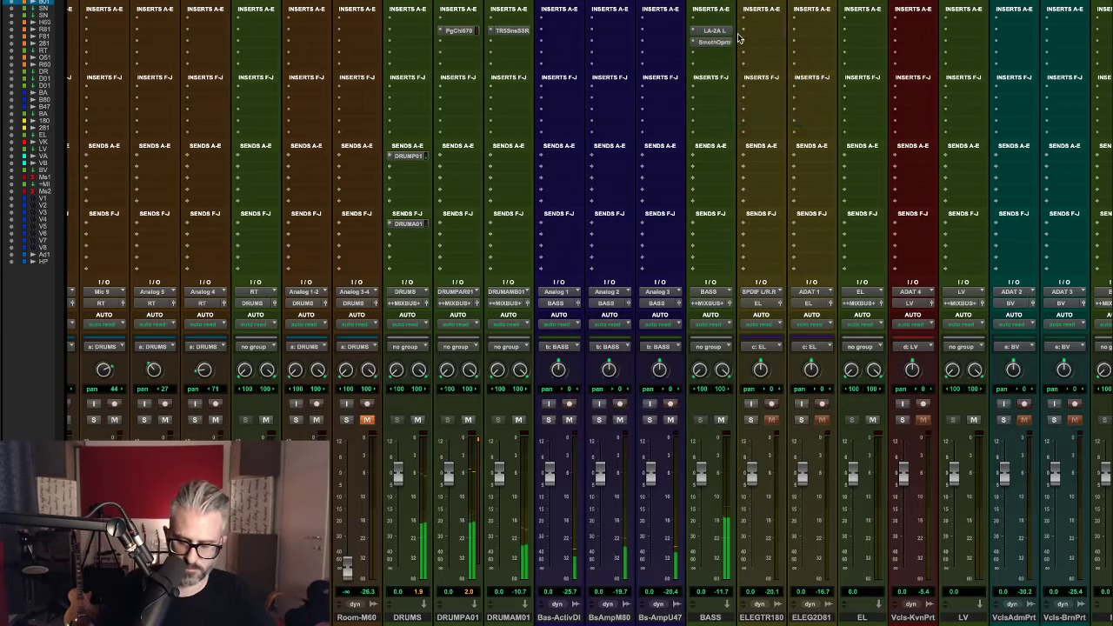
text(1073)
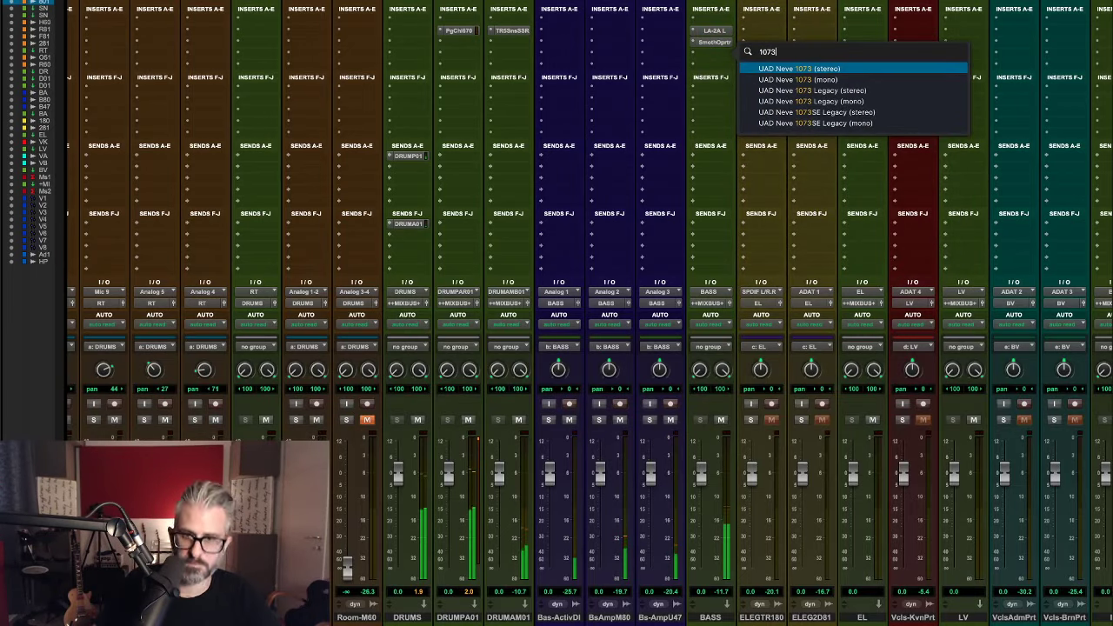
scroll(733, 77, left, 10)
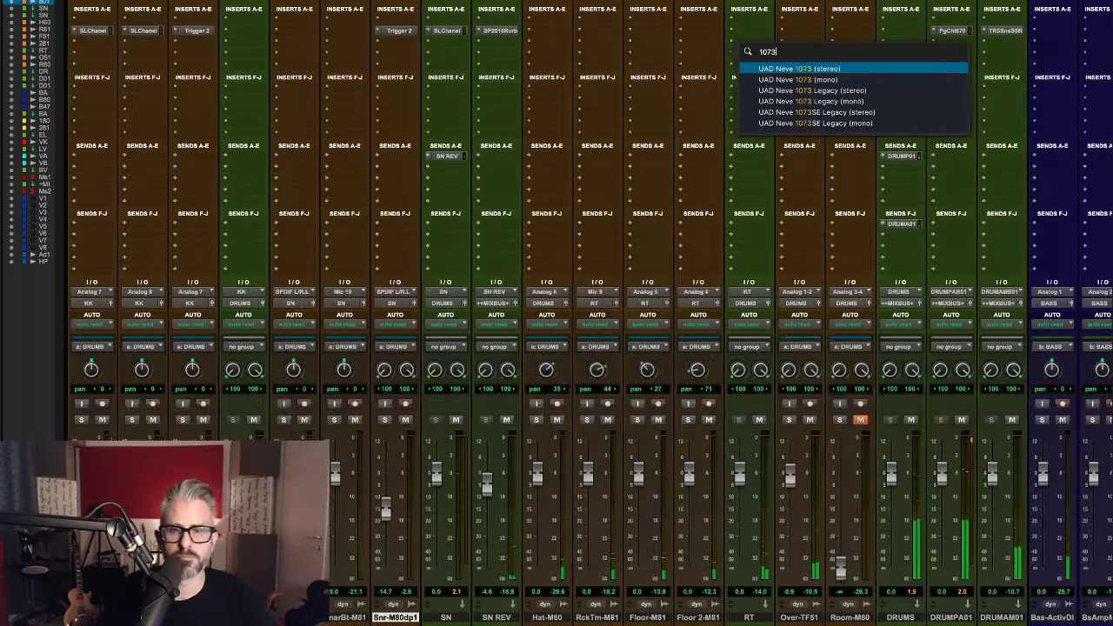
click(855, 67)
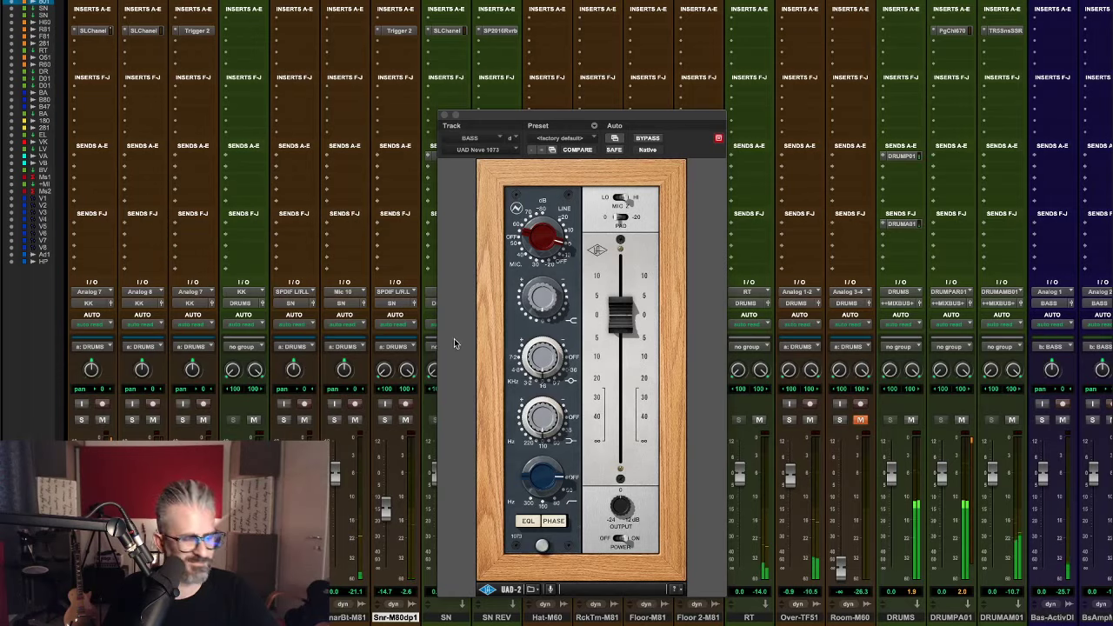
scroll(845, 369, right, 4)
scroll(845, 370, right, 3)
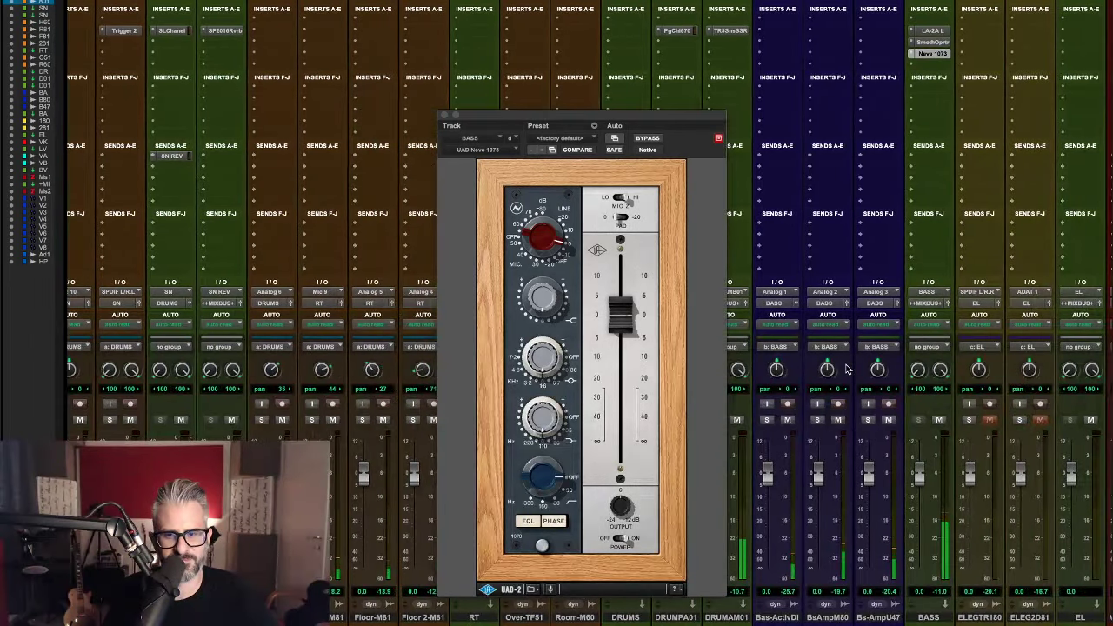
Engage the Neve 1073's high-pass filter at its lowest frequency and lower its output fader slightly.
drag(546, 481, 549, 460)
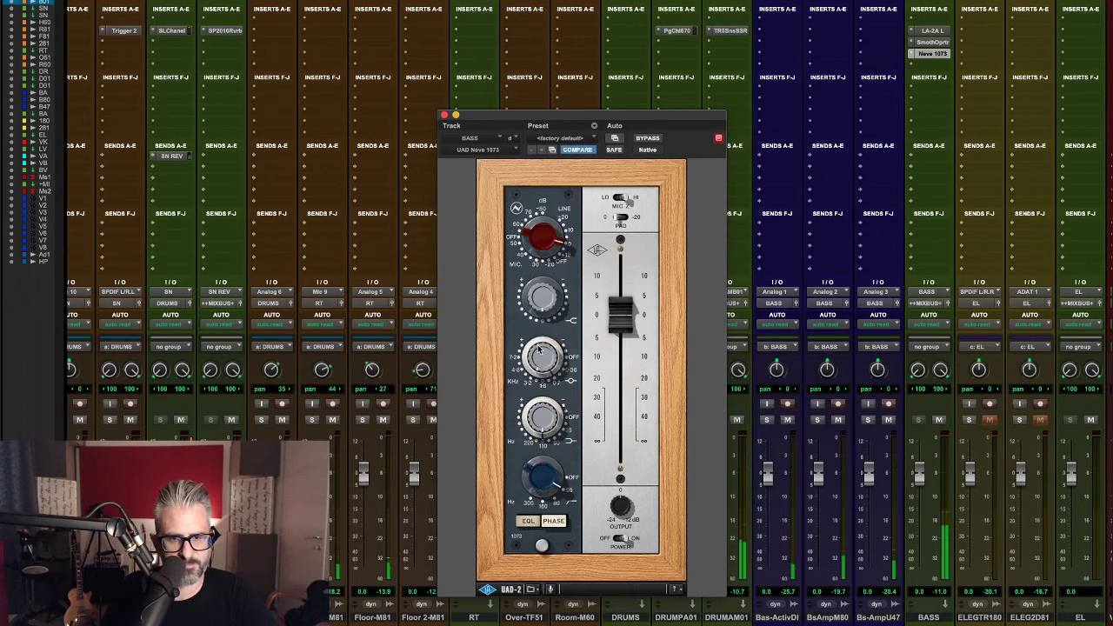
drag(543, 332, 546, 348)
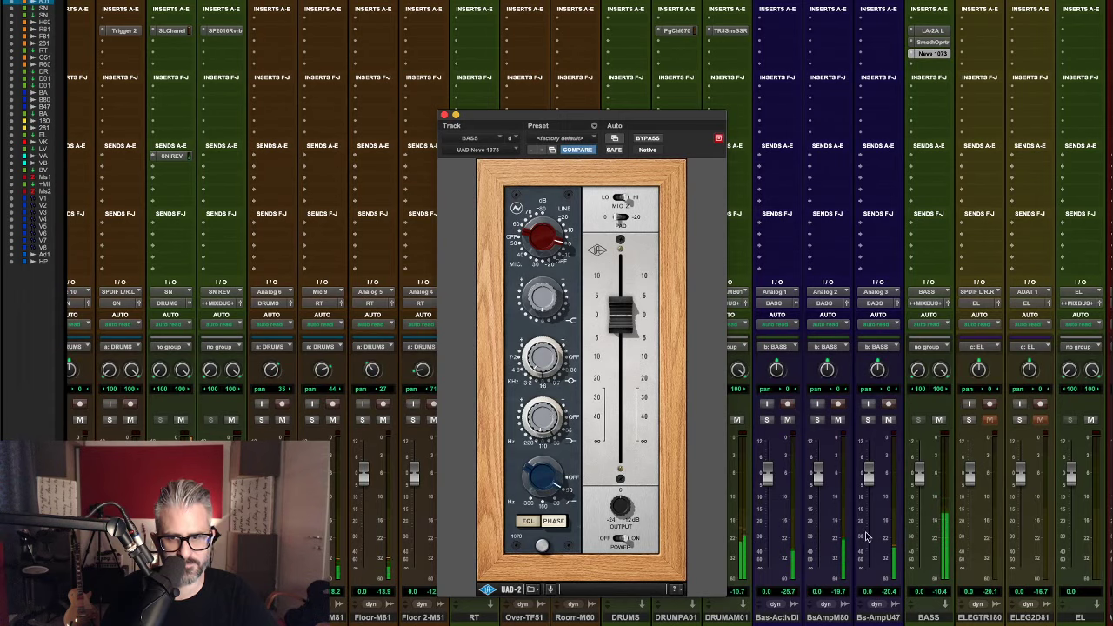
drag(620, 320, 620, 324)
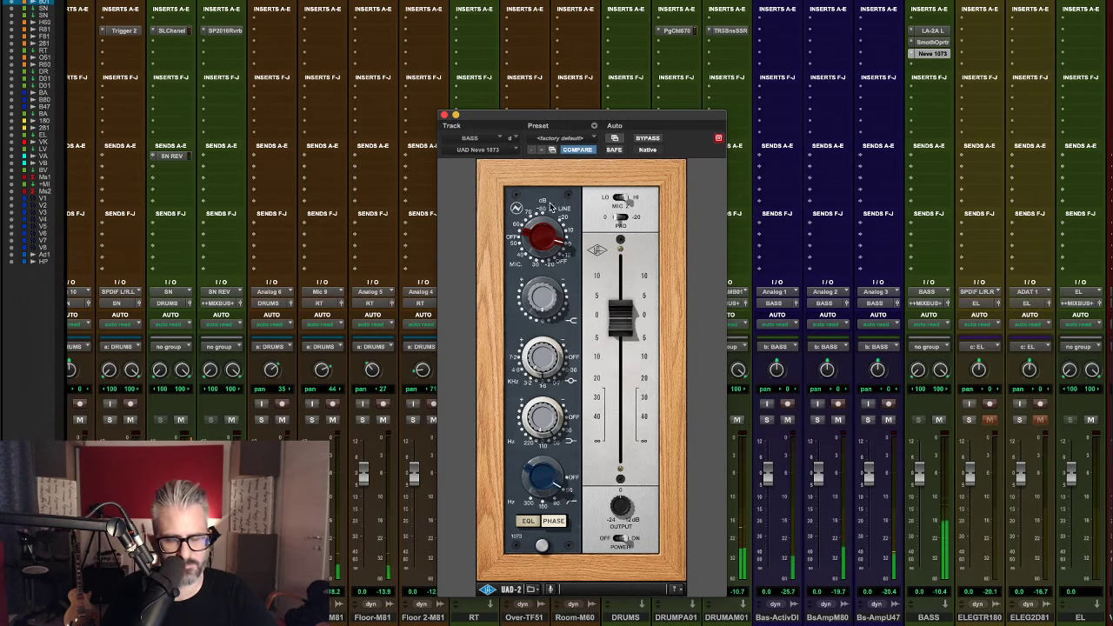
Compare the bass with the Neve 1073 bypassed and active, leaving it active and closing its window.
click(647, 139)
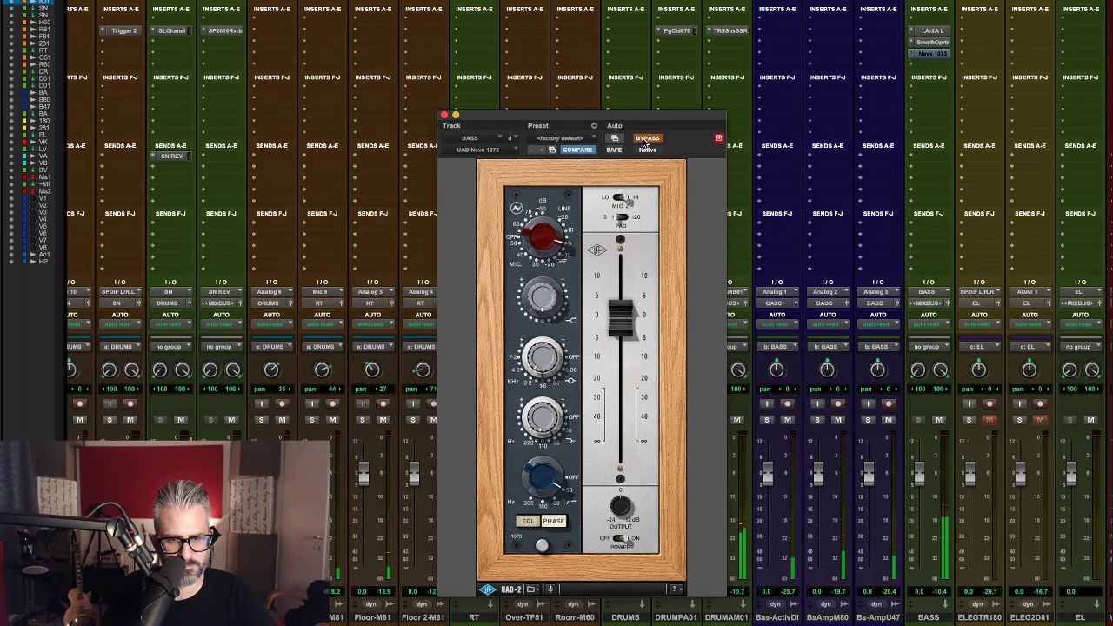
click(646, 139)
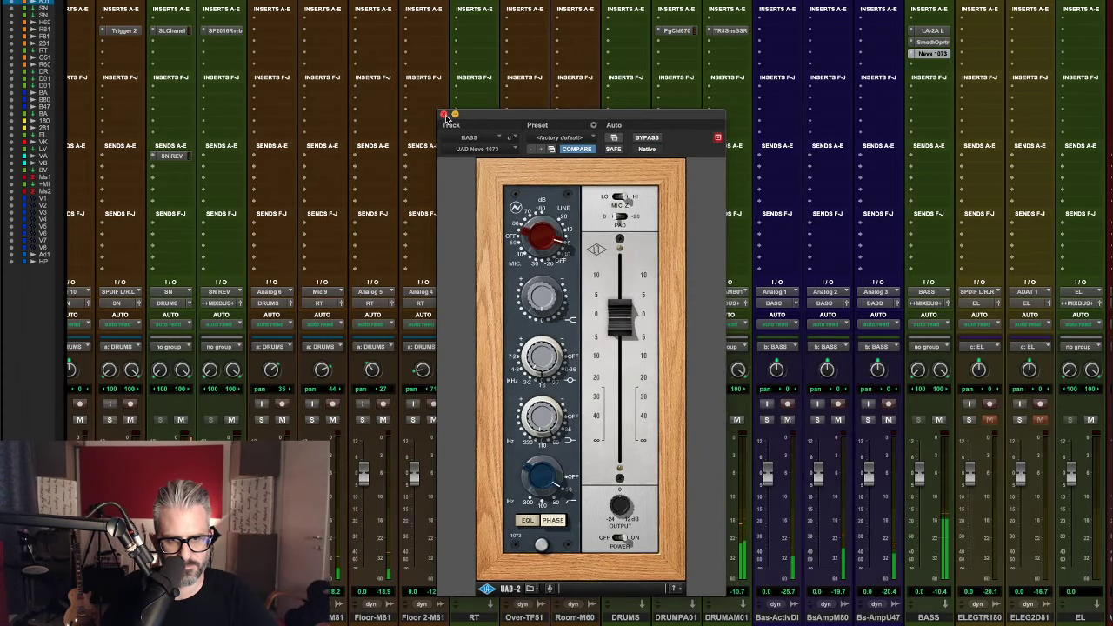
click(443, 115)
Lower the Bs-AmpU47 fader to -2.0 dB while Bas-ActivDI is muted, and raise the soloed Bas-ActivDI fader to about +8.7 dB.
click(788, 420)
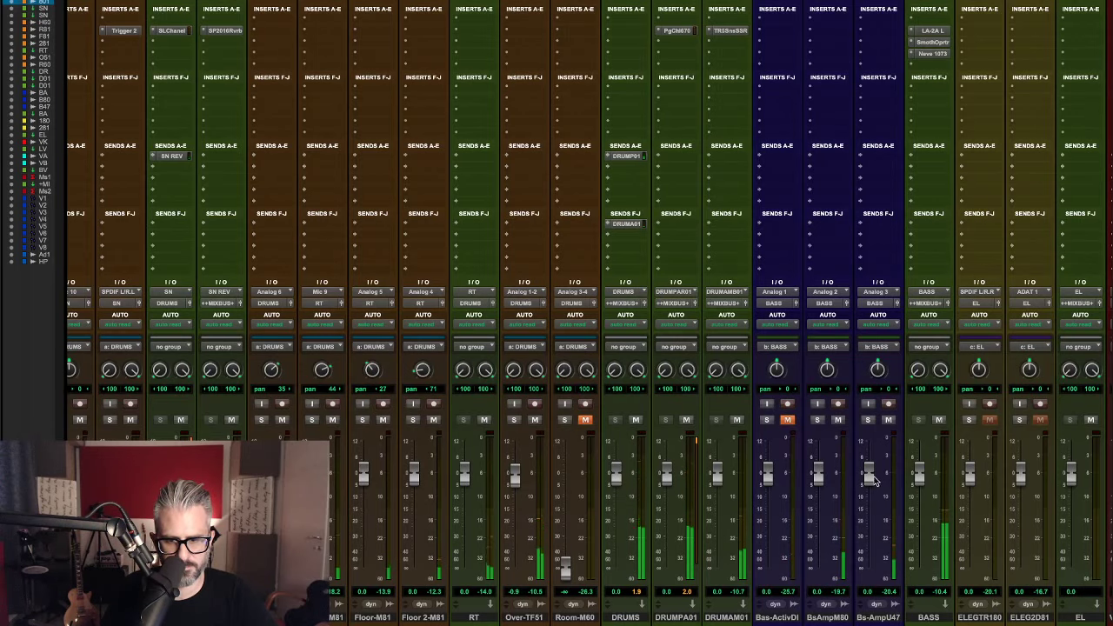
drag(875, 478, 875, 483)
click(789, 421)
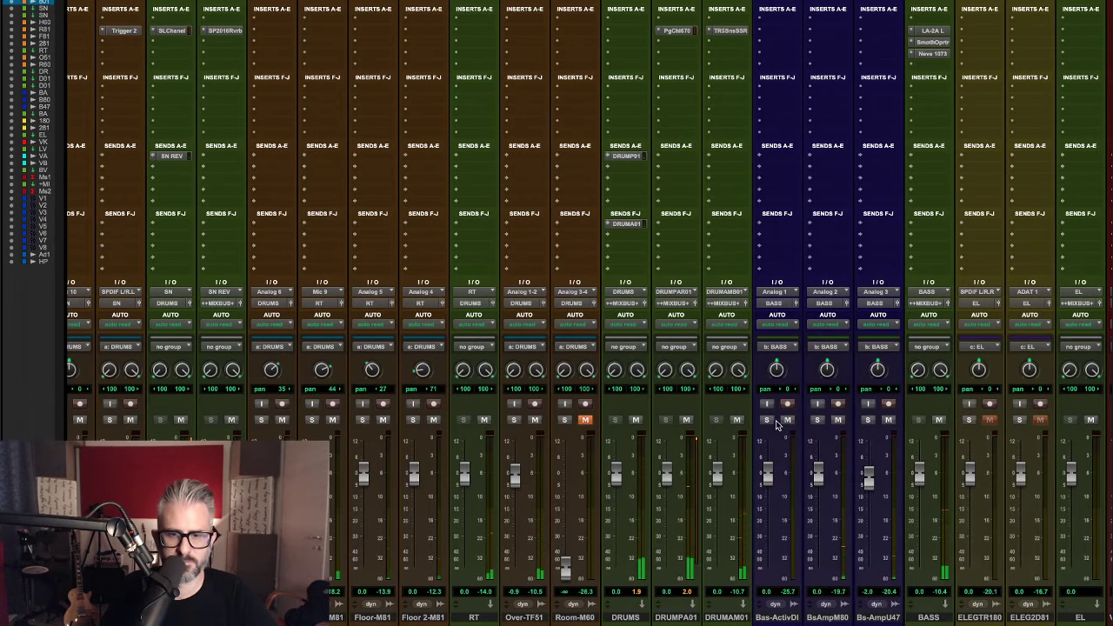
click(766, 421)
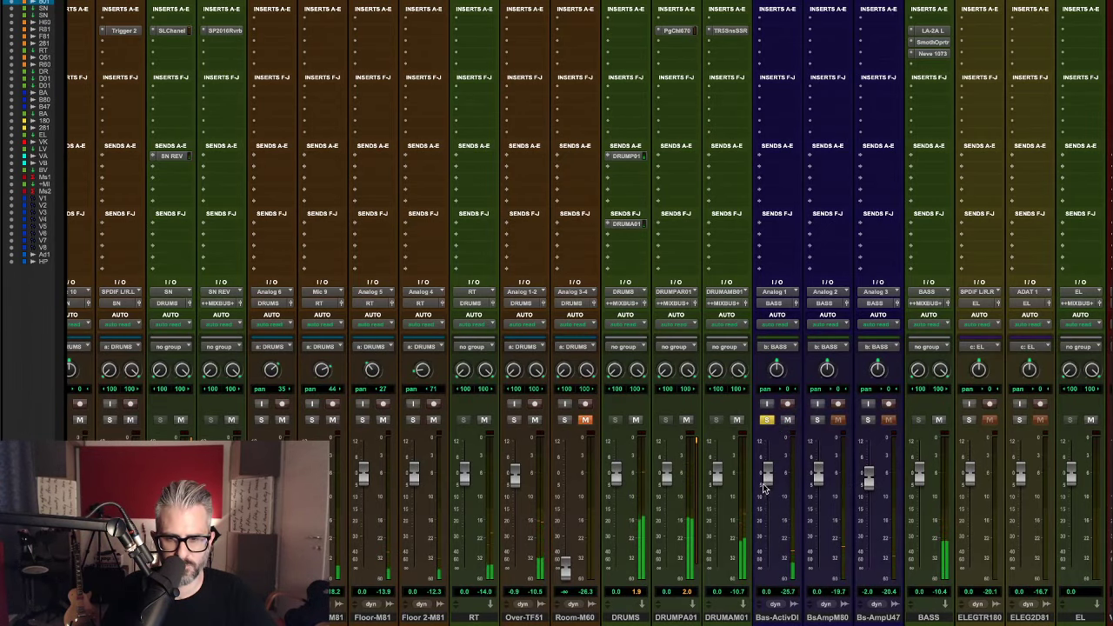
drag(768, 472, 770, 452)
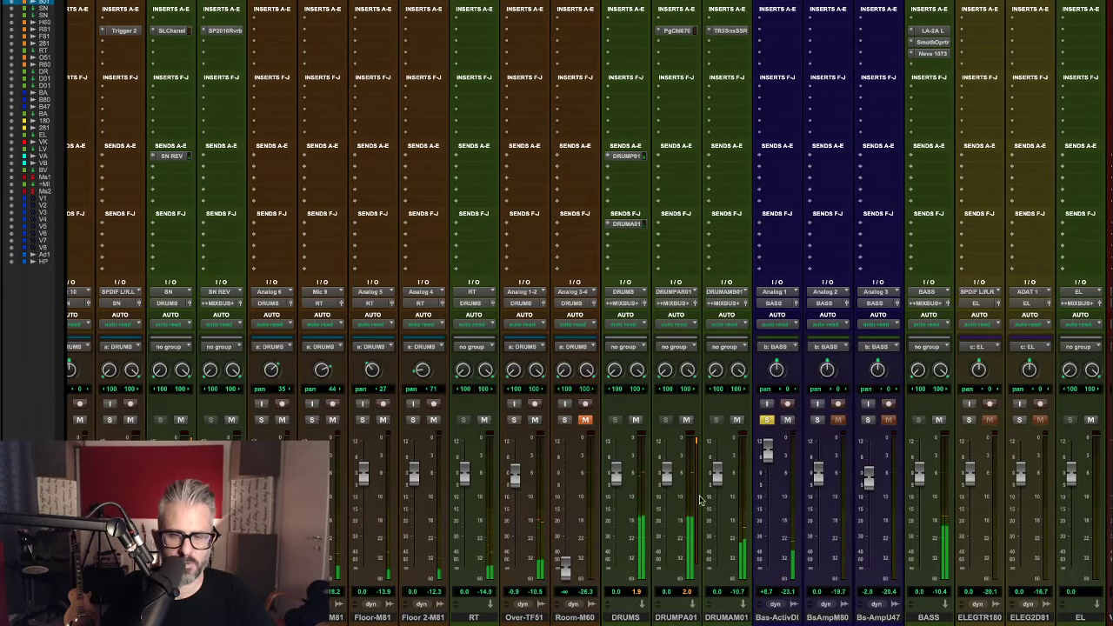
Insert Ampeg SVTVR Classic (mono) on Bas-ActivDI and move the plug-in window clear of the bass tracks.
click(778, 33)
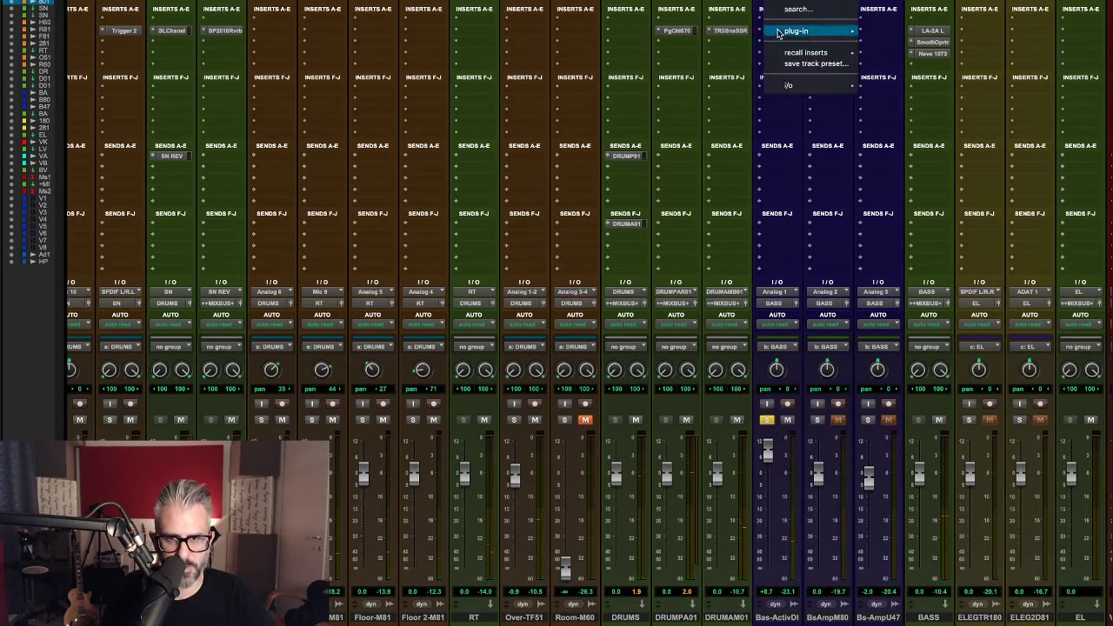
text(ampe)
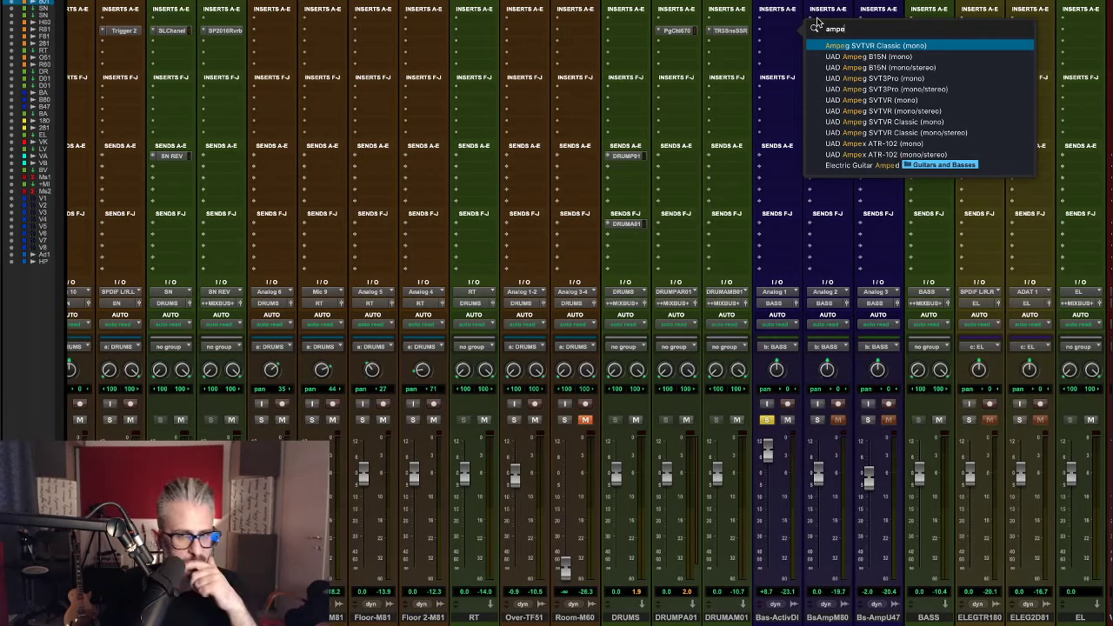
click(890, 47)
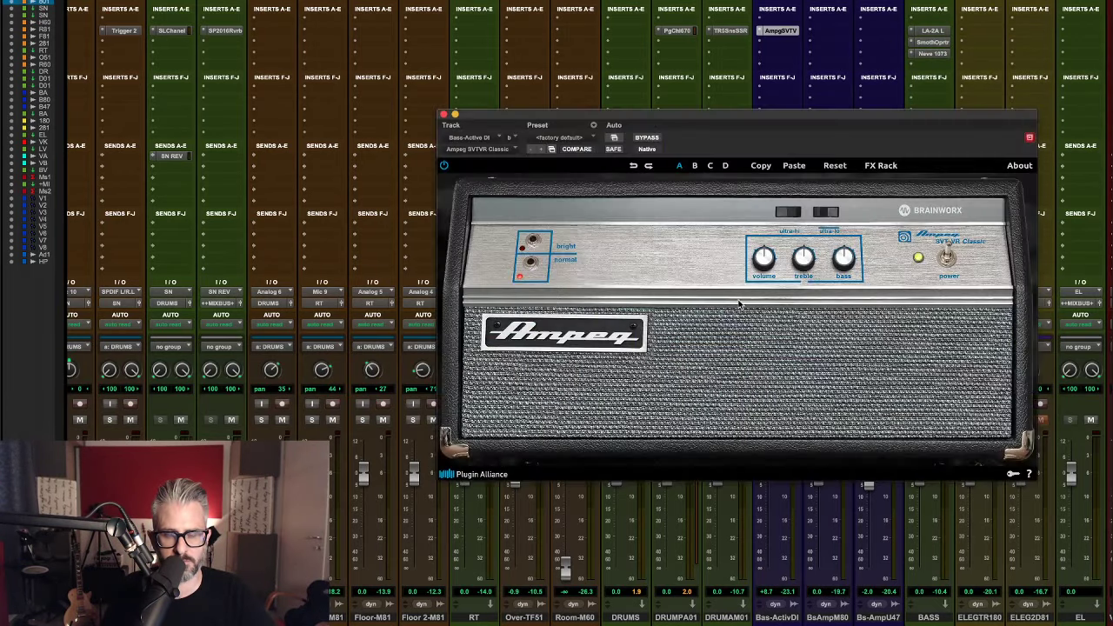
drag(745, 117, 361, 98)
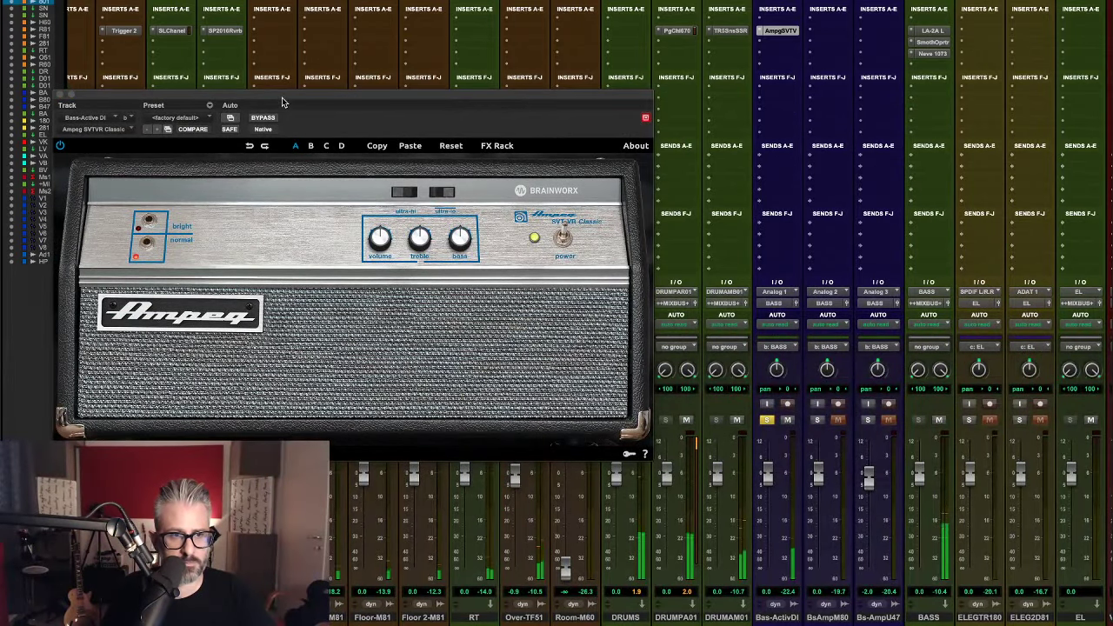
drag(280, 102, 371, 99)
Switch the Ampeg to its bright input, unsolo Bas-ActivDI, and adjust the amp's volume and tone against the other bass tracks.
click(238, 224)
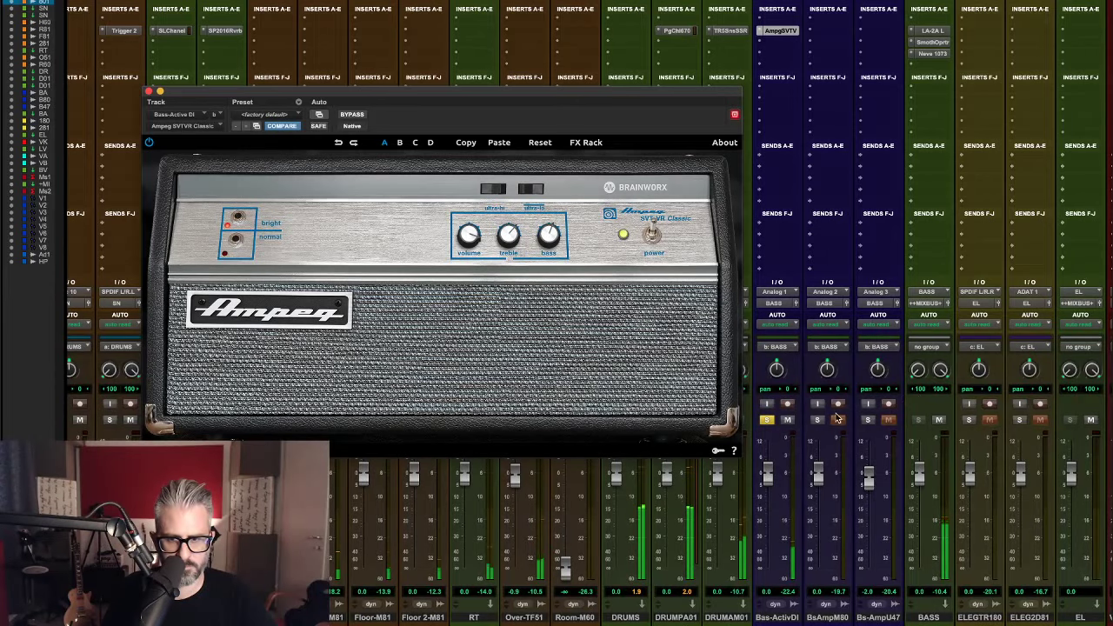
click(766, 421)
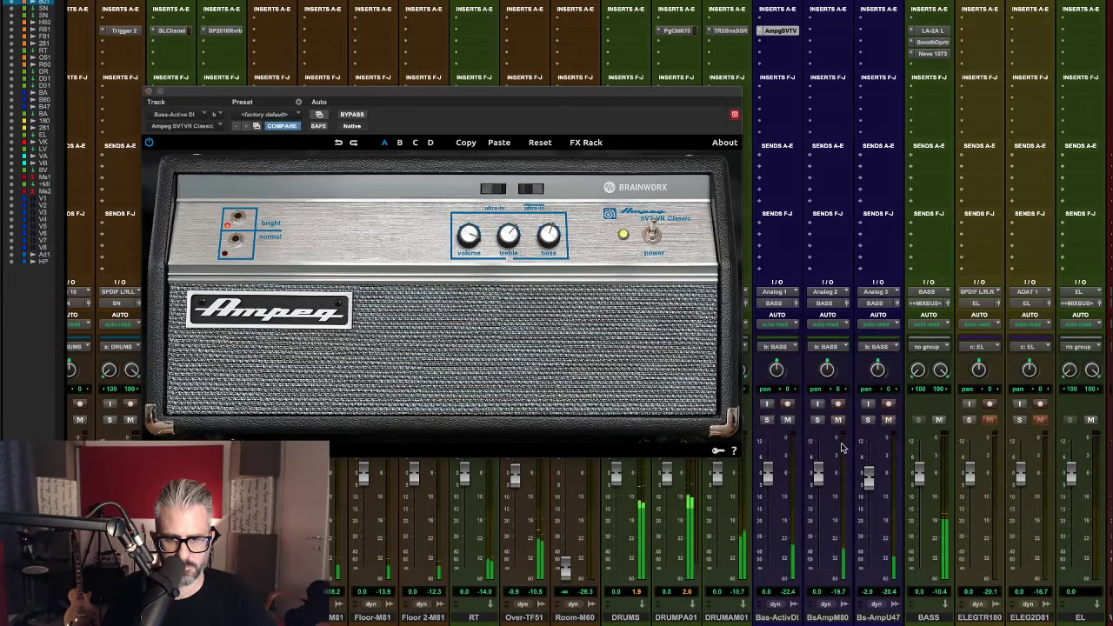
click(466, 243)
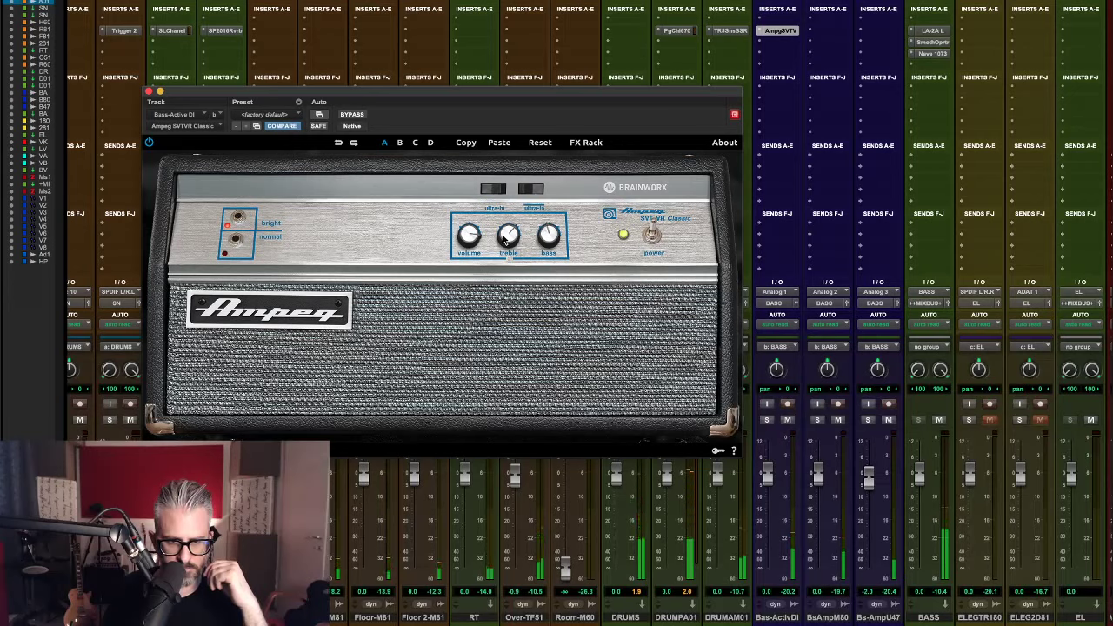
drag(514, 218, 509, 230)
Show the Ampeg's FX Rack and audition the cabinet chains 02 4x10+1x15 and 03 EMPTY PLAY REAL CAB, returning to 01 8x10.
click(548, 292)
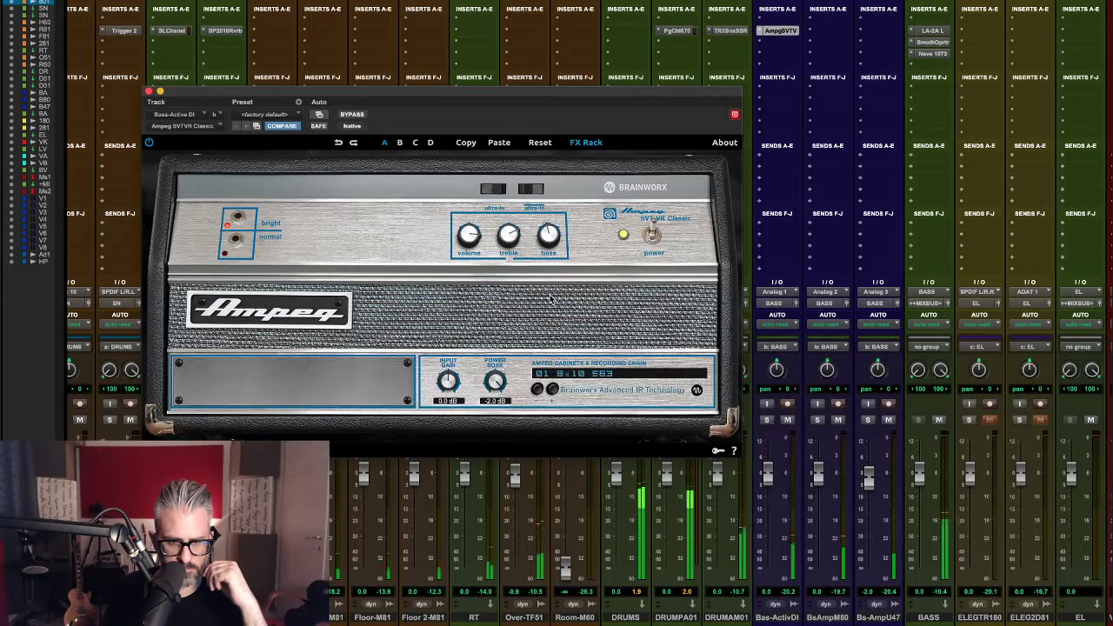
click(551, 390)
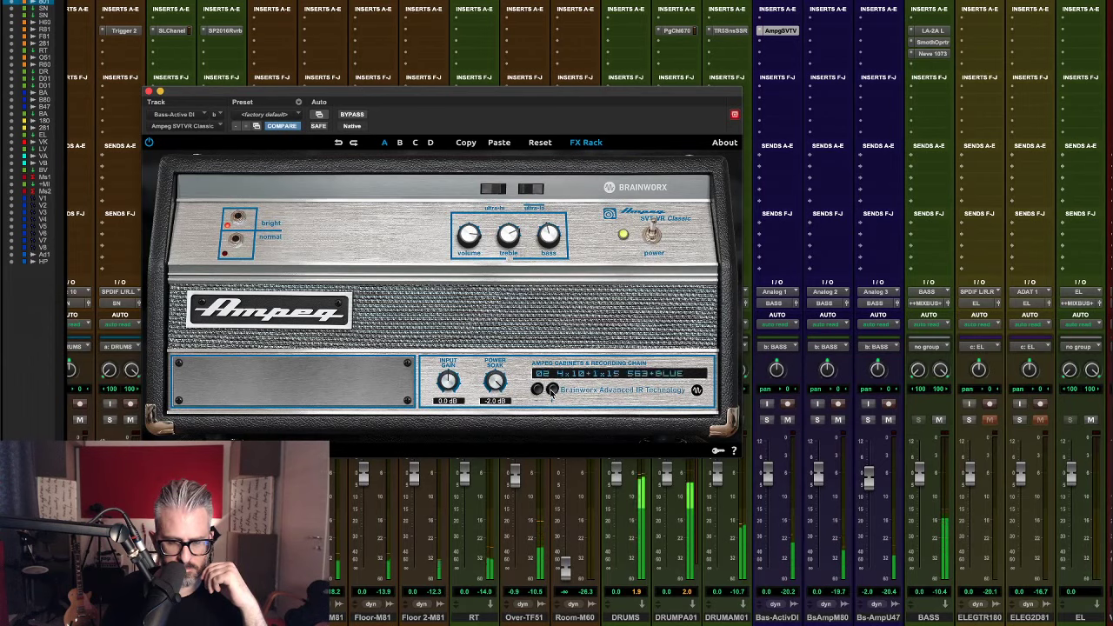
click(551, 389)
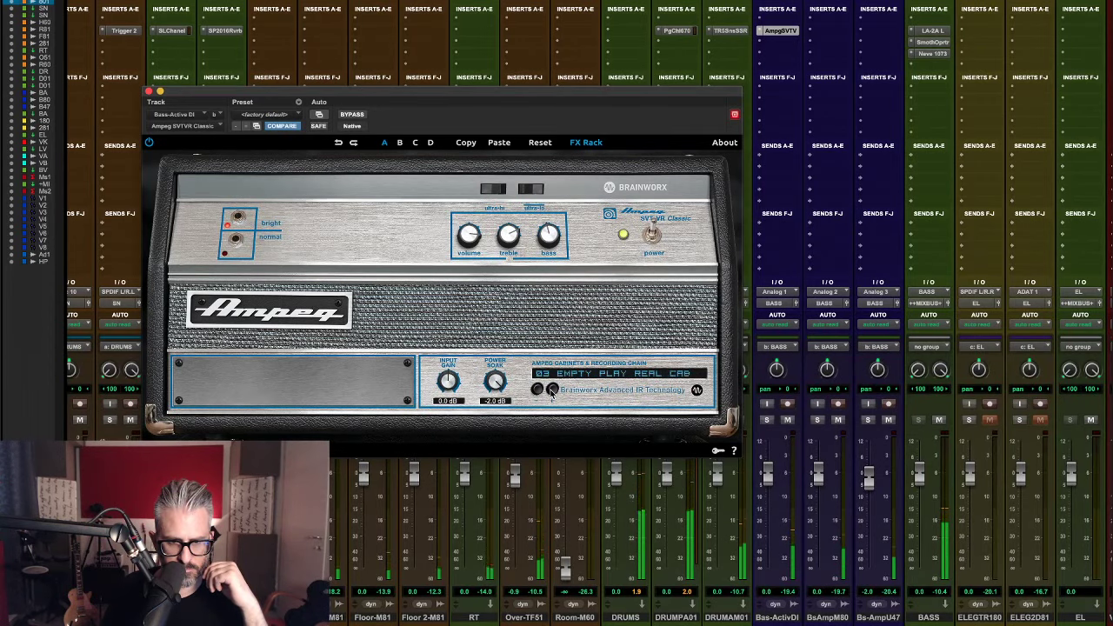
click(551, 390)
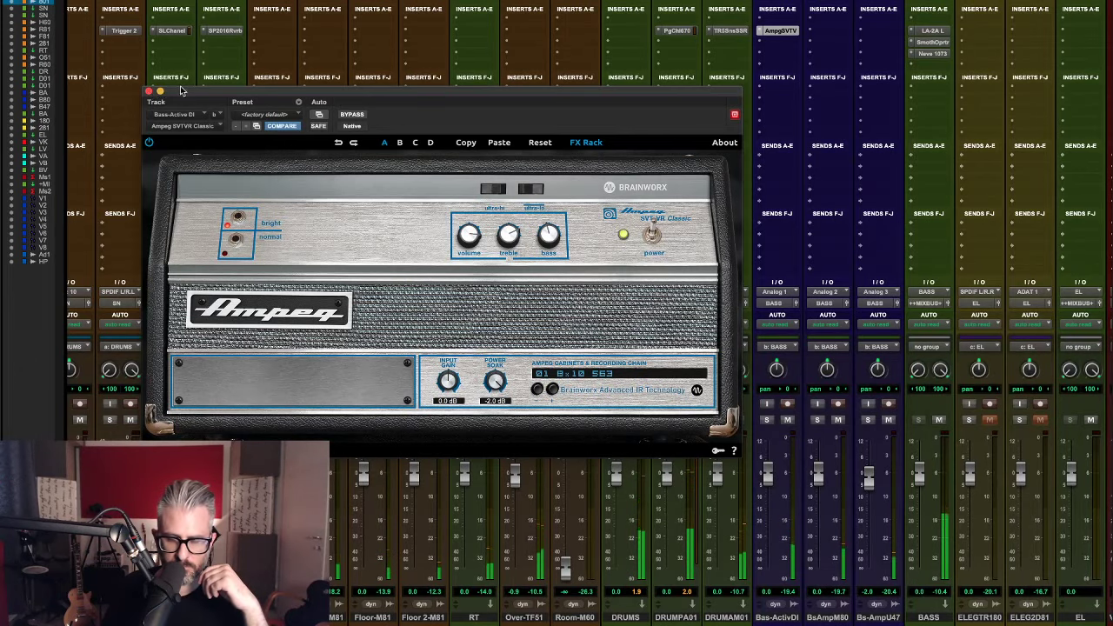
Close the Ampeg amp, check the Neve 1073 settings on BASS, and stop playback.
click(149, 91)
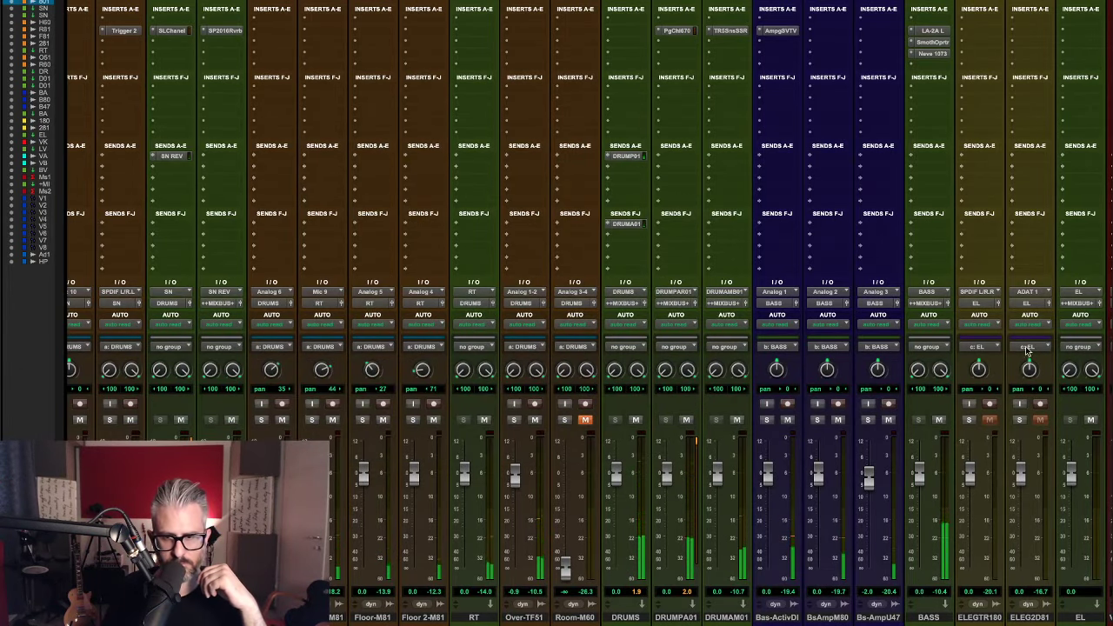
click(933, 53)
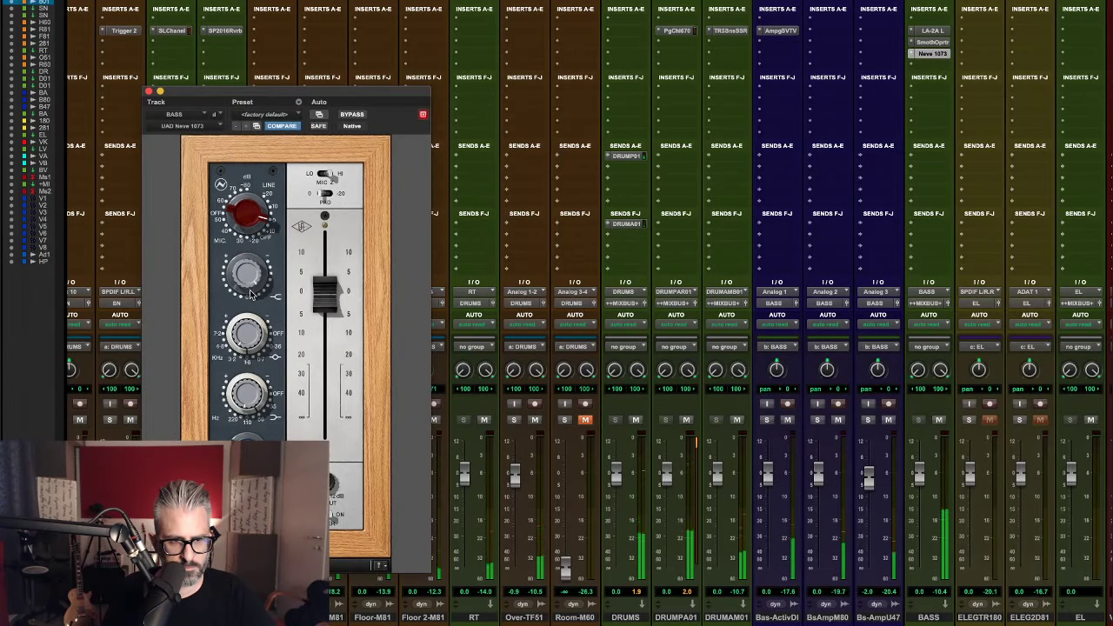
click(149, 90)
scroll(861, 183, right, 4)
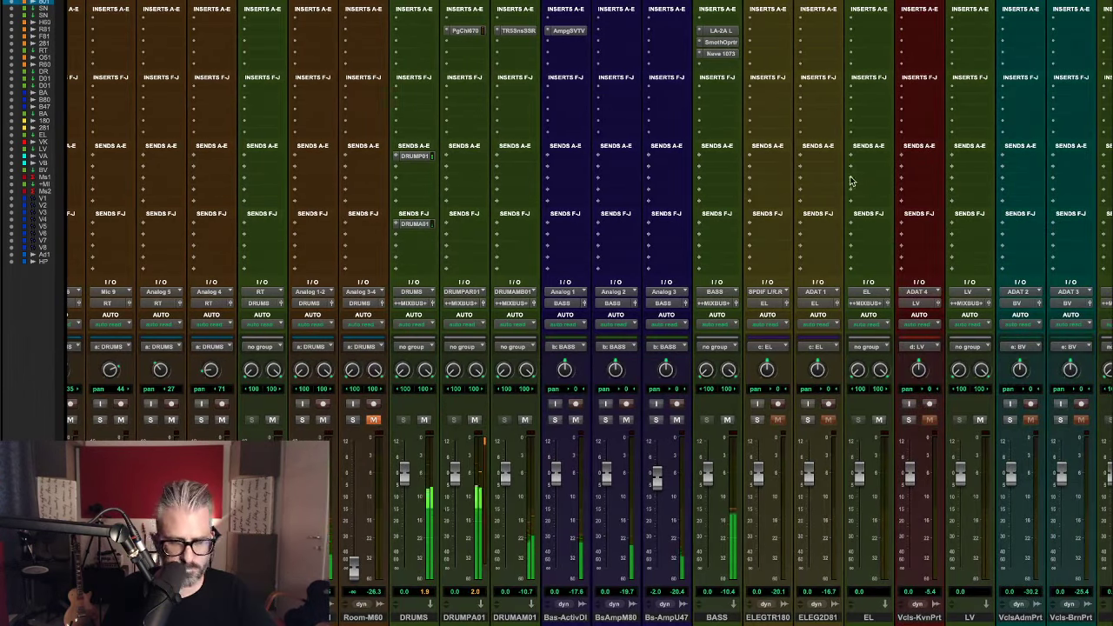
scroll(852, 178, right, 4)
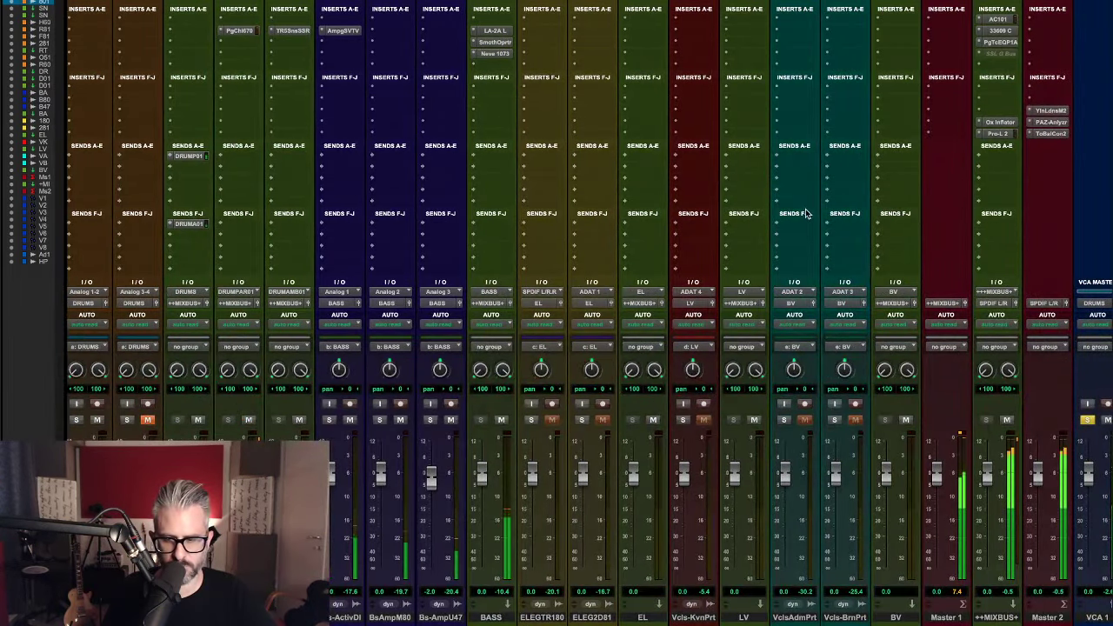
key(space)
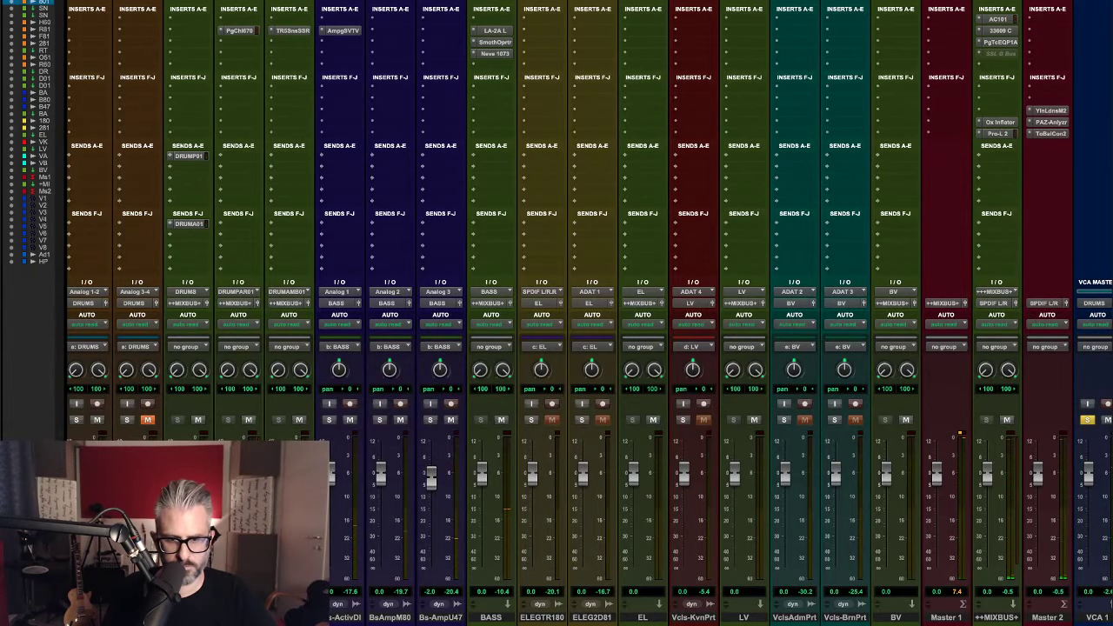
Clear the VCA solos and pan the guitar tracks ELEGTR180 hard left and ELEG2D81 hard right.
scroll(693, 424, right, 3)
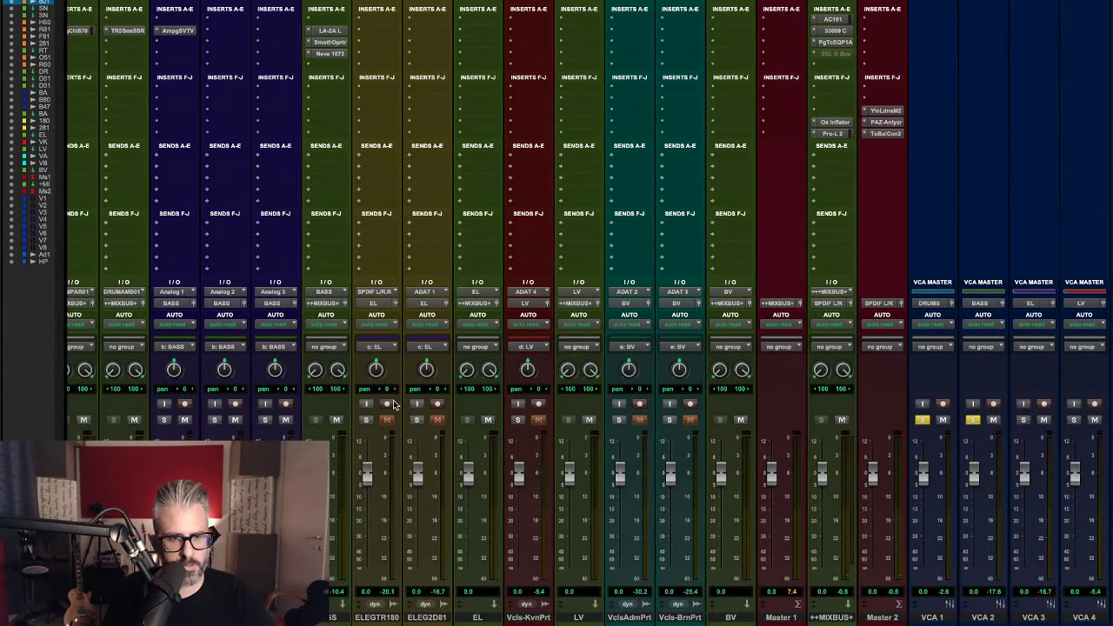
click(972, 420)
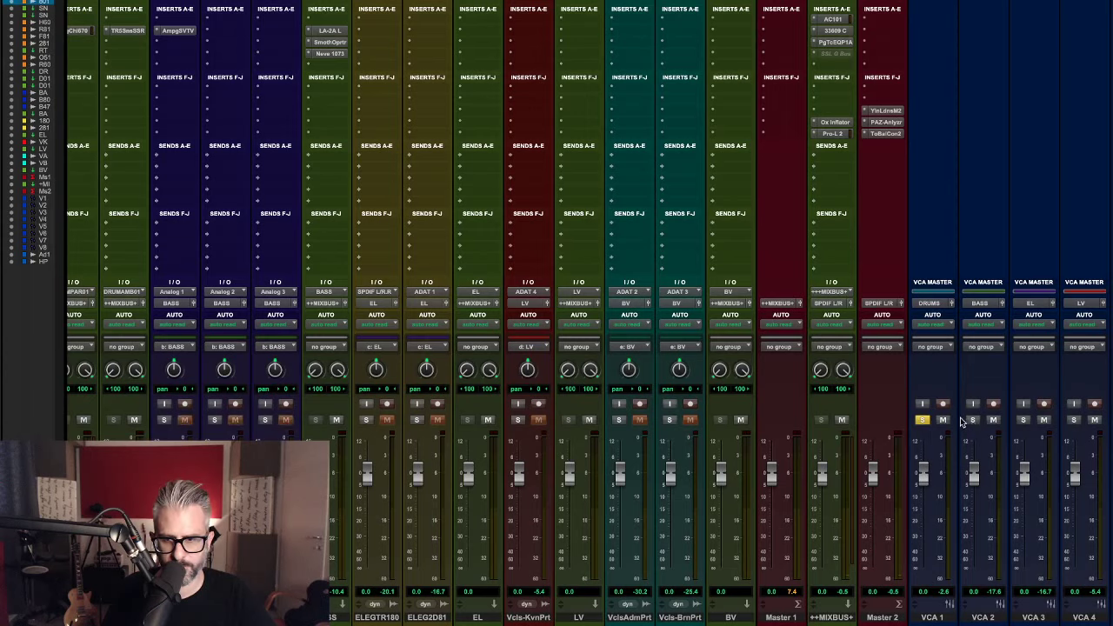
click(1022, 421)
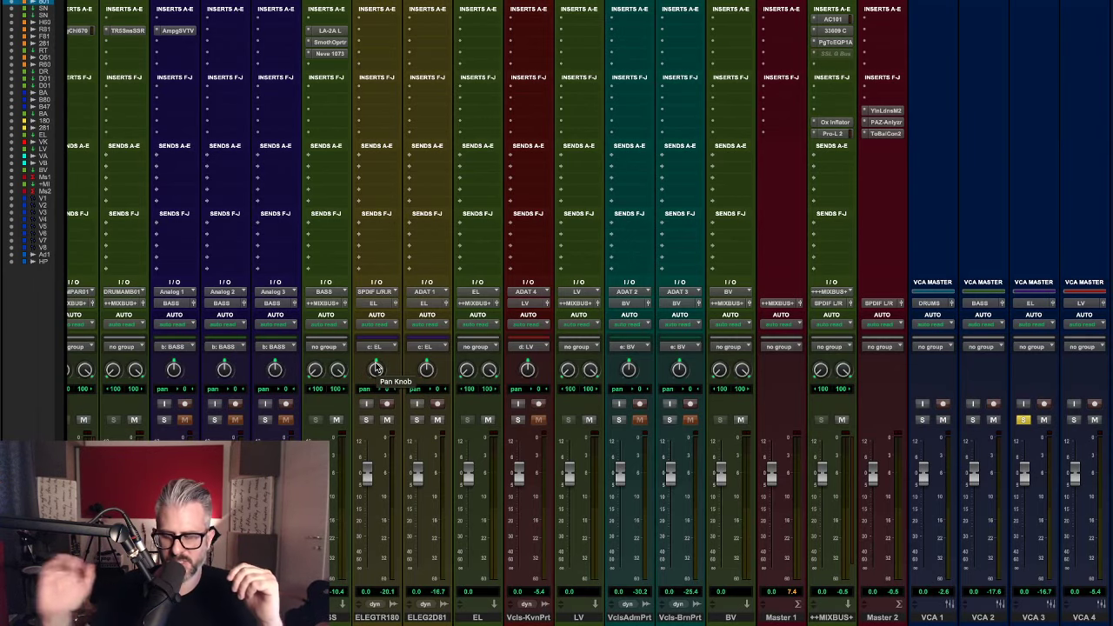
drag(377, 369, 349, 506)
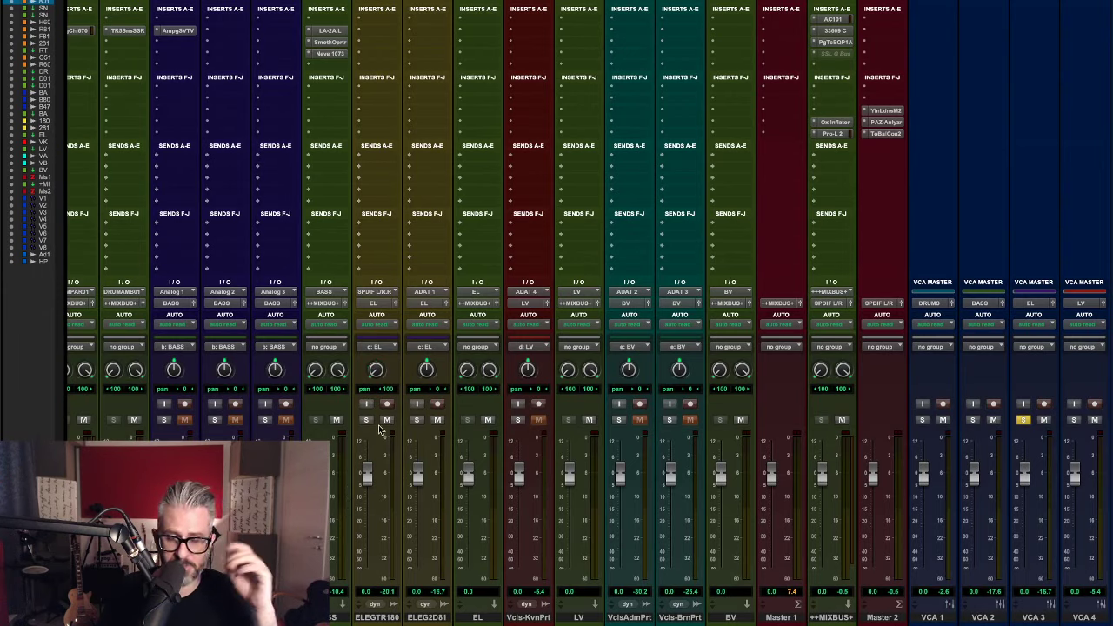
drag(425, 373, 431, 224)
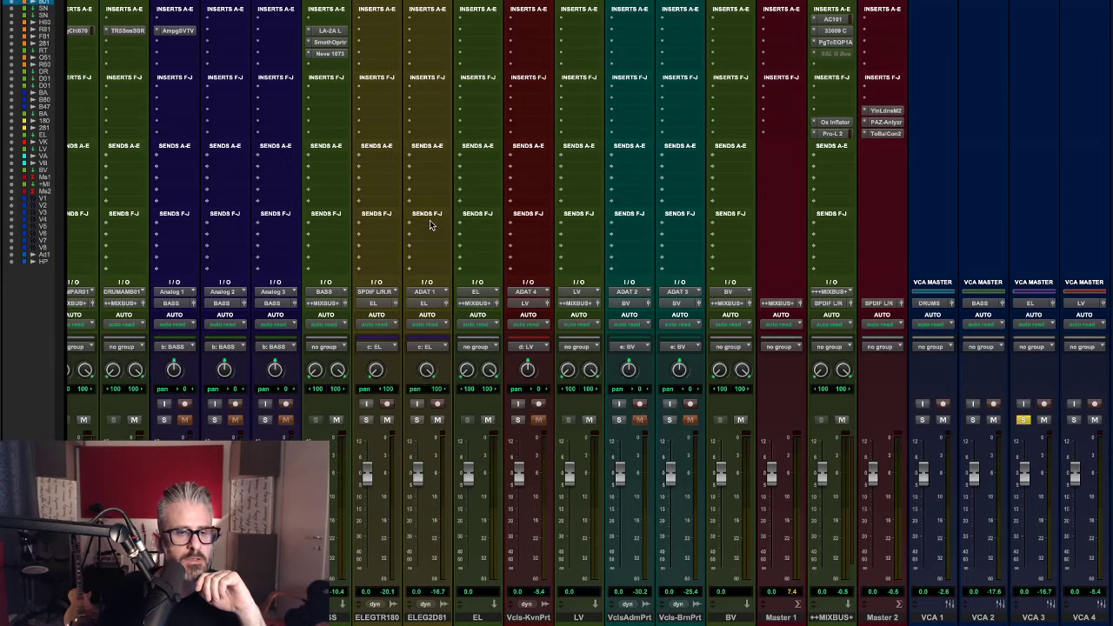
click(1024, 419)
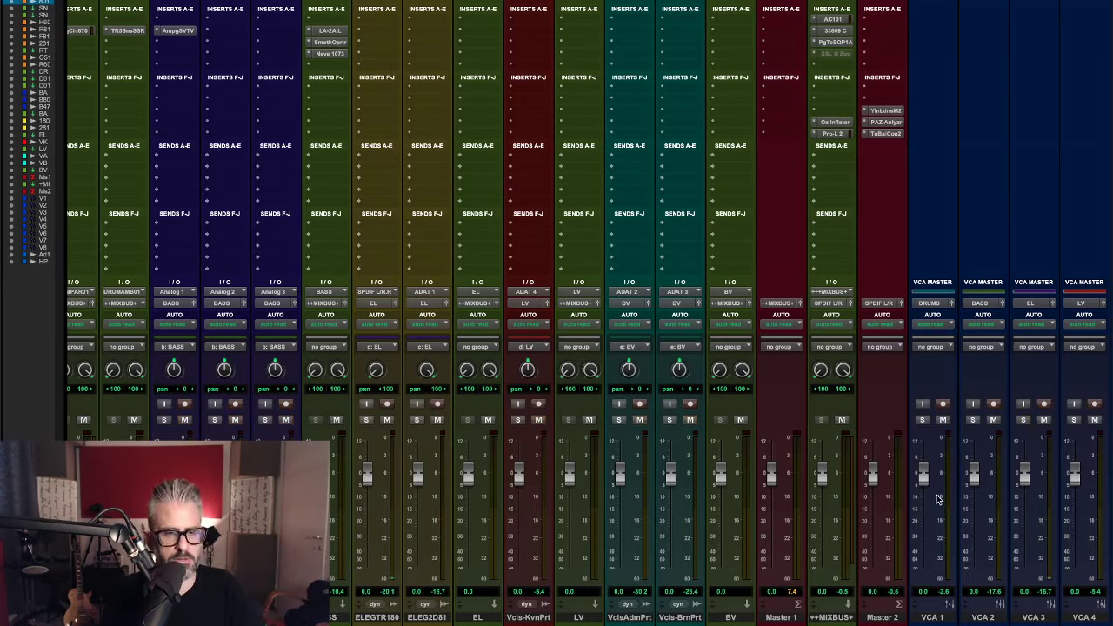
Play the full mix and nudge the Hat-M60 fader up to +0.2 dB.
key(space)
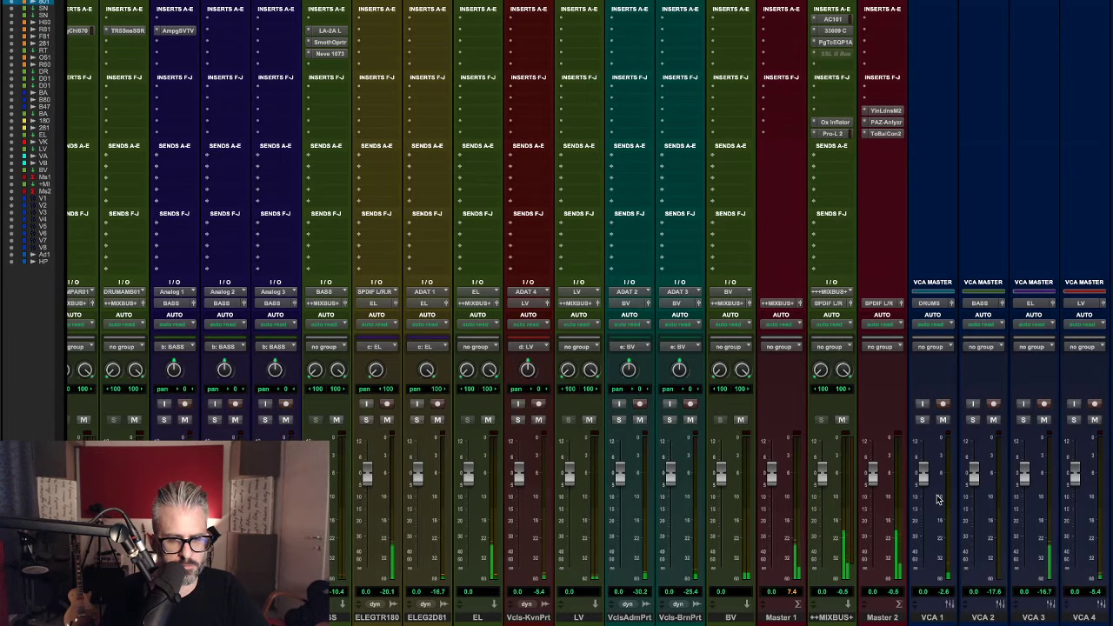
scroll(487, 504, left, 10)
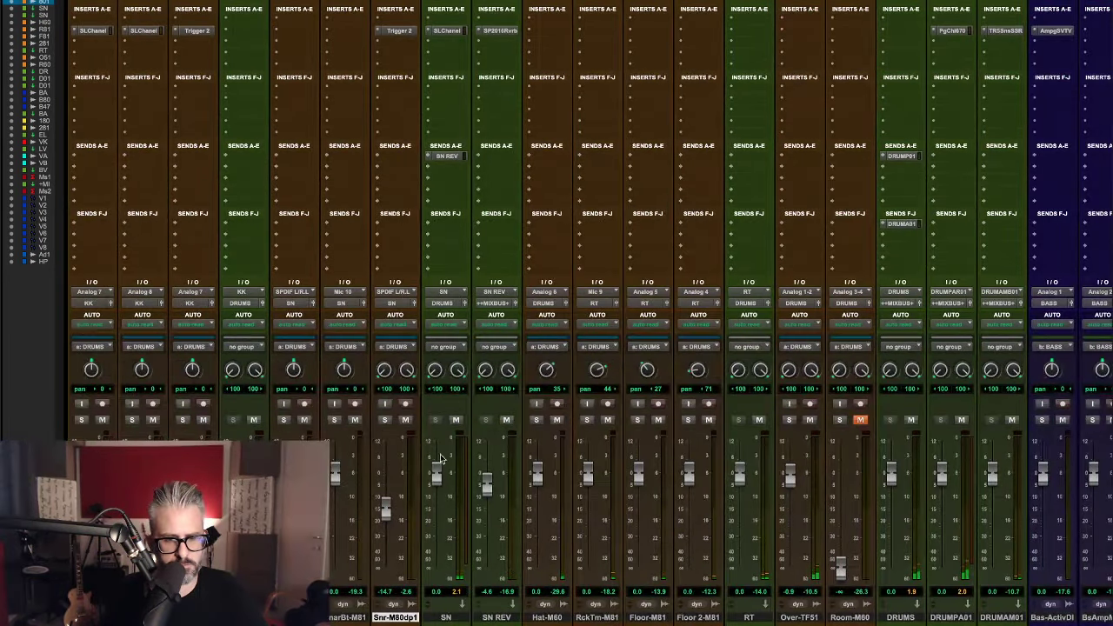
drag(539, 474, 541, 474)
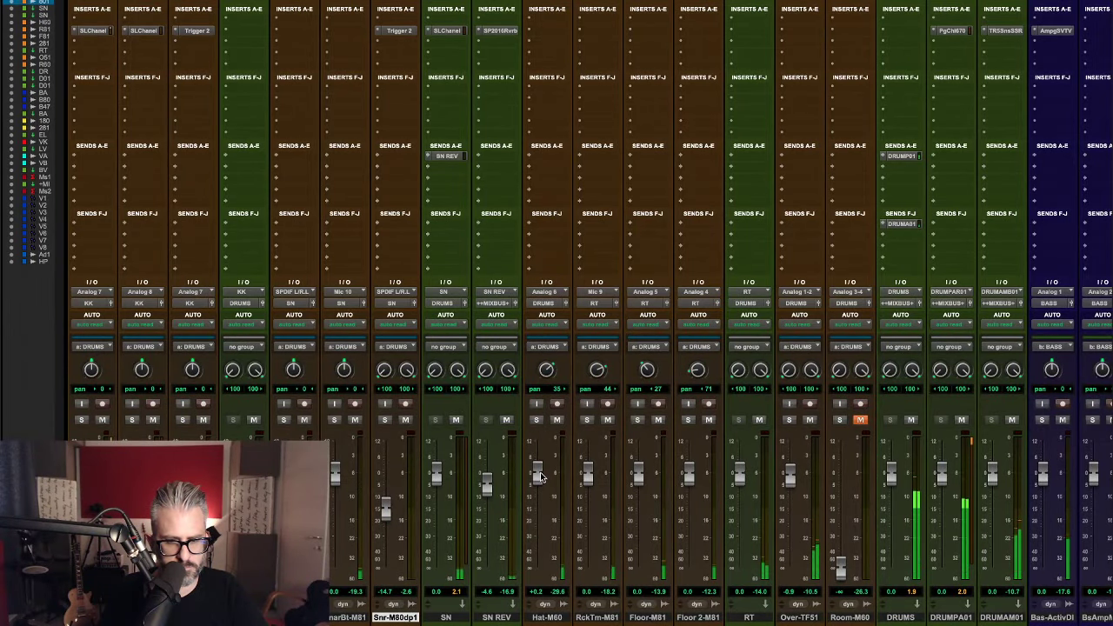
Insert UAD Teletronix LA-3A (mono) on the ELEGTR180 guitar track.
scroll(695, 491, right, 8)
scroll(695, 491, right, 7)
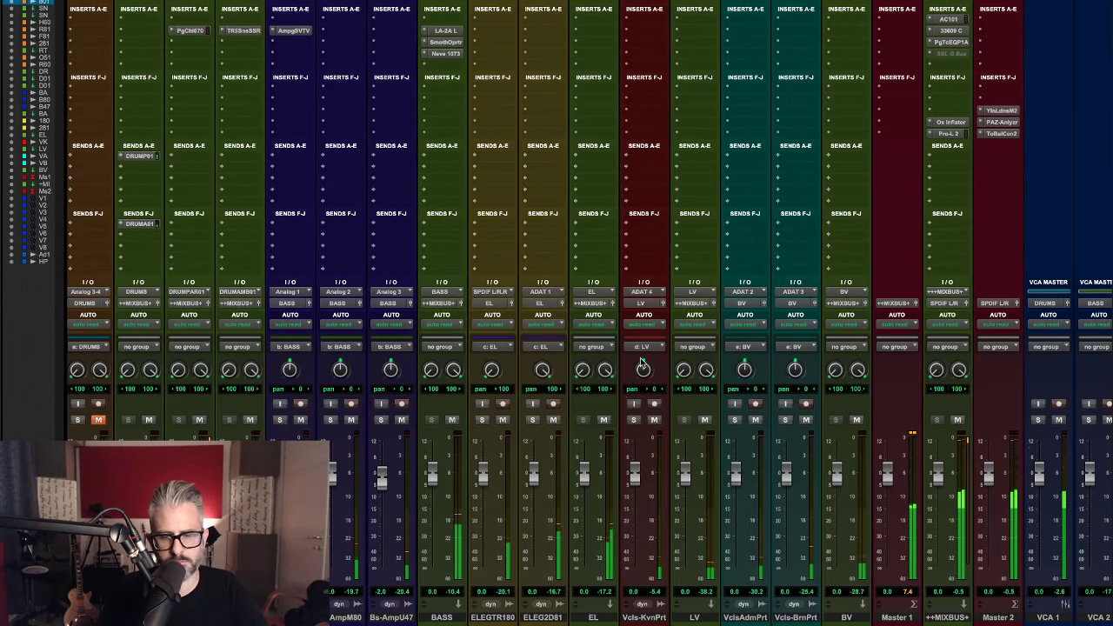
click(490, 30)
click(514, 11)
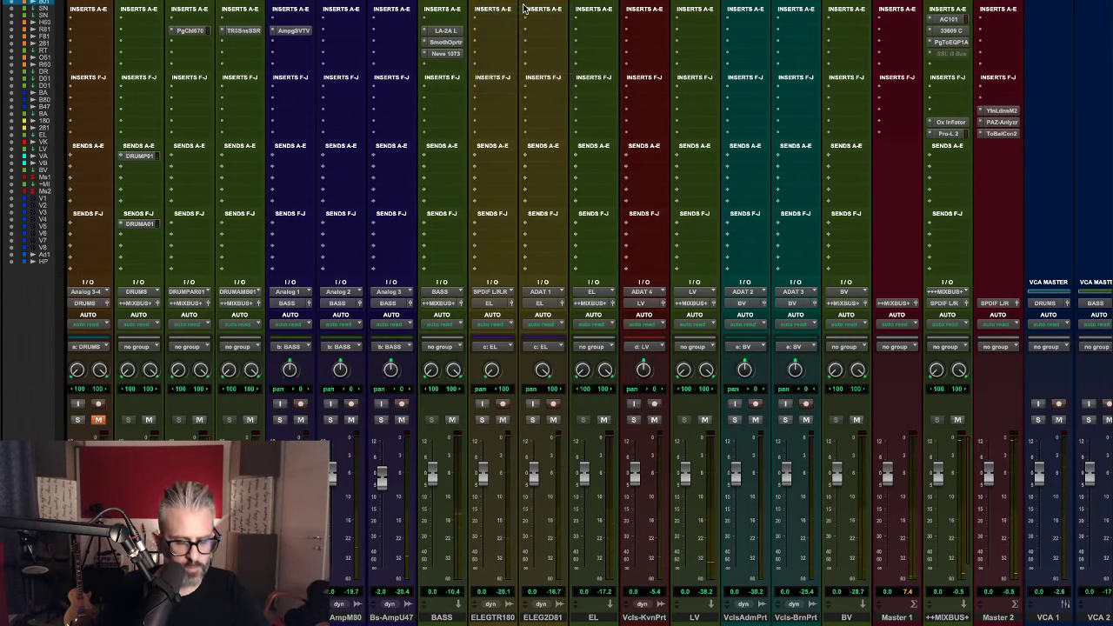
text(la)
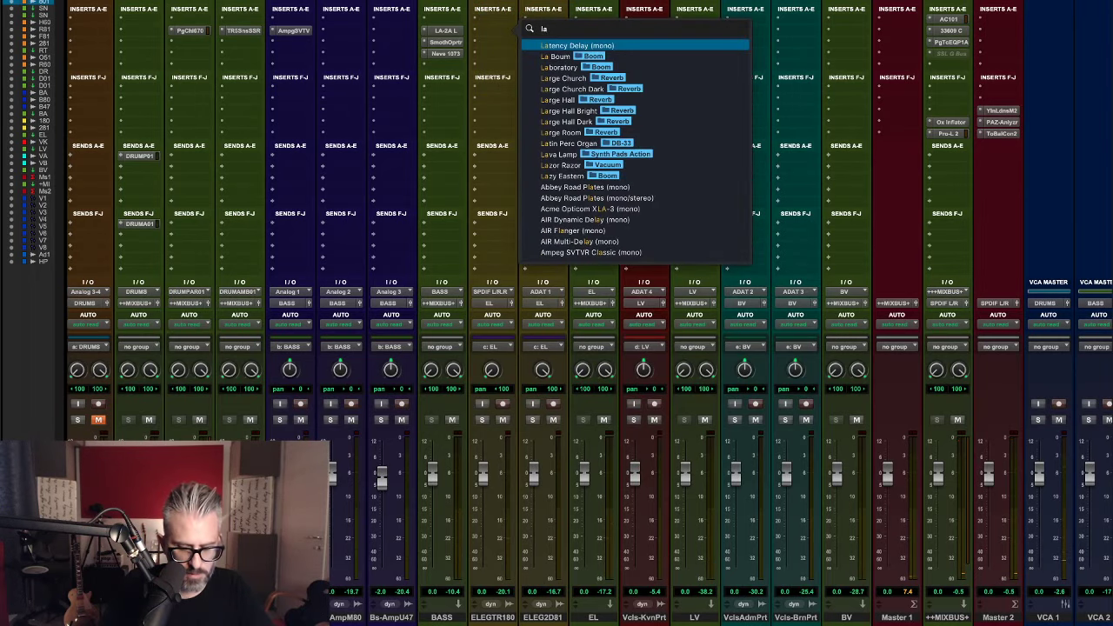
text(-3)
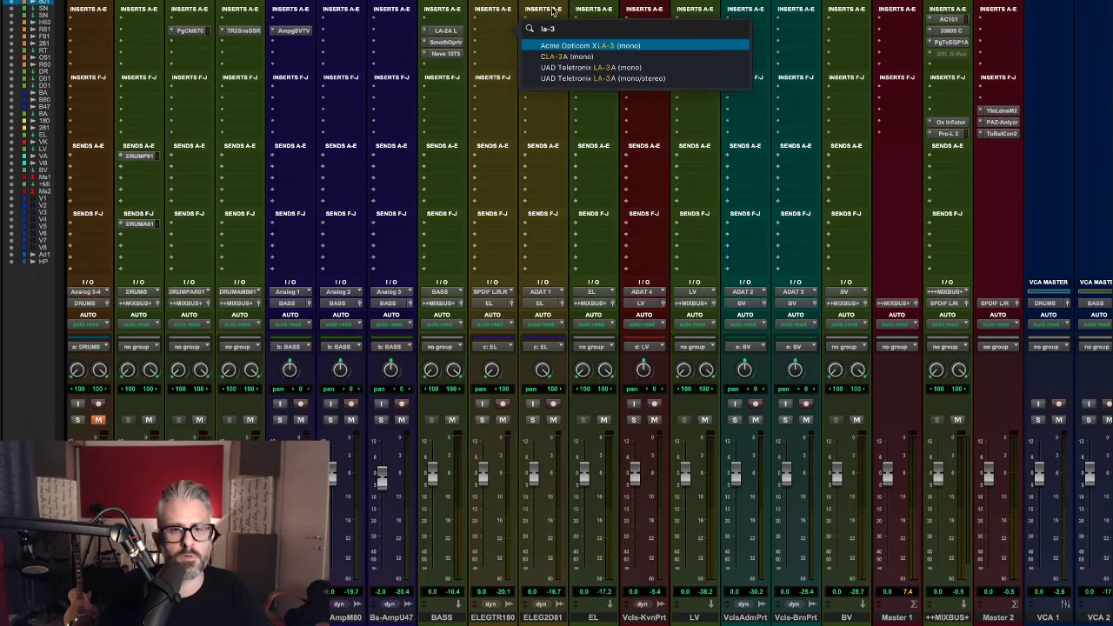
click(700, 68)
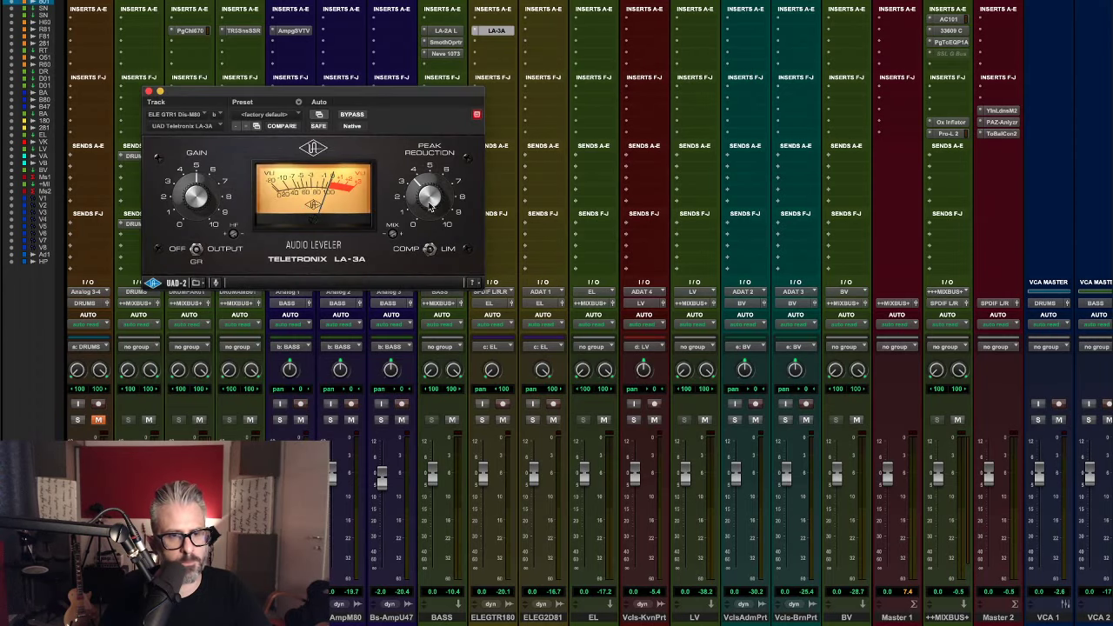
Adjust the LA-3A's peak reduction and gain on ELEGTR180 by ear, and copy the compressor to ELEG2D81.
drag(430, 195, 429, 193)
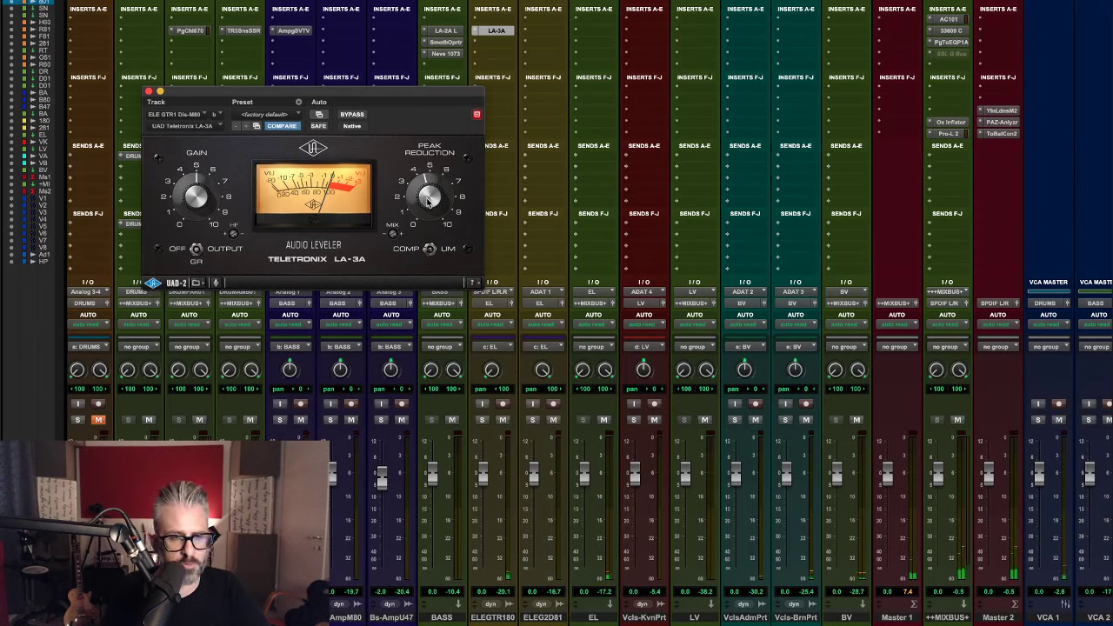
drag(426, 197, 427, 176)
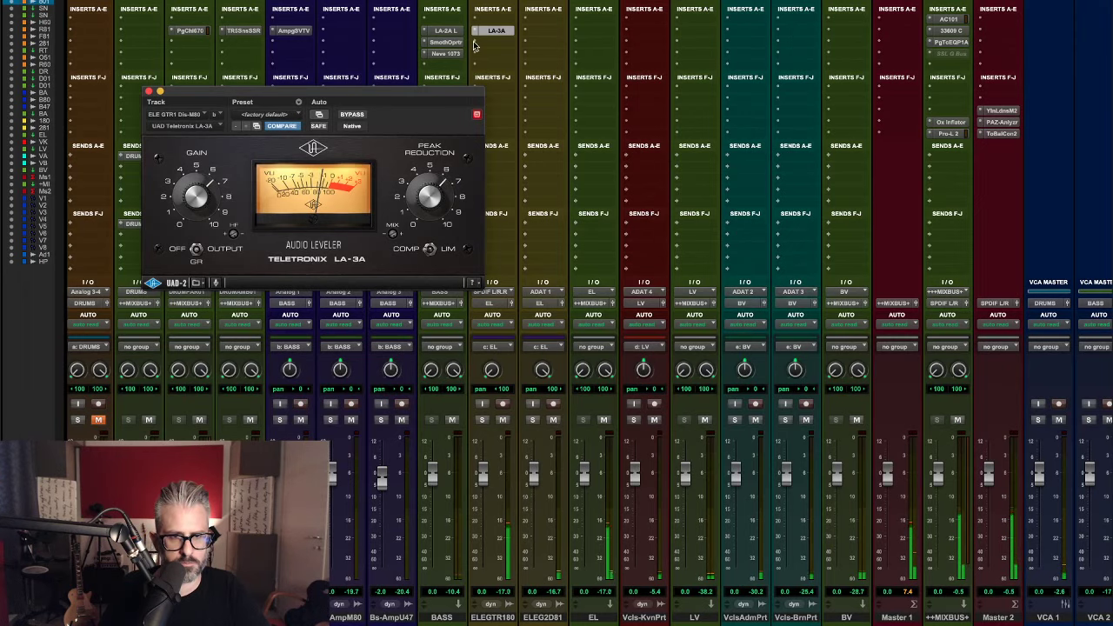
drag(502, 33, 545, 32)
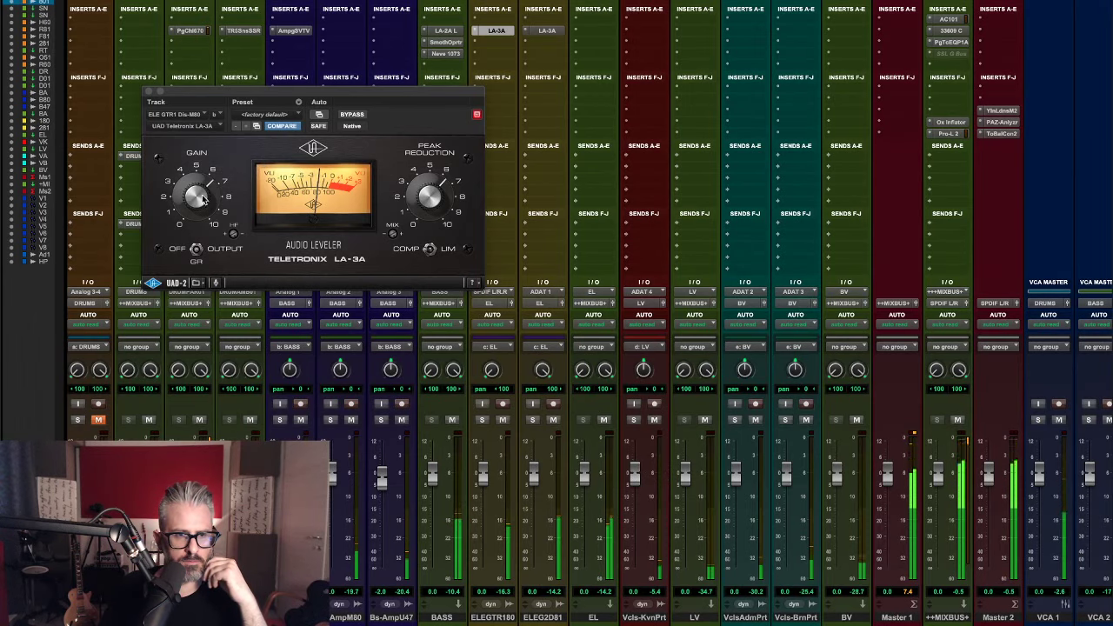
drag(204, 197, 203, 192)
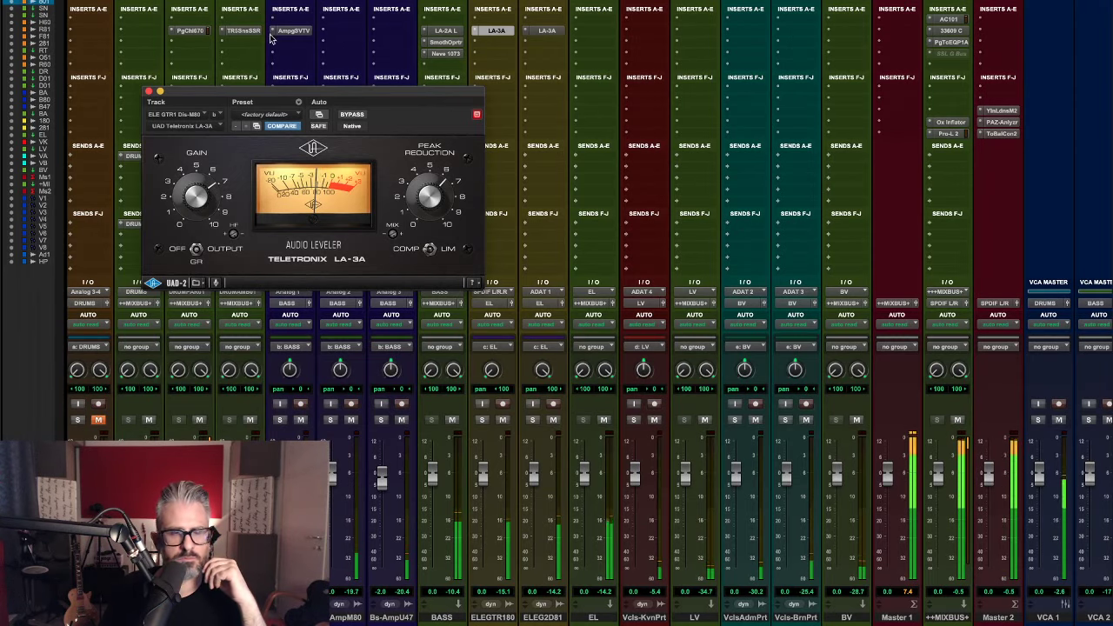
click(160, 90)
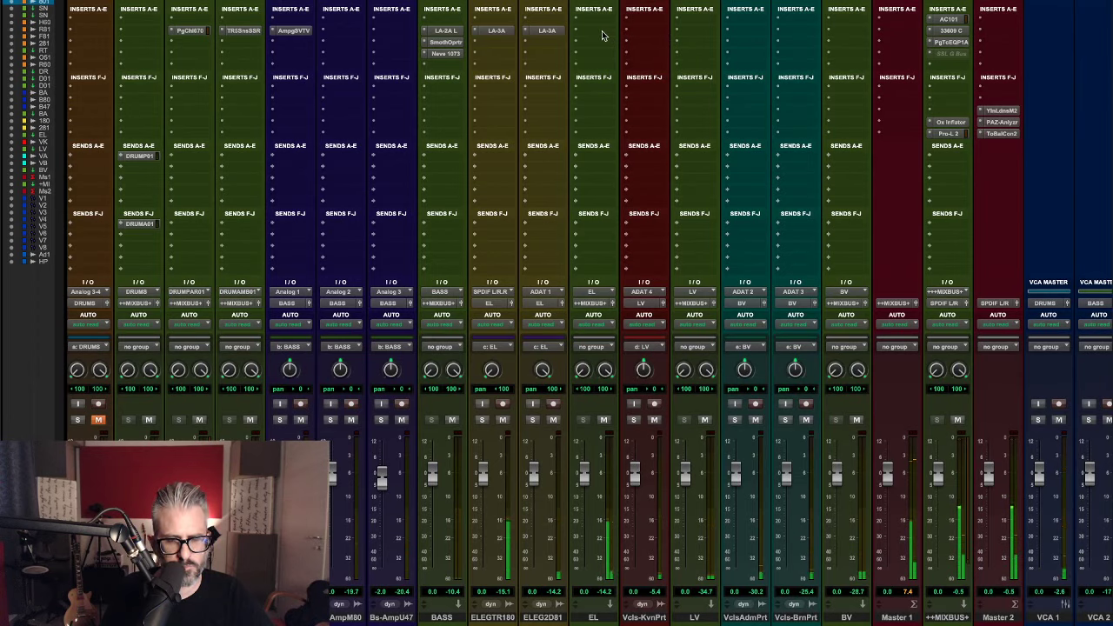
Create a send from the EL bus to a new stereo aux input track named GTR REV 01.
click(595, 158)
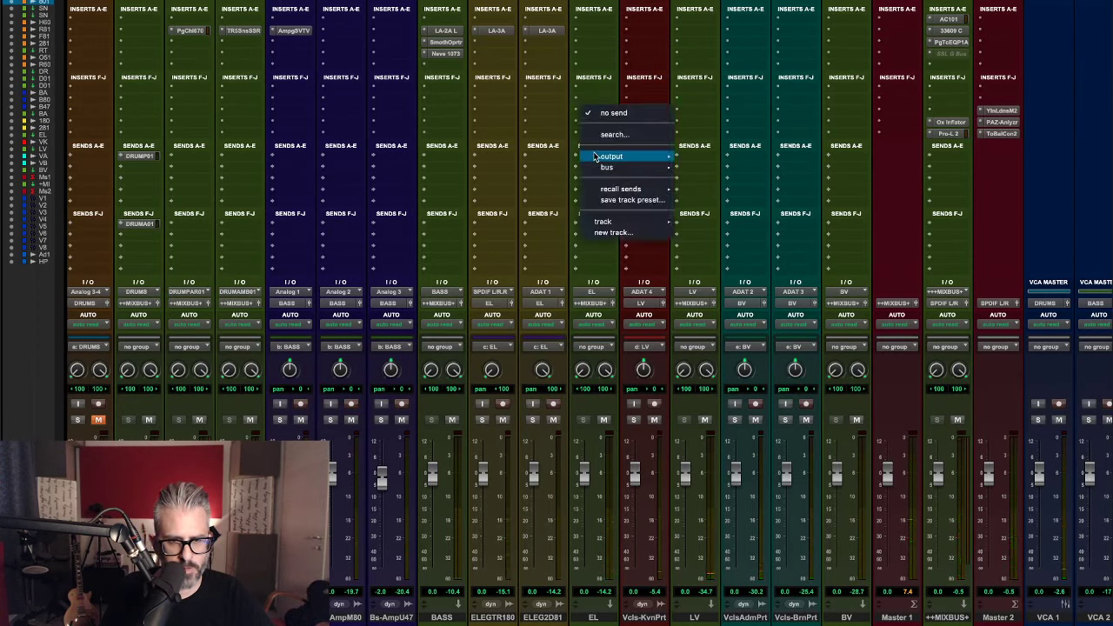
click(618, 233)
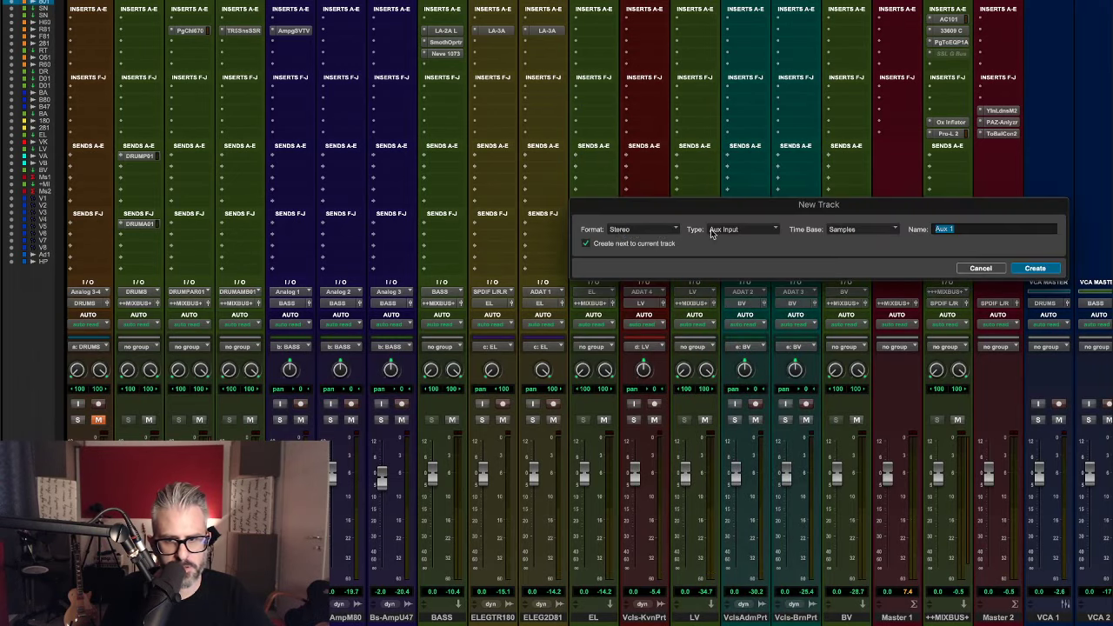
text(GTR REV 01)
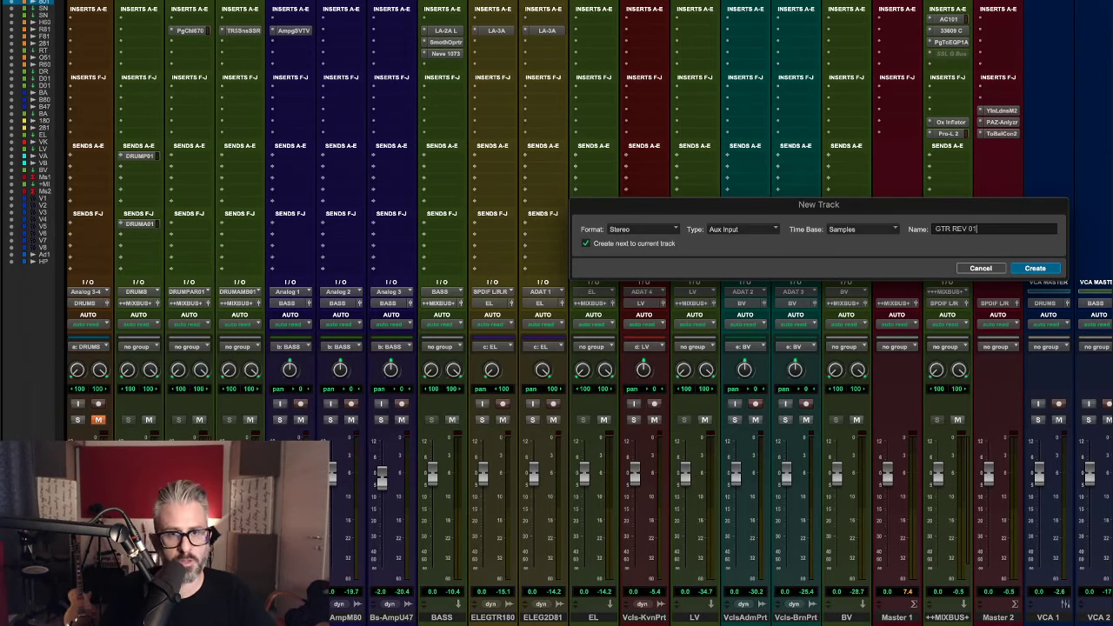
key(Return)
scroll(818, 18, left, 5)
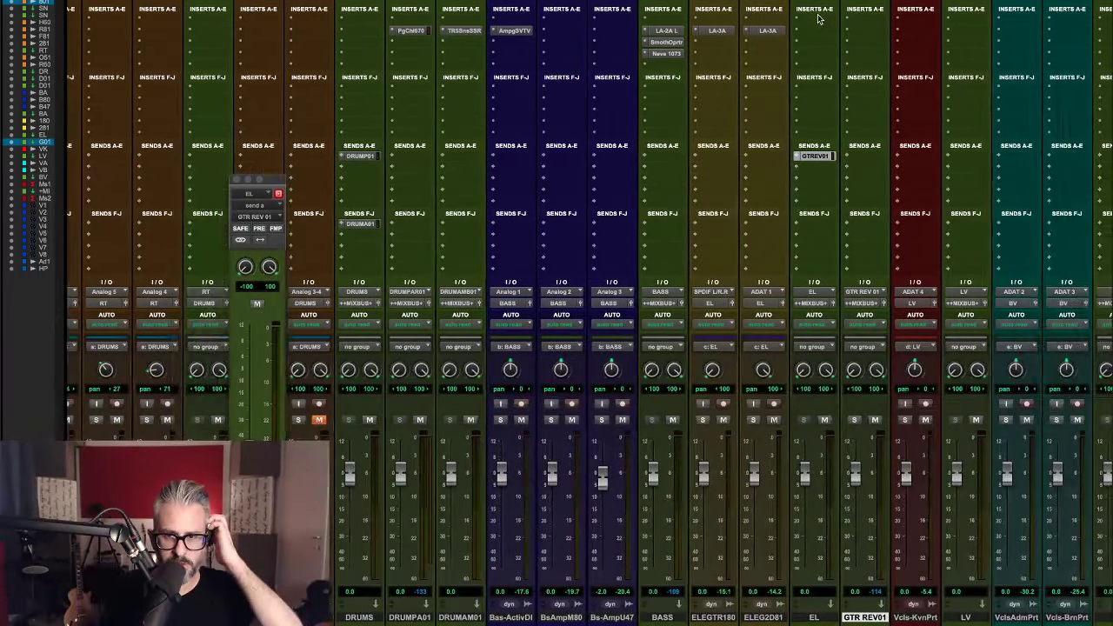
Insert Abbey Road Chambers (stereo) on GTR REV 01 and close its plug-in window.
click(872, 35)
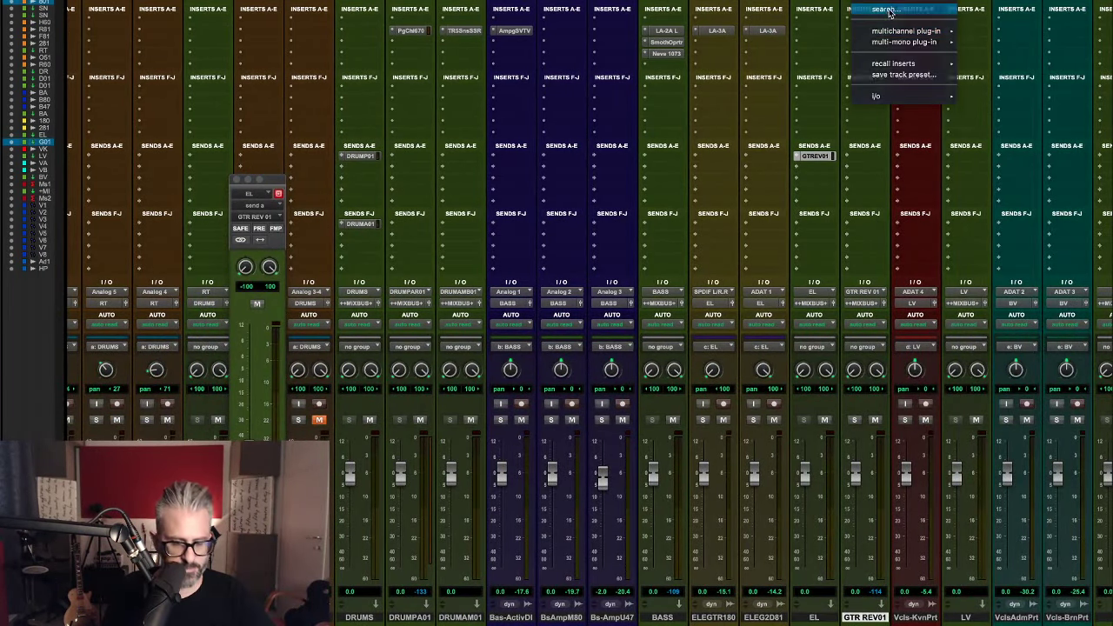
click(889, 11)
text(abbe)
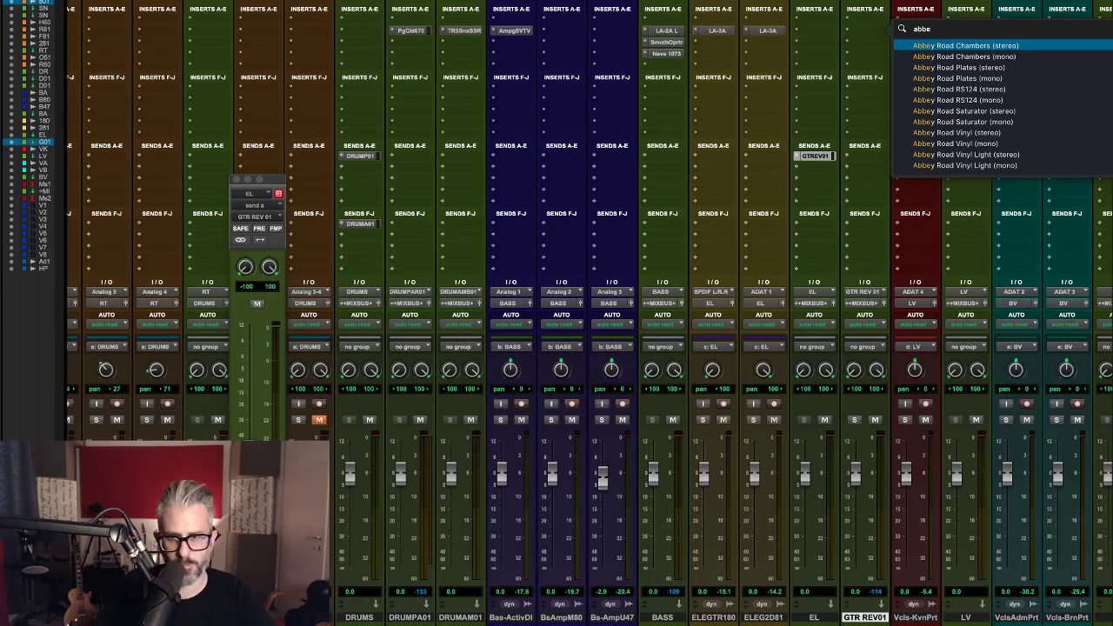
click(1037, 46)
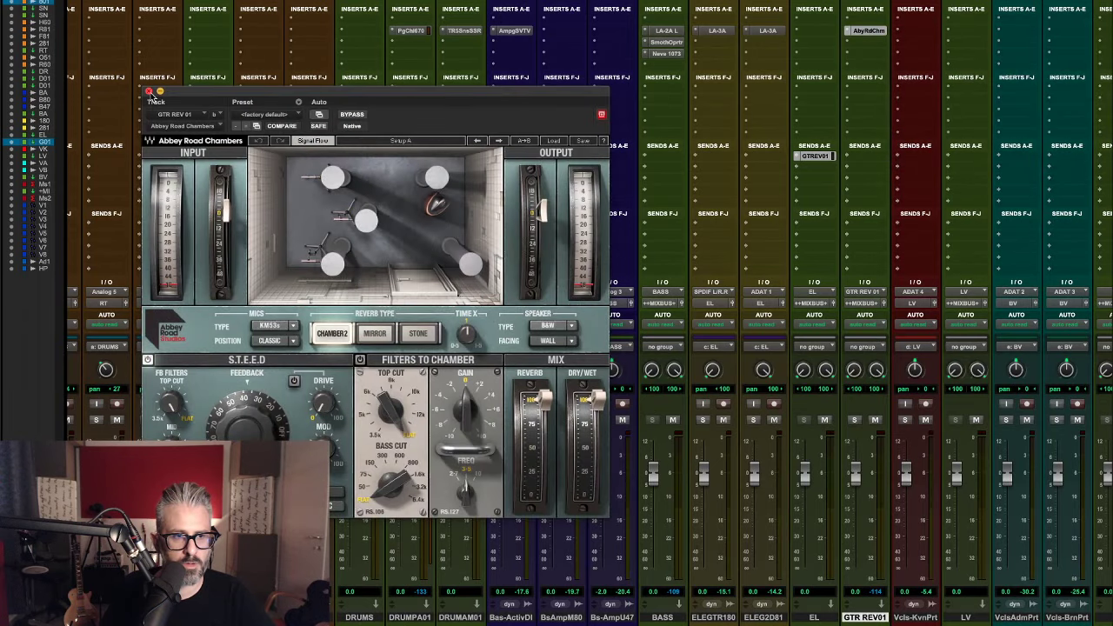
click(149, 91)
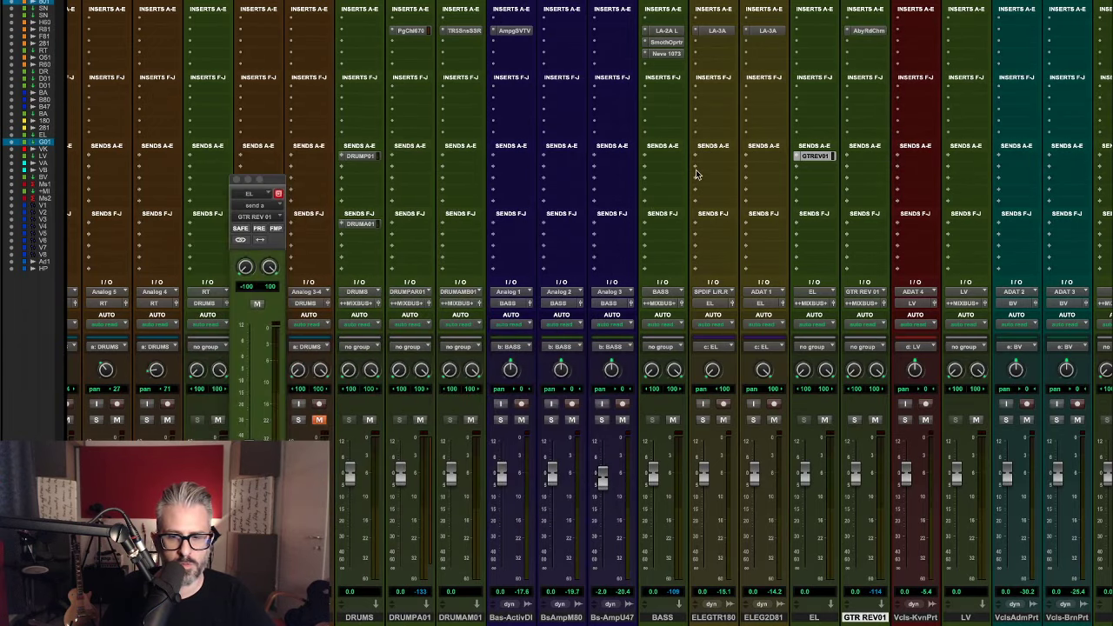
Play the mix and raise the EL send to GTR REV 01 to about -12 dB.
scroll(687, 165, left, 1)
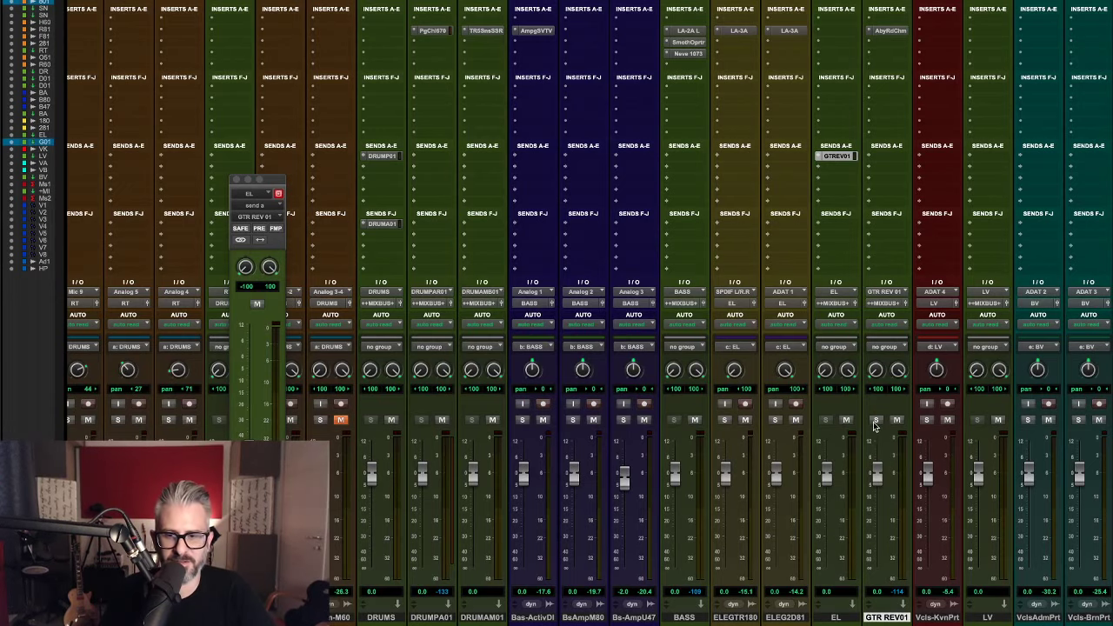
key(space)
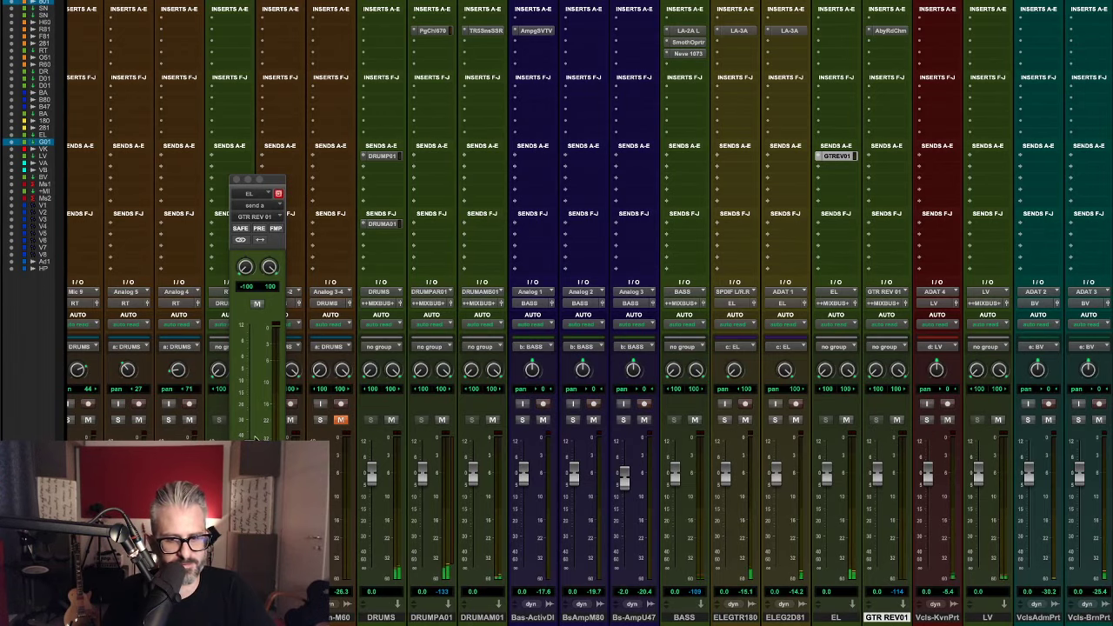
drag(259, 423, 276, 393)
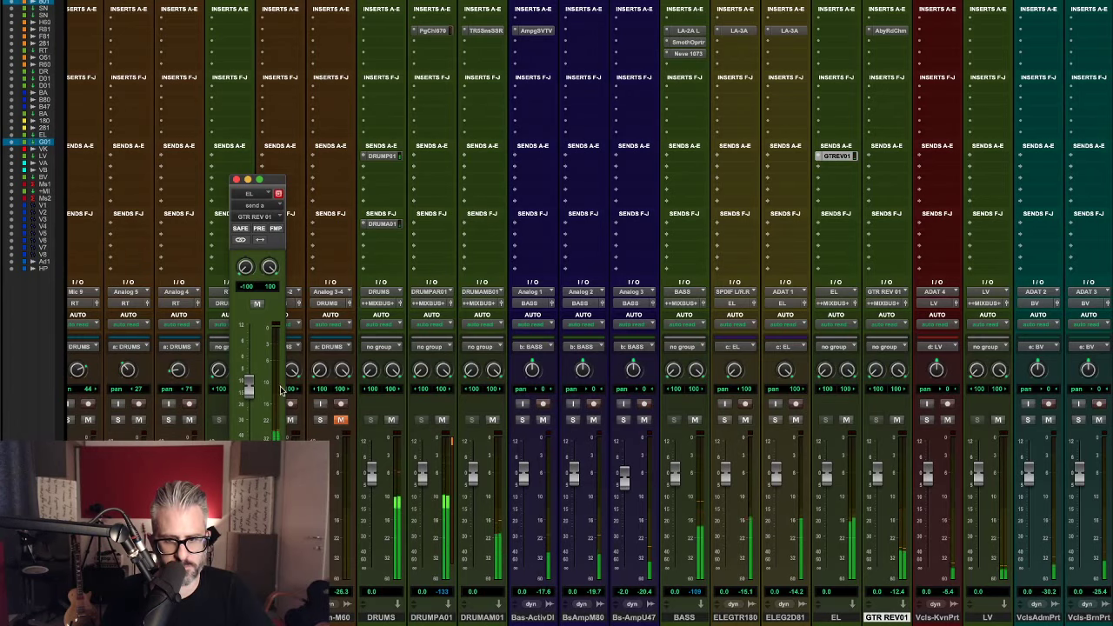
Compare the mix with GTR REV 01 muted and unmuted, nudge up its EL send, and raise the EL bus fader to +1.9 dB.
click(896, 421)
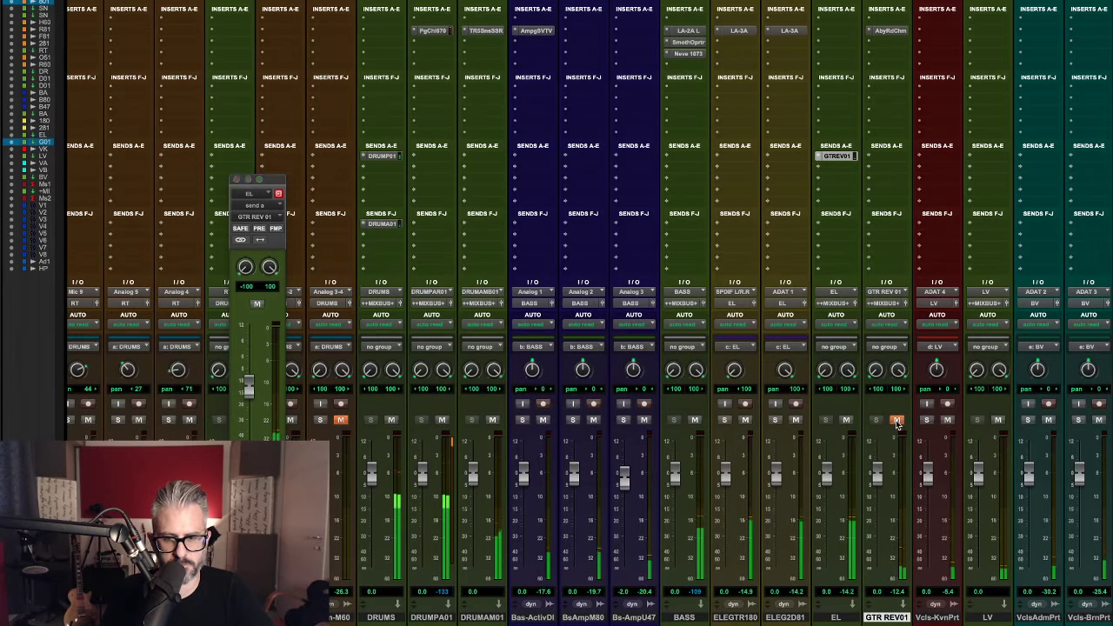
click(897, 421)
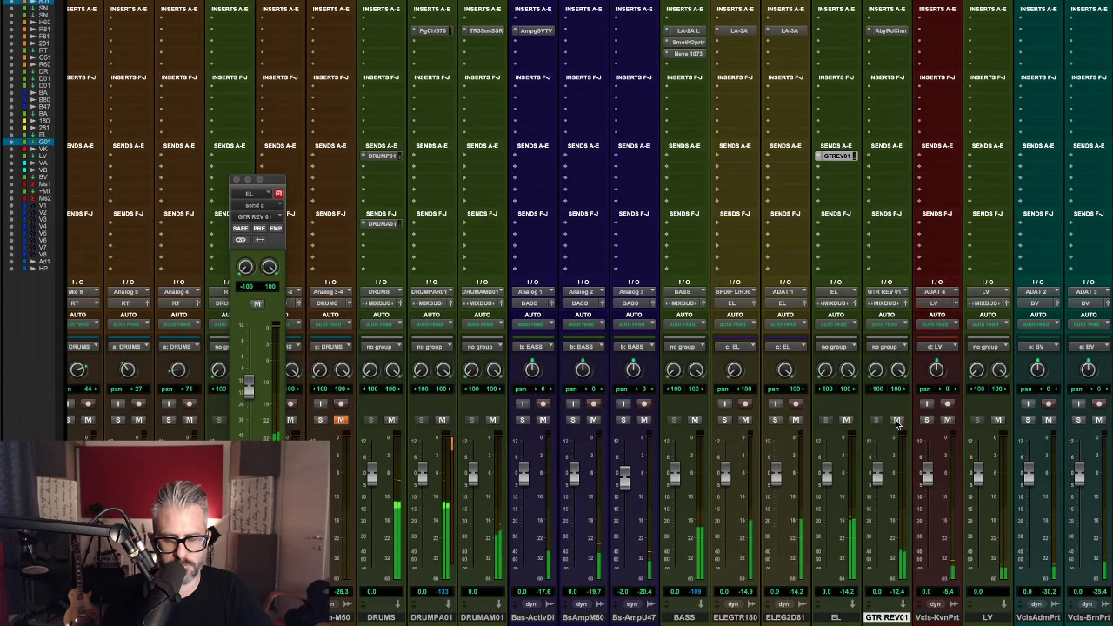
drag(249, 387, 250, 386)
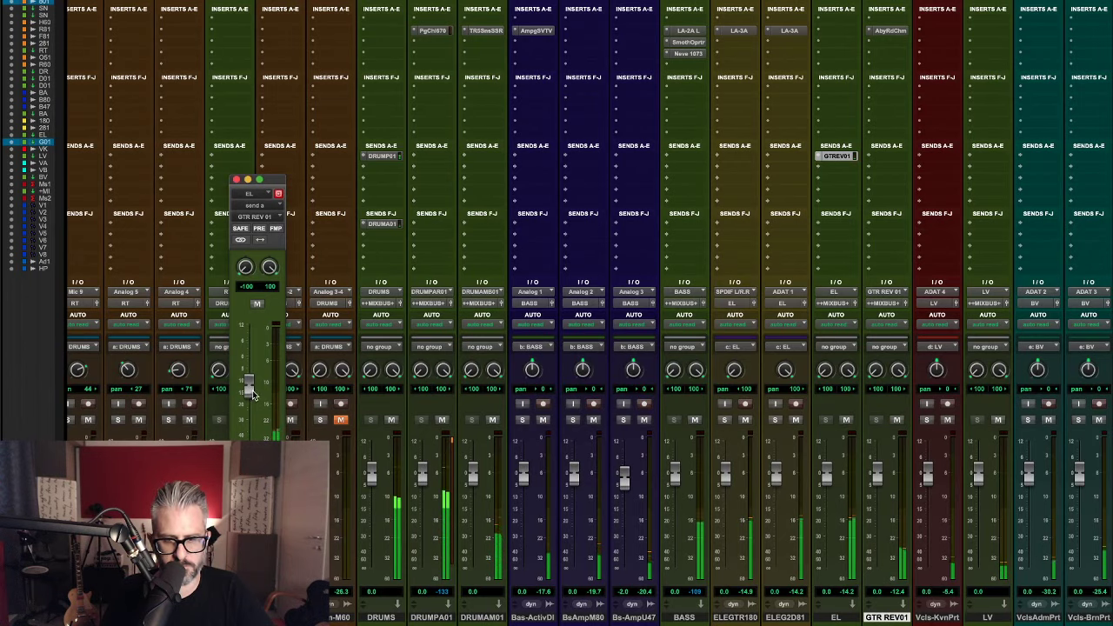
drag(826, 475, 826, 469)
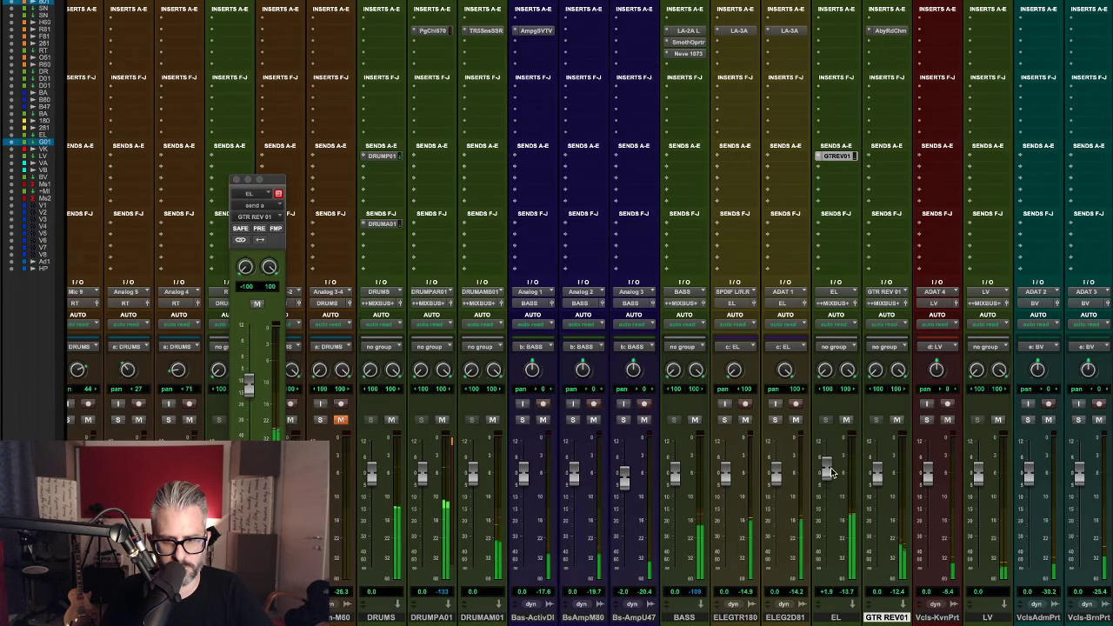
Mute and unmute GTR REV 01 repeatedly during playback to compare the guitars with and without reverb.
click(897, 420)
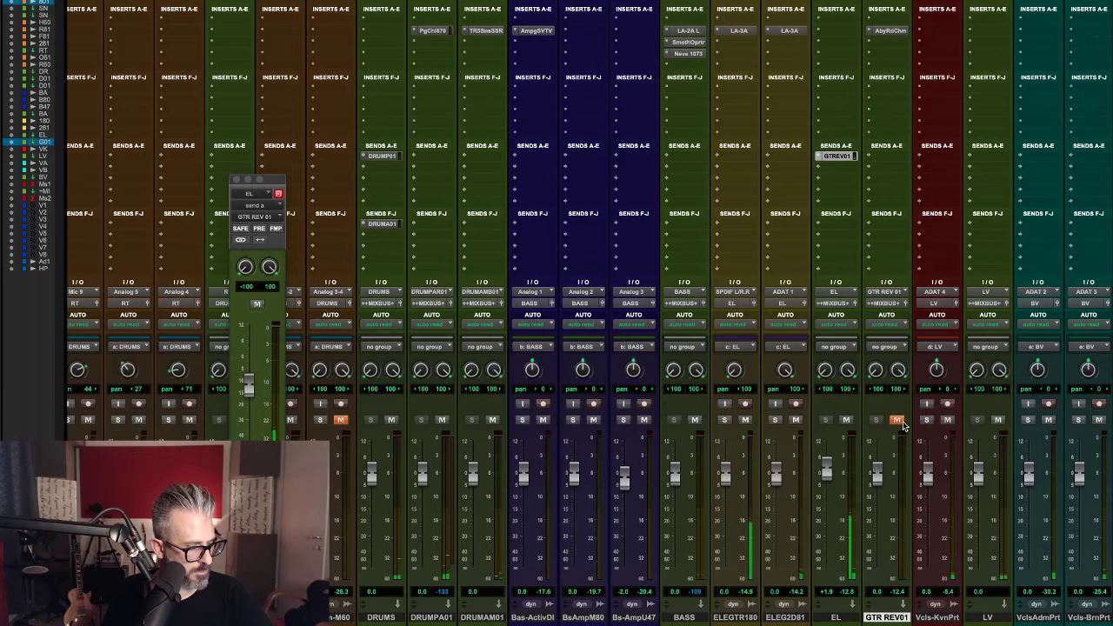
click(903, 423)
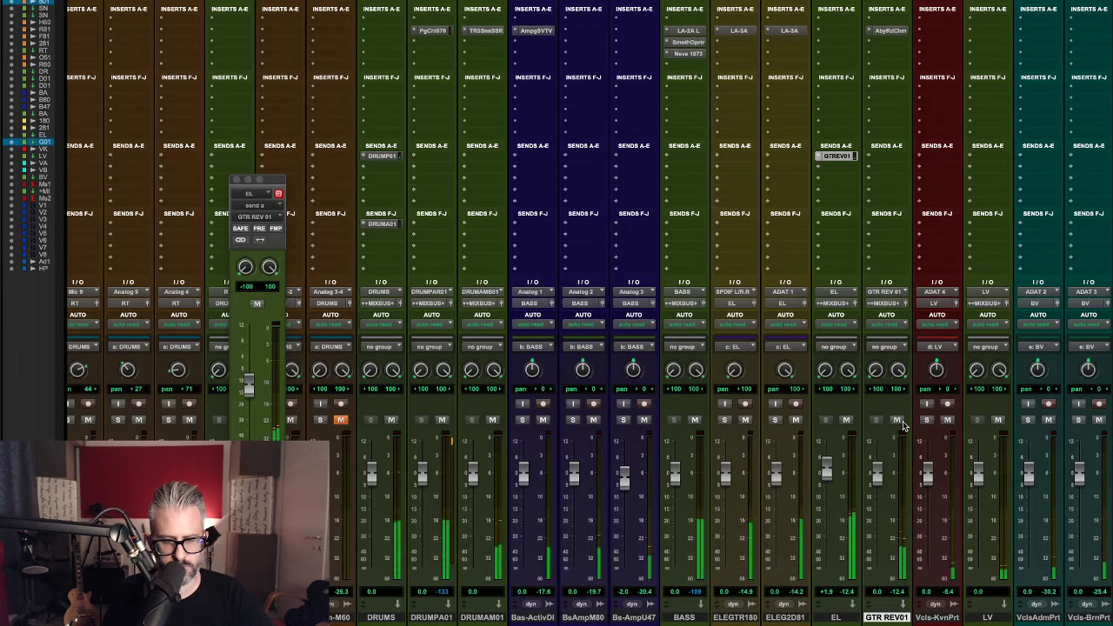
click(897, 420)
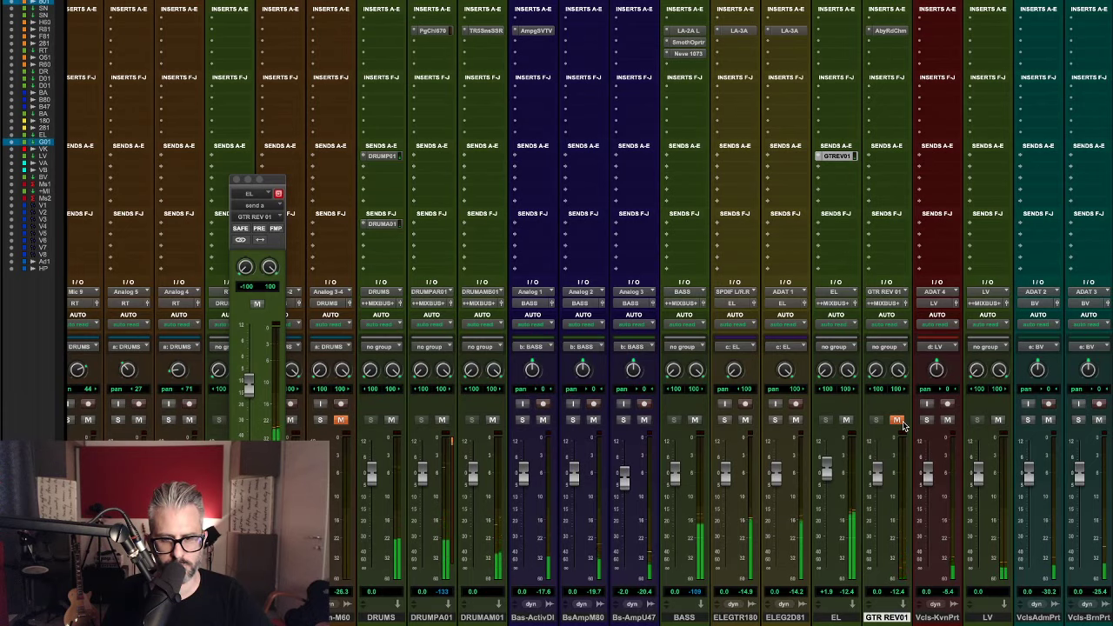
click(897, 420)
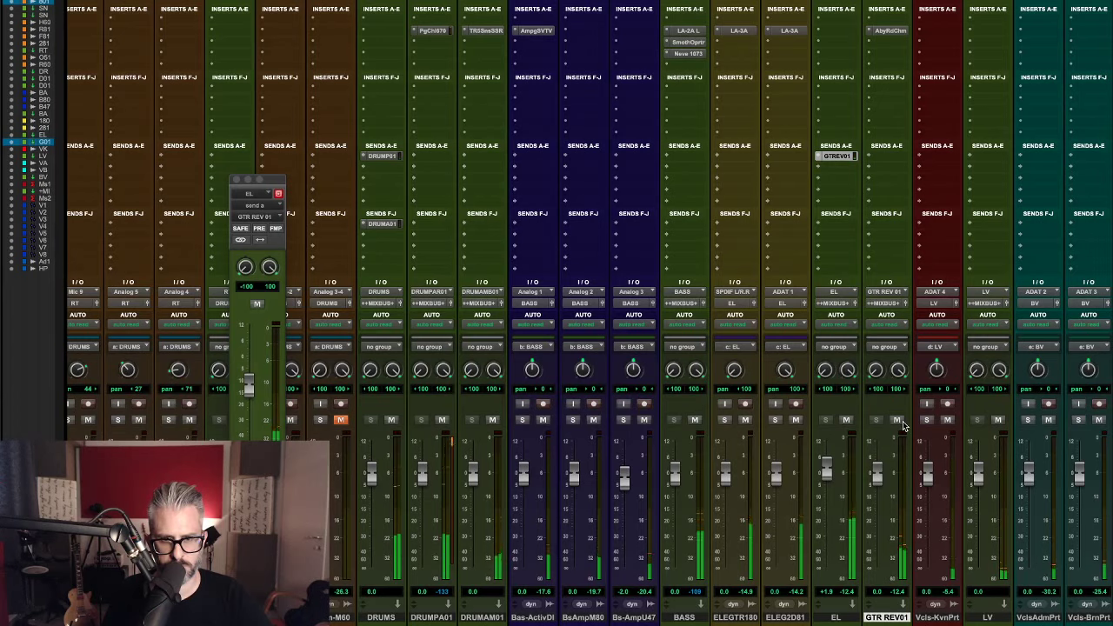
click(897, 420)
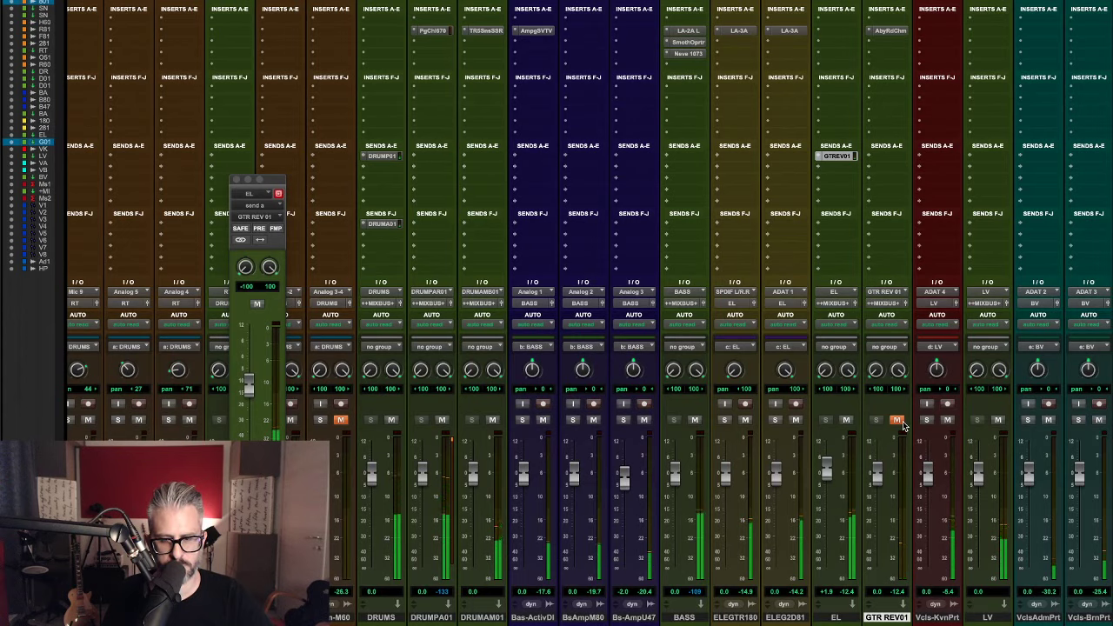
click(900, 422)
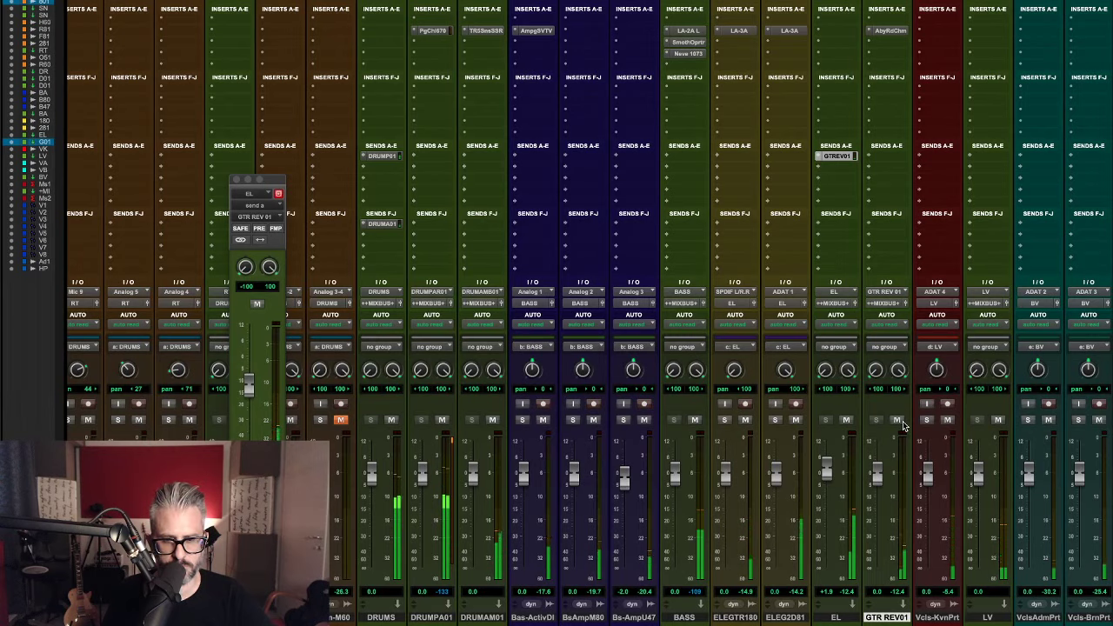
click(901, 422)
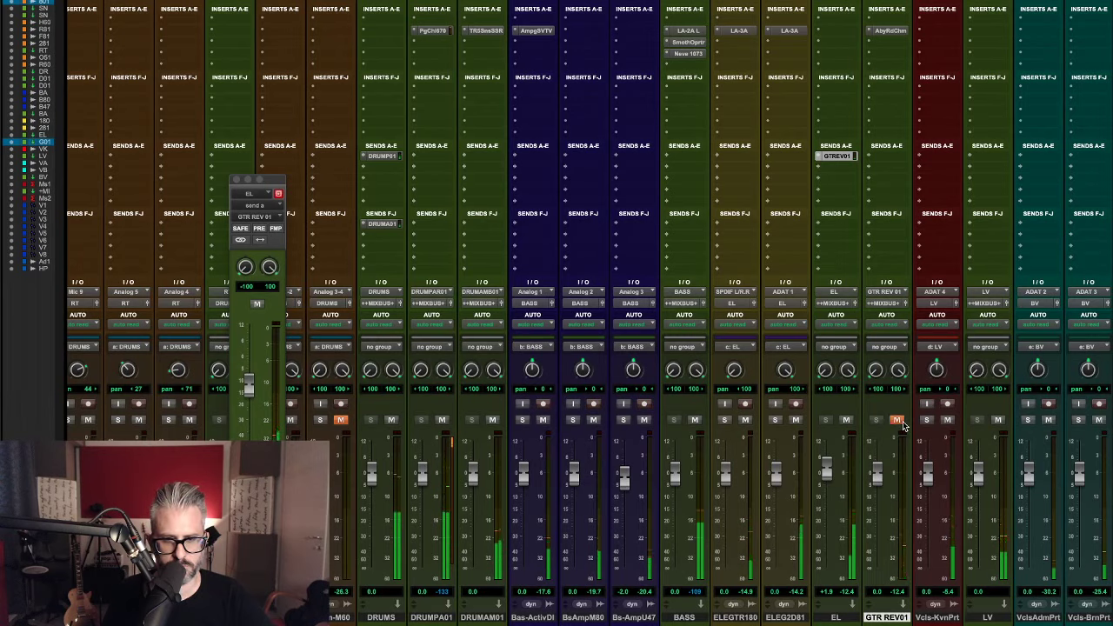
click(902, 424)
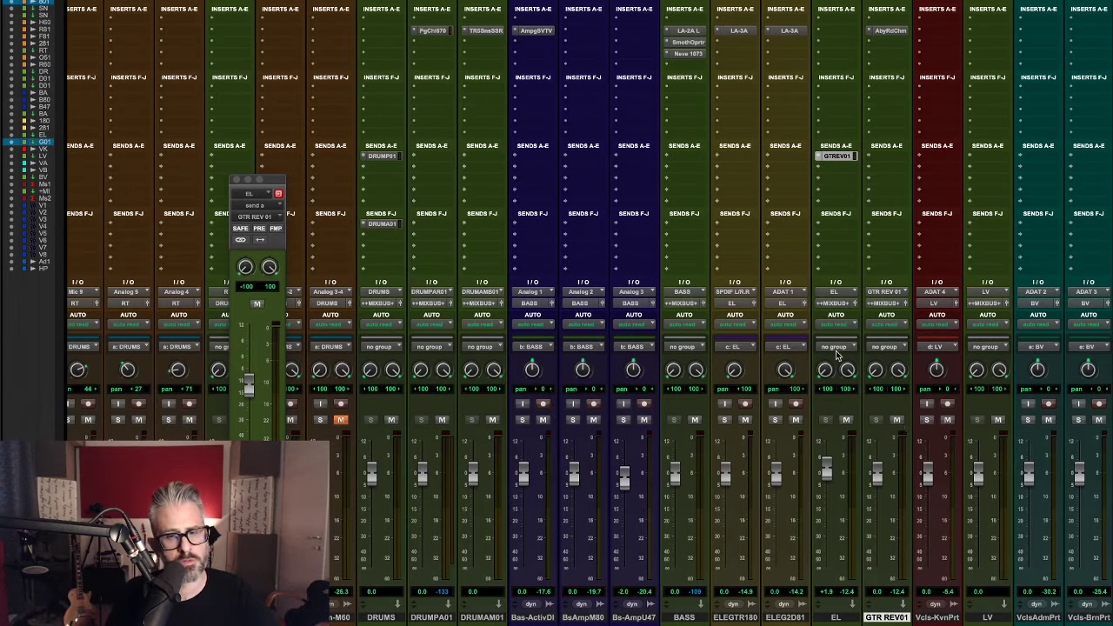
Close the EL send window, then activate SSL G Bus on the mix bus and adjust its attack, release and make-up by ear.
scroll(839, 355, right, 2)
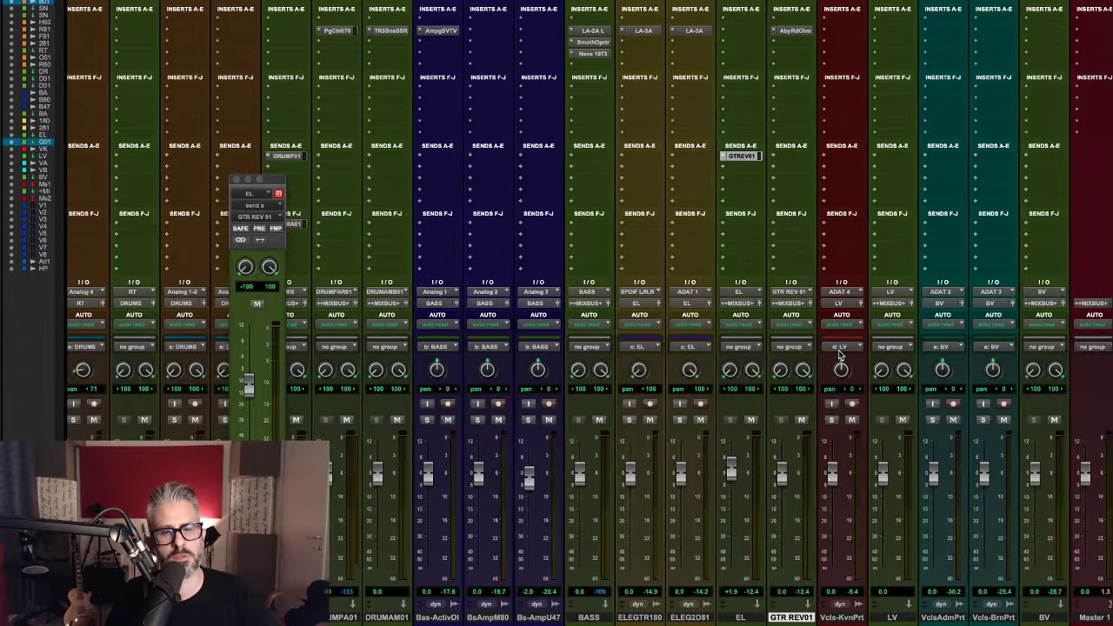
click(235, 179)
scroll(472, 186, right, 1)
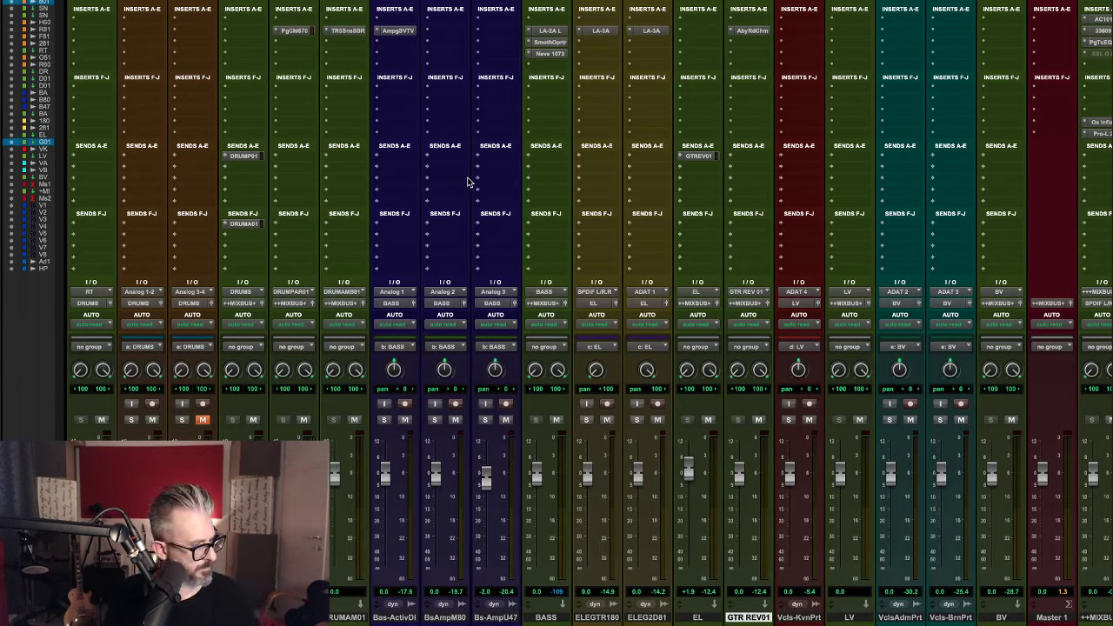
scroll(469, 174, right, 2)
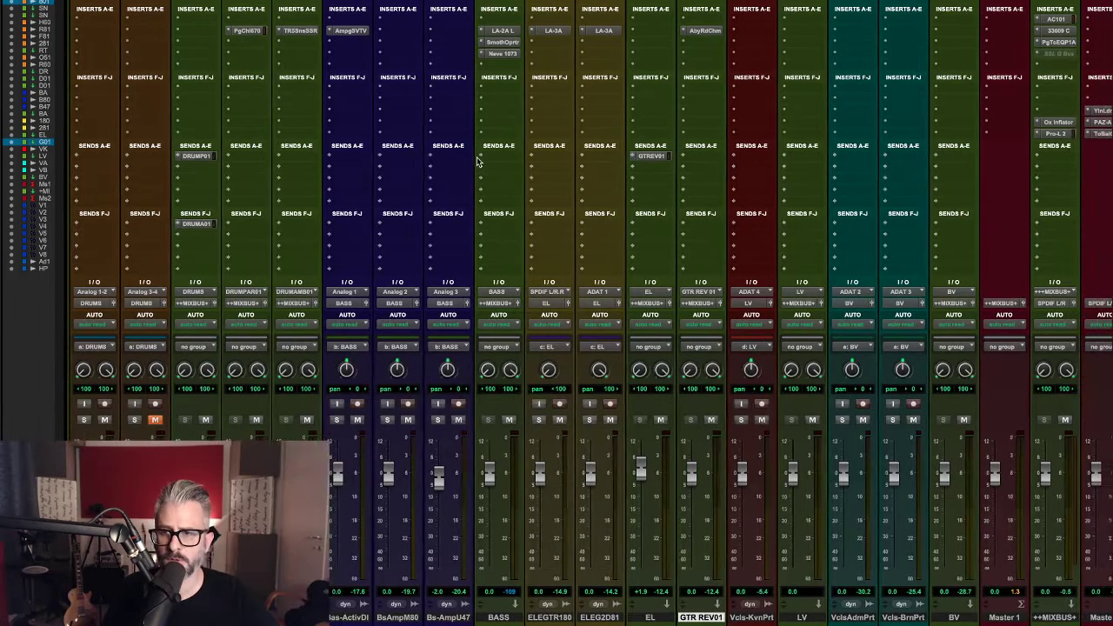
scroll(922, 115, right, 4)
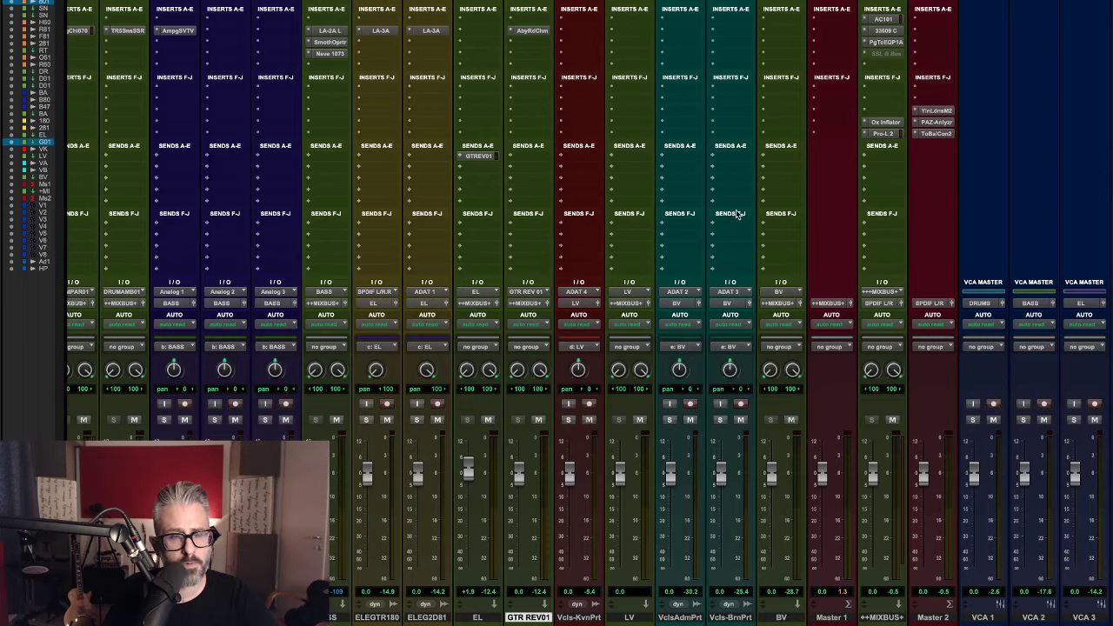
ctrl+super+click(889, 56)
click(887, 53)
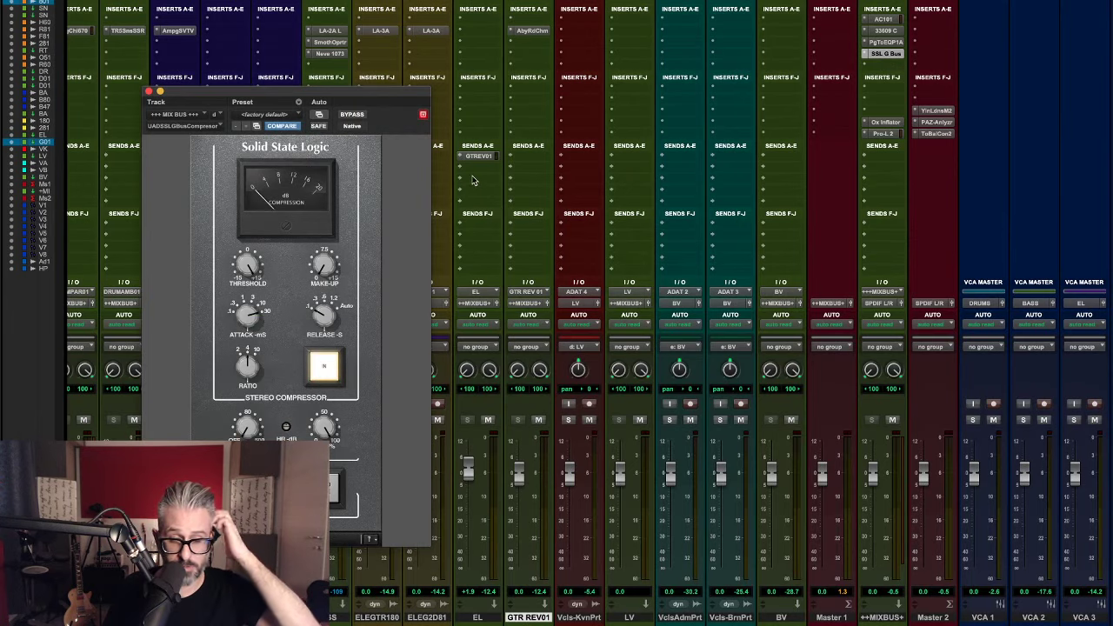
drag(408, 99, 746, 114)
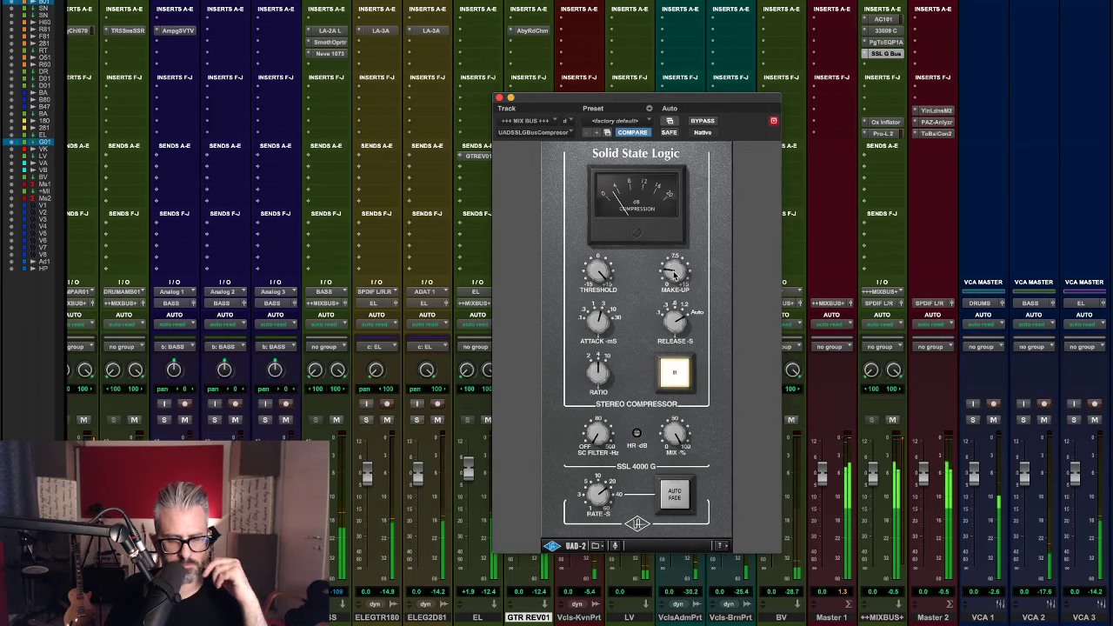
Compare the mix with the SSL G Bus compressor bypassed and engaged during playback.
click(712, 121)
click(711, 121)
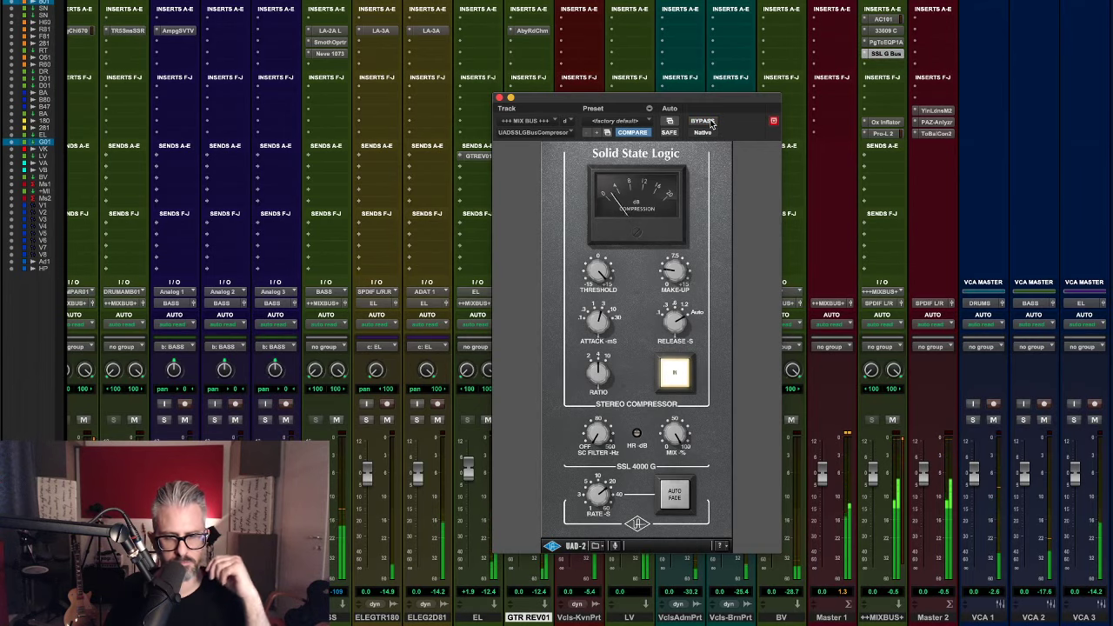
click(711, 122)
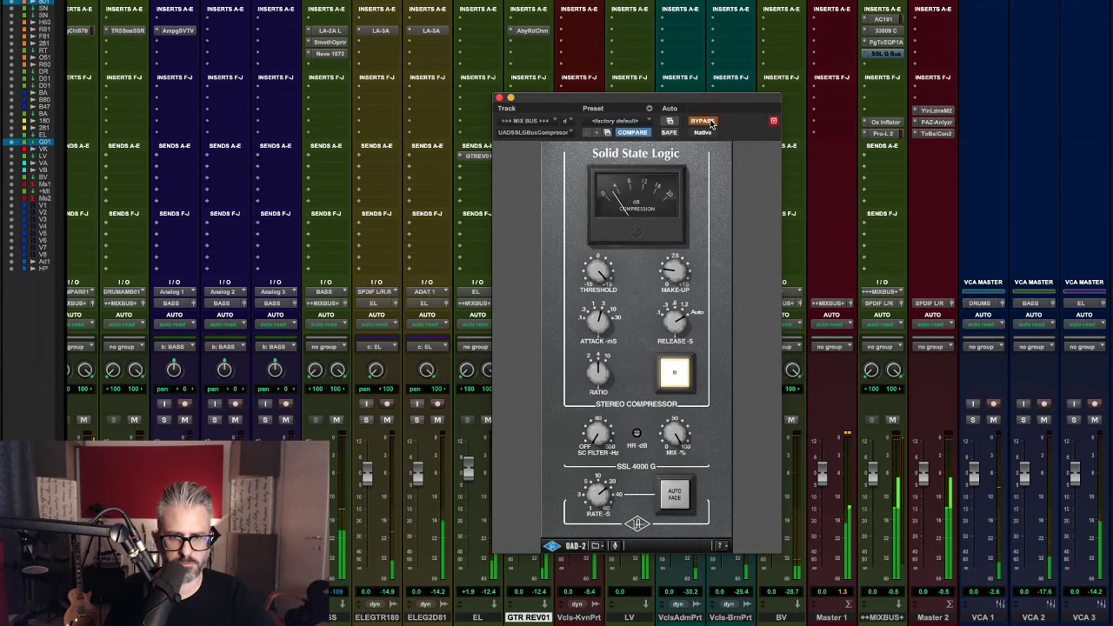
click(711, 122)
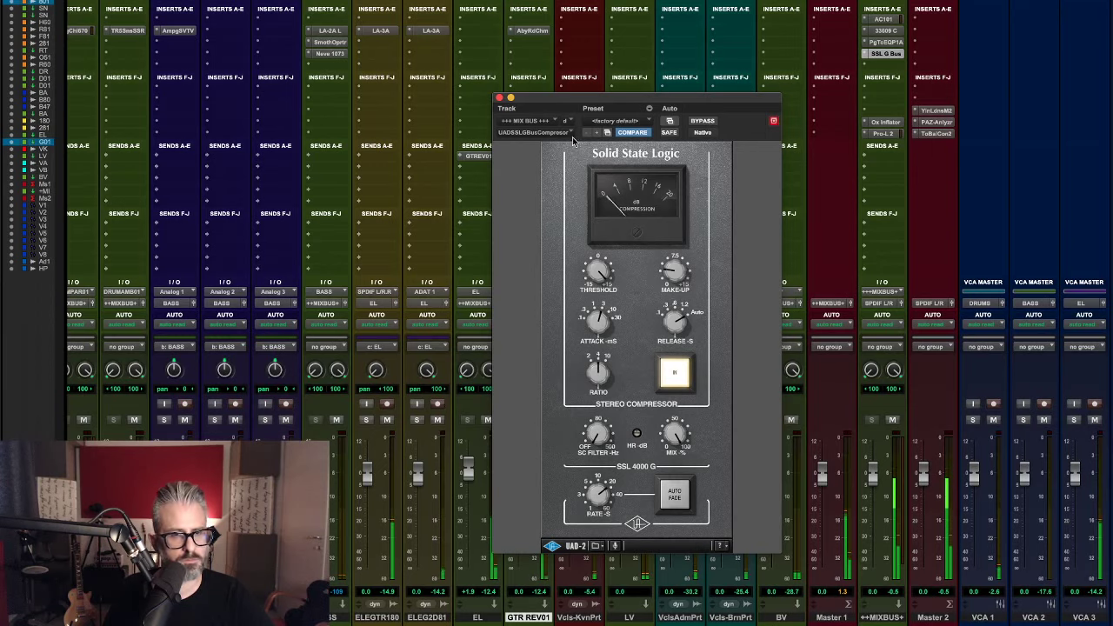
Lower the EL bus send to GTR REV 01 slightly and close its send window.
drag(603, 101, 718, 80)
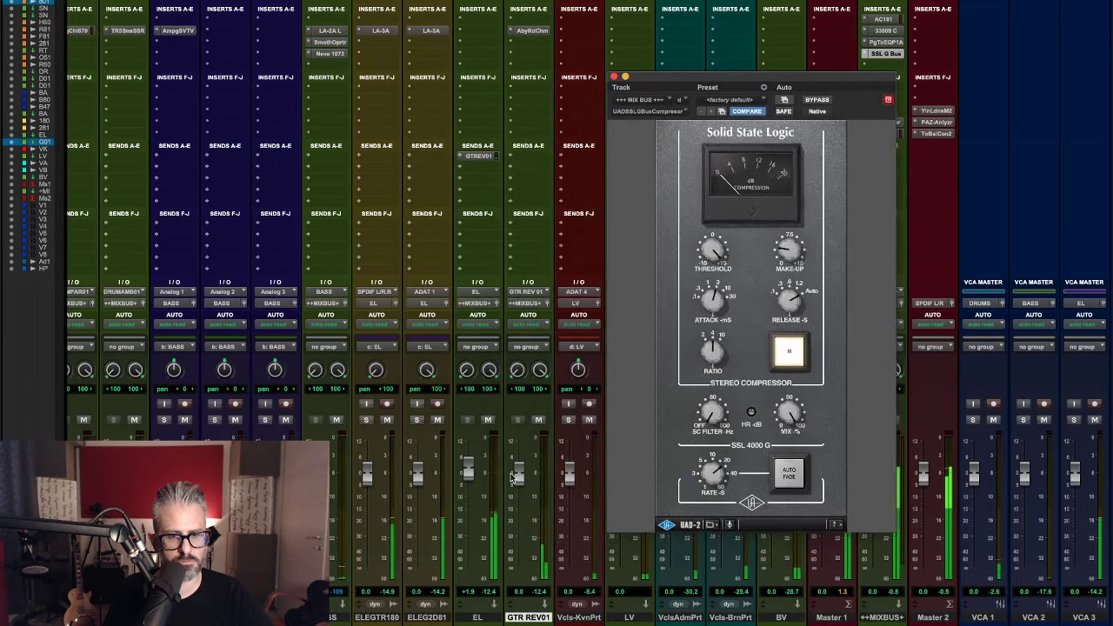
click(478, 156)
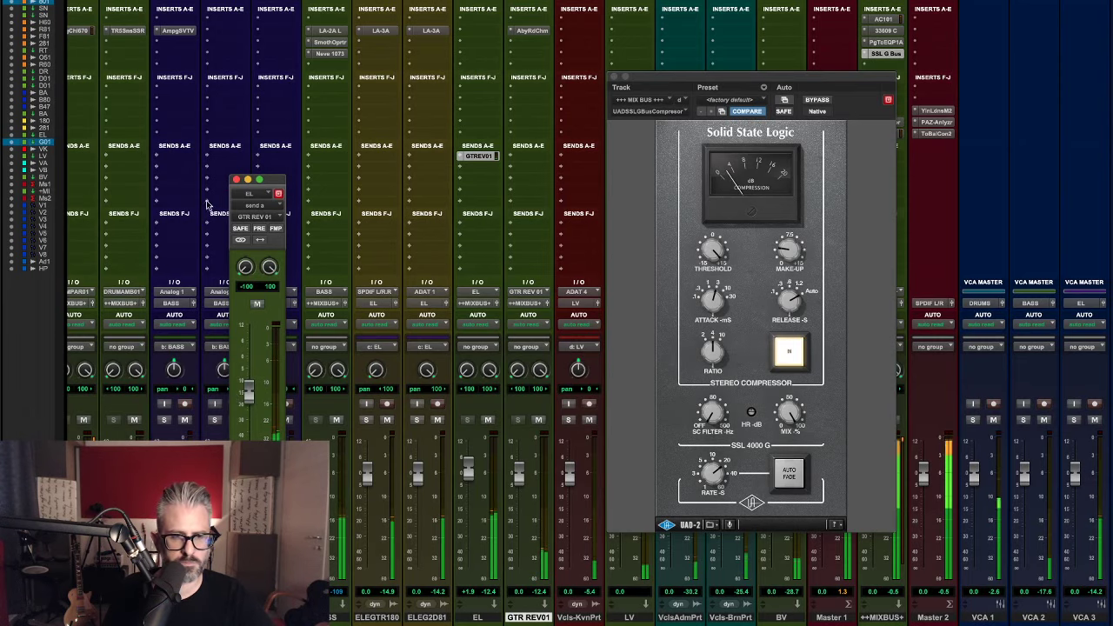
click(237, 180)
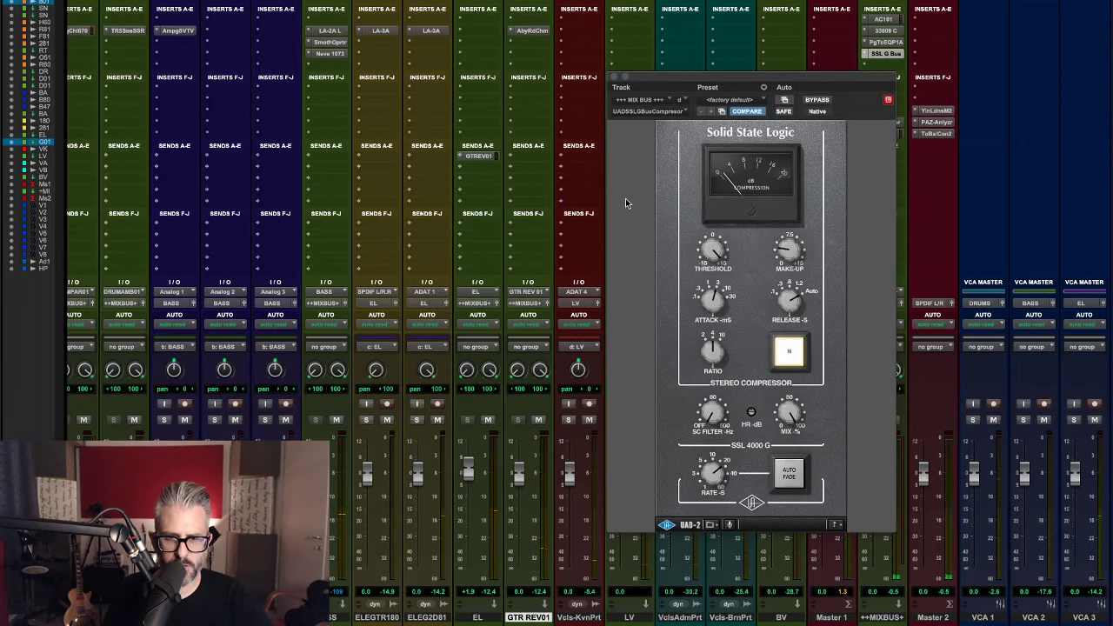
Examine the AC101 and Neve 33609 C settings on the mix bus, and close the plug-in window.
drag(717, 78, 622, 87)
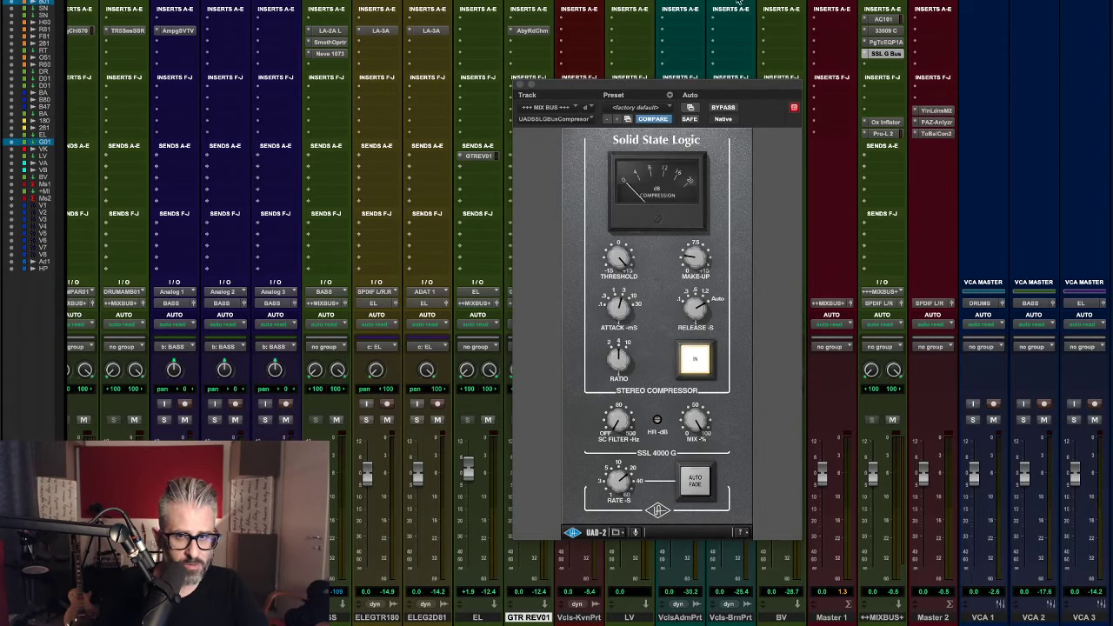
click(883, 19)
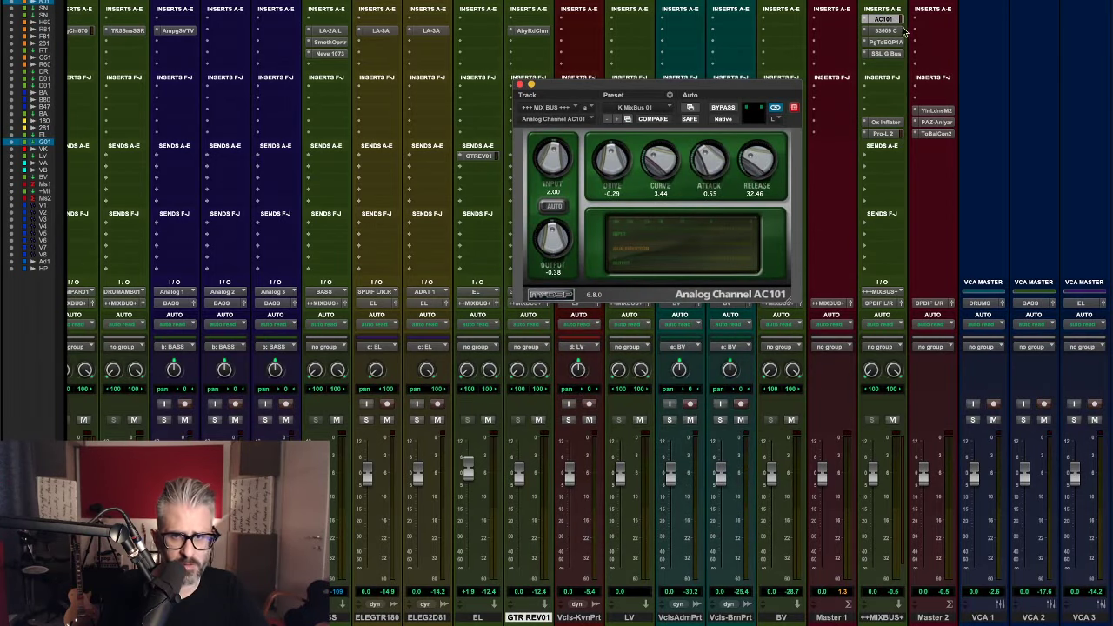
click(893, 30)
drag(789, 90, 447, 149)
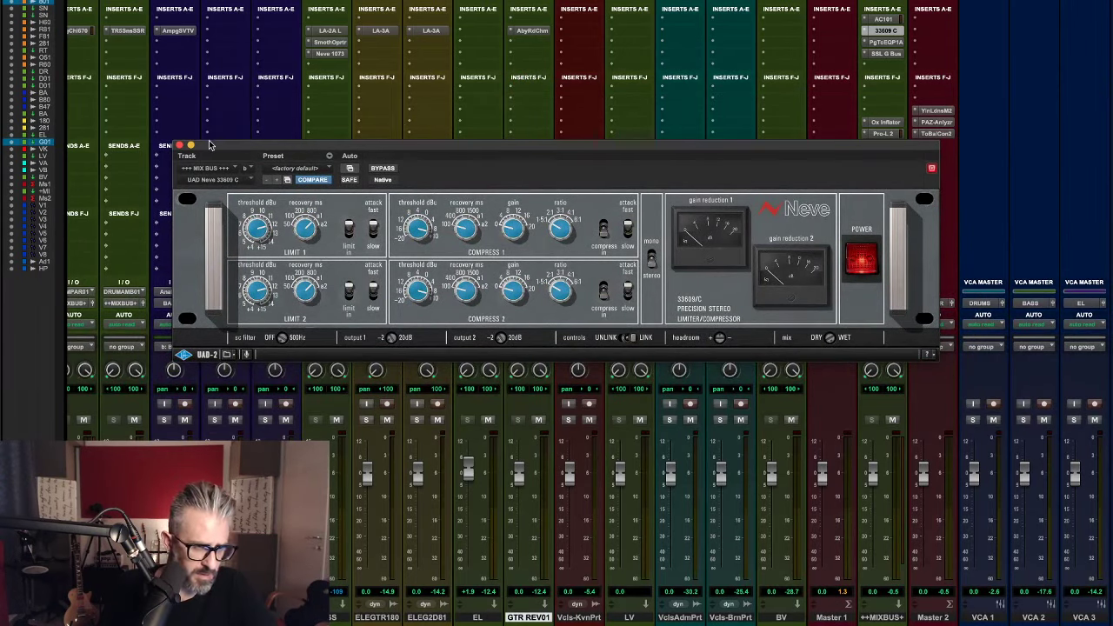
click(179, 145)
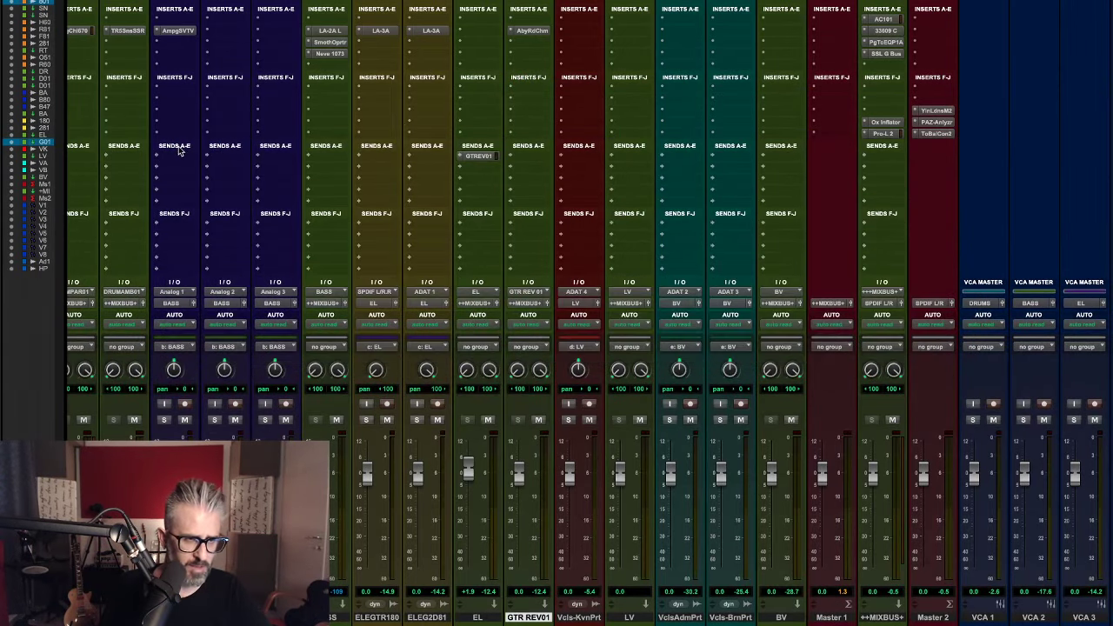
Examine the Pultec EQP-1A and SSL G Bus inserts on the mix bus, and close the plug-in window.
click(893, 44)
click(894, 47)
click(890, 54)
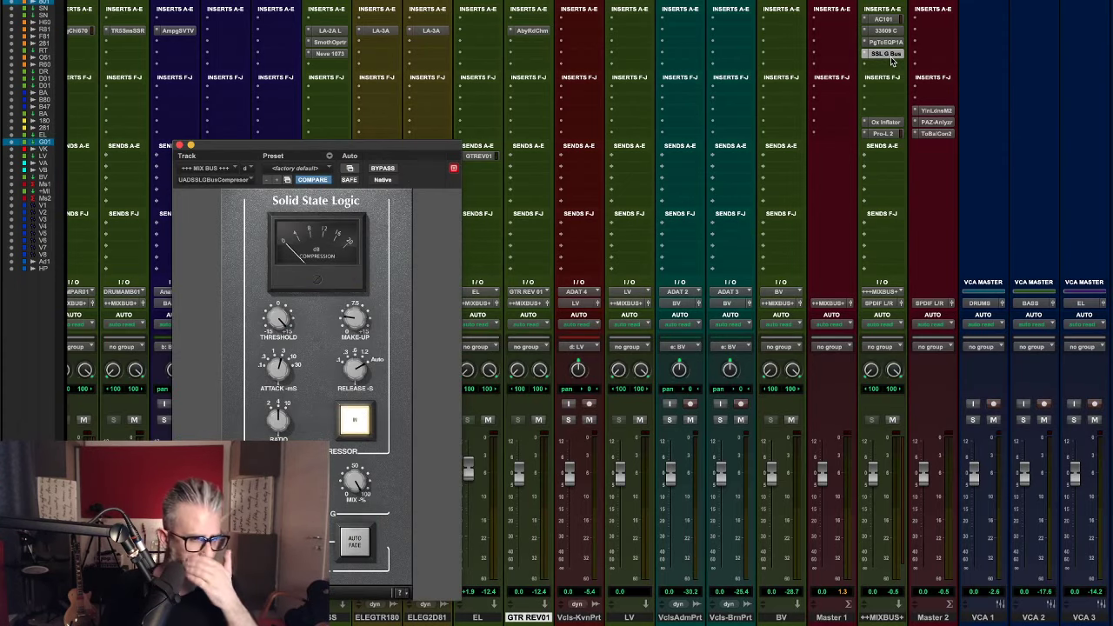
drag(410, 149, 696, 50)
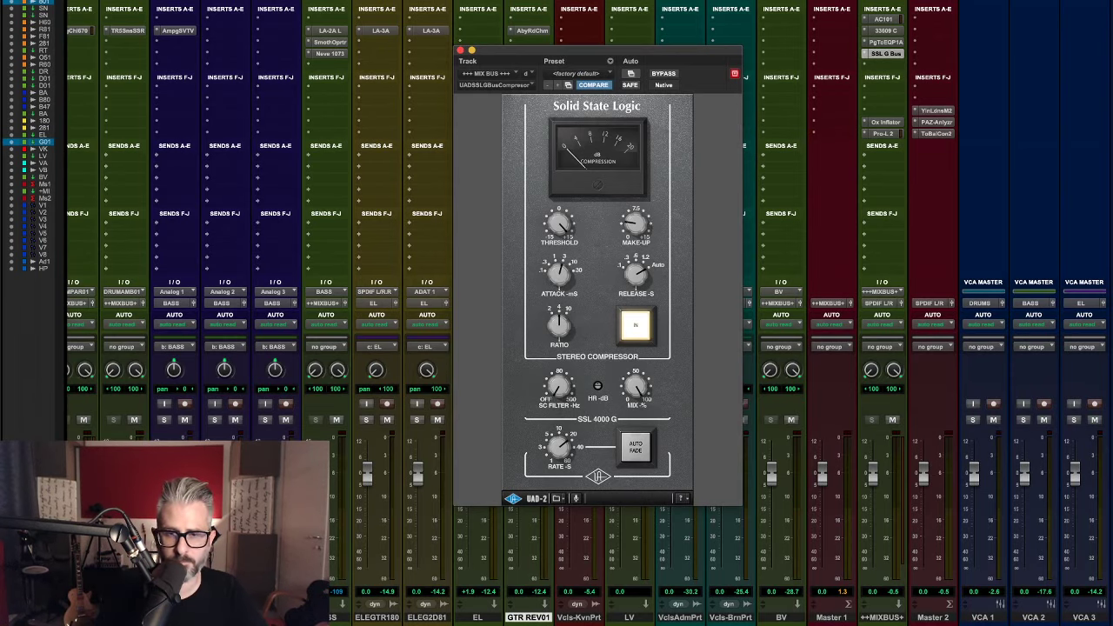
click(461, 50)
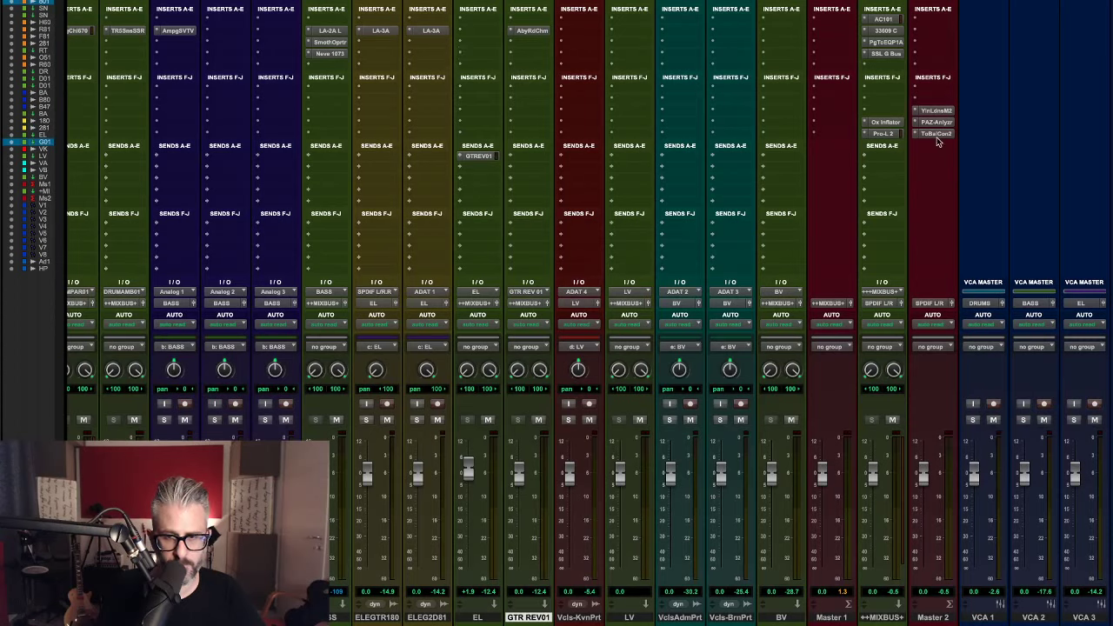